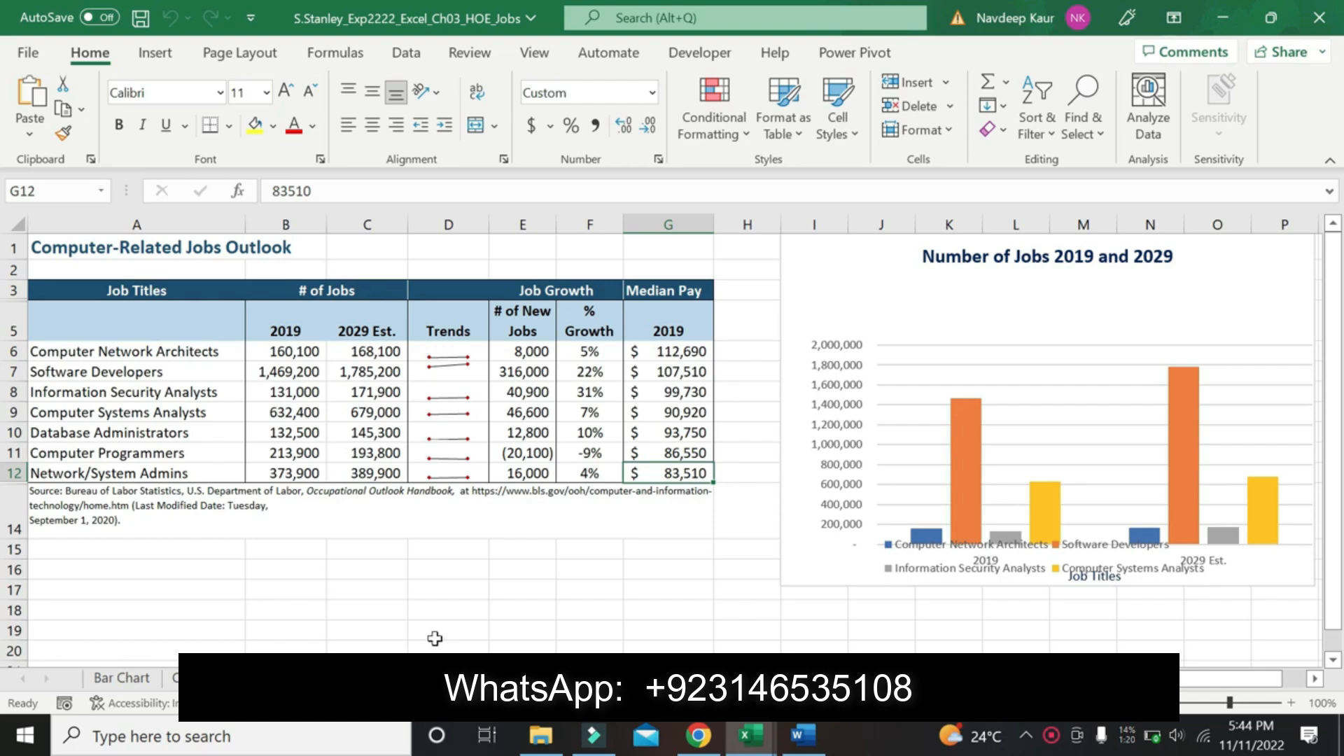
# Switch to the Word instructions, highlight step 2's Outlook sheet instruction in yellow and copy its range reference A5:D9.
pyautogui.click(803, 735)
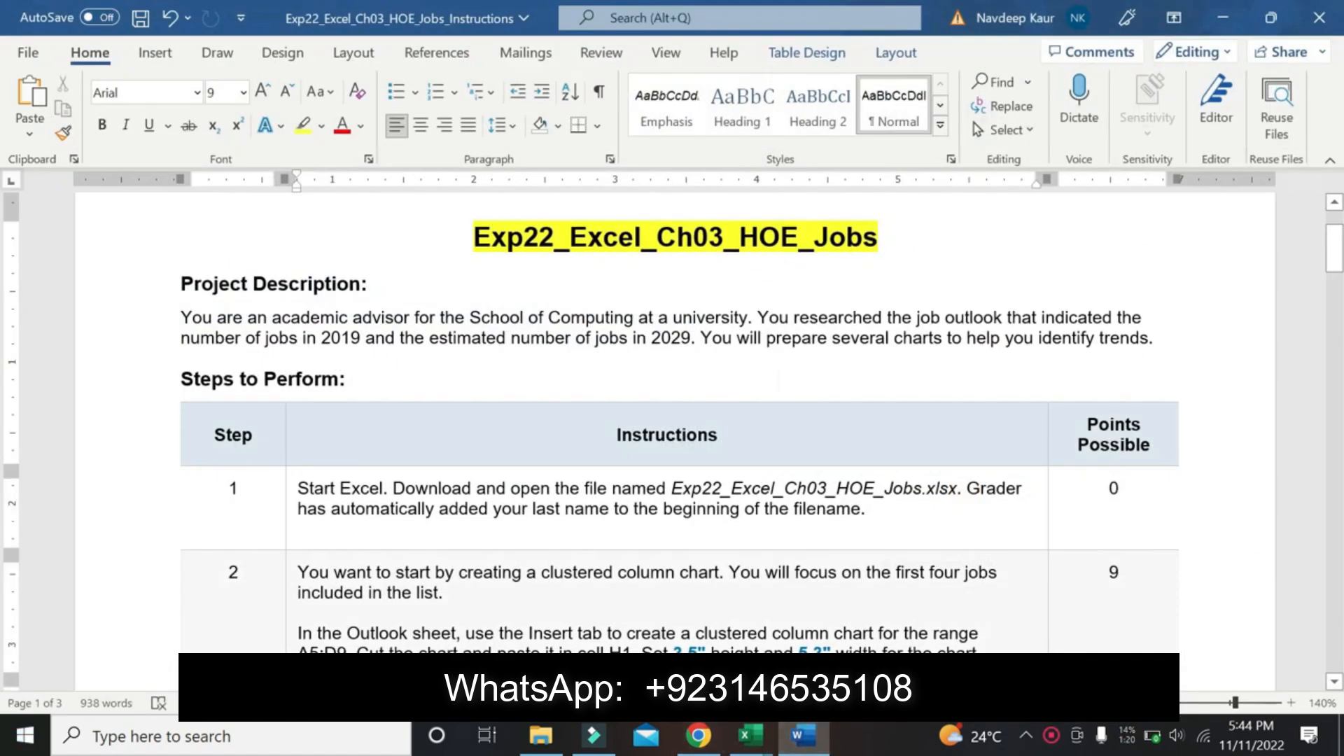
pyautogui.scroll(-3, 297, 549)
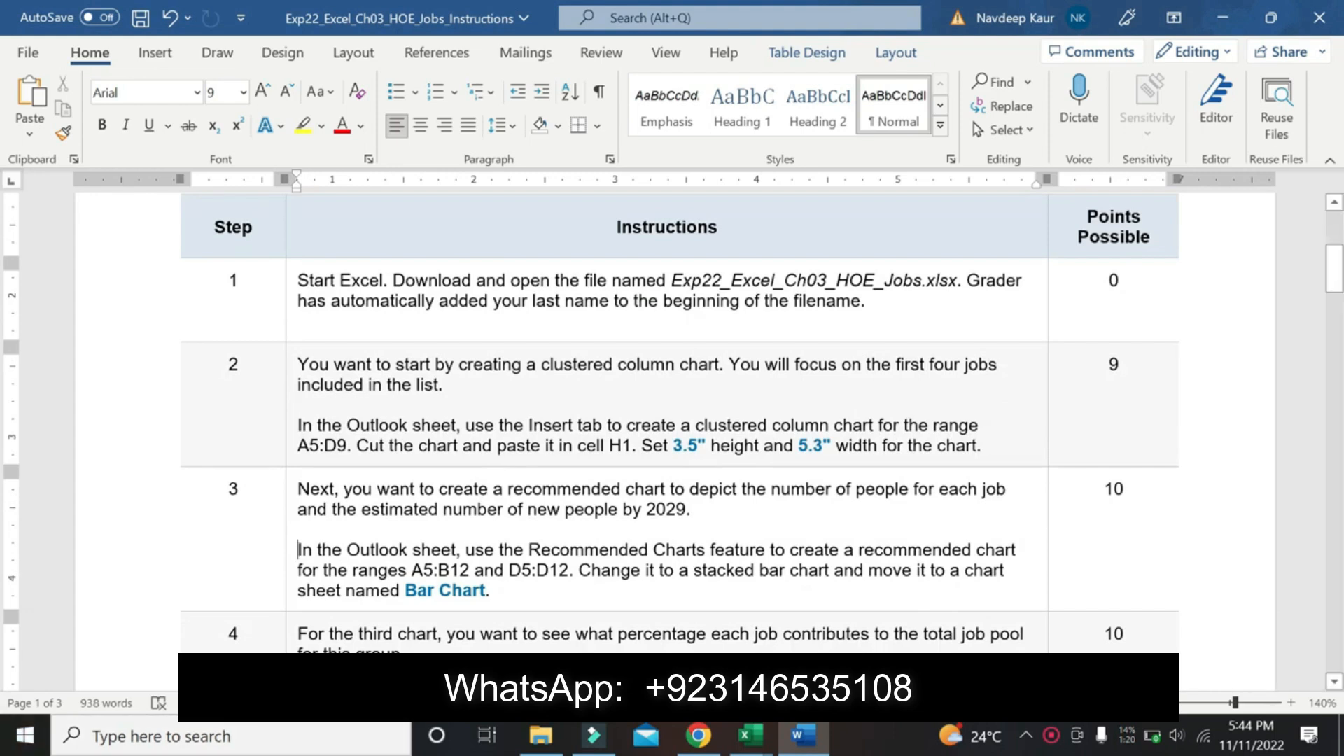
pyautogui.click(294, 427)
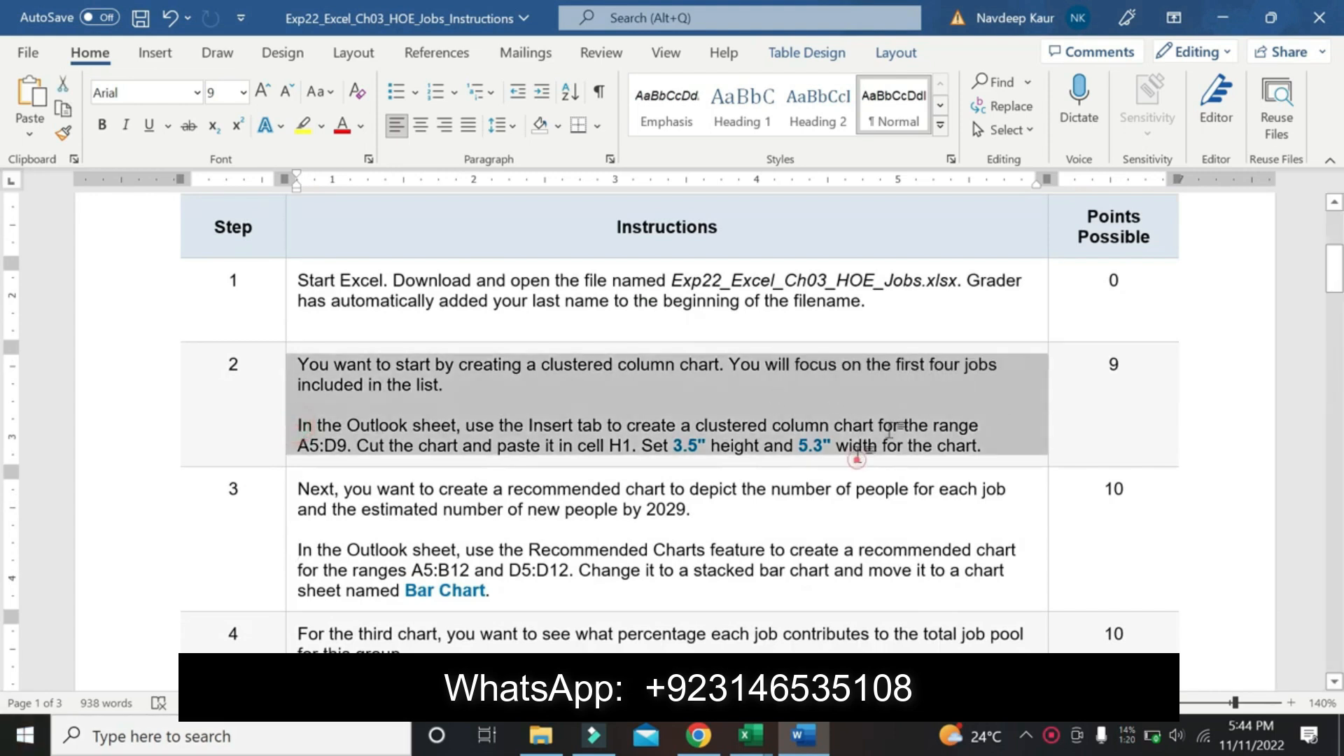
pyautogui.click(853, 448)
pyautogui.moveTo(853, 470); pyautogui.dragTo(1001, 444)
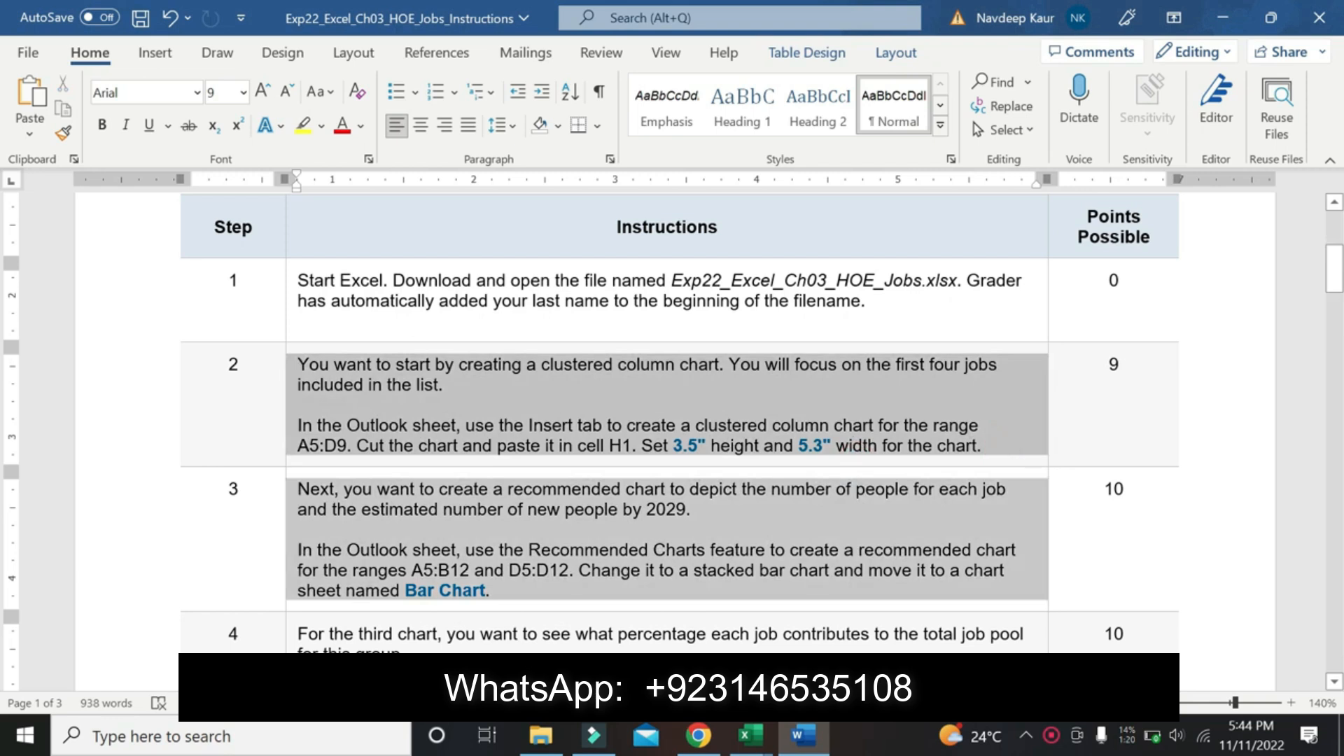
pyautogui.click(502, 490)
pyautogui.moveTo(300, 422); pyautogui.dragTo(982, 446)
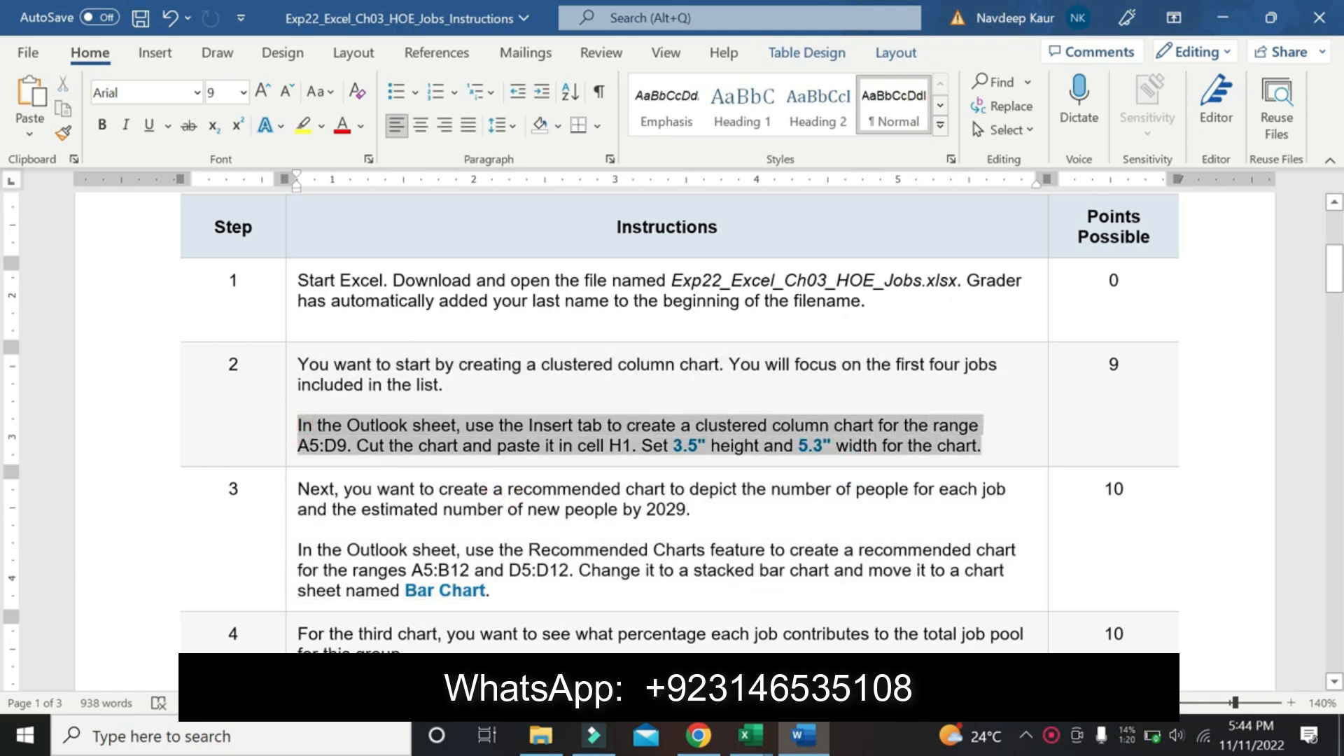
pyautogui.click(302, 126)
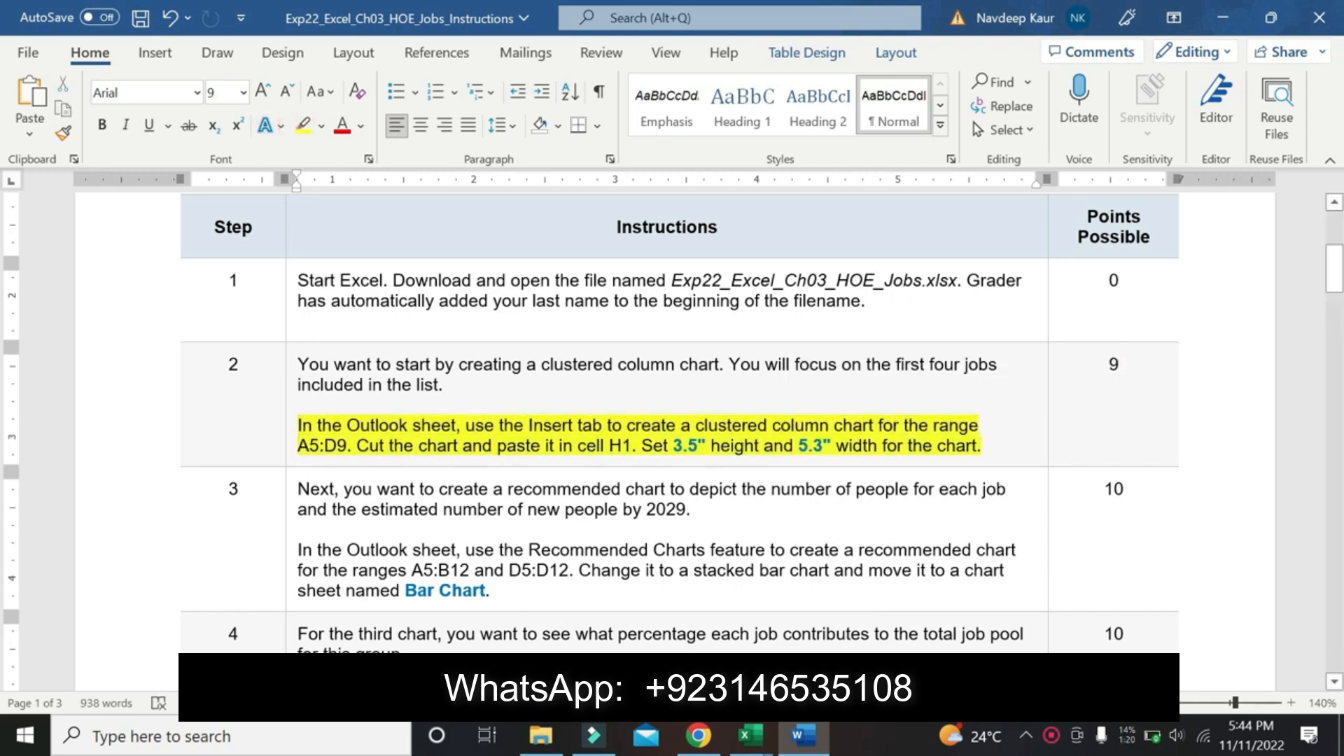
pyautogui.moveTo(298, 446); pyautogui.dragTo(347, 446)
pyautogui.hotkey('ctrl', 'c')
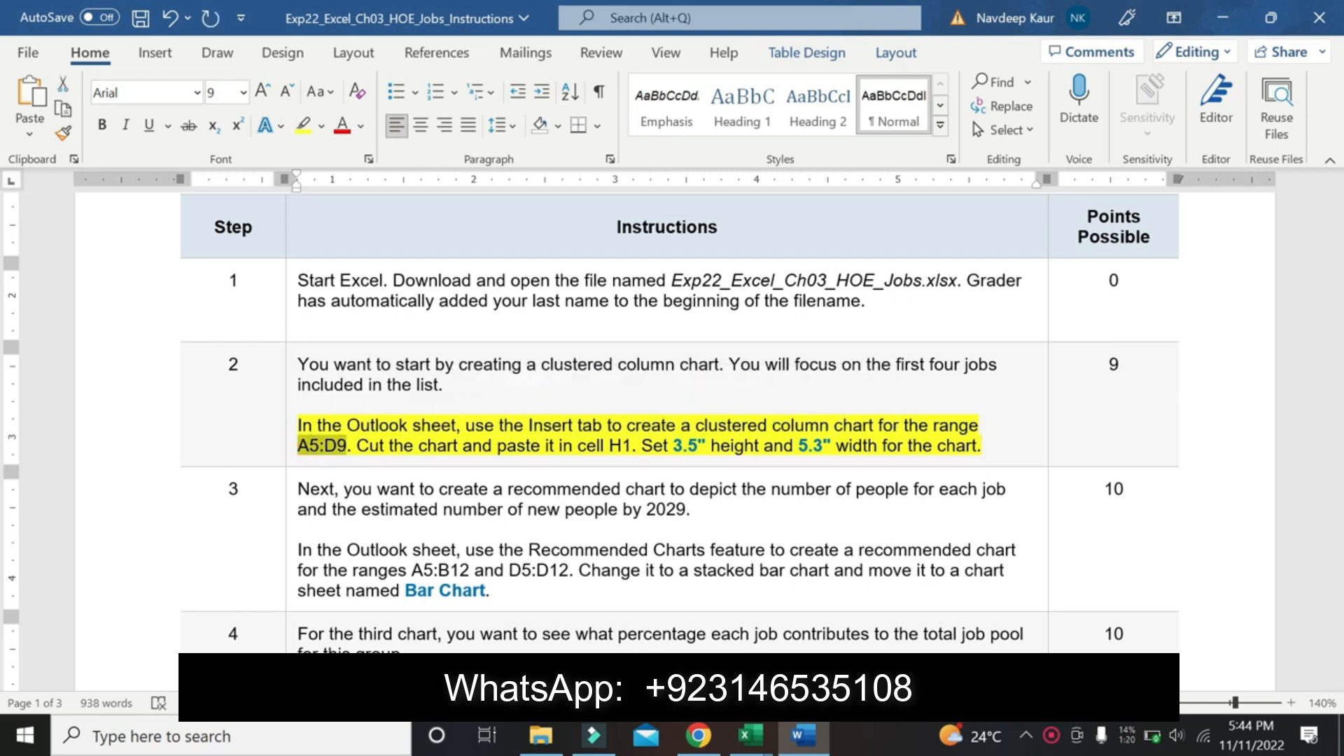
pyautogui.moveTo(732, 738)
pyautogui.click(644, 640)
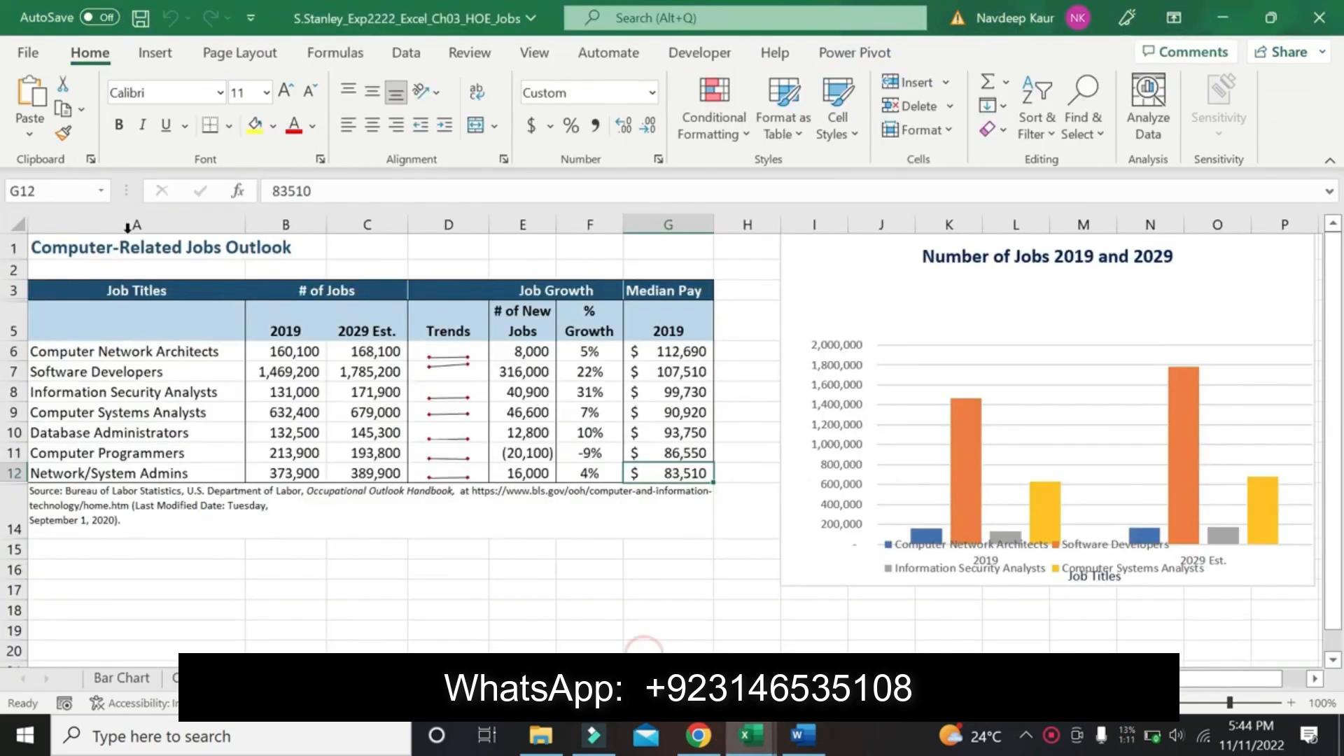
pyautogui.click(54, 191)
pyautogui.hotkey('ctrl', 'v')
pyautogui.press('Return')
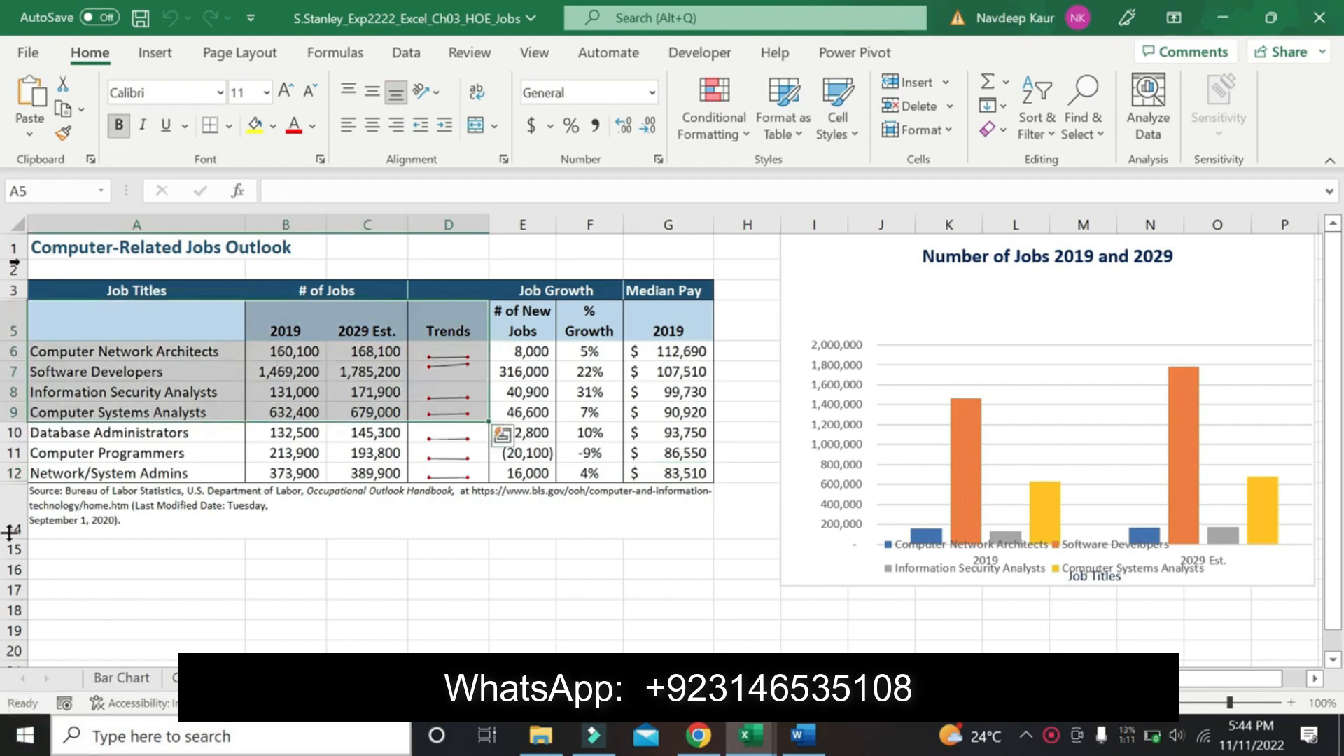
# Switch to the Excel jobs workbook whose Outlook sheet has no chart and select the range A5:D9.
pyautogui.moveTo(755, 735)
pyautogui.click(728, 591)
pyautogui.write('A5:D9')
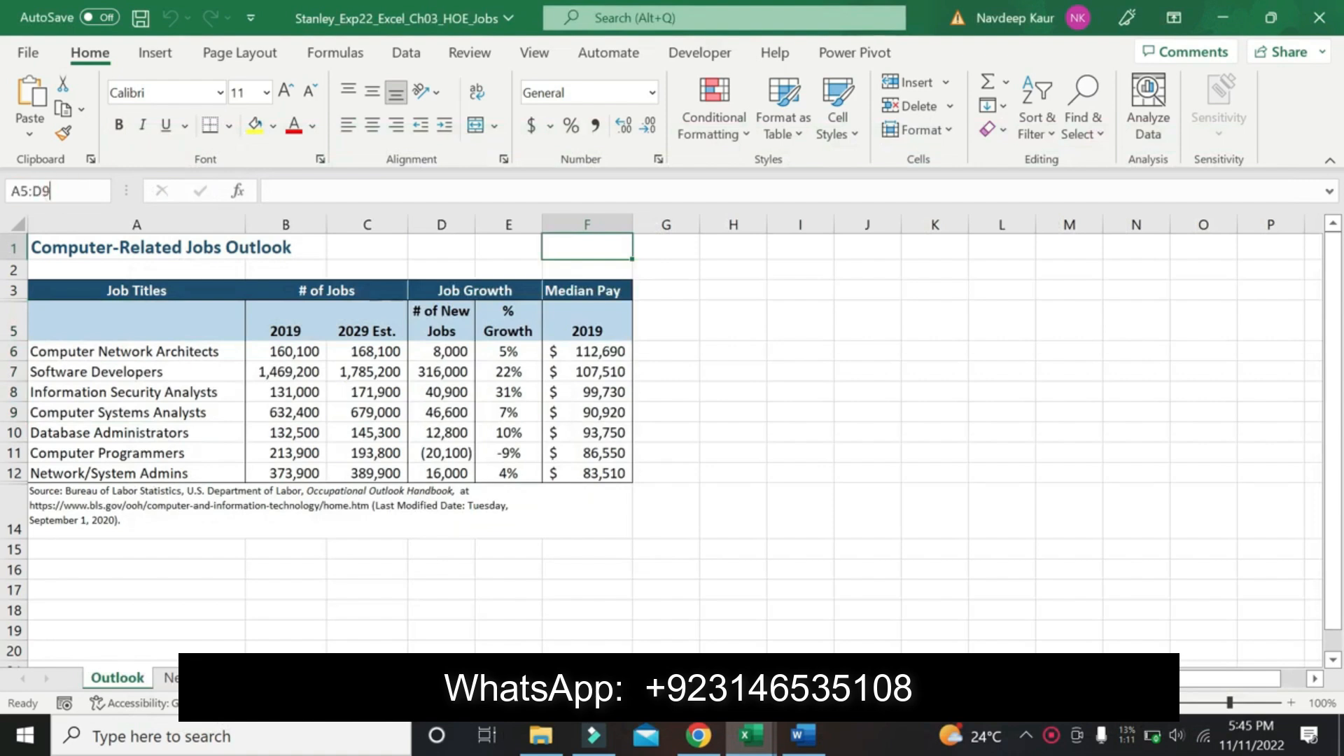
pyautogui.press('Return')
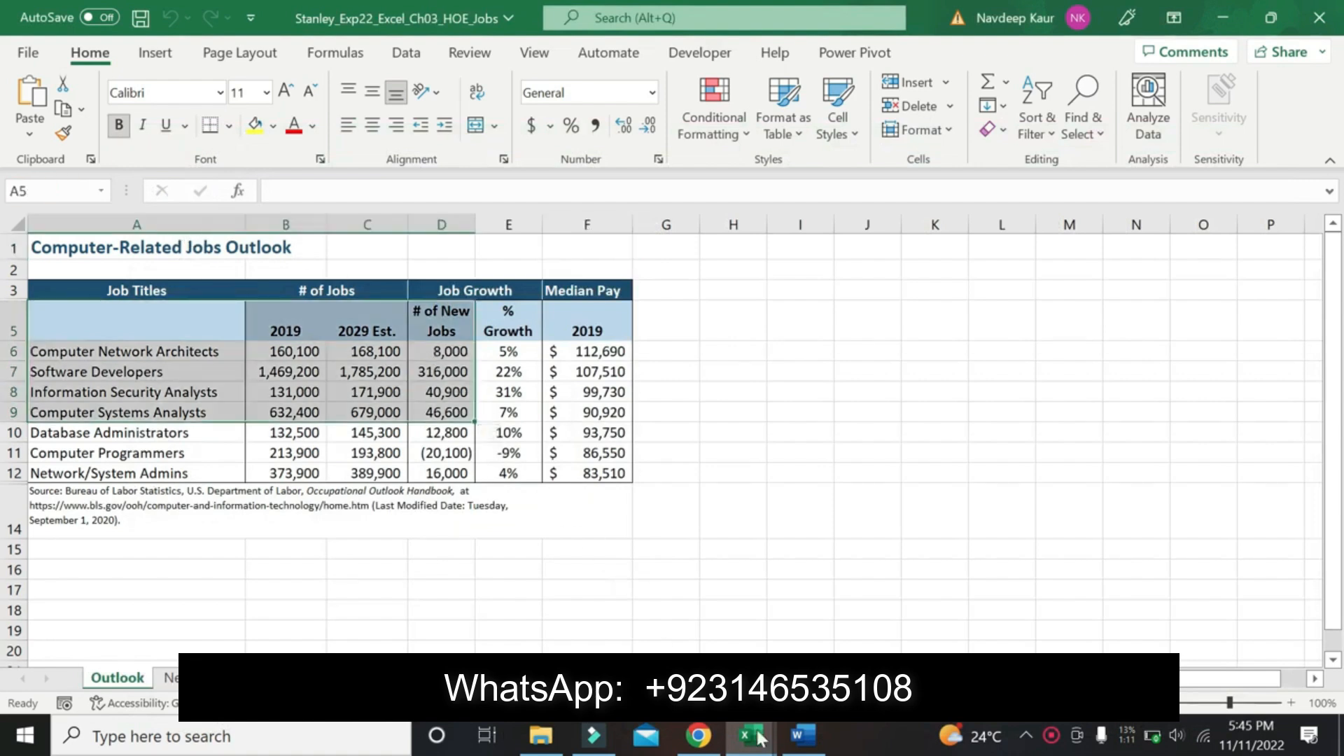
pyautogui.click(791, 747)
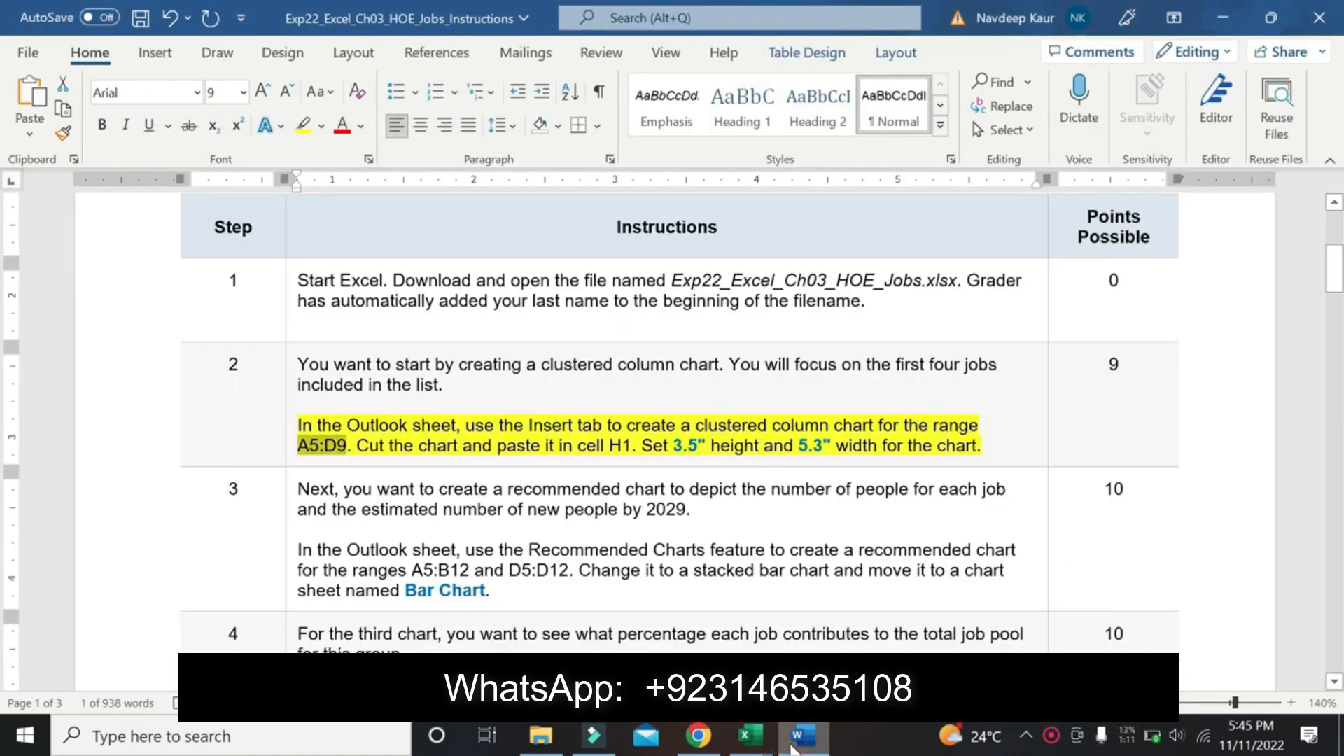
pyautogui.click(747, 735)
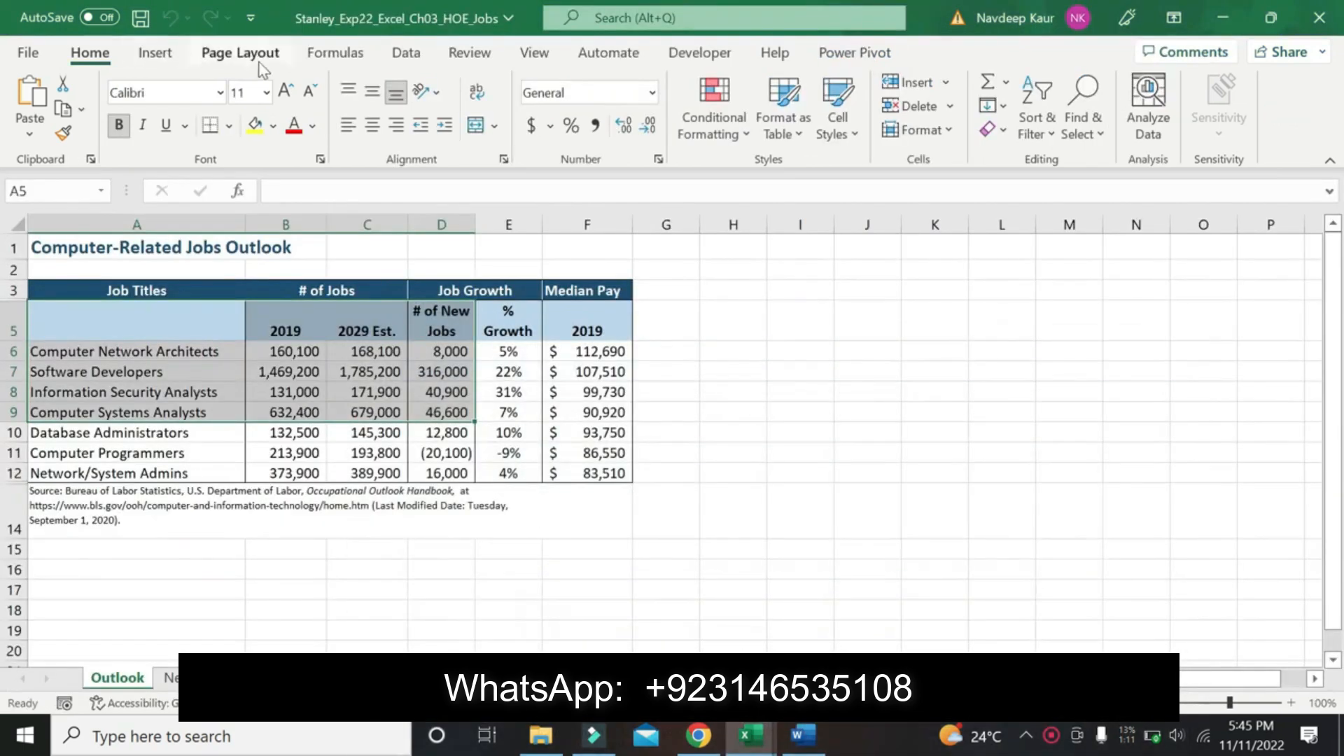
pyautogui.click(156, 54)
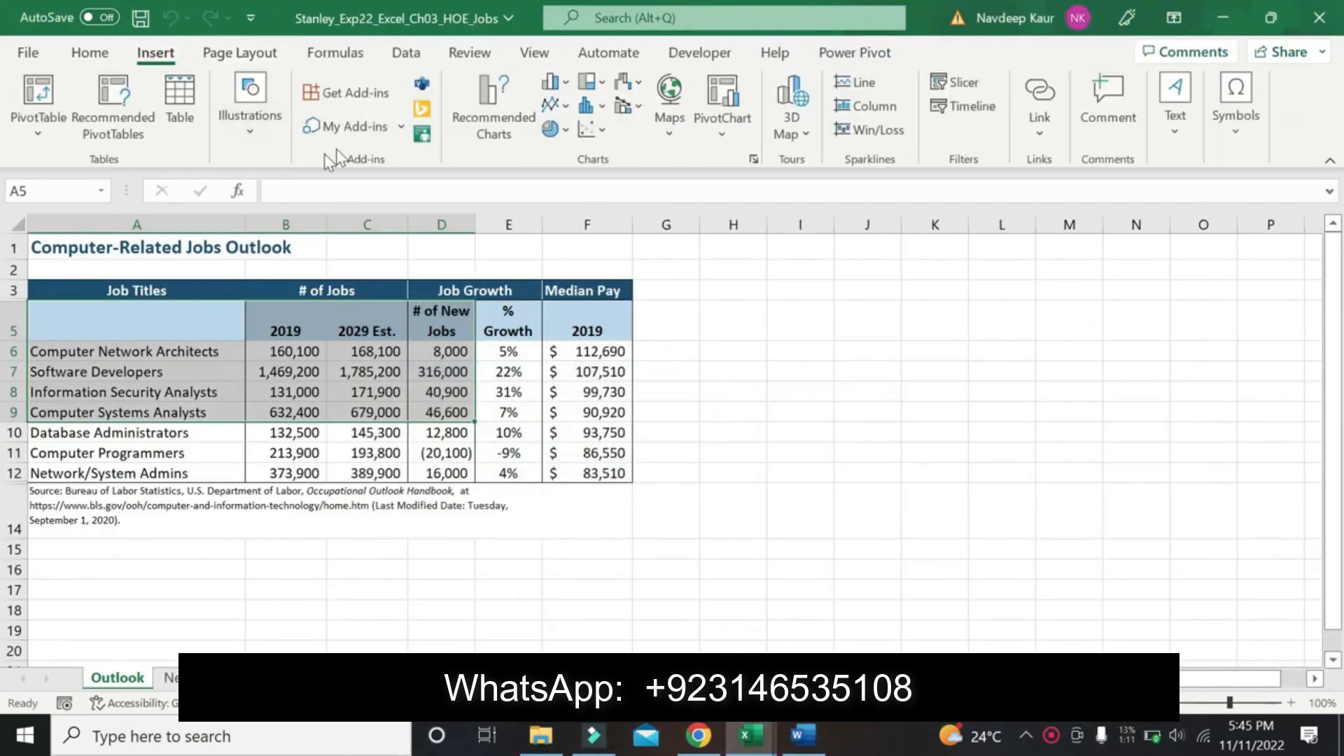
pyautogui.click(124, 138)
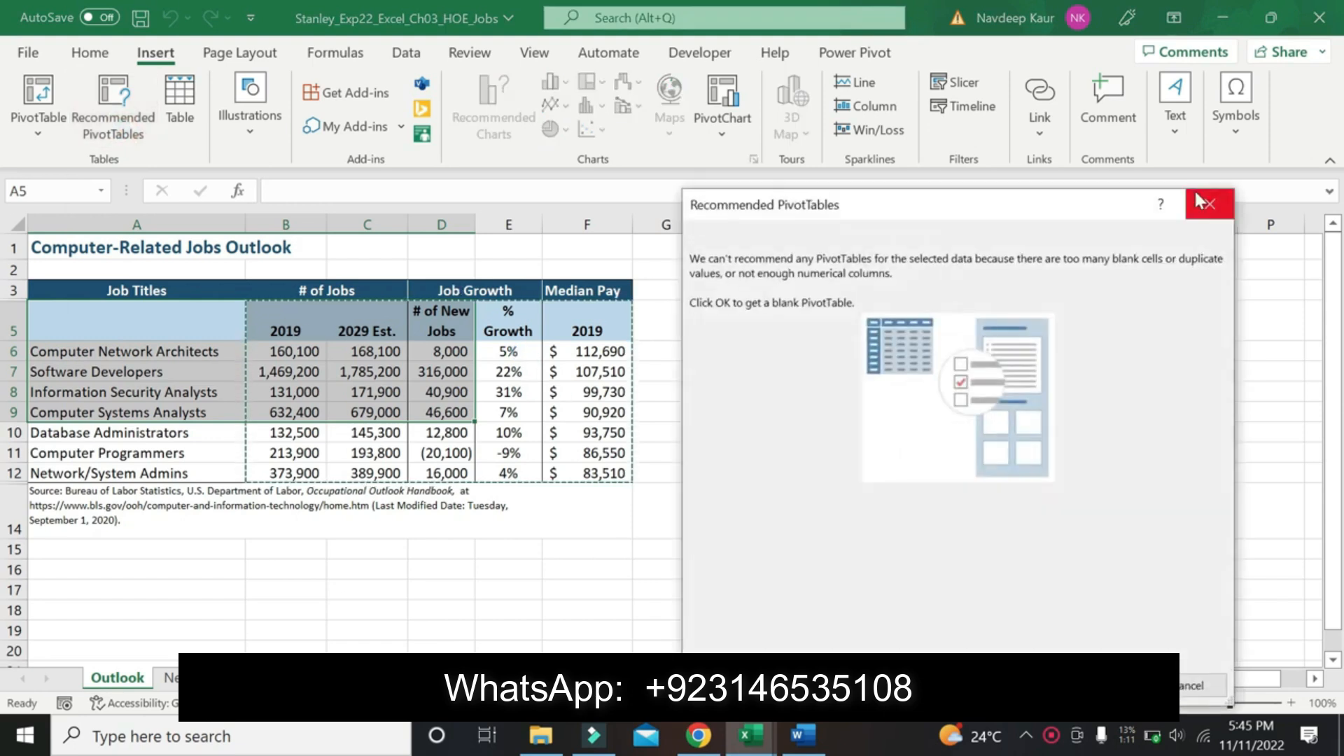
pyautogui.click(1214, 205)
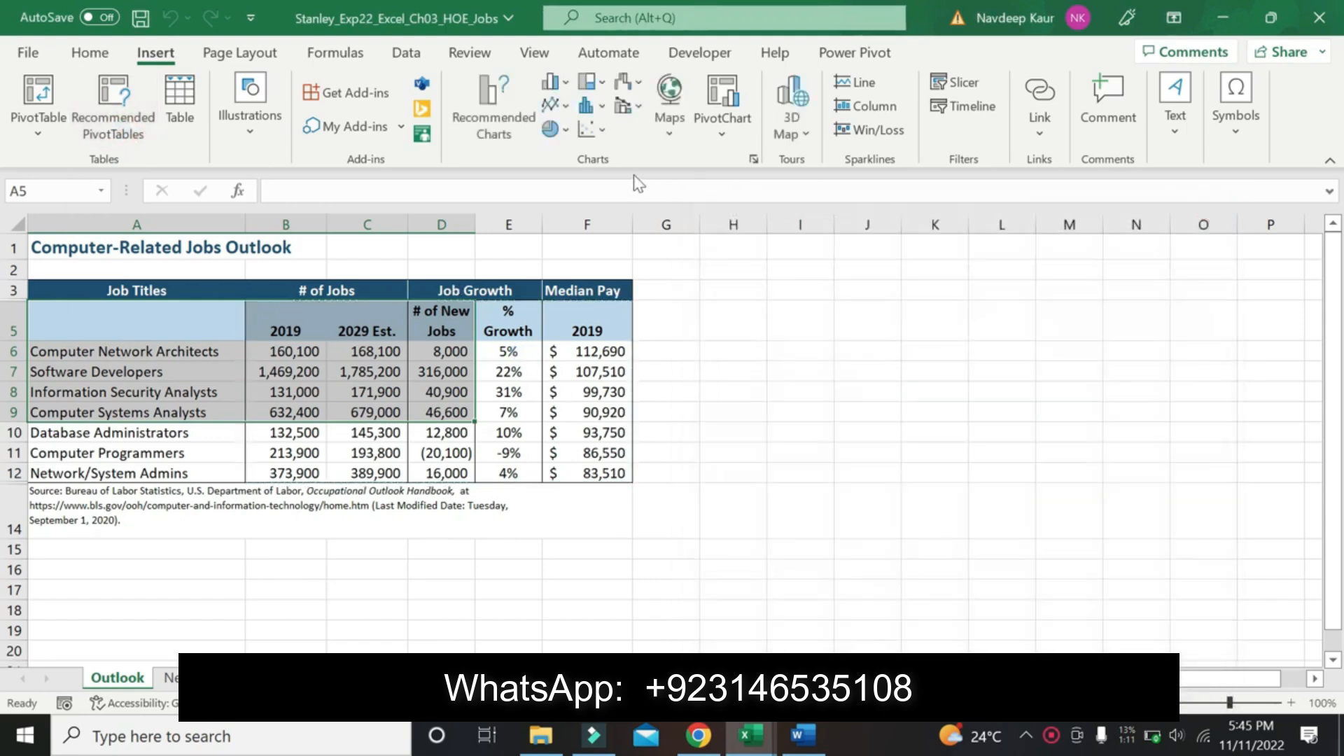
pyautogui.click(601, 130)
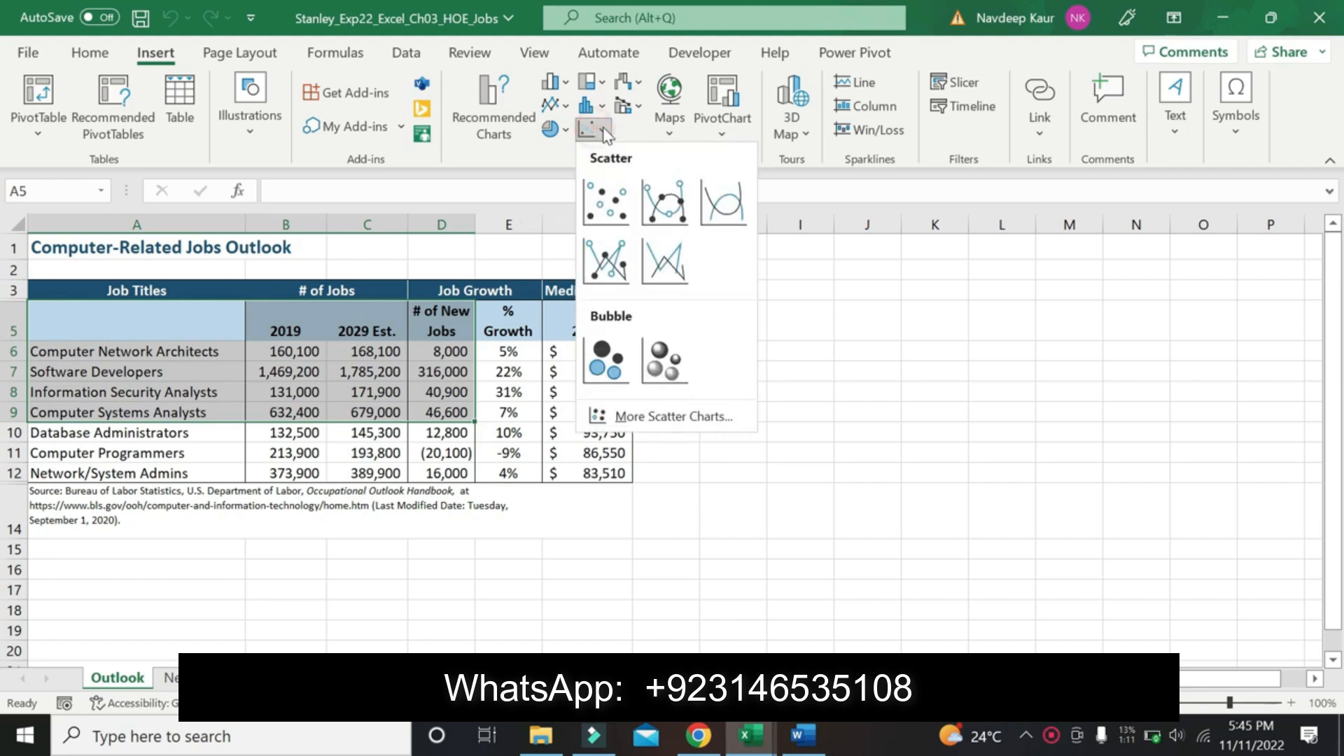
pyautogui.click(638, 105)
pyautogui.click(638, 105)
pyautogui.click(637, 106)
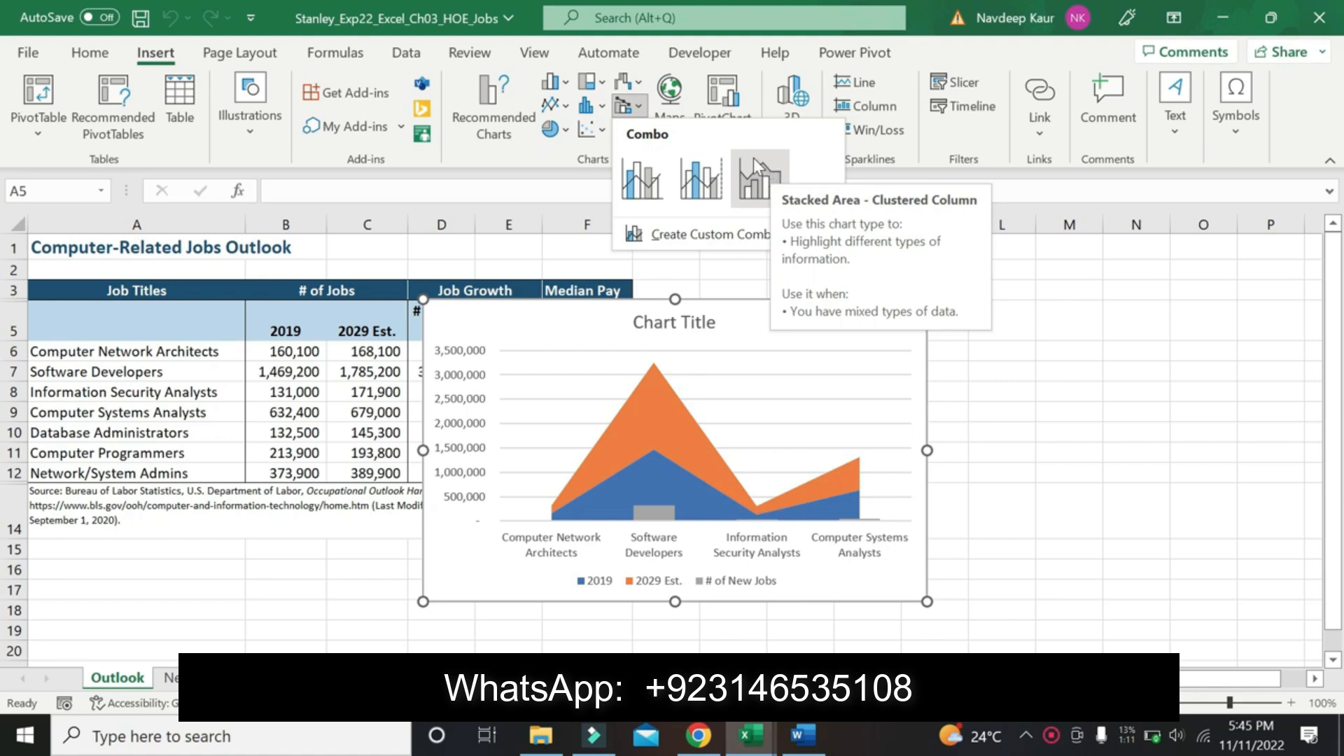
pyautogui.click(781, 560)
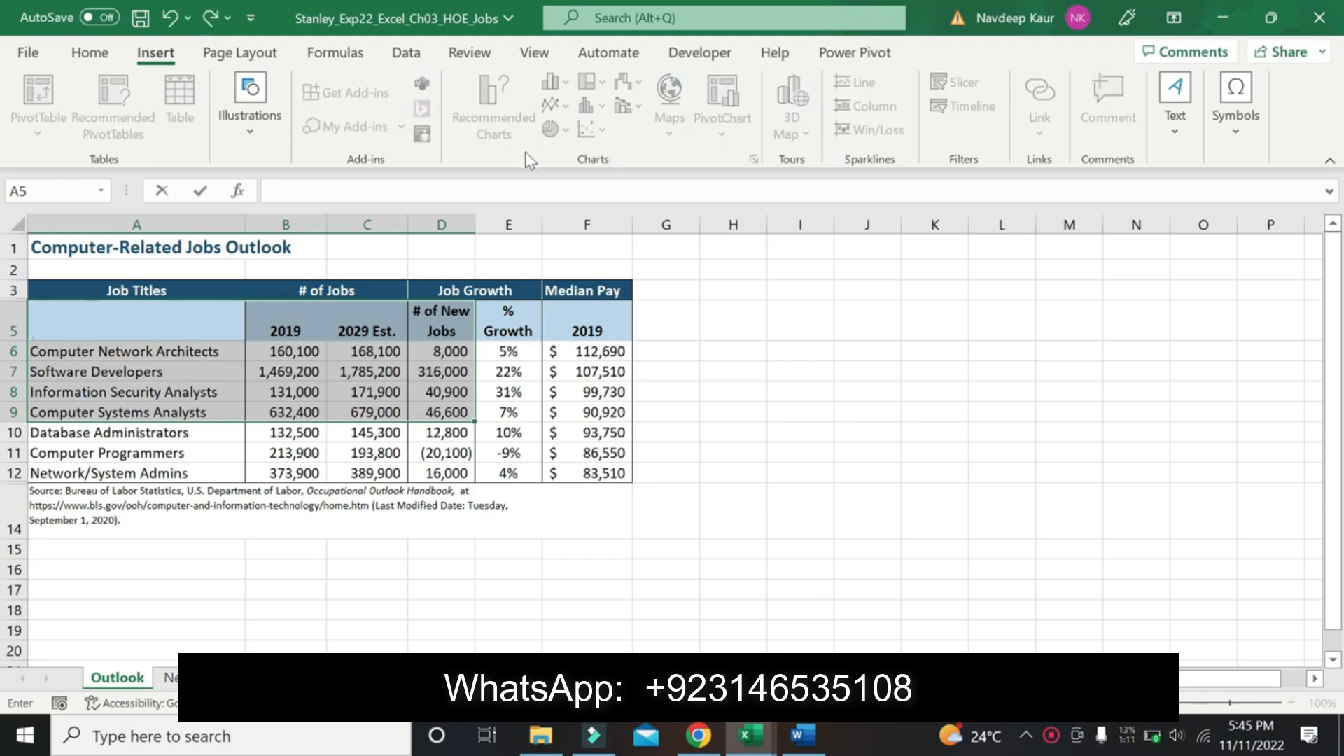
pyautogui.click(684, 376)
pyautogui.click(70, 191)
pyautogui.press('BackSpace')
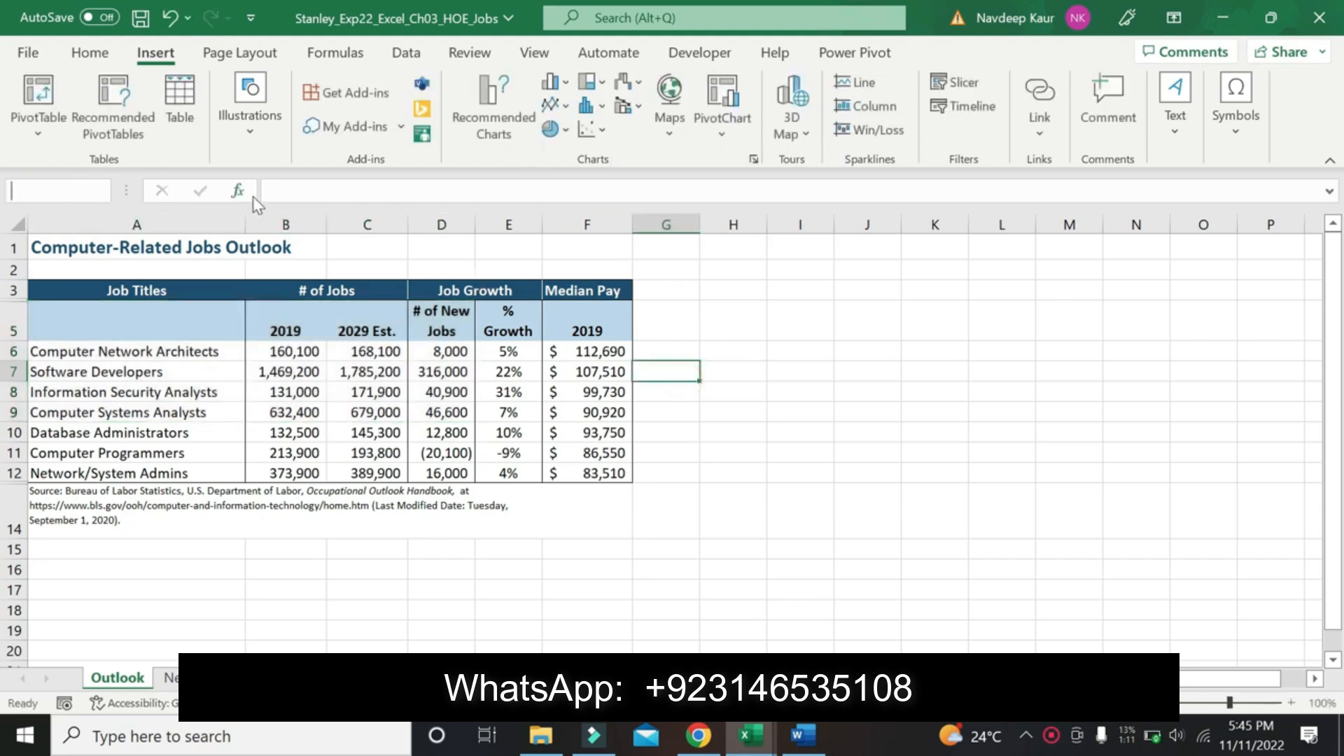
# Select the range A5:D9 on the Outlook sheet and insert the recommended clustered column chart with job titles as categories.
pyautogui.click(803, 737)
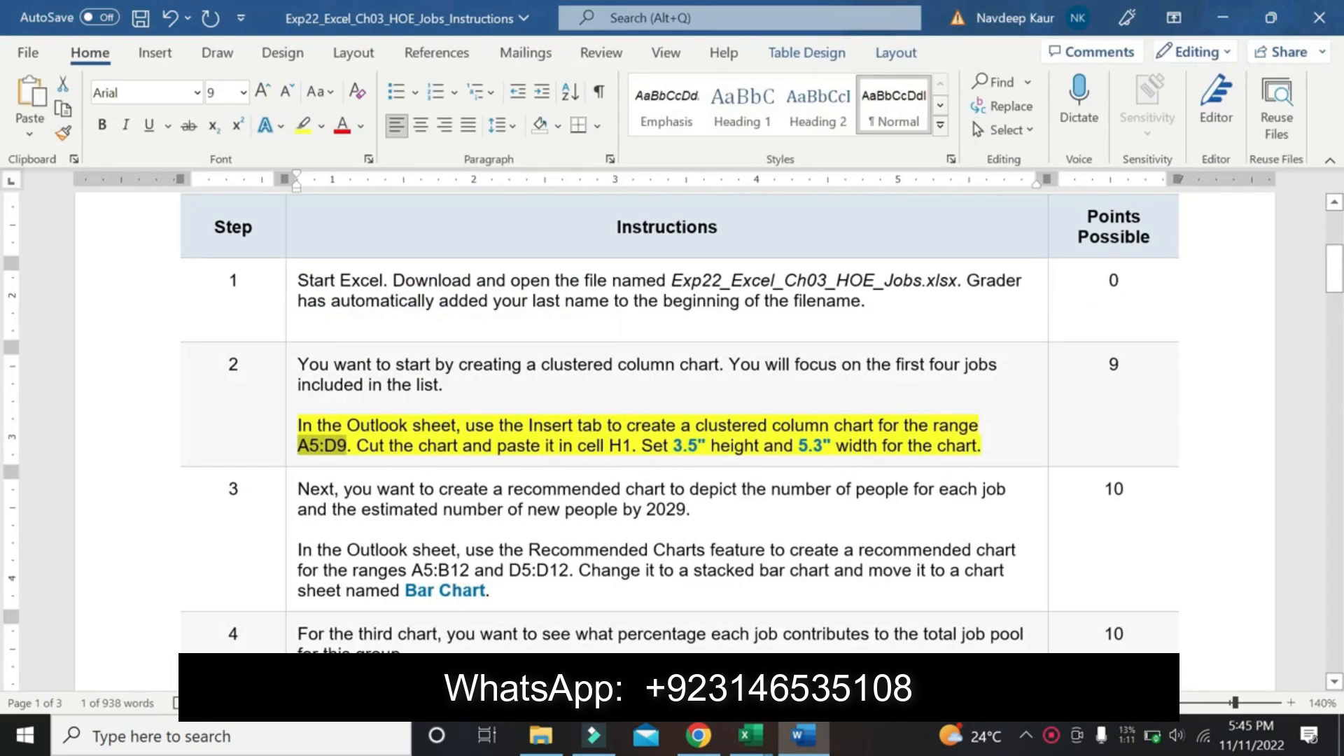
pyautogui.click(751, 737)
pyautogui.click(824, 650)
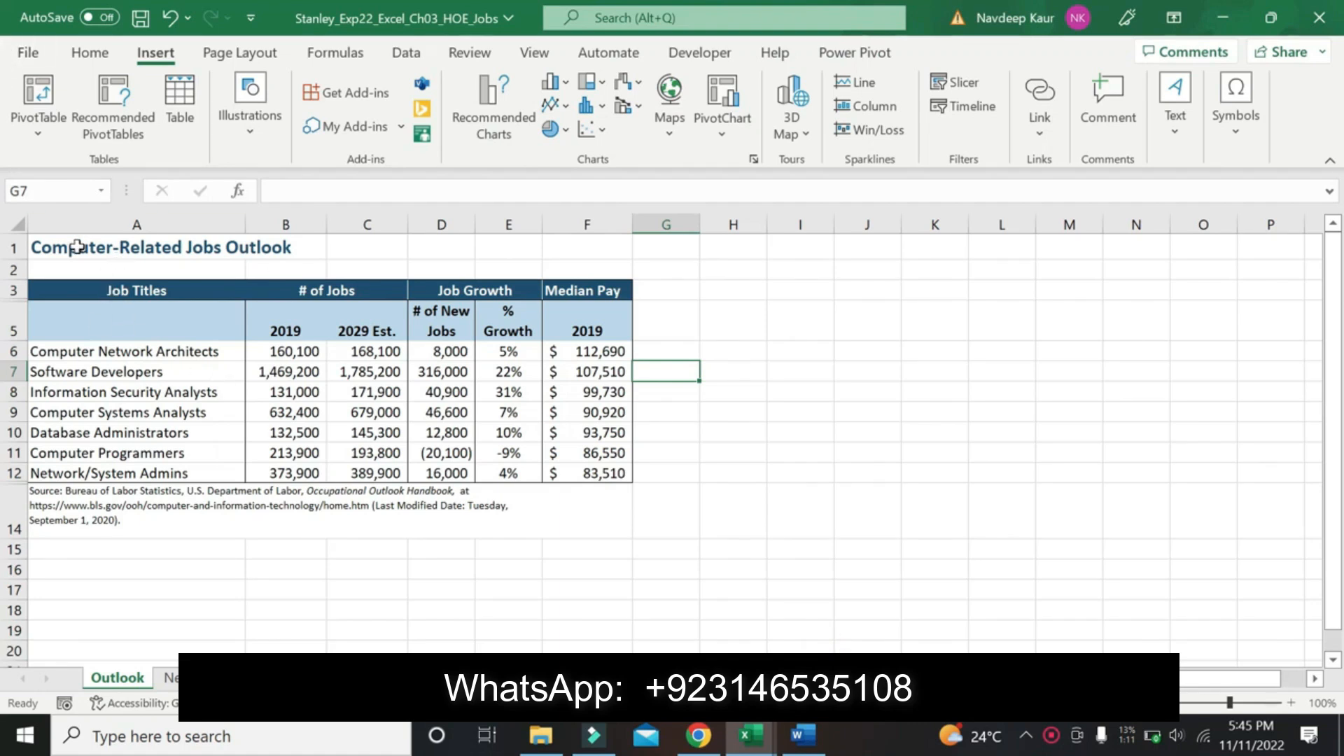
pyautogui.click(45, 189)
pyautogui.write('A5:D9')
pyautogui.press('Return')
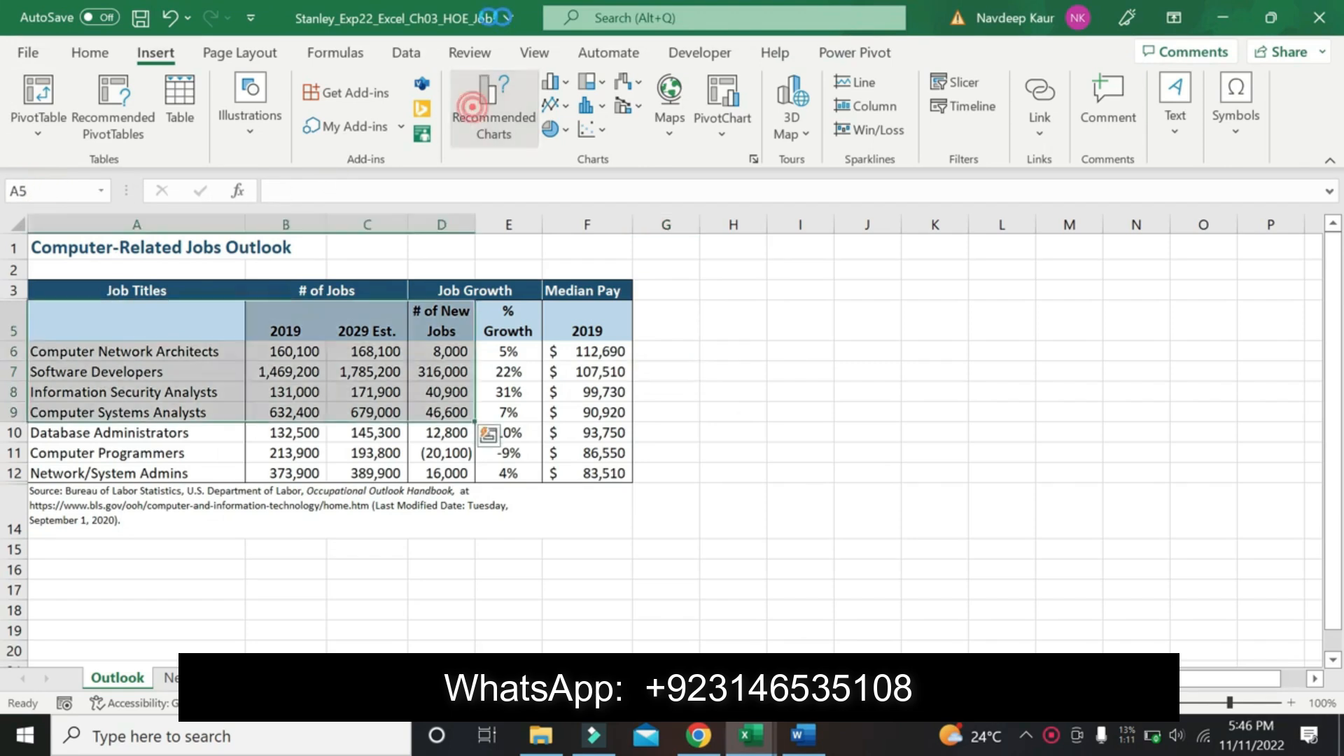
pyautogui.click(494, 107)
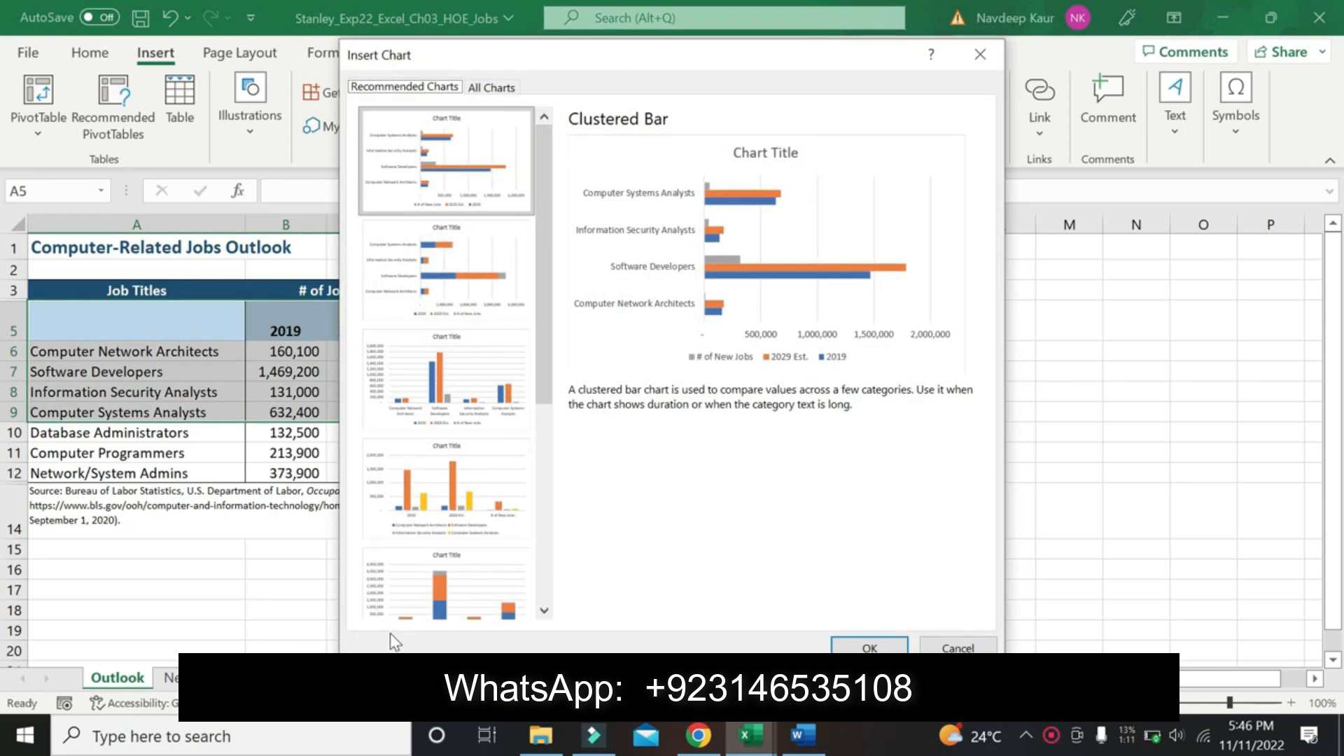
pyautogui.click(428, 262)
pyautogui.click(472, 343)
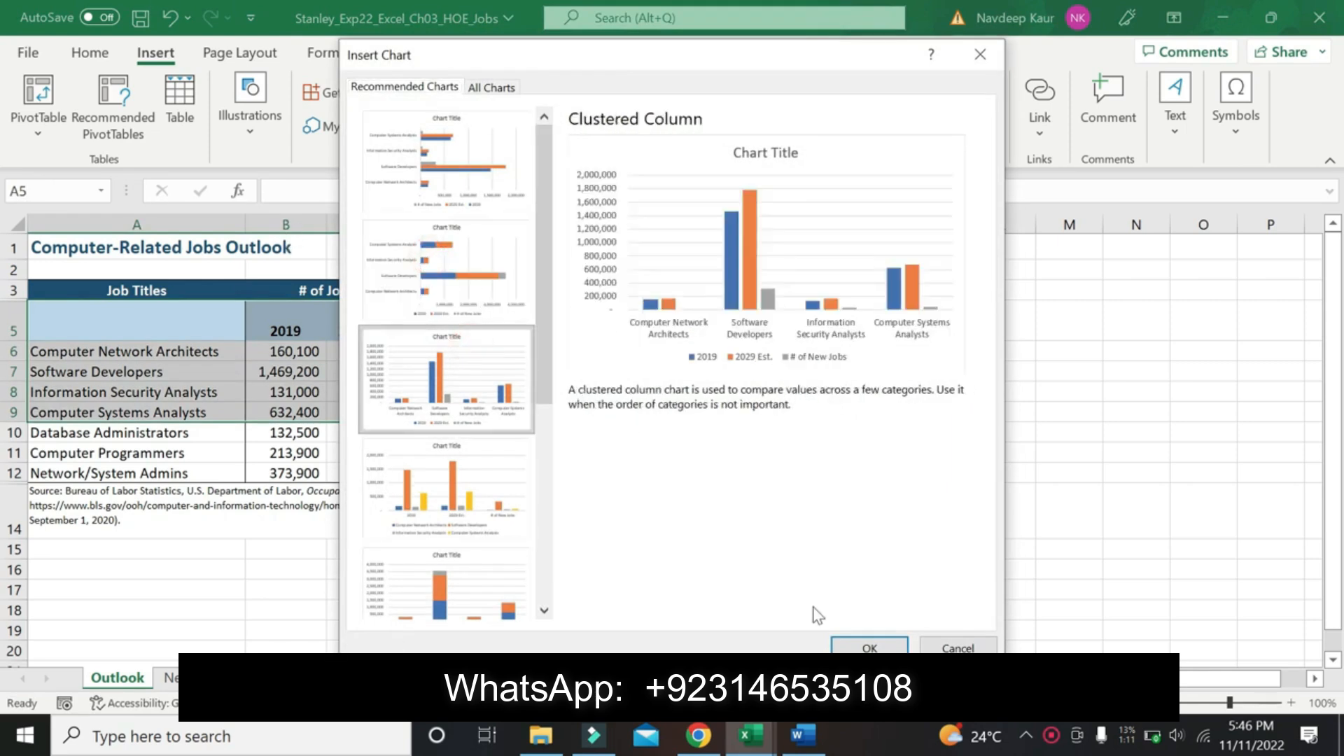
pyautogui.click(868, 647)
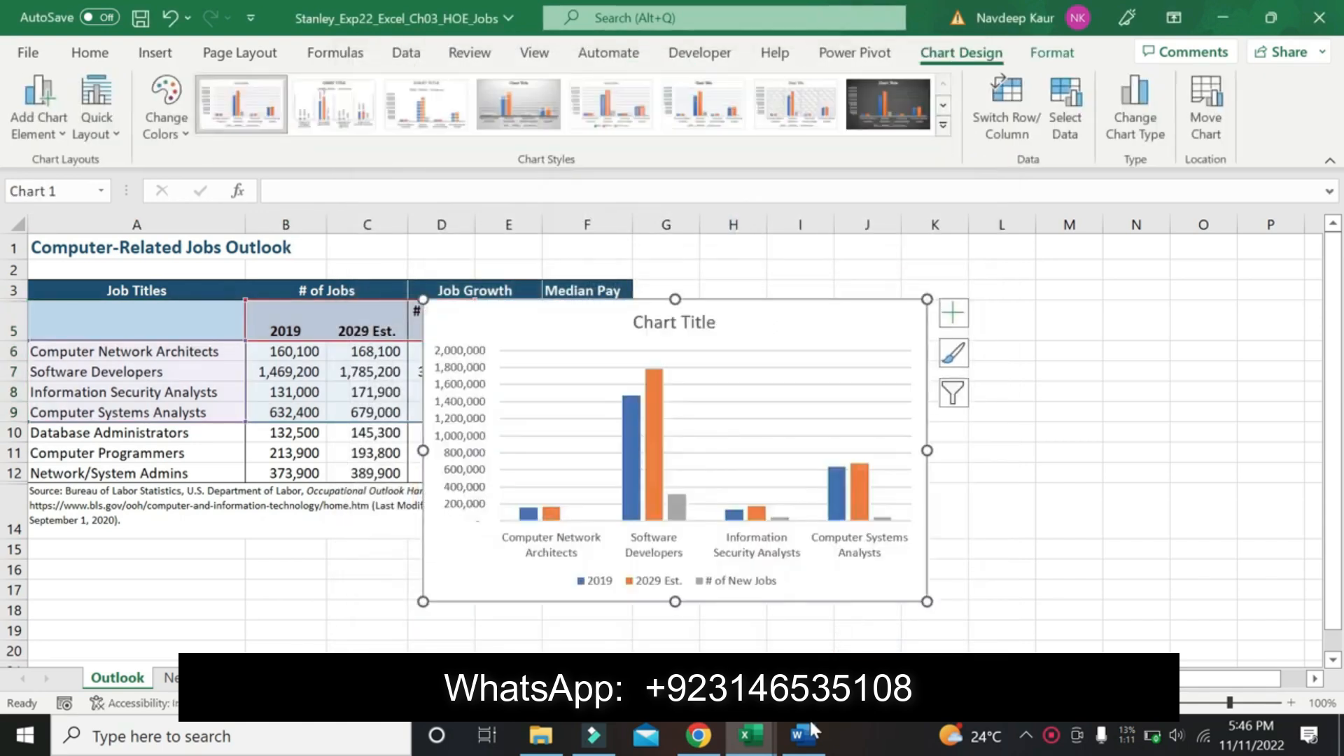
# Check the placement instruction in Word, then cut the clustered column chart and paste it at cell H1 in Excel.
pyautogui.click(803, 746)
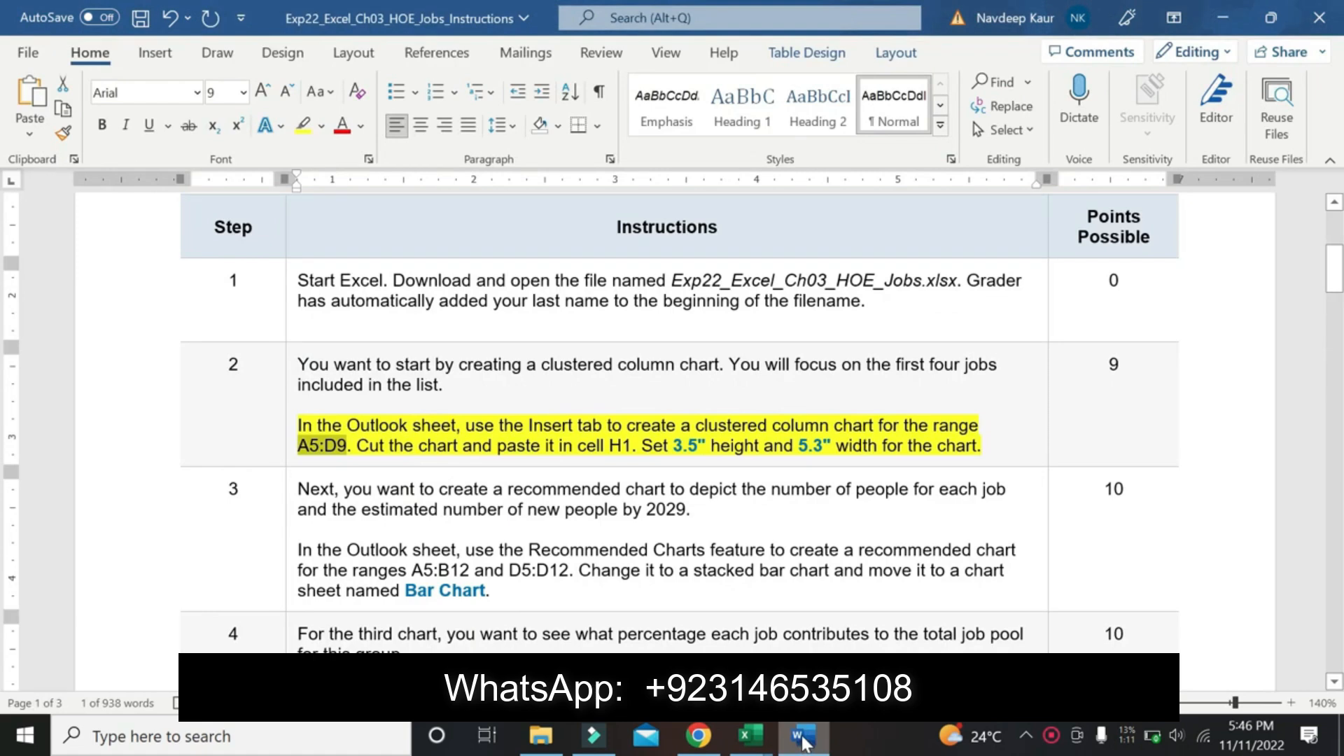
pyautogui.click(803, 740)
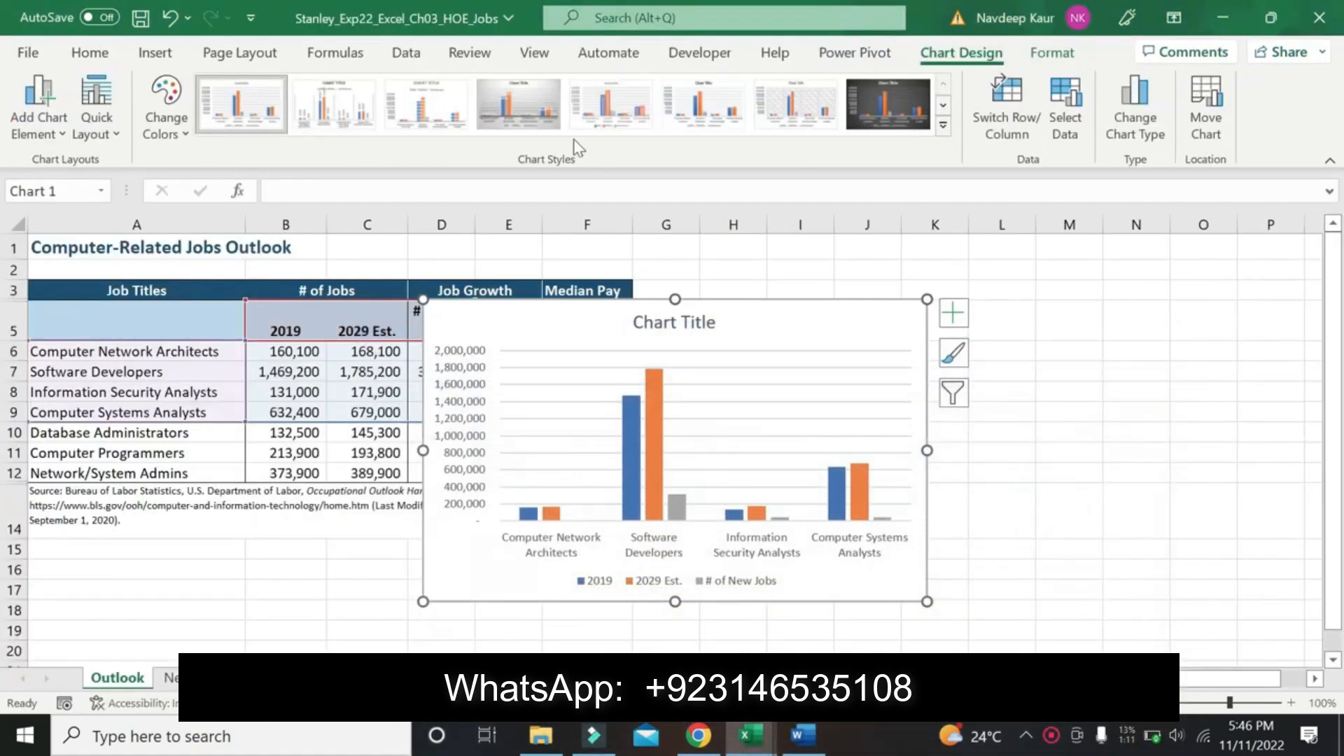
pyautogui.rightClick(575, 322)
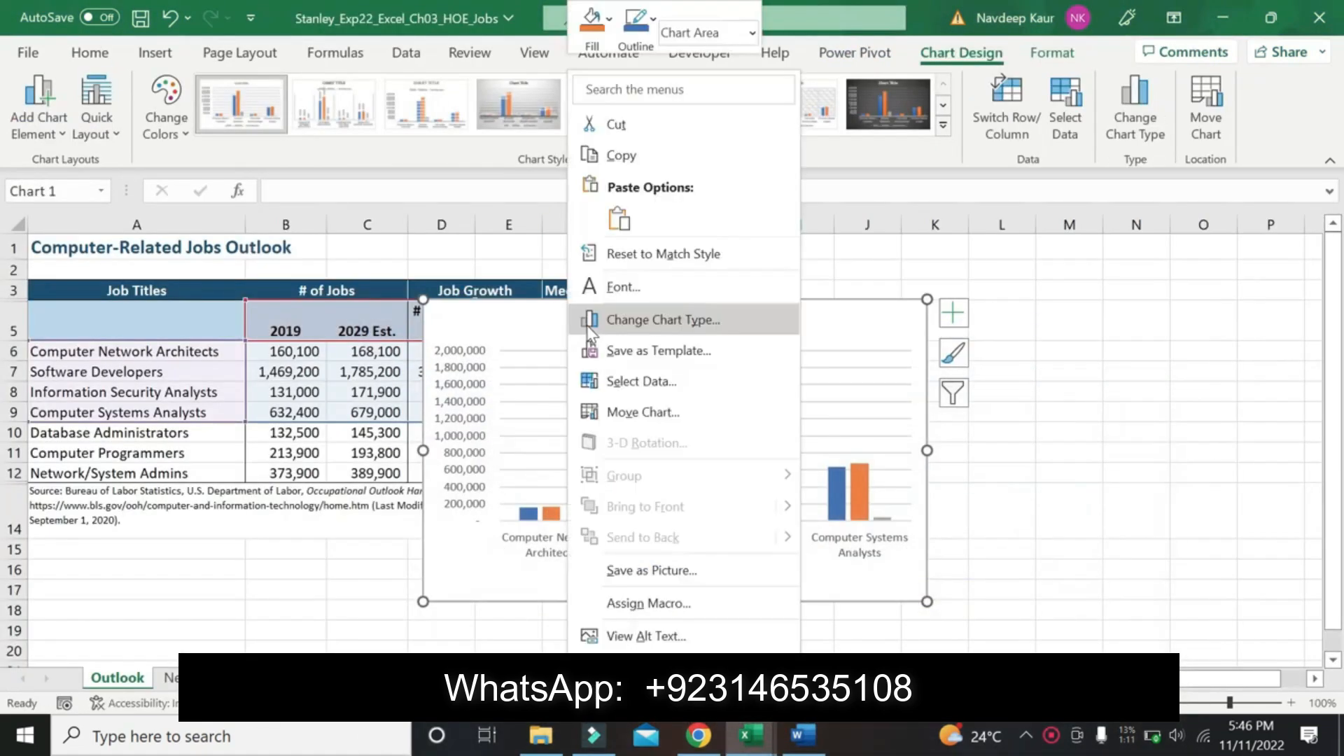
pyautogui.press('Escape')
pyautogui.press('Delete')
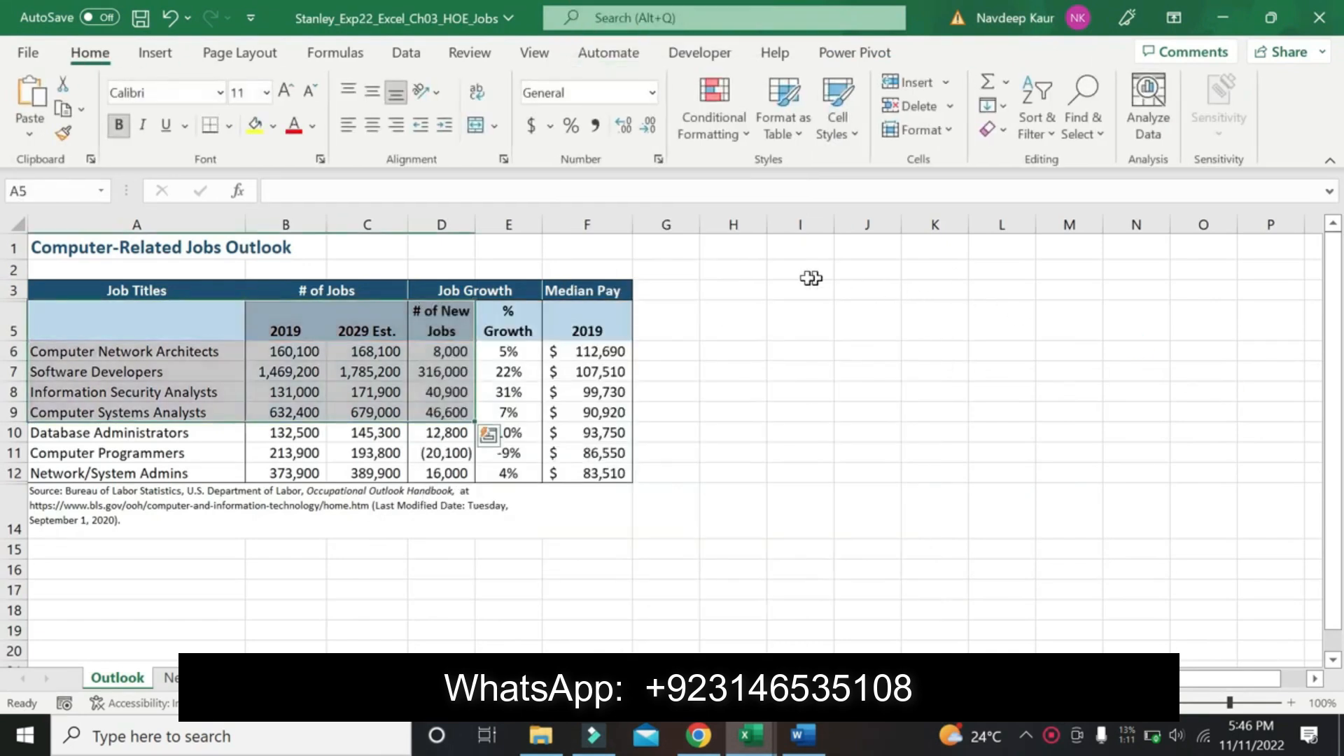
pyautogui.click(732, 247)
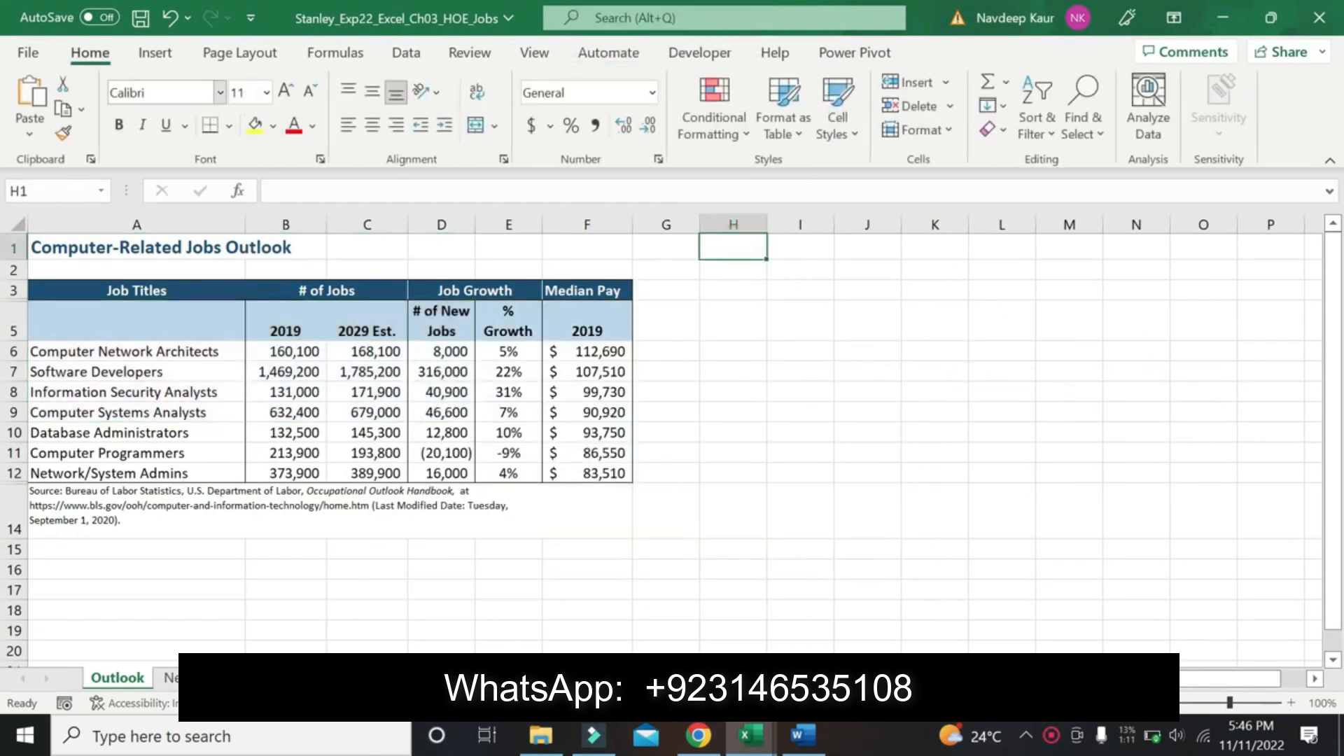
pyautogui.click(28, 93)
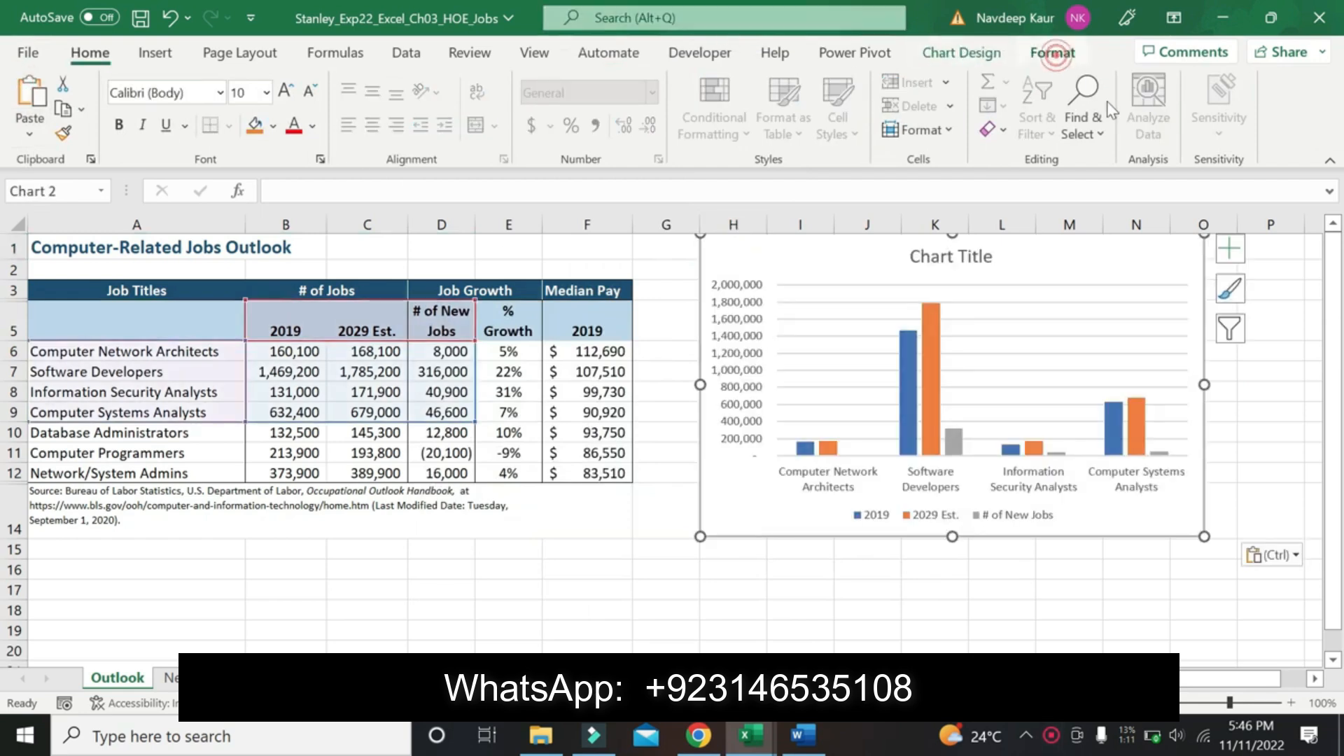
# Check the required chart size in the Word instructions, then set the clustered column chart in Excel to 3.5" height and 5.3" width.
pyautogui.click(1057, 56)
pyautogui.click(801, 738)
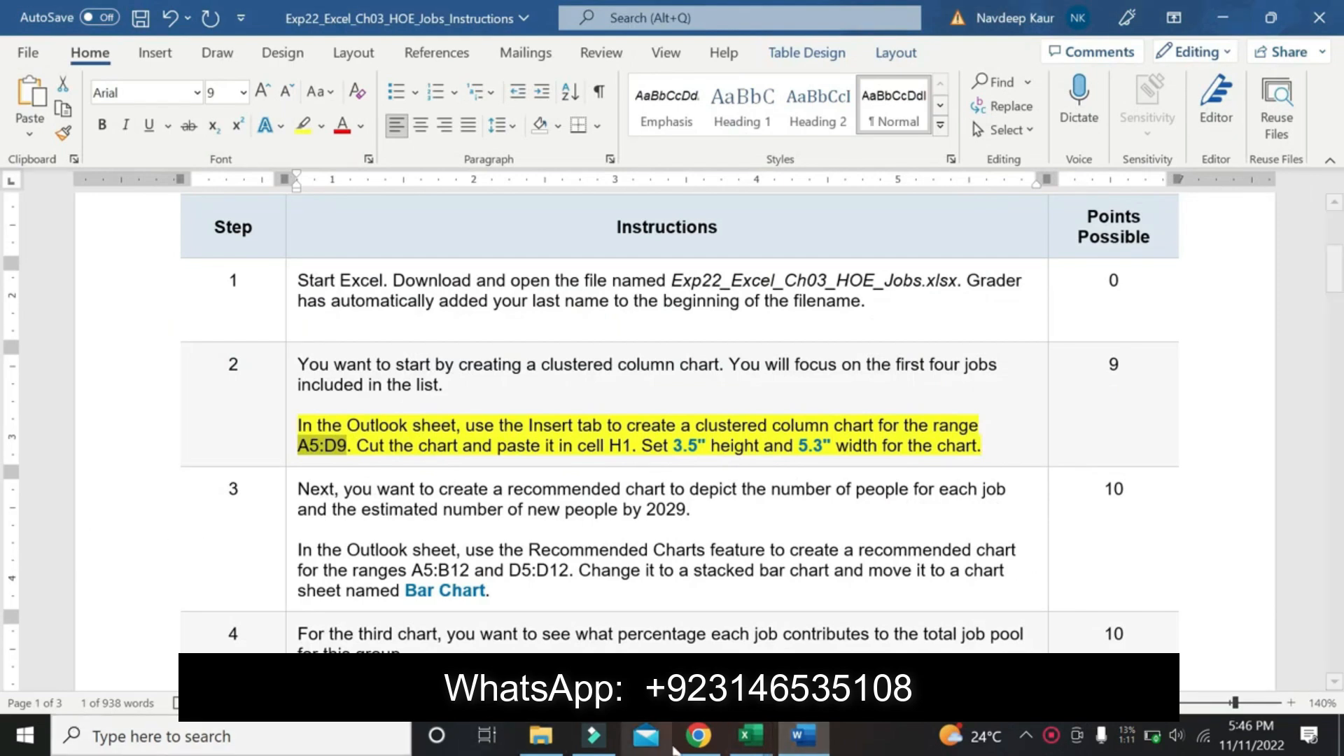
pyautogui.click(812, 749)
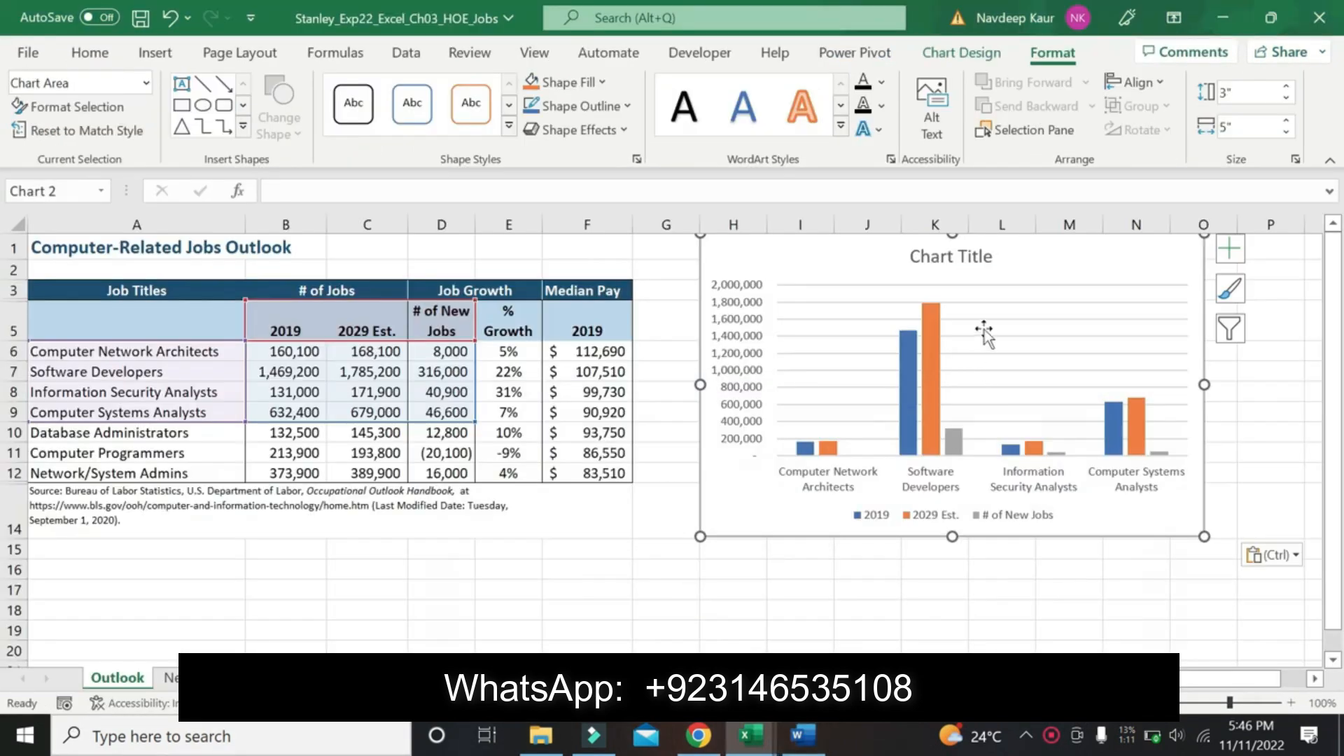
pyautogui.click(1242, 91)
pyautogui.write('3.5')
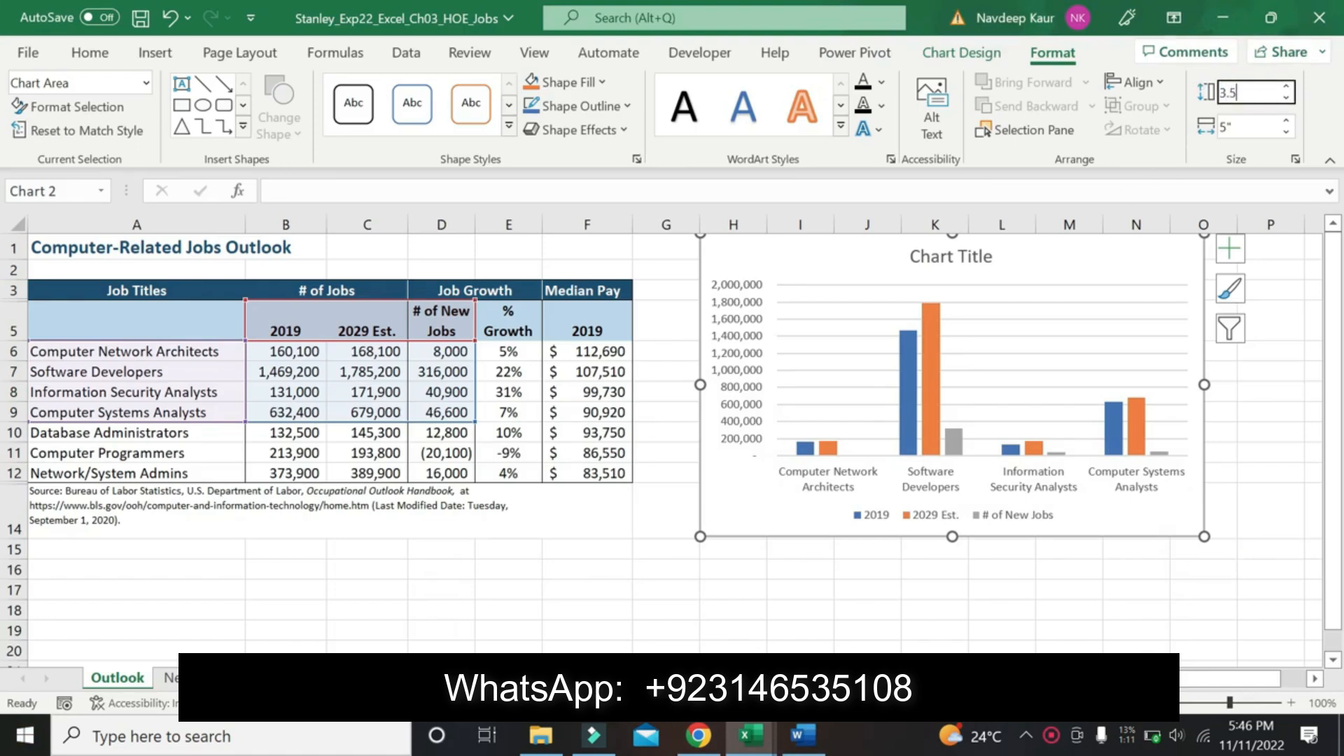
pyautogui.press('Return')
pyautogui.click(1239, 135)
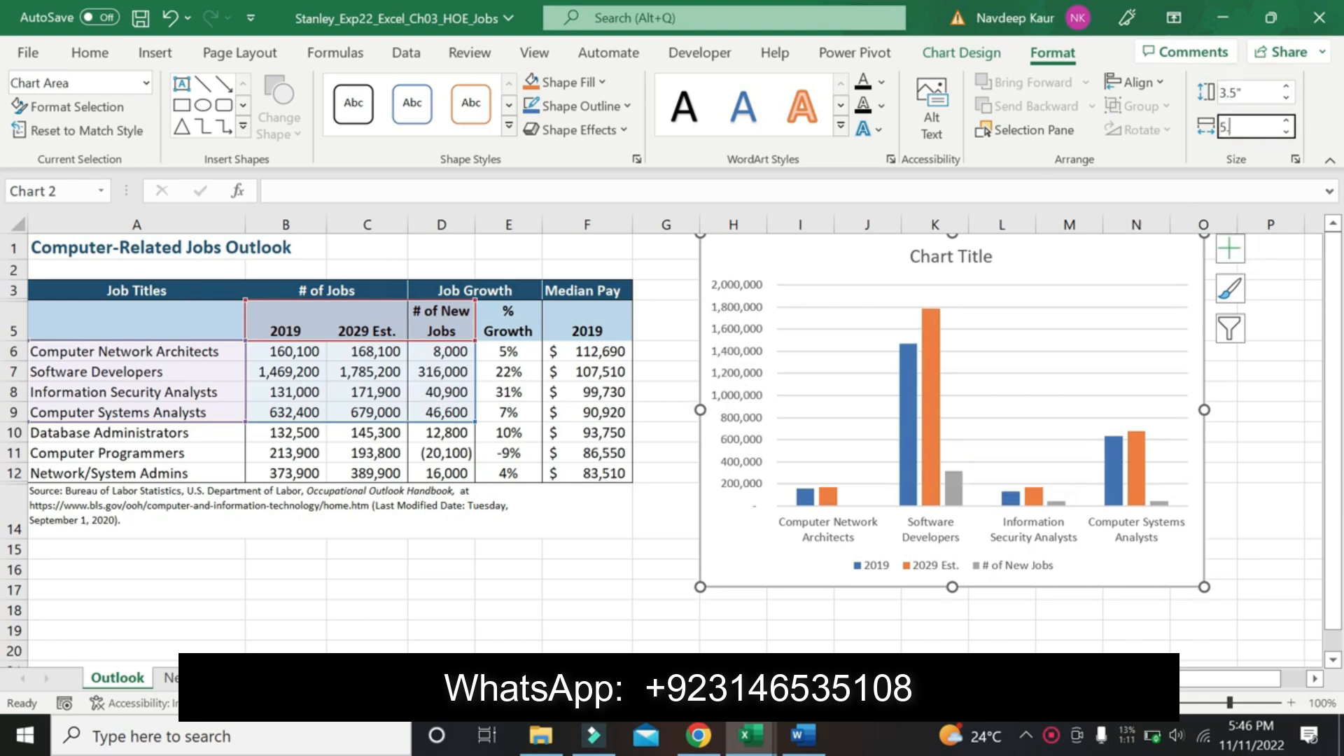
pyautogui.write('5.3')
pyautogui.press('Return')
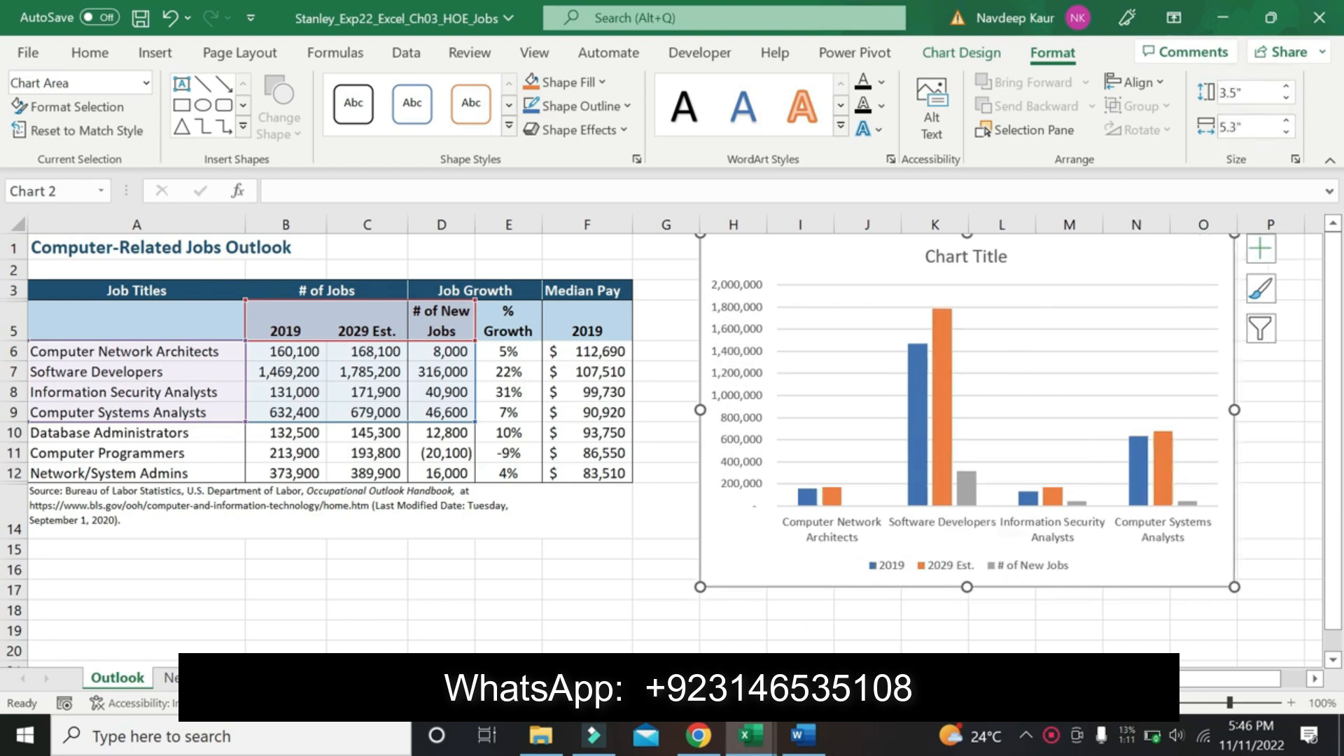
# Switch to the Word instructions, remove the yellow highlight from step 2 and highlight step 3's Outlook sheet instruction in yellow.
pyautogui.click(803, 735)
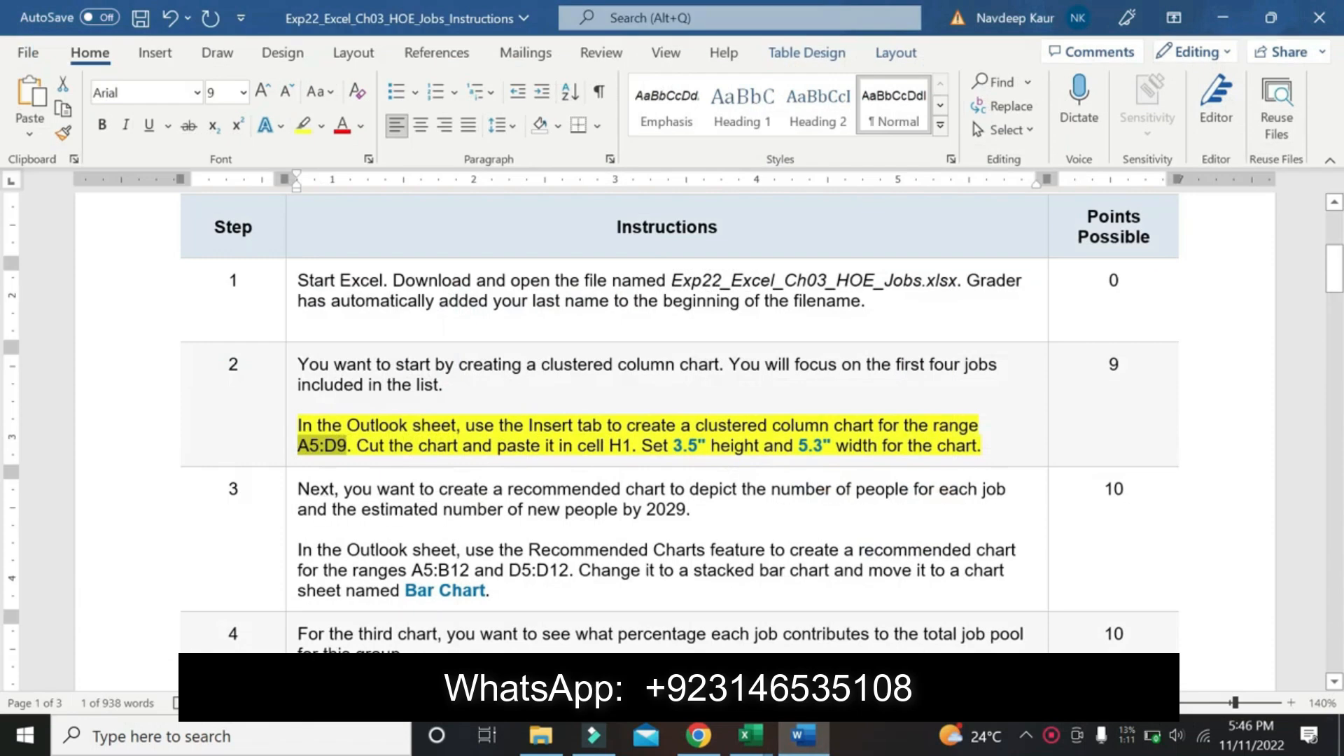
pyautogui.moveTo(983, 447); pyautogui.dragTo(299, 426)
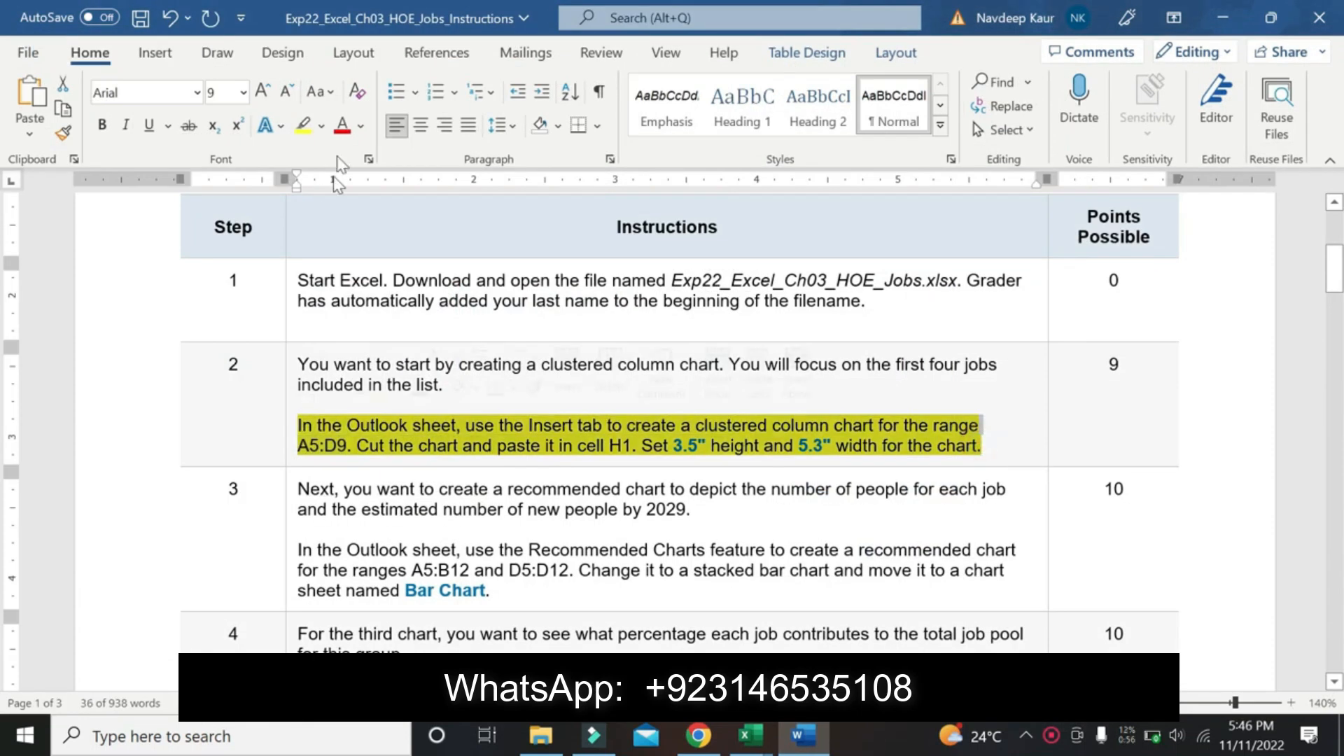
pyautogui.click(303, 125)
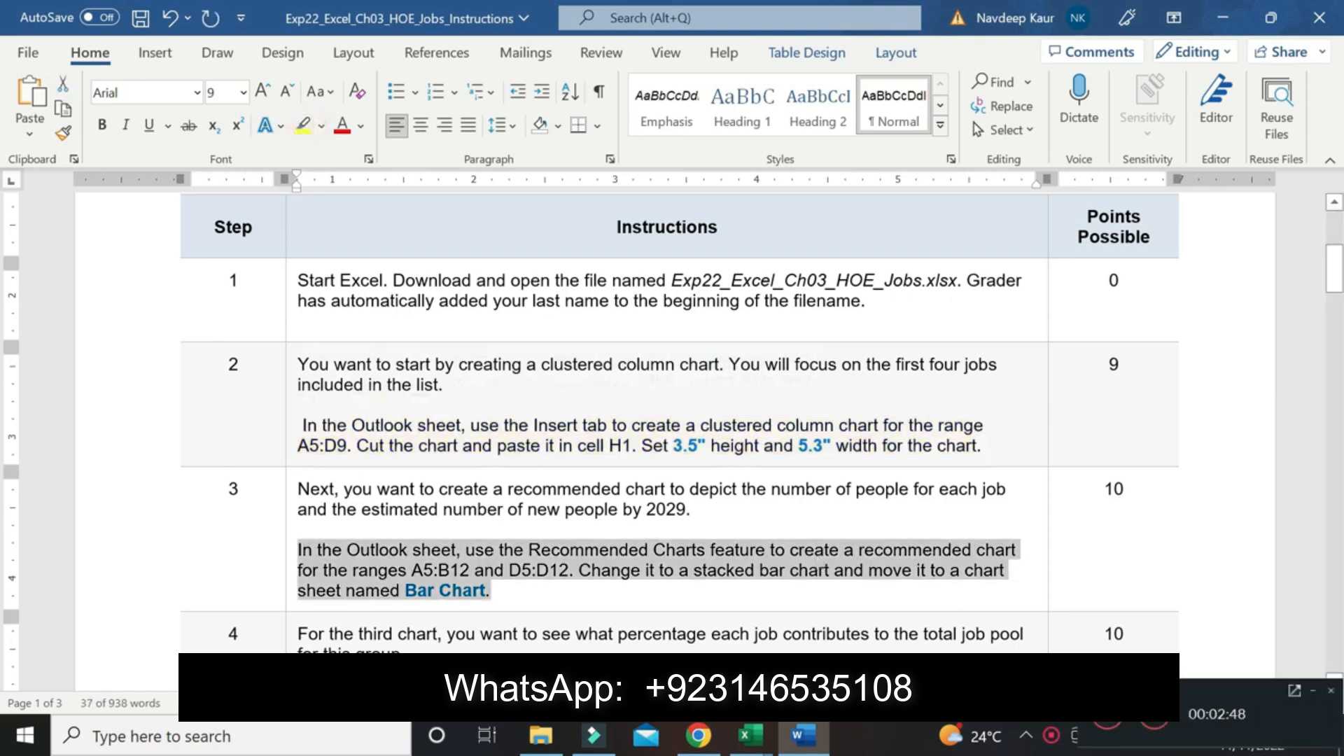
pyautogui.press('Delete')
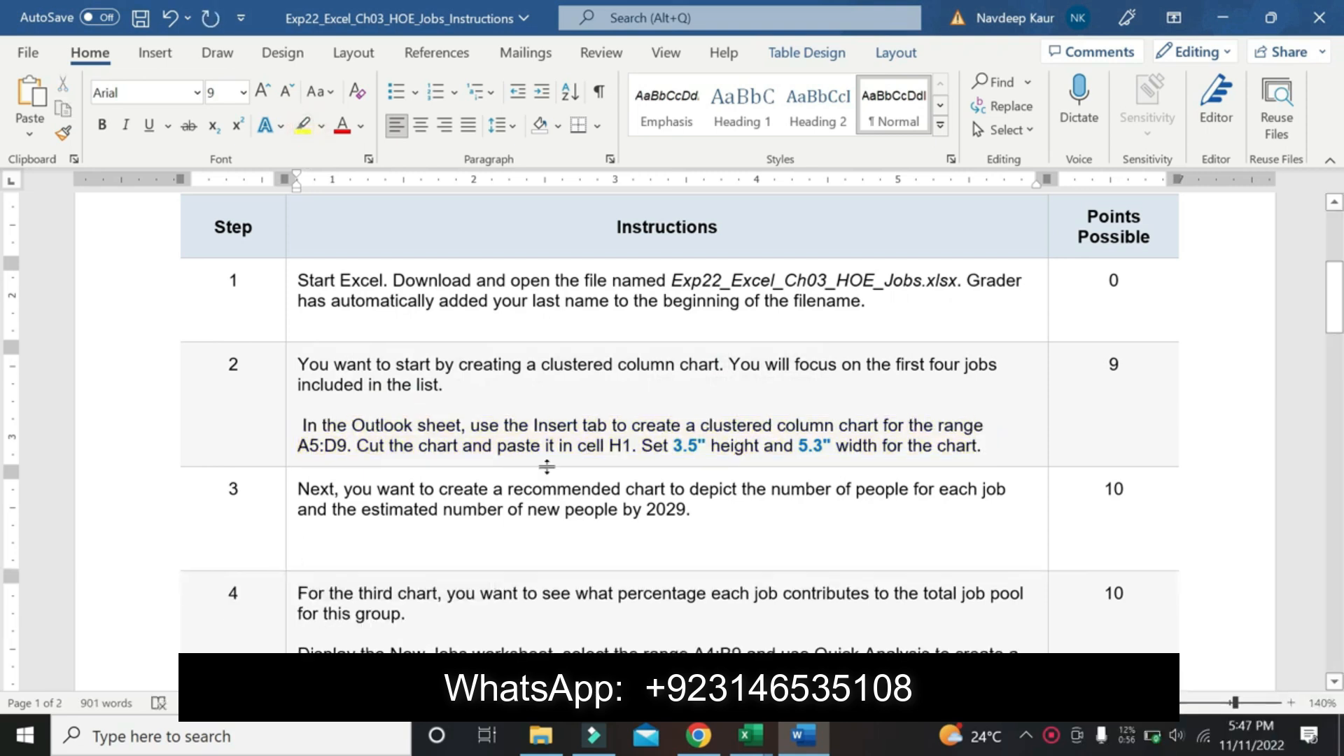
pyautogui.hotkey('ctrl', 'z')
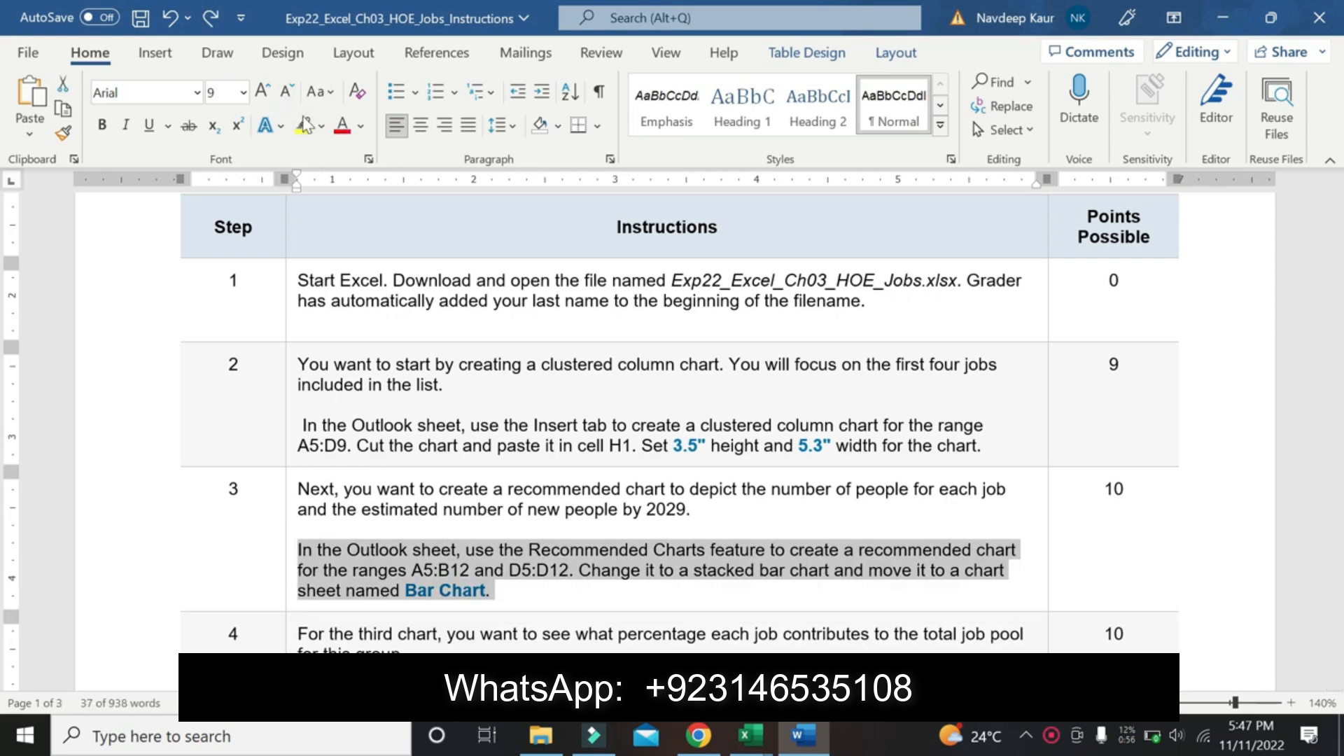
pyautogui.click(306, 124)
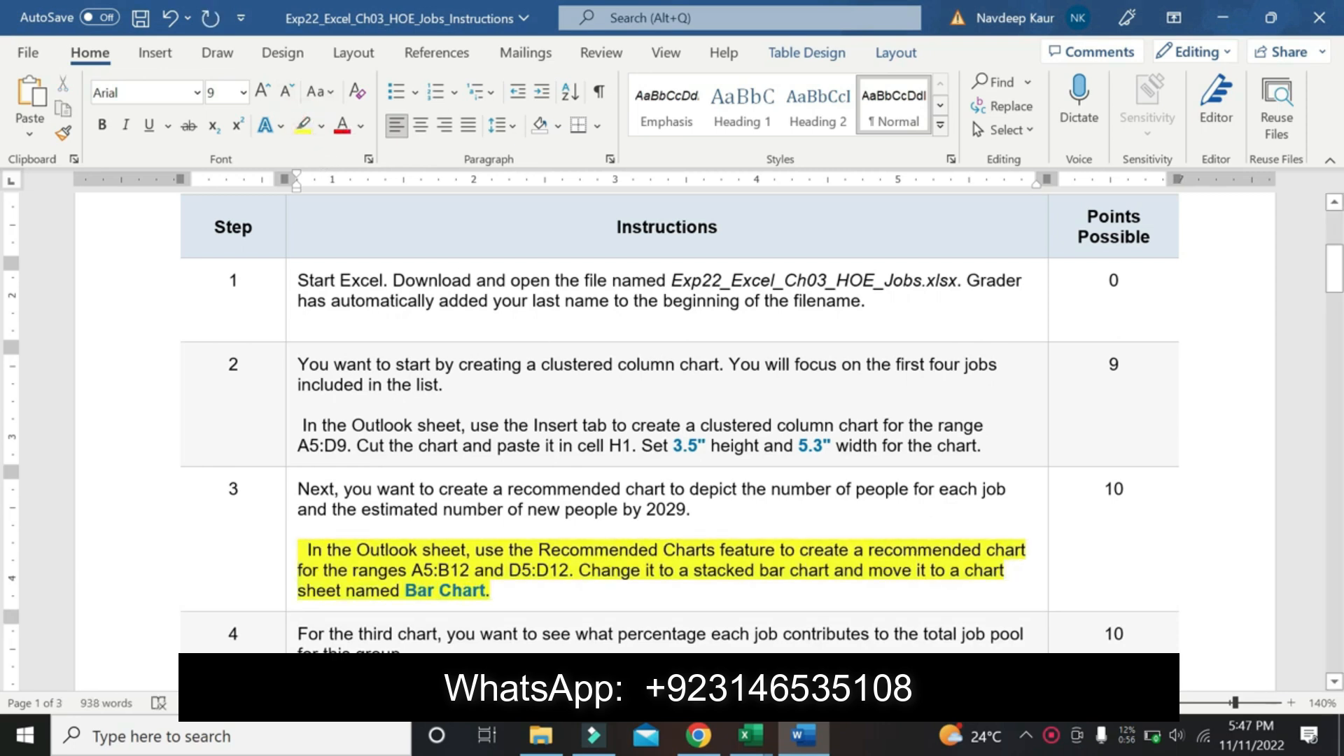
pyautogui.scroll(-2, 507, 475)
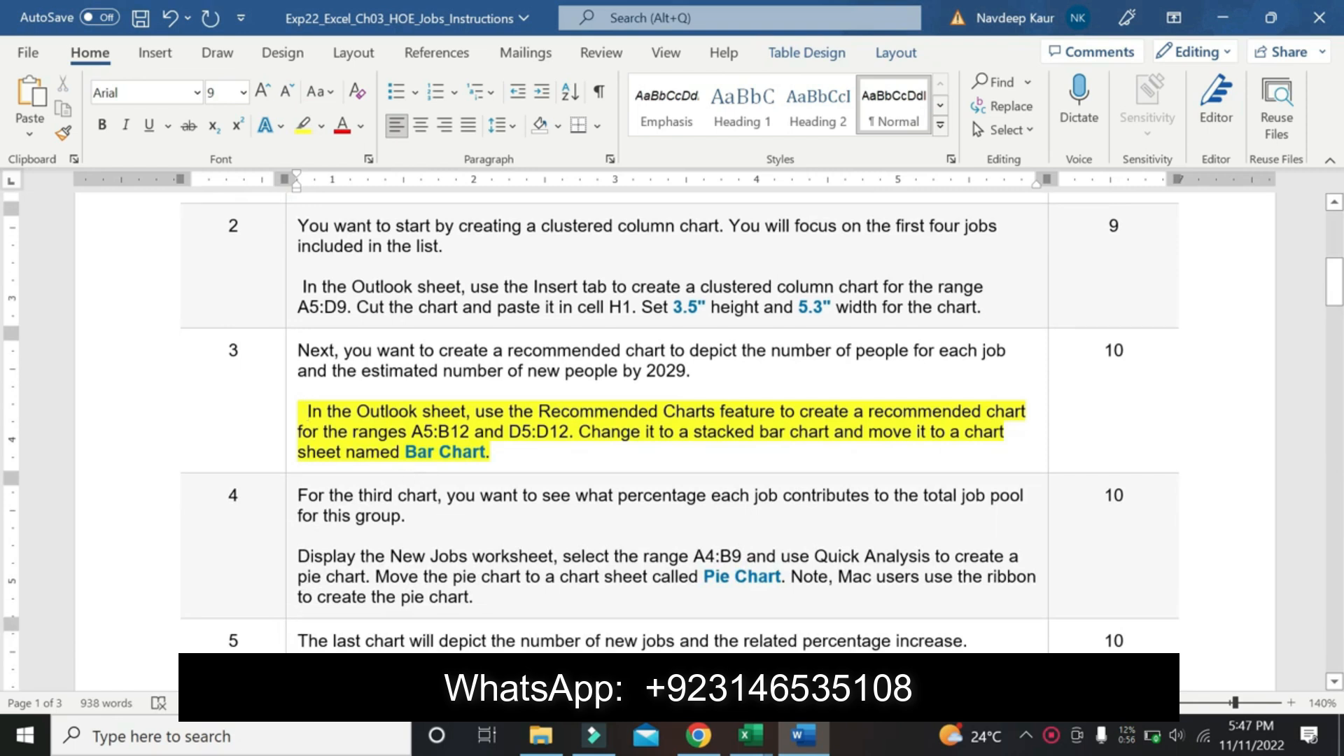
# Copy the range reference A5:B12 from step 3 in Word and select that range on the Outlook sheet in Excel.
pyautogui.moveTo(411, 432); pyautogui.dragTo(468, 432)
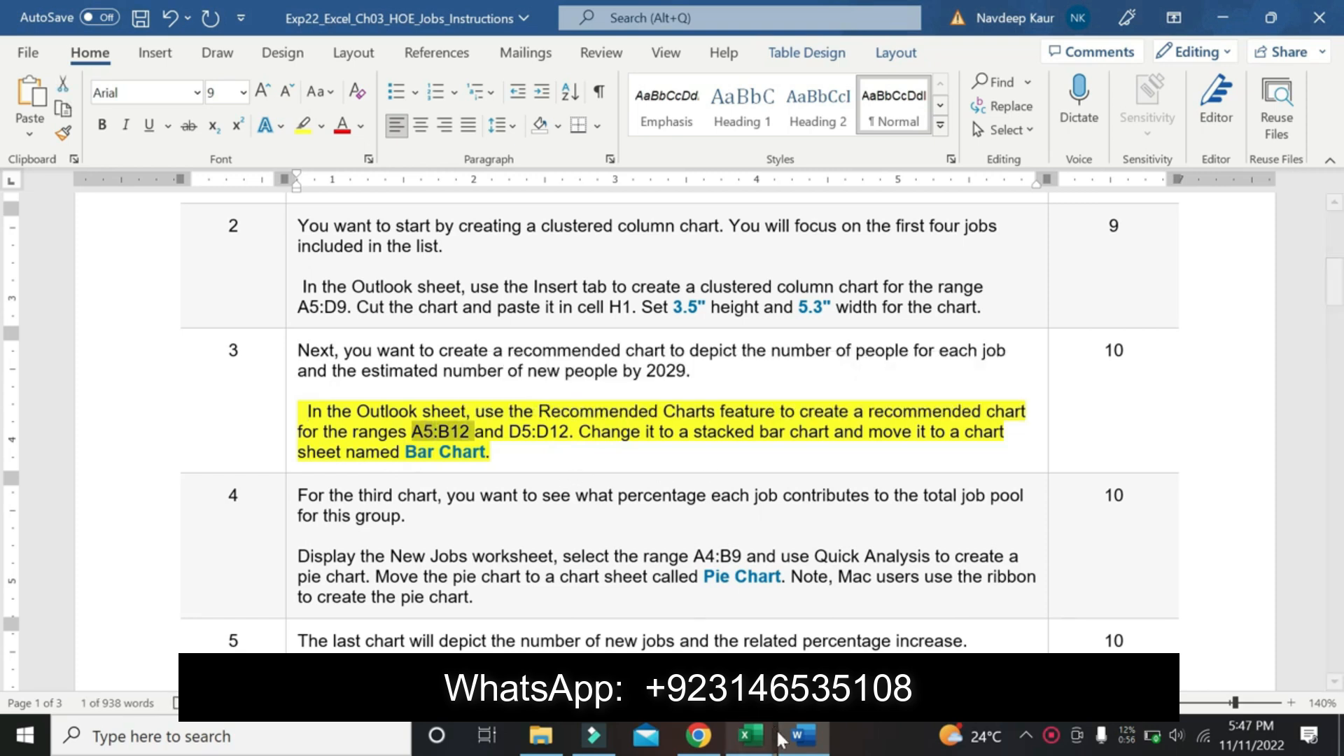
pyautogui.click(749, 736)
pyautogui.click(864, 609)
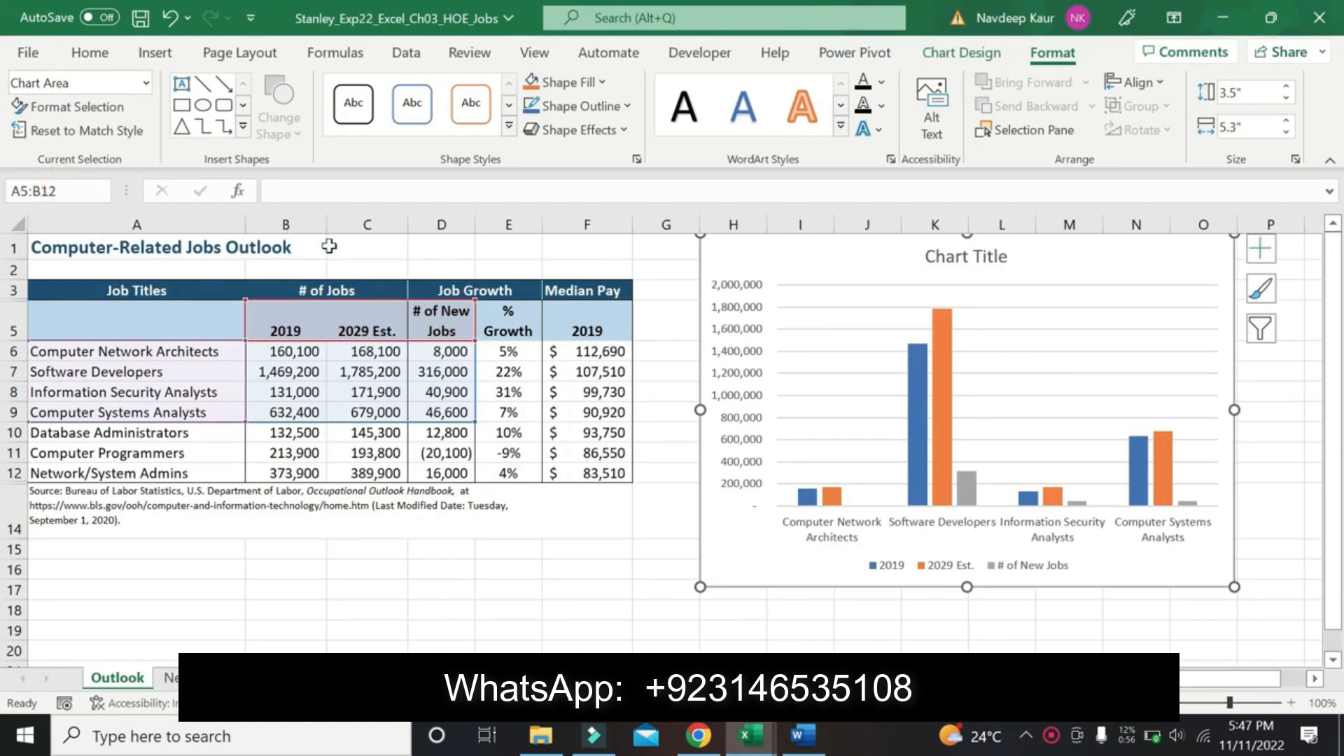
pyautogui.press('Return')
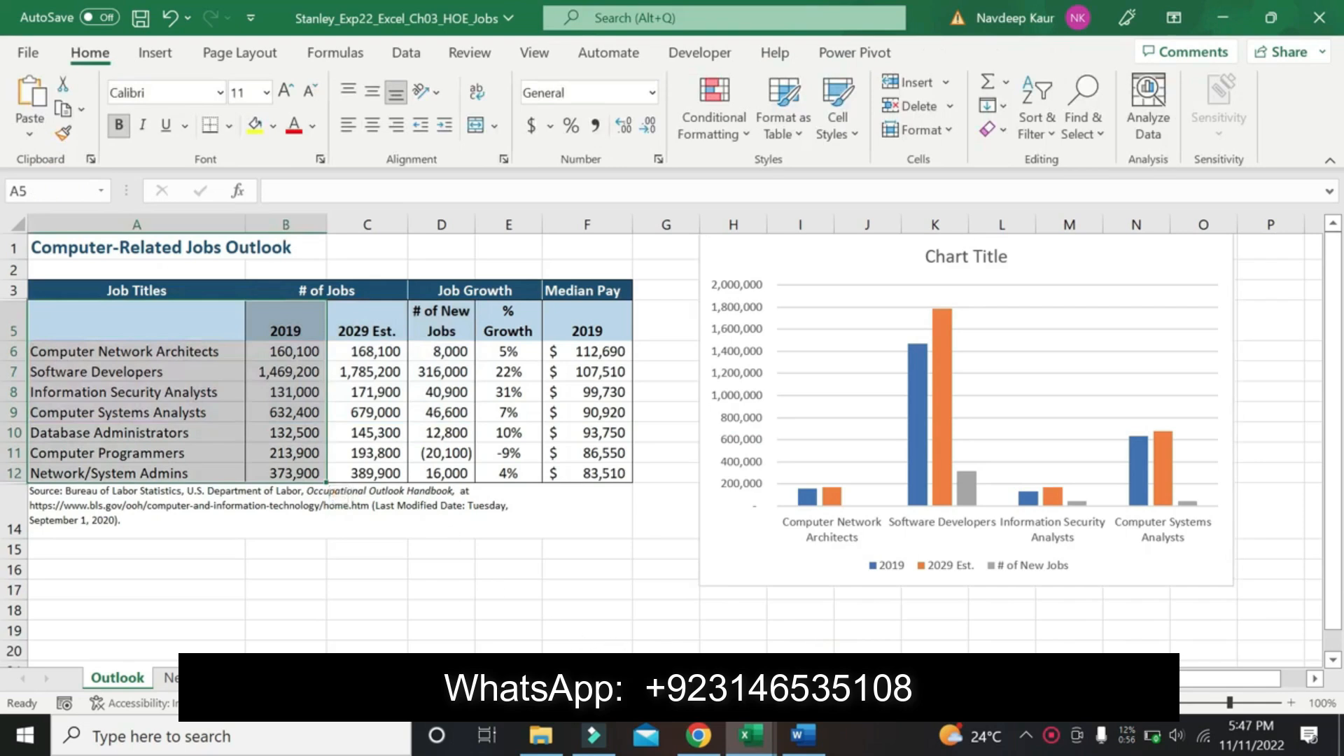
# Check the second range in the Word instructions, then add D5:D12 to the A5:B12 selection on Excel's Outlook sheet.
pyautogui.click(787, 736)
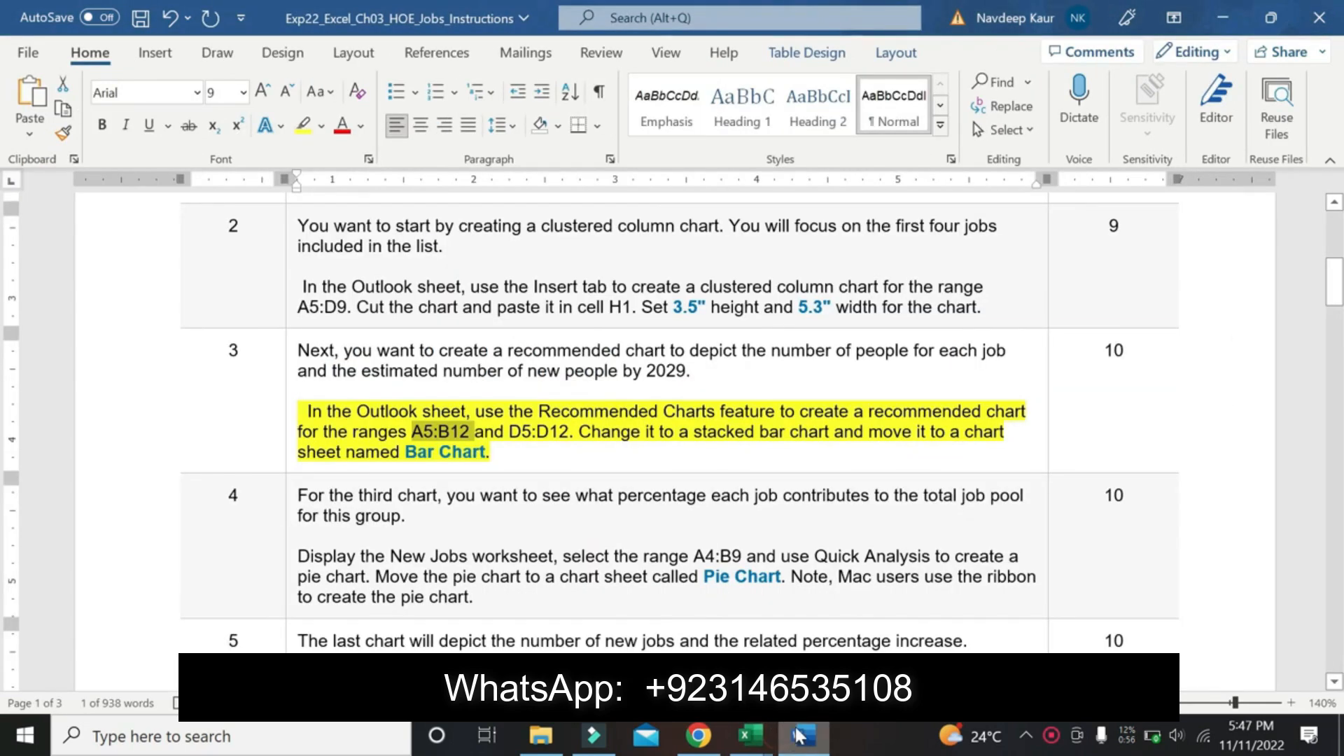
pyautogui.moveTo(799, 735)
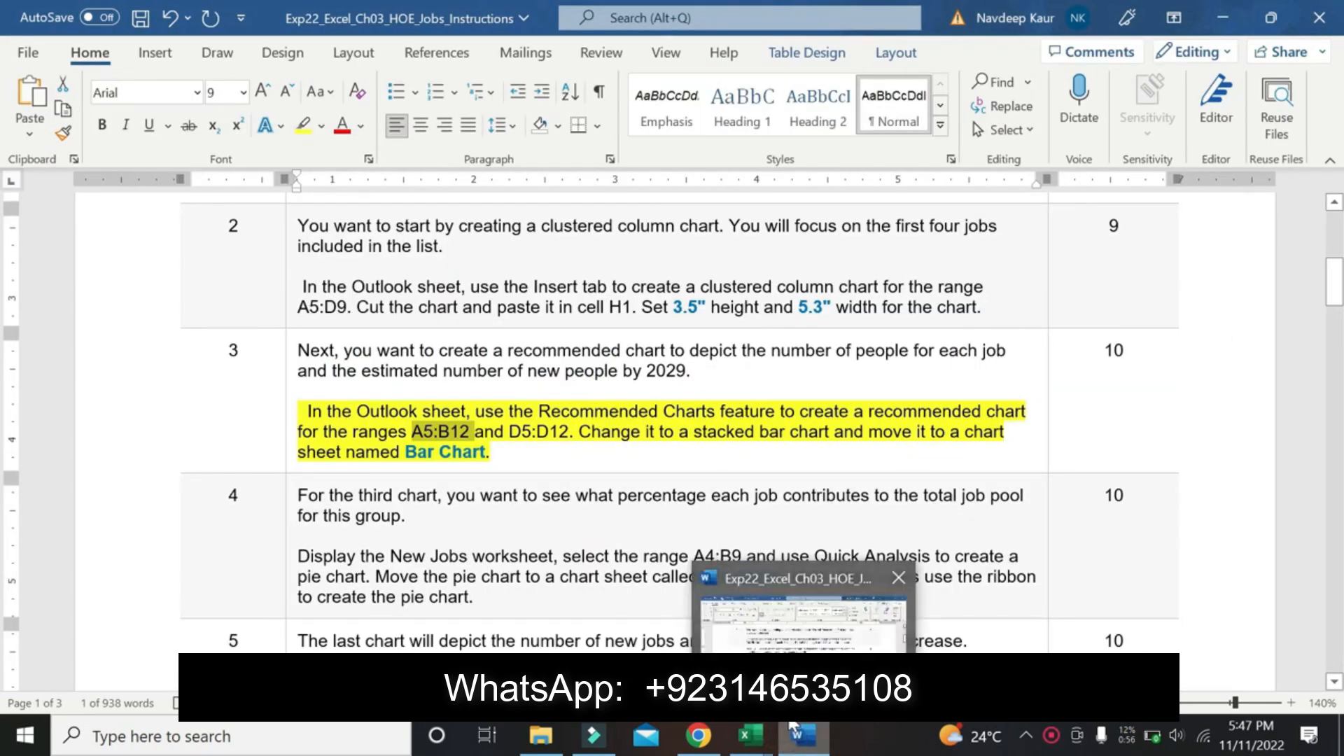
pyautogui.click(746, 735)
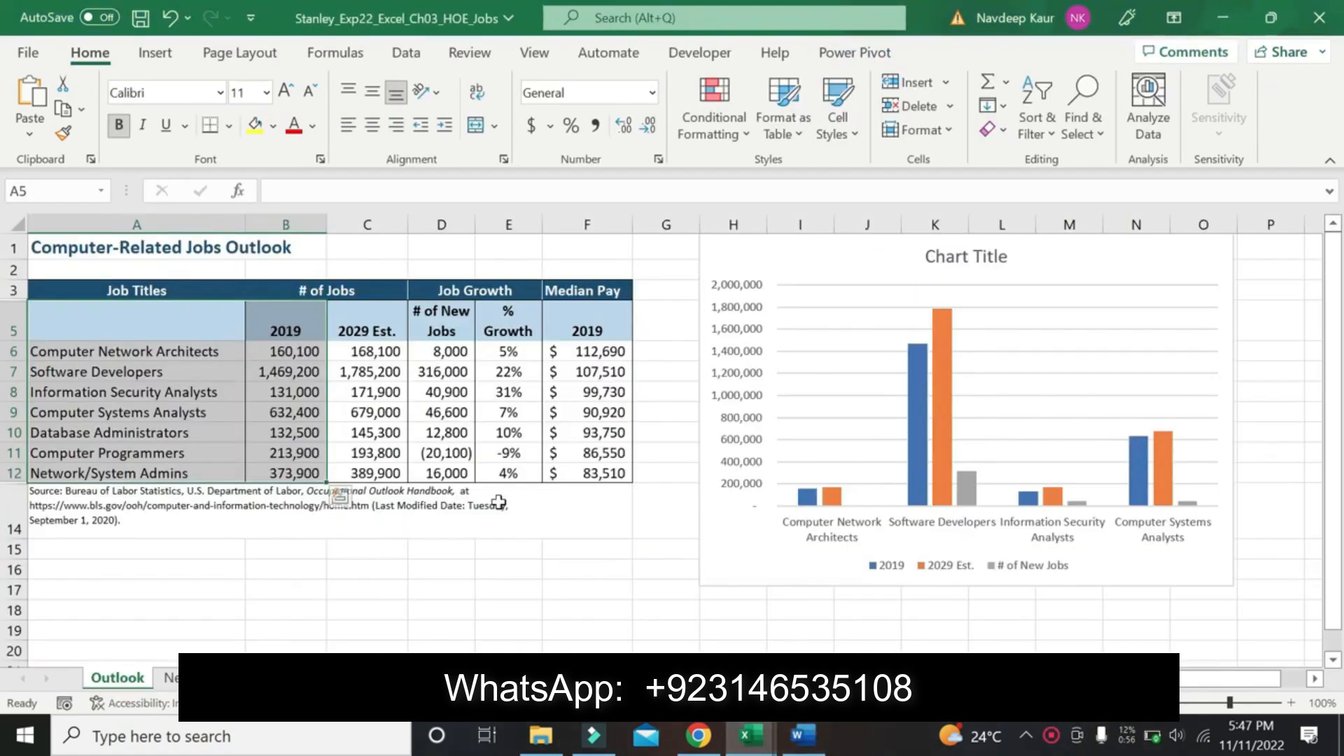
pyautogui.hotkey('ctrl', 'q')
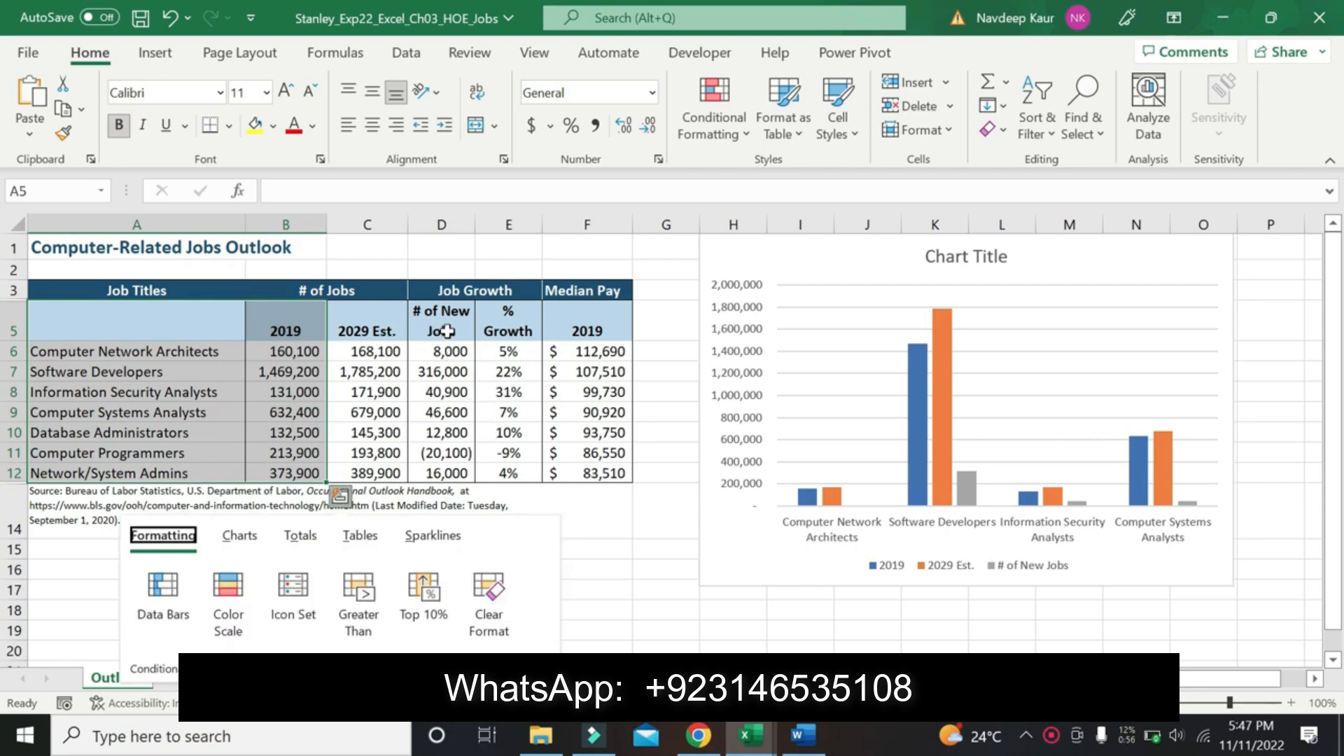
pyautogui.moveTo(447, 330); pyautogui.dragTo(446, 473)
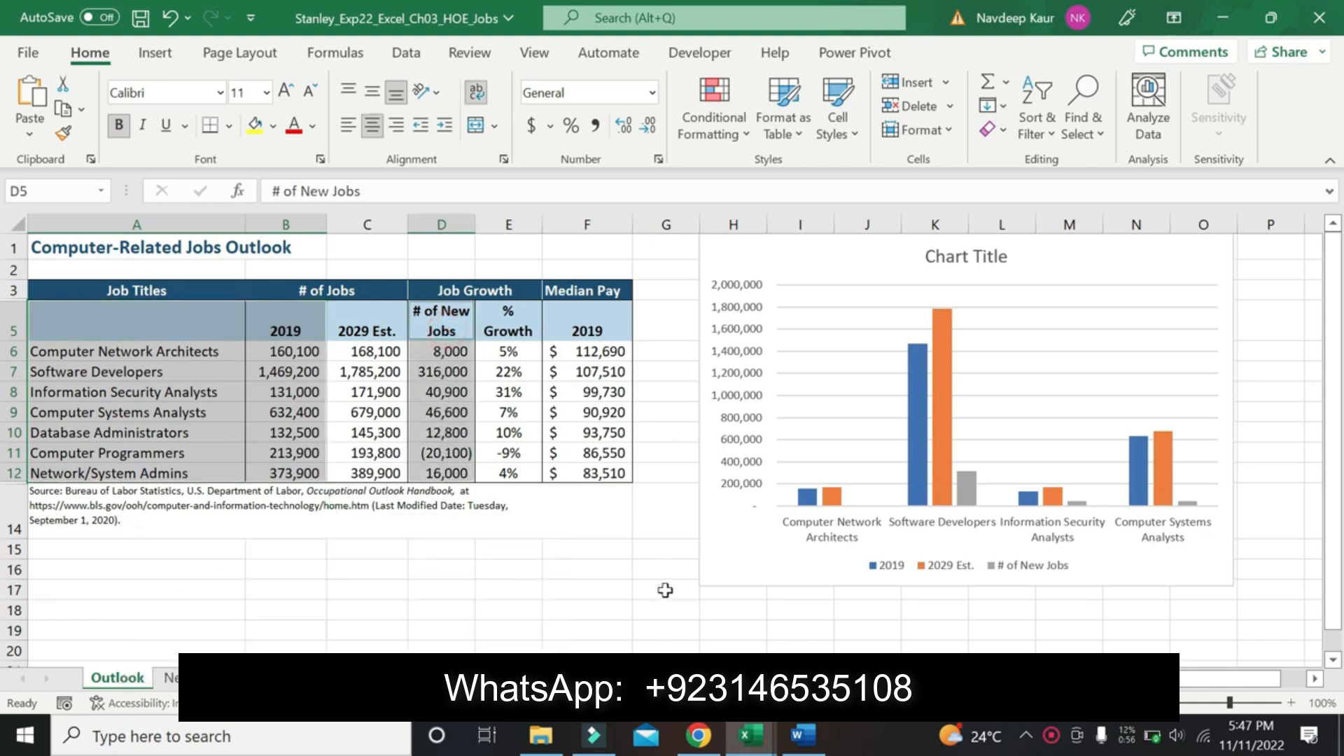
# Check step 3 in Word, then insert the recommended Stacked Bar chart for the selected ranges A5:B12 and D5:D12 in Excel.
pyautogui.click(802, 737)
pyautogui.click(798, 737)
pyautogui.click(798, 737)
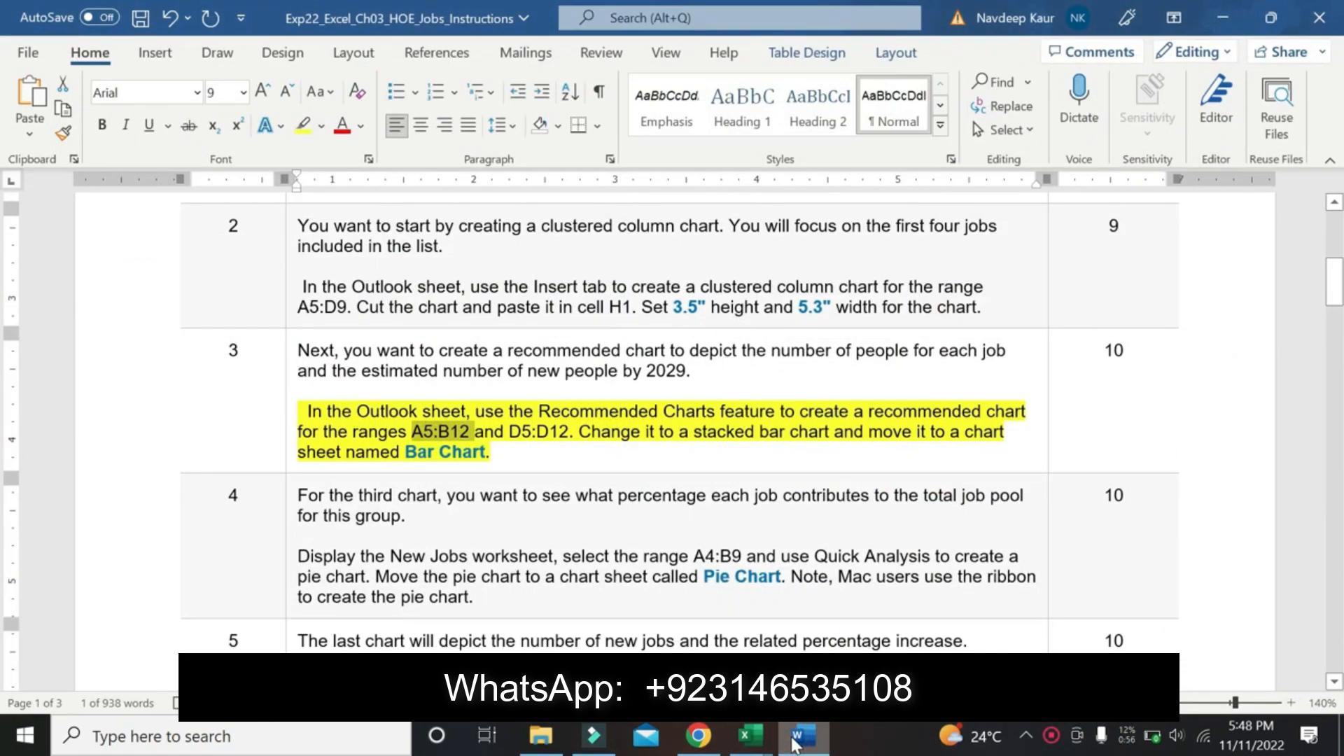
pyautogui.click(749, 737)
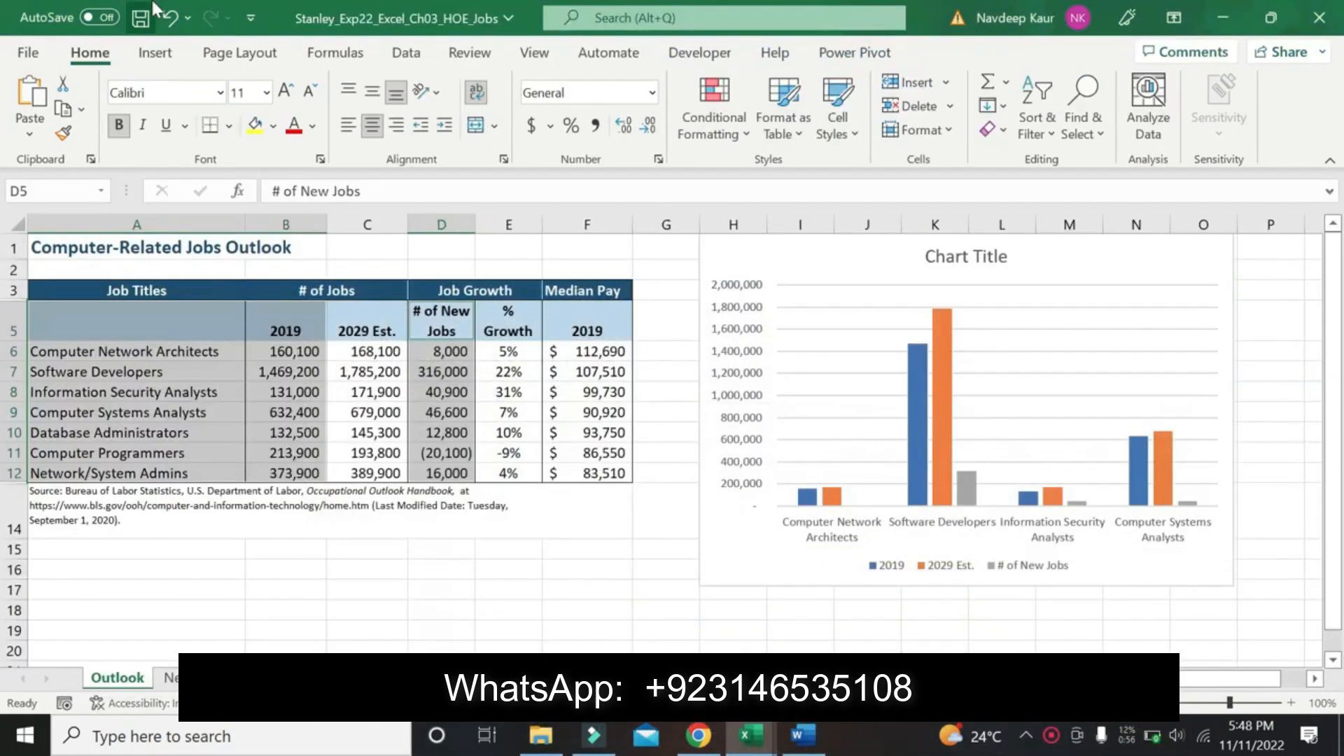
pyautogui.click(155, 52)
pyautogui.click(494, 112)
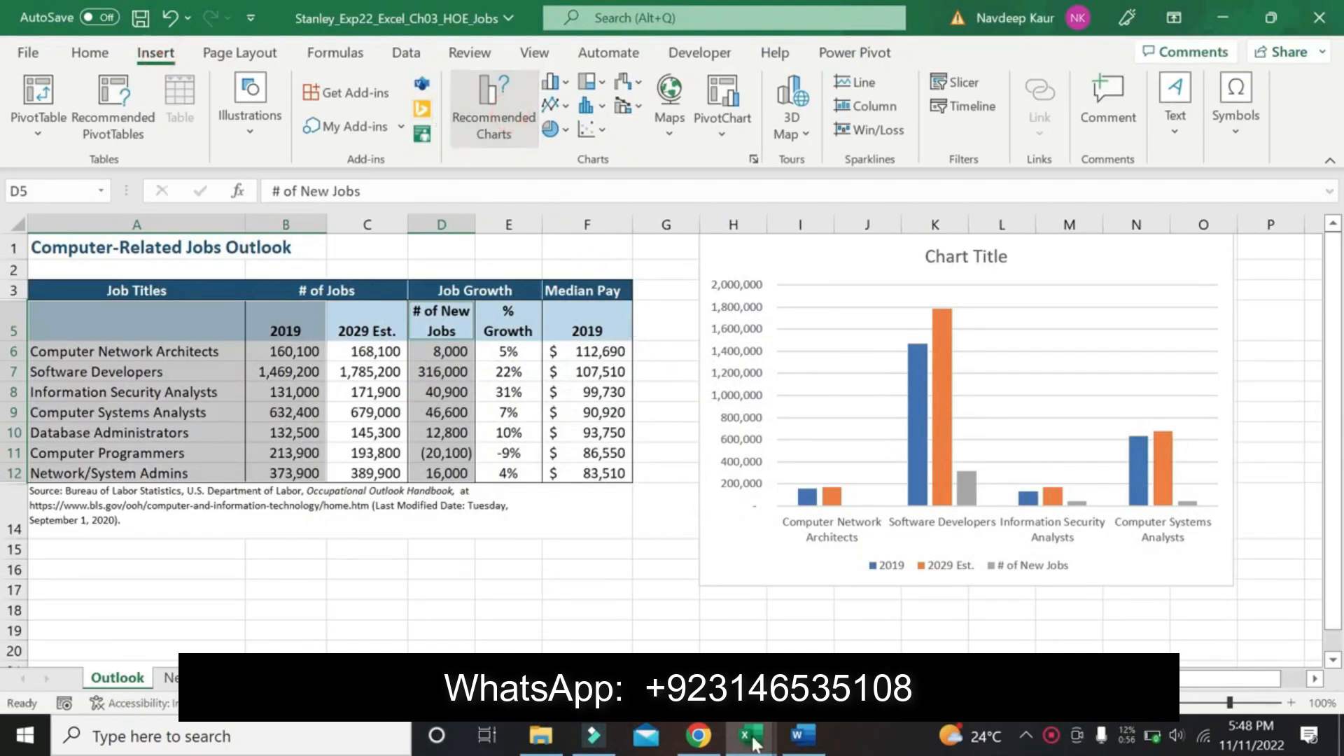
pyautogui.click(805, 738)
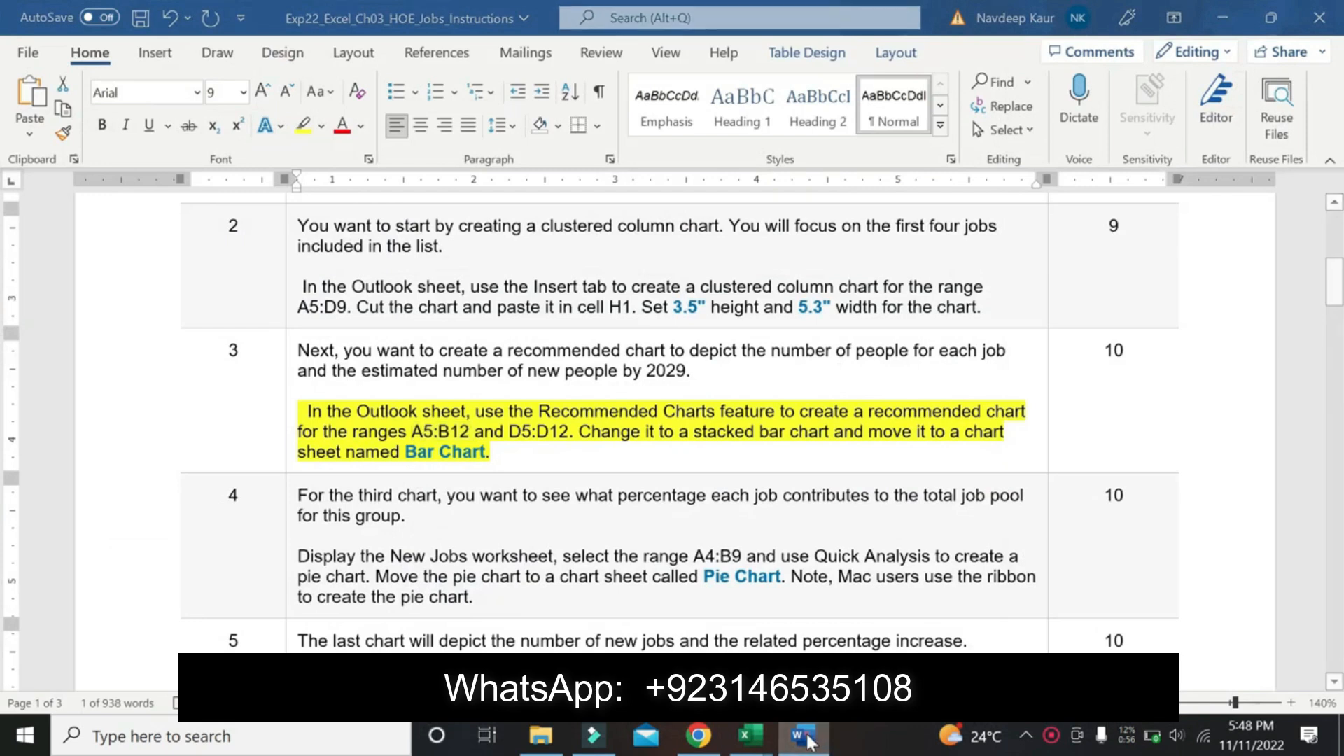
pyautogui.click(806, 737)
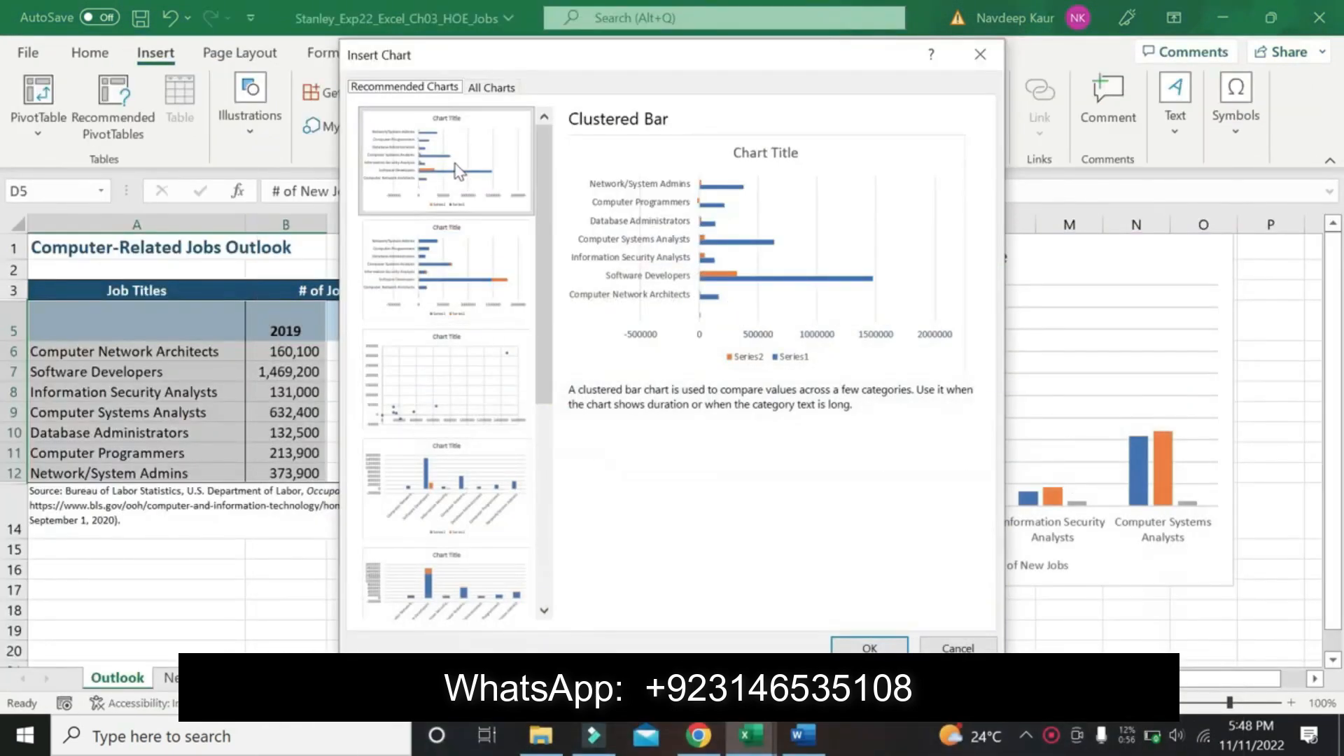
pyautogui.click(439, 238)
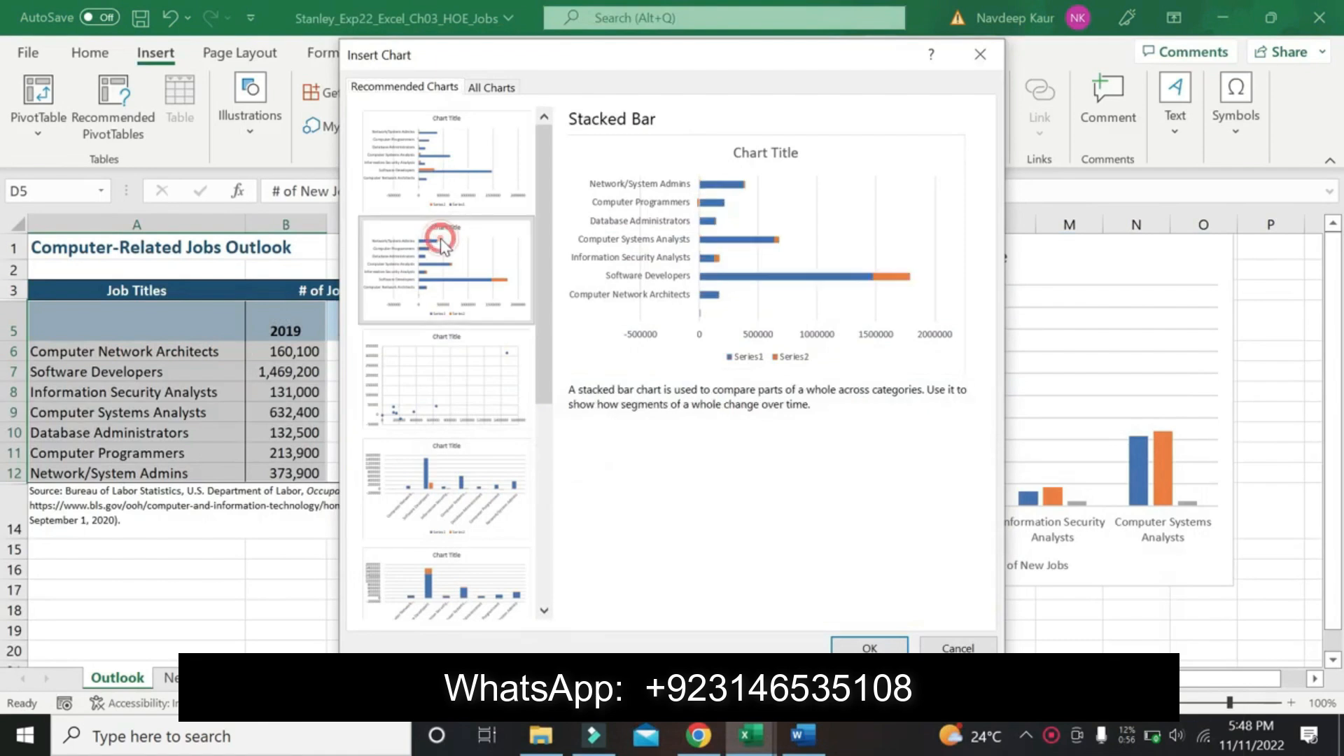
pyautogui.click(805, 739)
pyautogui.click(805, 738)
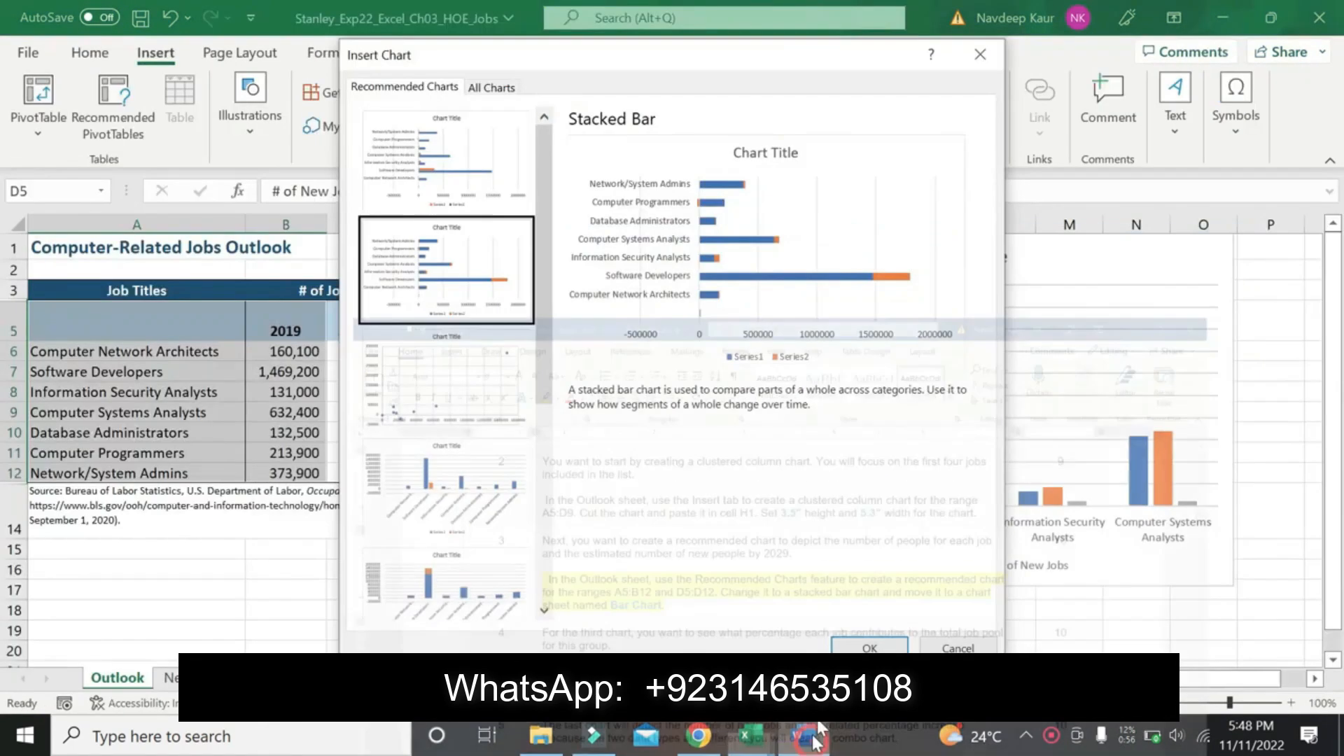
pyautogui.click(852, 644)
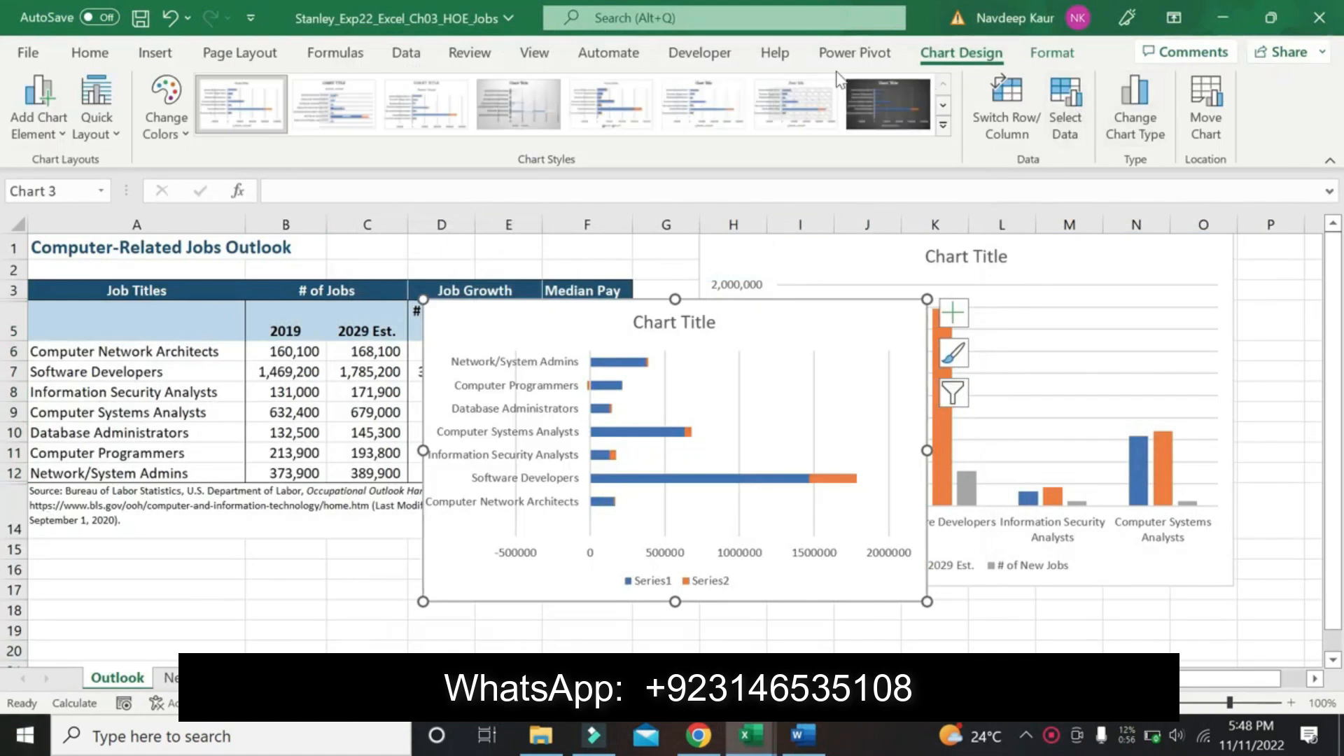
# Move the stacked bar chart to a new chart sheet named Bar Chart.
pyautogui.click(1052, 52)
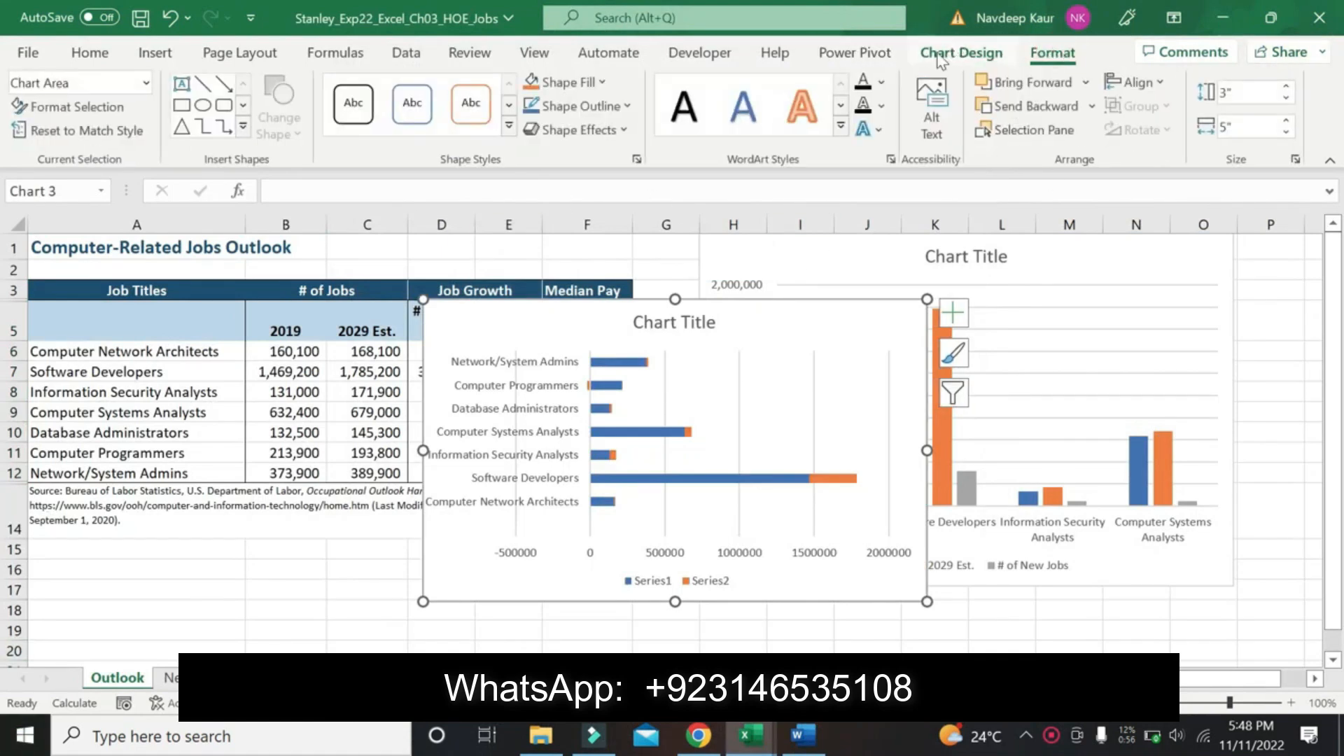
pyautogui.click(965, 50)
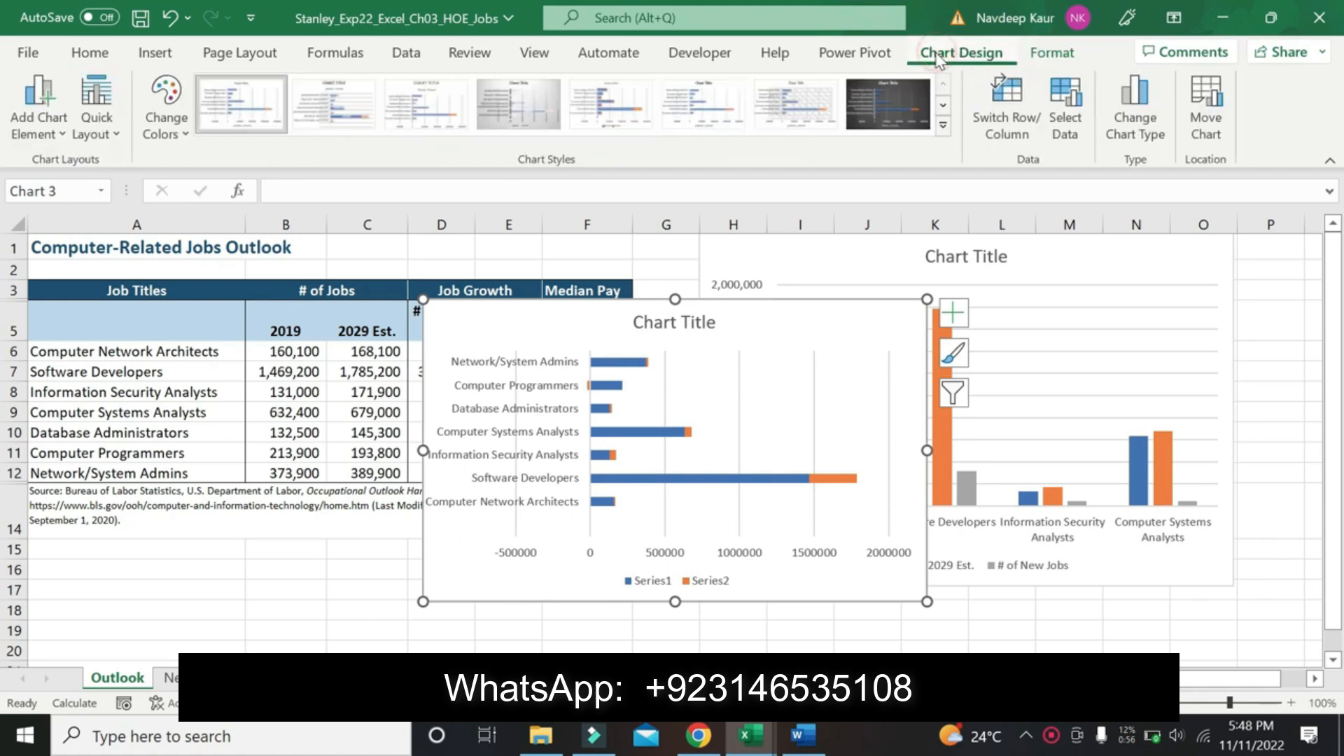
pyautogui.click(1205, 116)
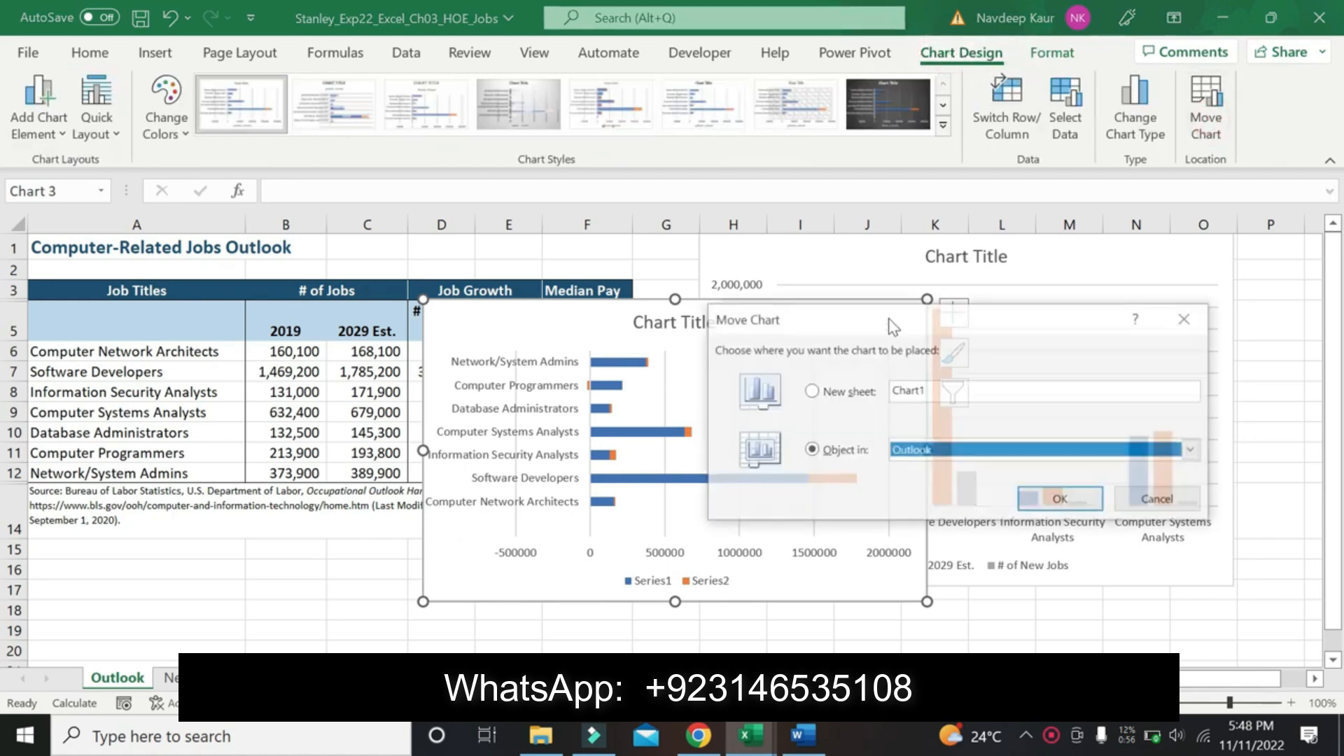
pyautogui.click(855, 392)
pyautogui.write('Bar C')
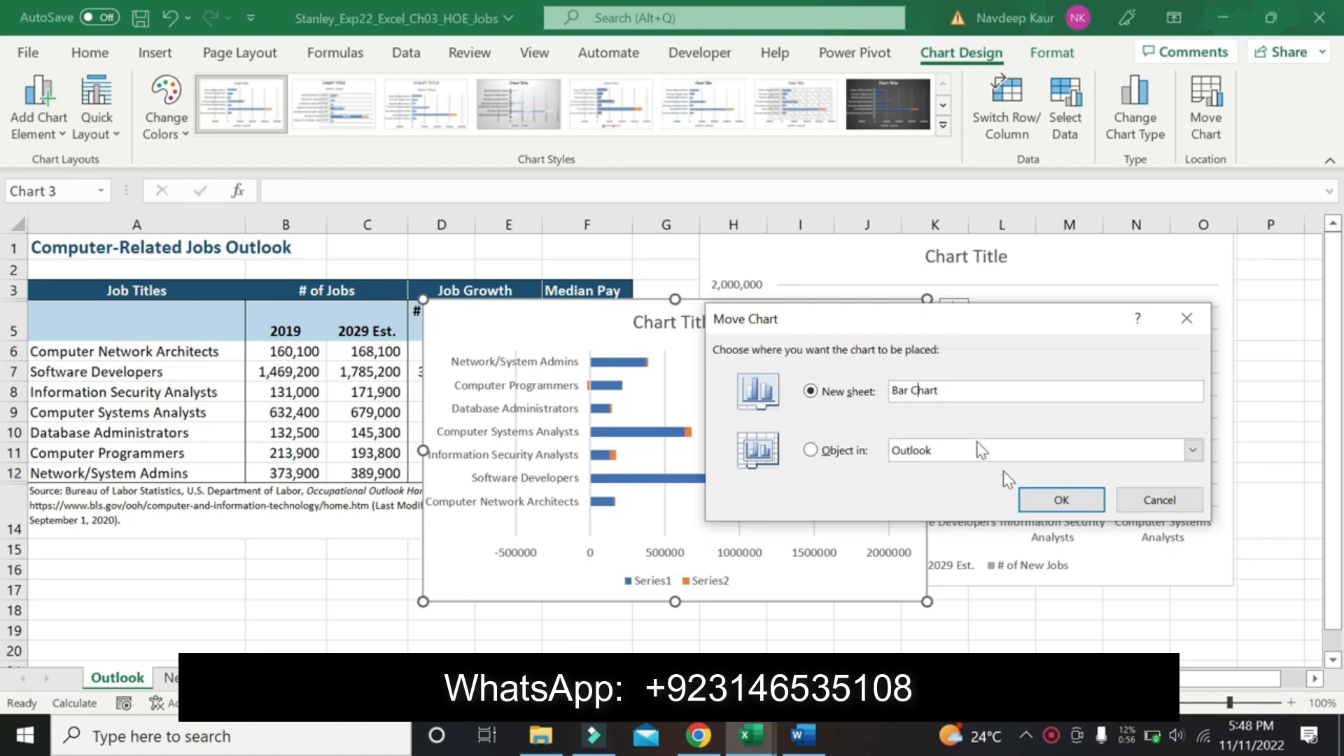
pyautogui.click(1072, 502)
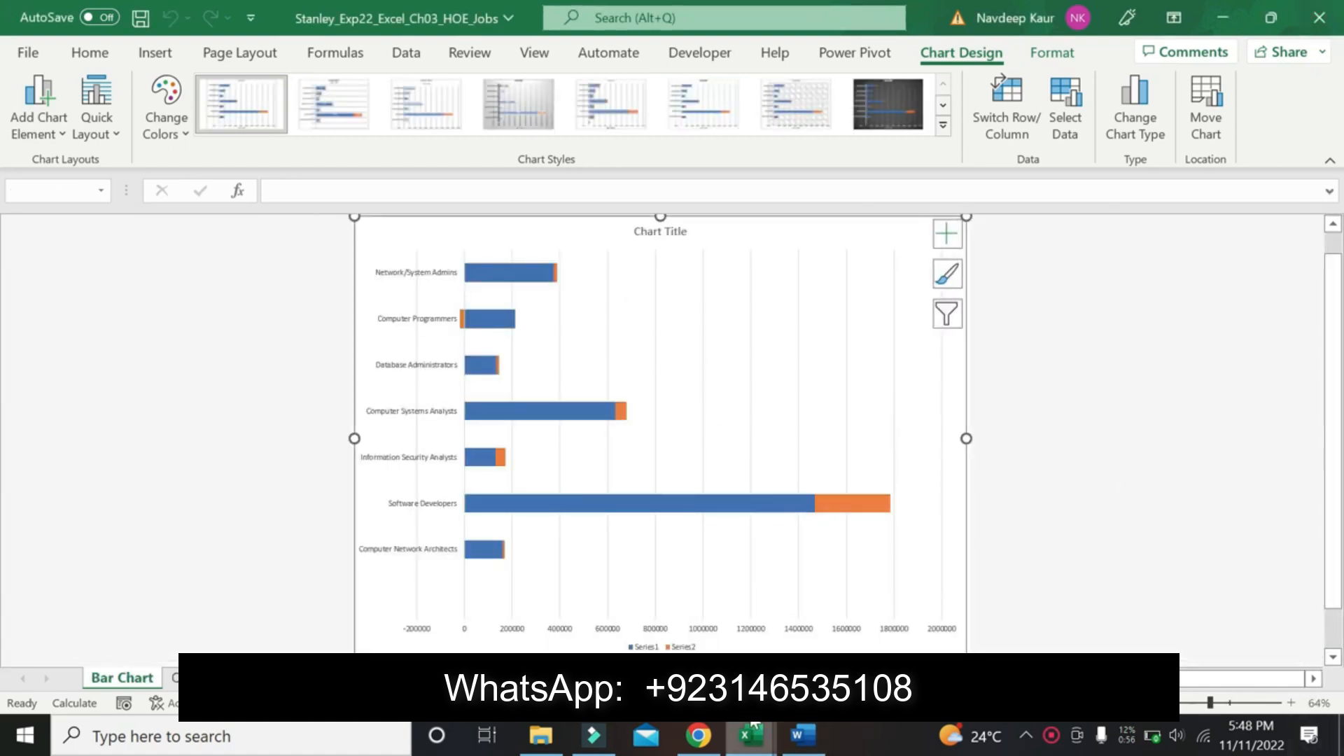
# Switch to the Word instructions, clear the highlight from step 3, and highlight the step 4 pie chart instructions in yellow.
pyautogui.click(803, 735)
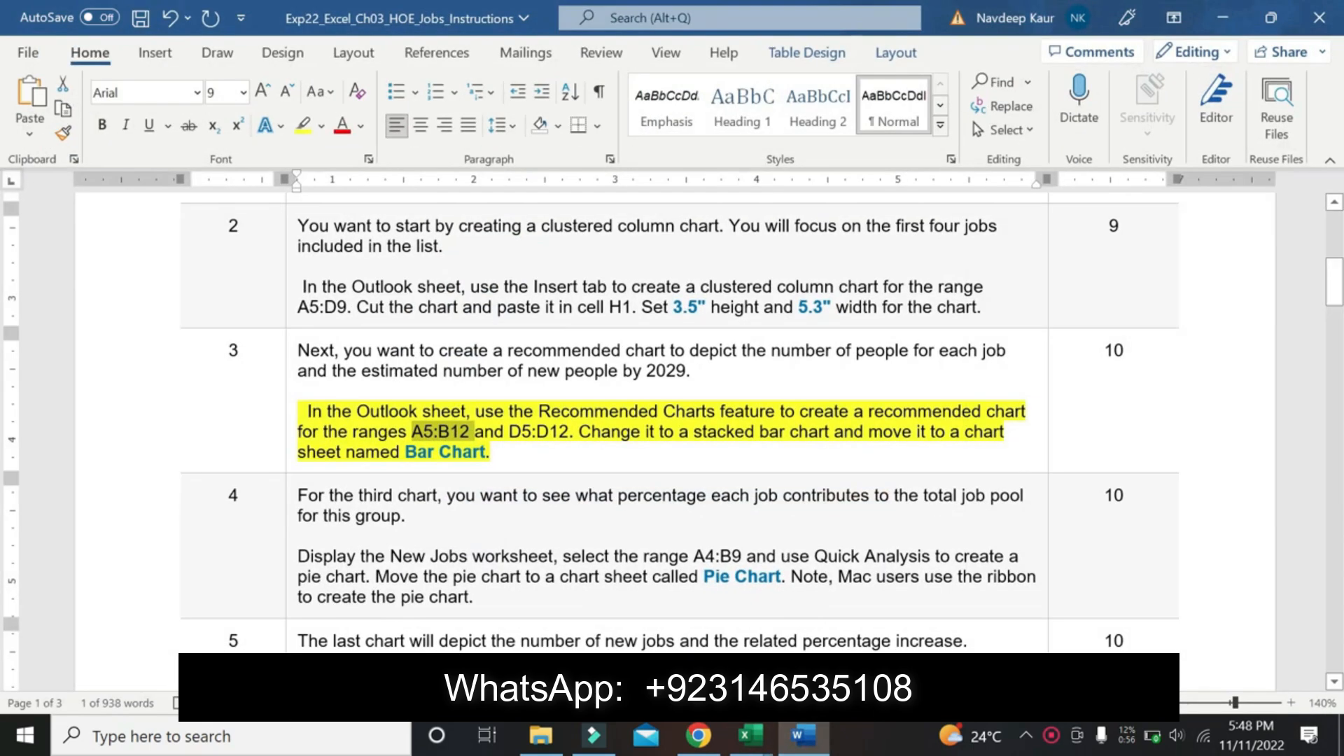
pyautogui.moveTo(490, 452); pyautogui.dragTo(299, 411)
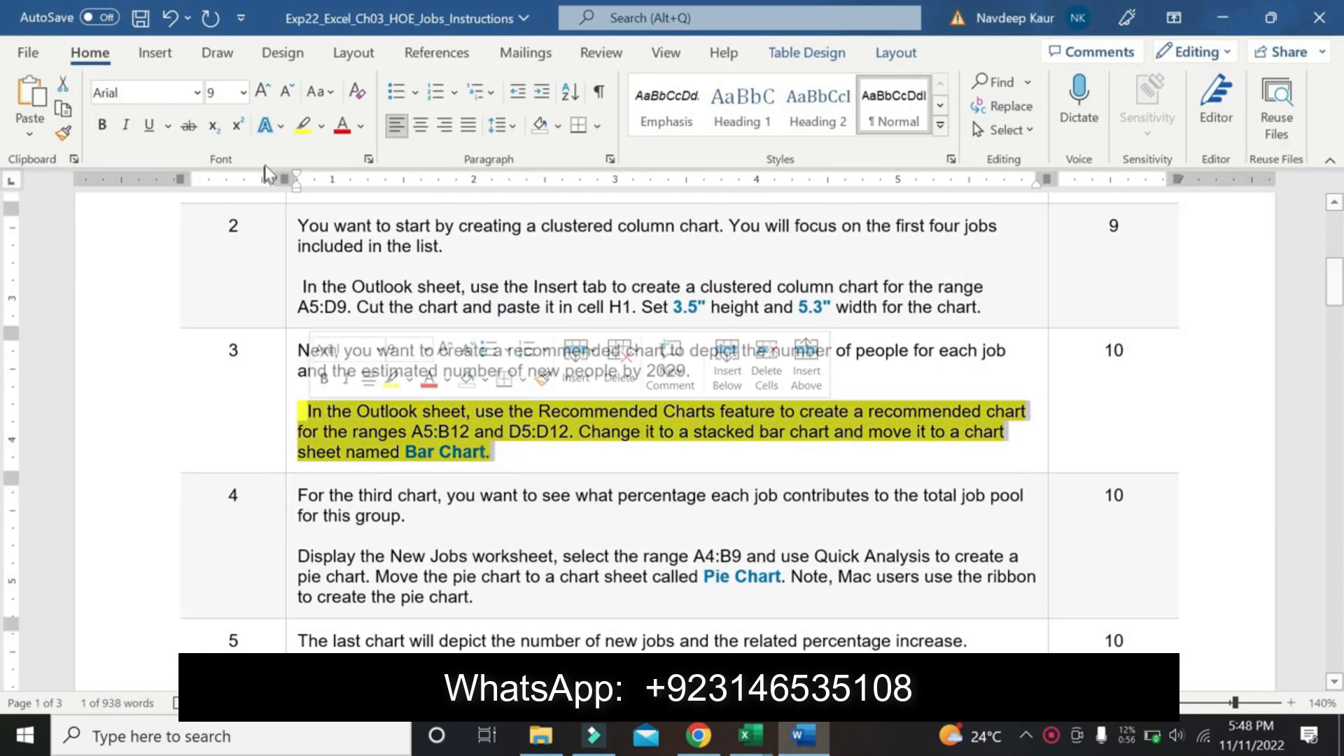
pyautogui.click(302, 126)
pyautogui.moveTo(473, 597); pyautogui.dragTo(299, 556)
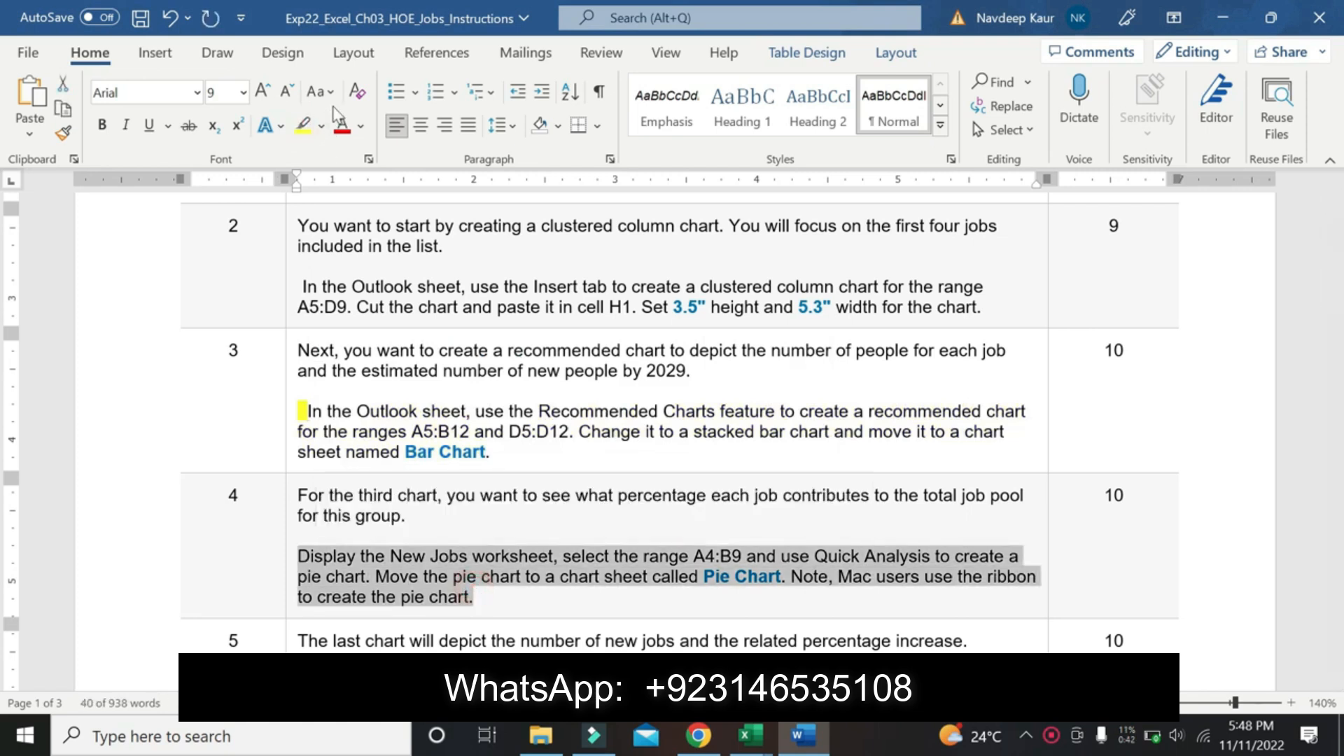
pyautogui.click(304, 127)
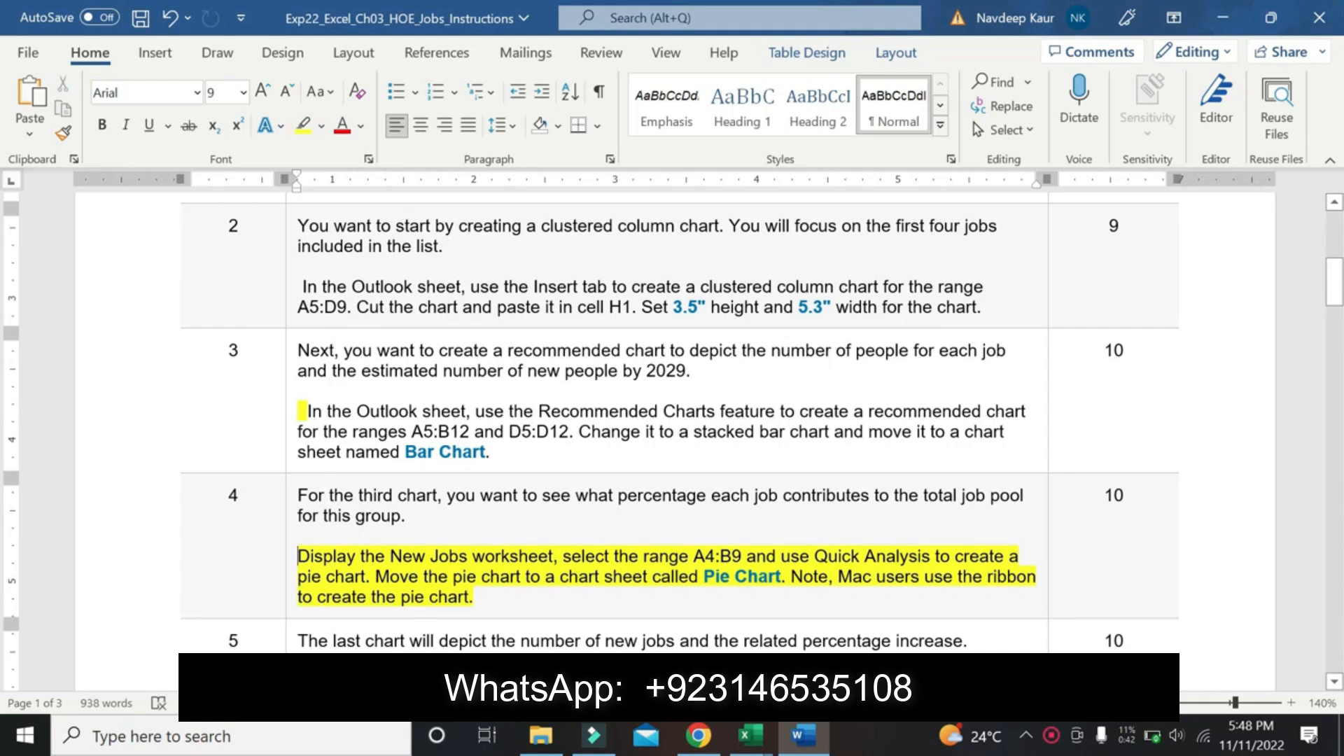
# Copy the range reference A4:B9 from step 4 in Word and select that range on the New Jobs sheet in Excel.
pyautogui.moveTo(694, 556); pyautogui.dragTo(744, 556)
pyautogui.hotkey('ctrl', 'c')
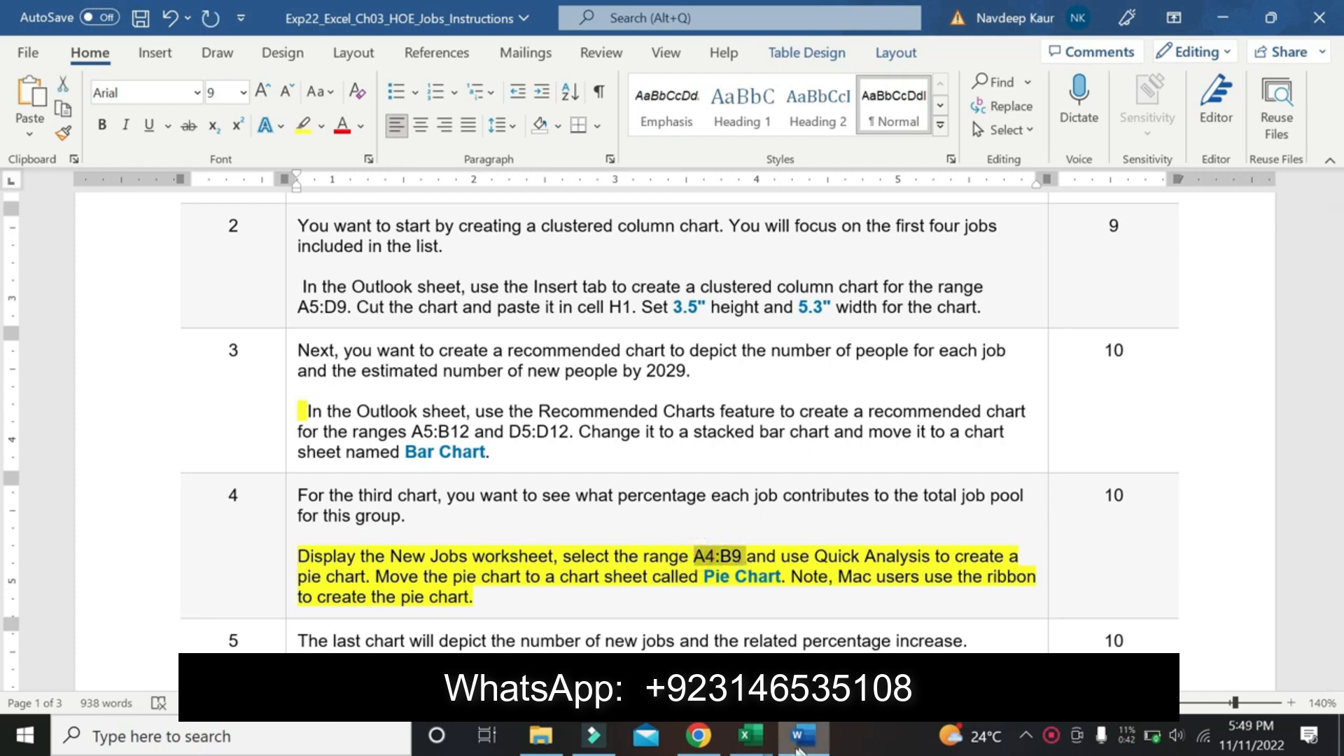
pyautogui.click(756, 740)
pyautogui.click(829, 654)
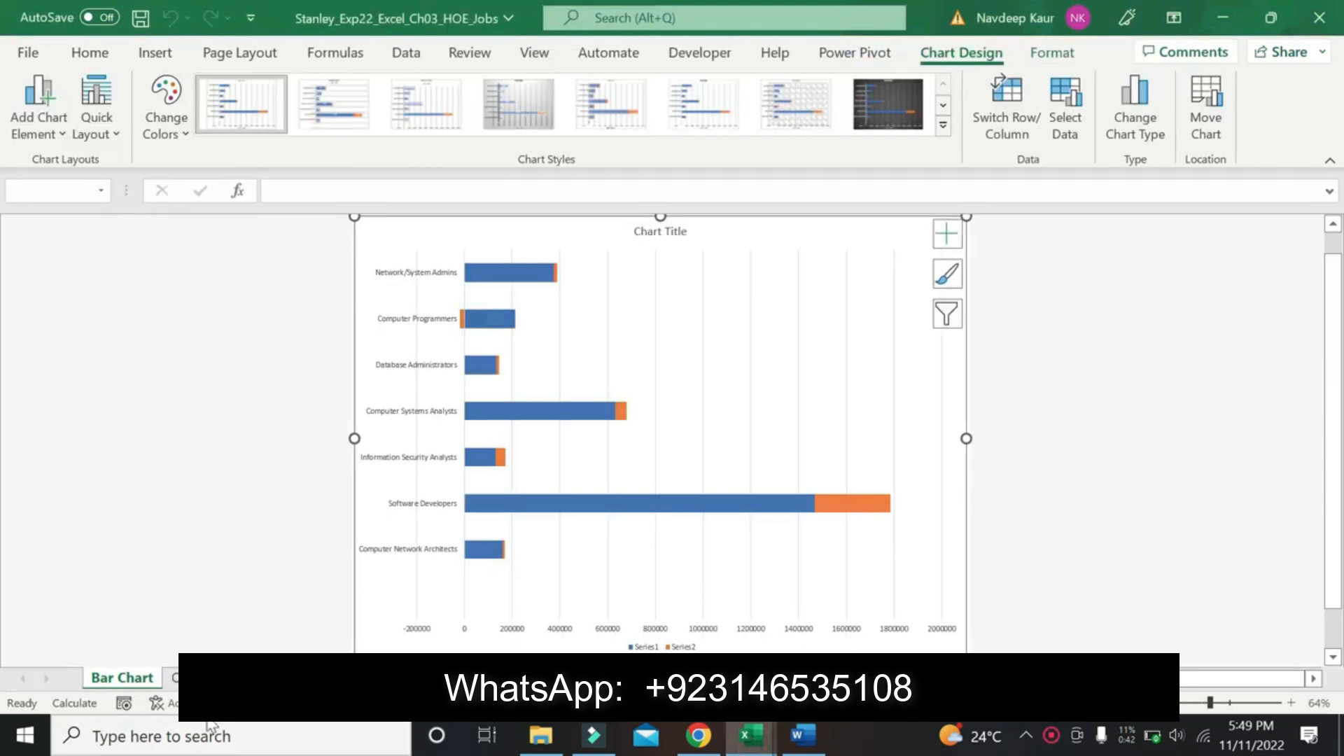
pyautogui.click(336, 678)
pyautogui.click(64, 189)
pyautogui.hotkey('ctrl', 'v')
pyautogui.press('Return')
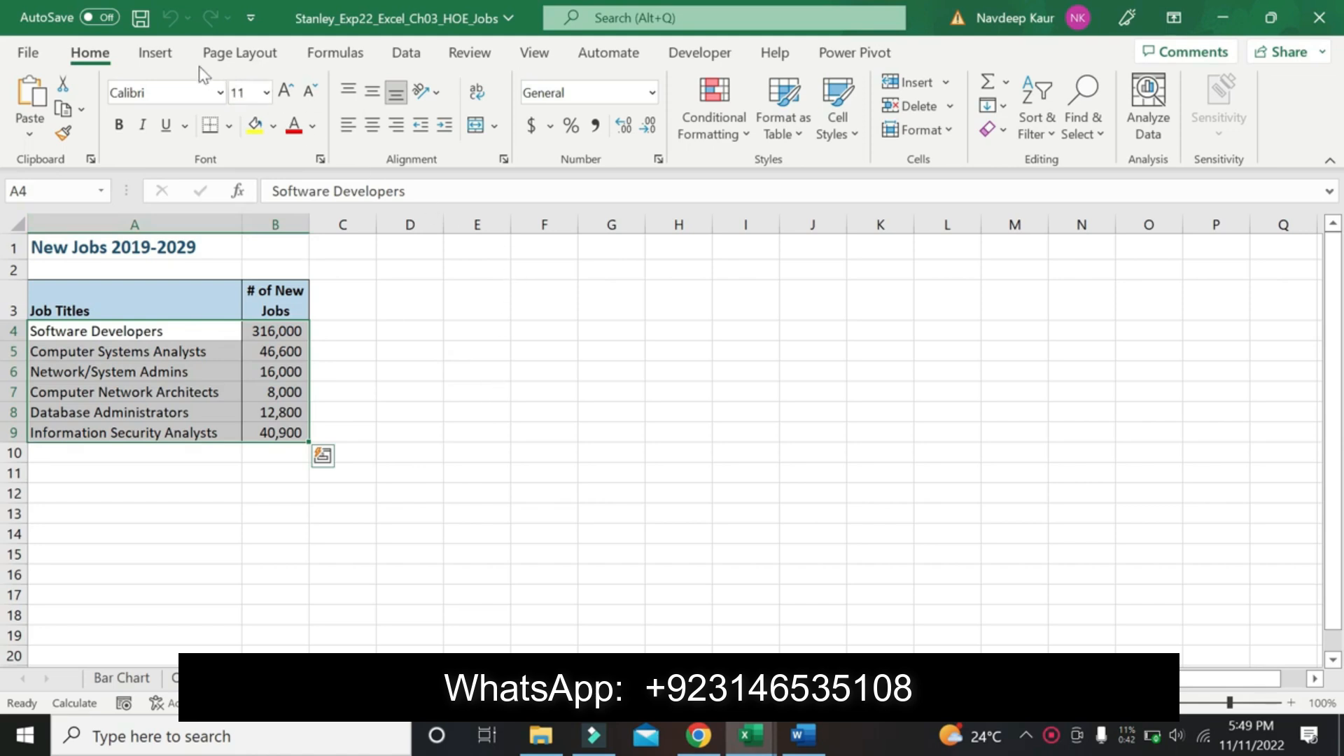
# Insert a 2-D pie chart for the selected range A4:B9 on the New Jobs sheet.
pyautogui.click(155, 58)
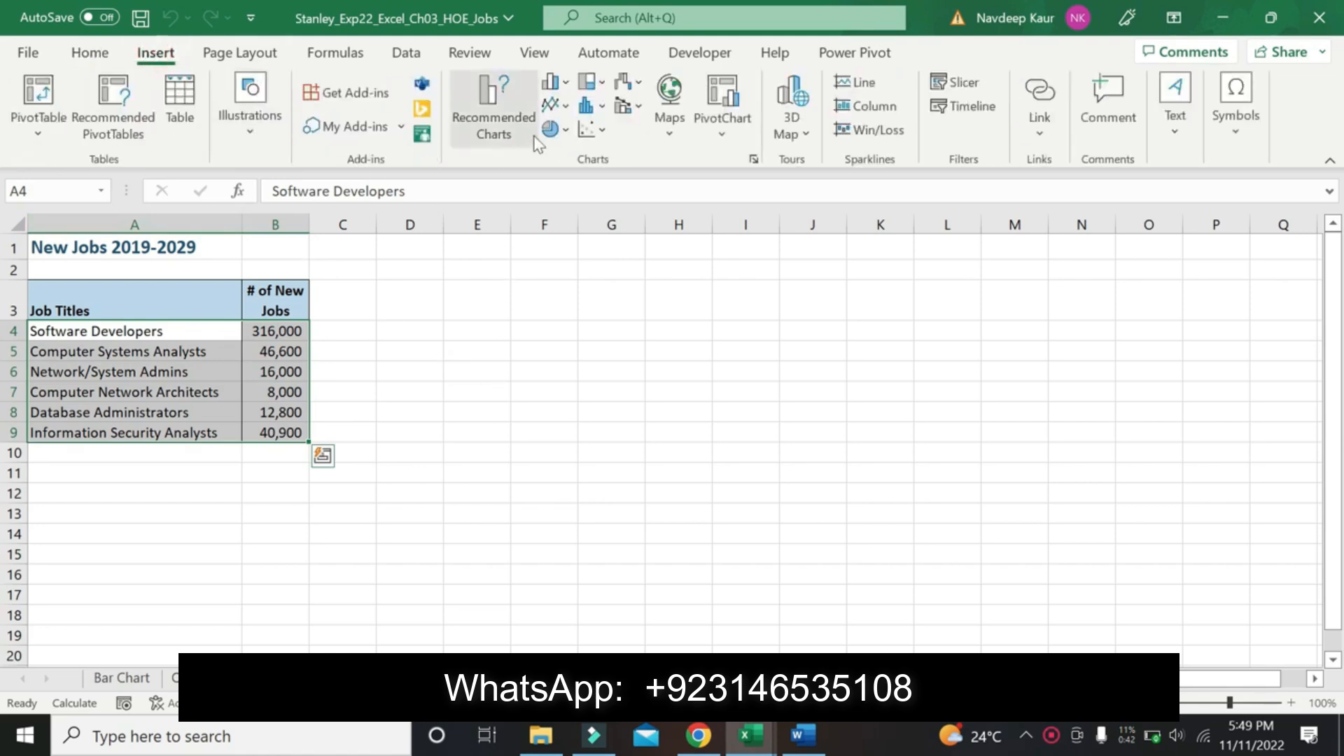
pyautogui.click(567, 133)
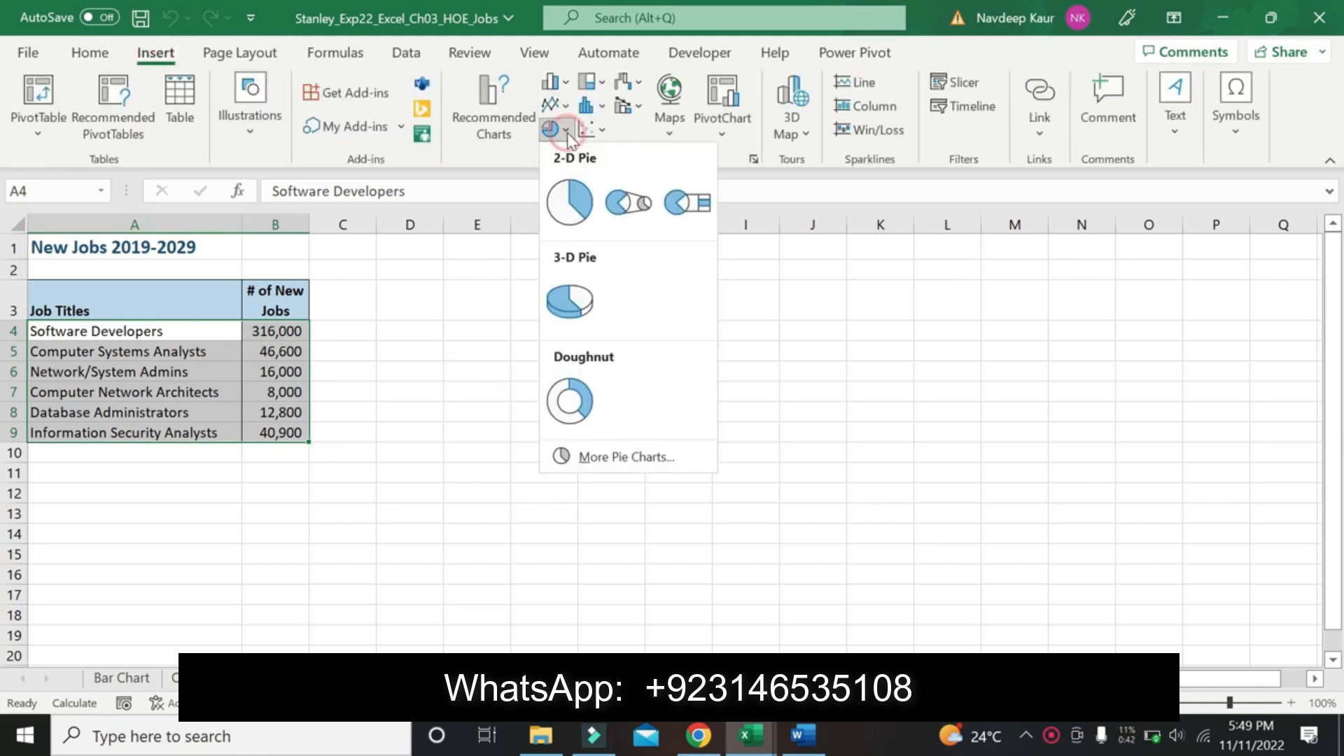
pyautogui.click(567, 204)
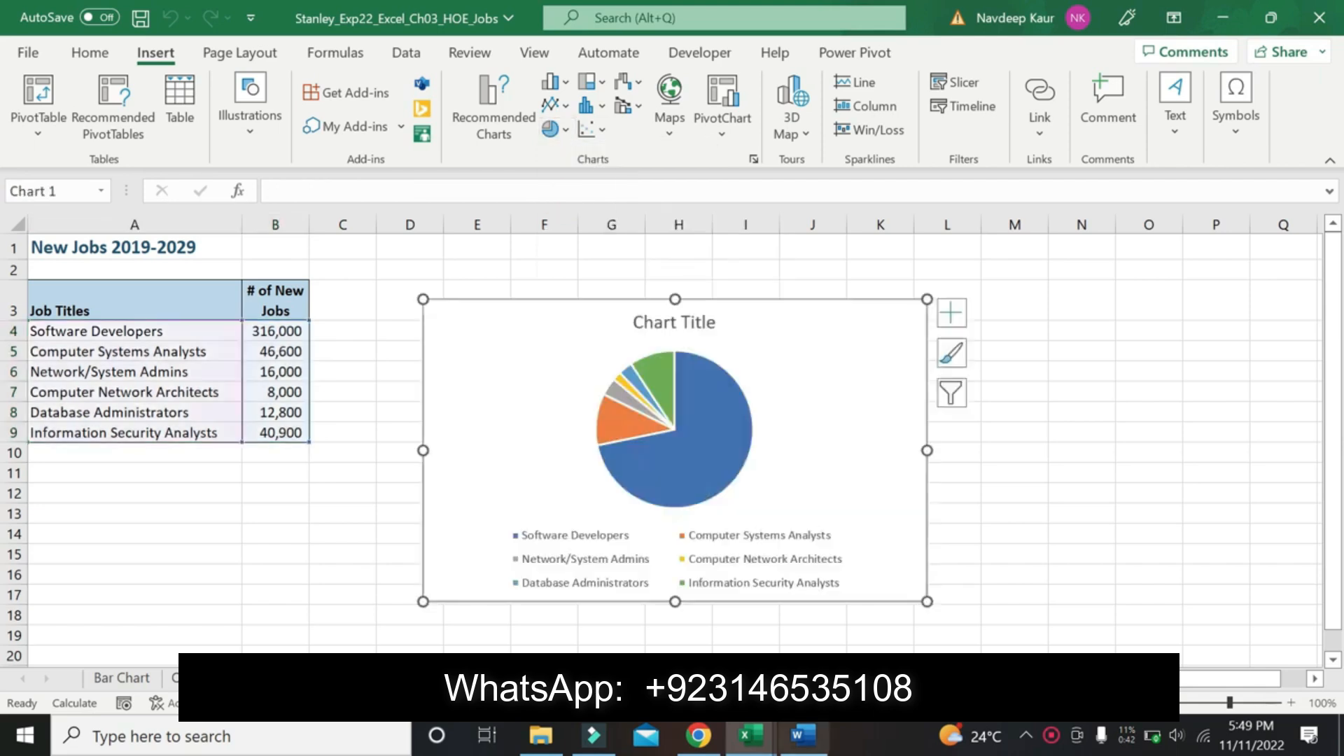
# Copy the sheet name from step 4 in Word and move Excel's pie chart to a new chart sheet named Pie Chart.
pyautogui.click(803, 736)
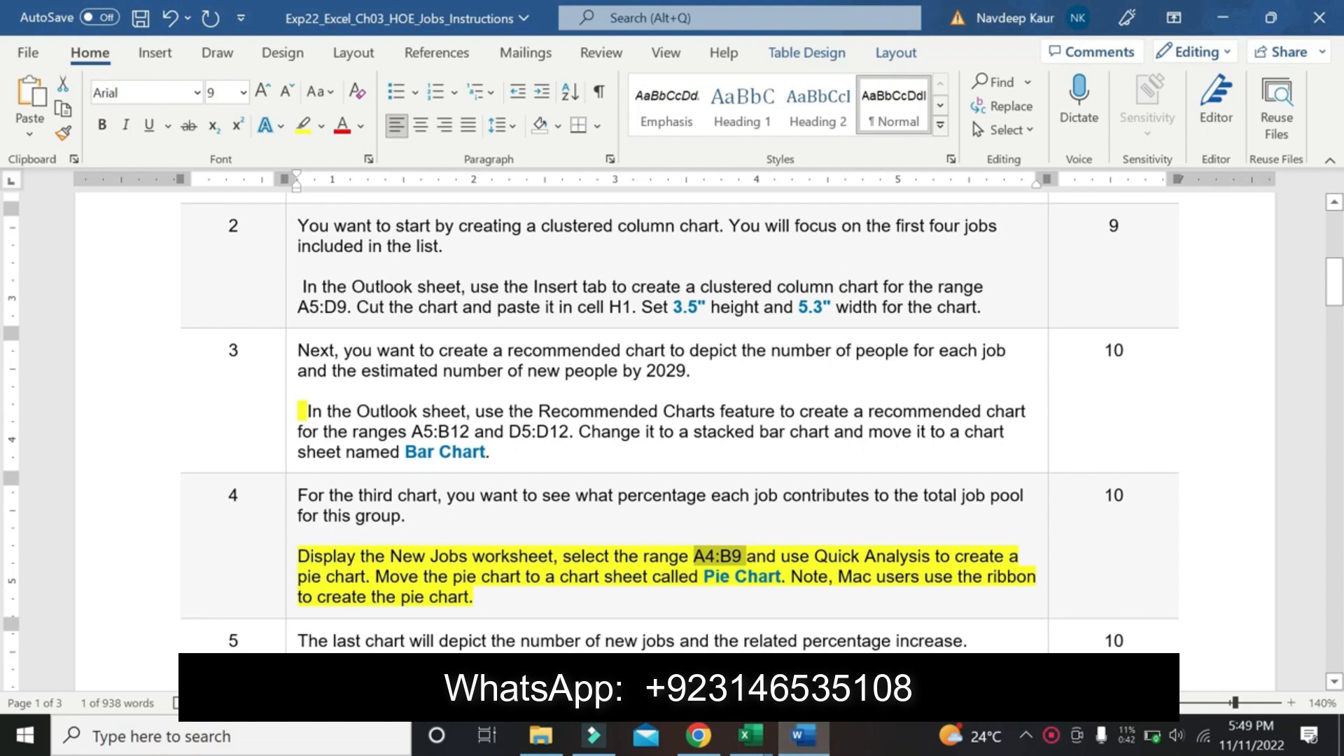
pyautogui.moveTo(704, 576); pyautogui.dragTo(780, 576)
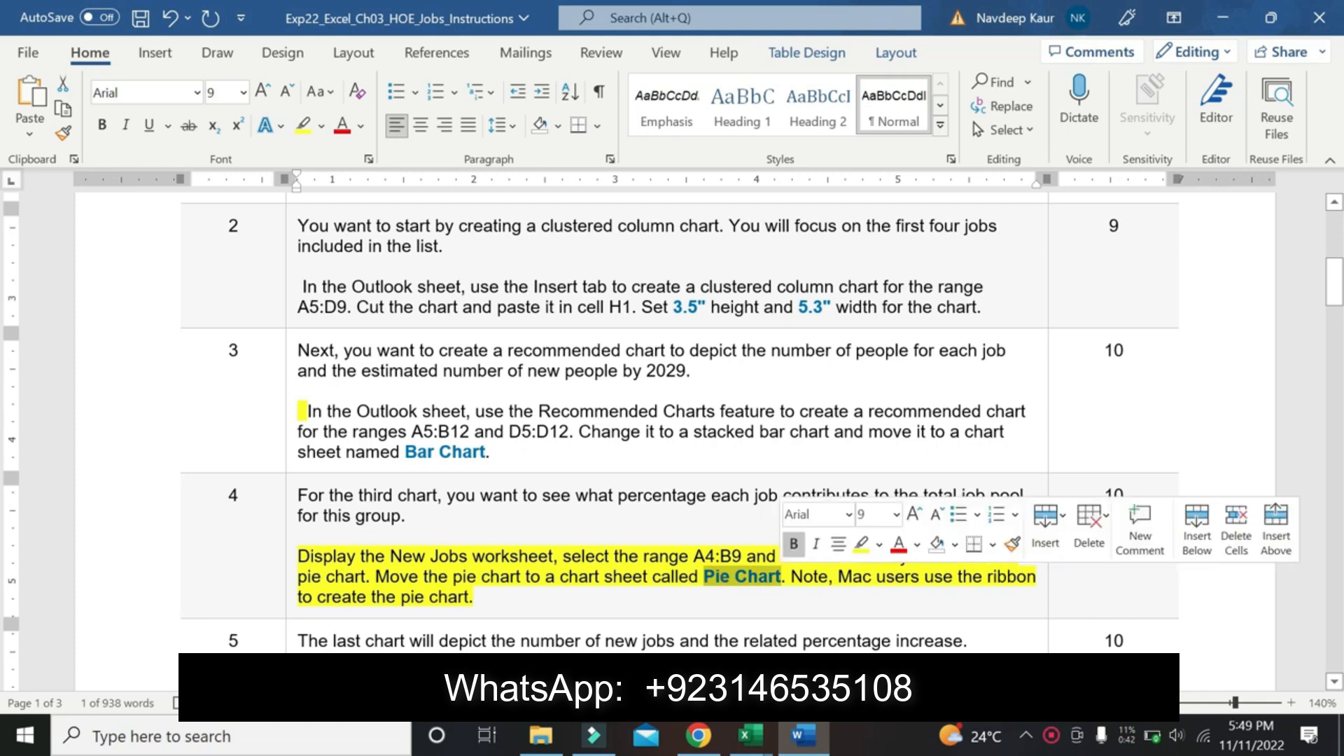
pyautogui.click(751, 736)
pyautogui.click(833, 616)
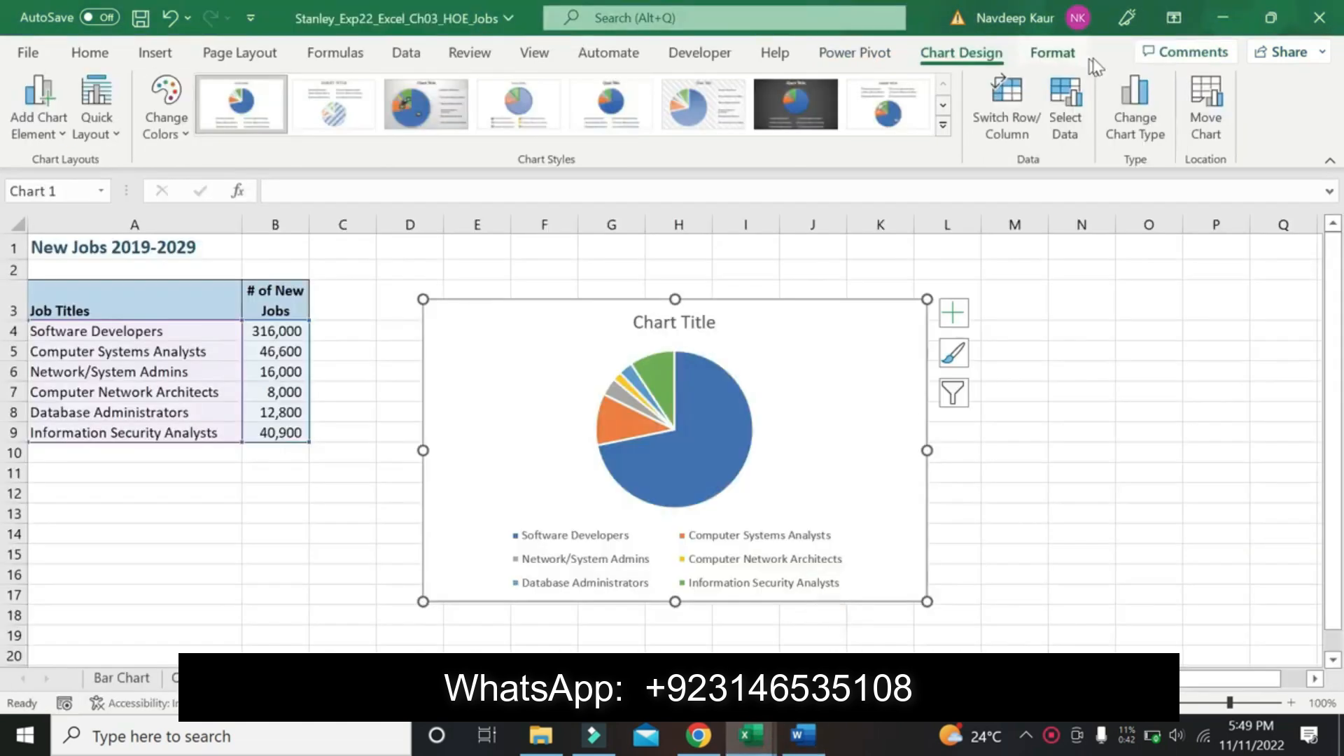
pyautogui.click(1199, 100)
pyautogui.click(840, 390)
pyautogui.hotkey('ctrl', 'v')
pyautogui.click(1043, 500)
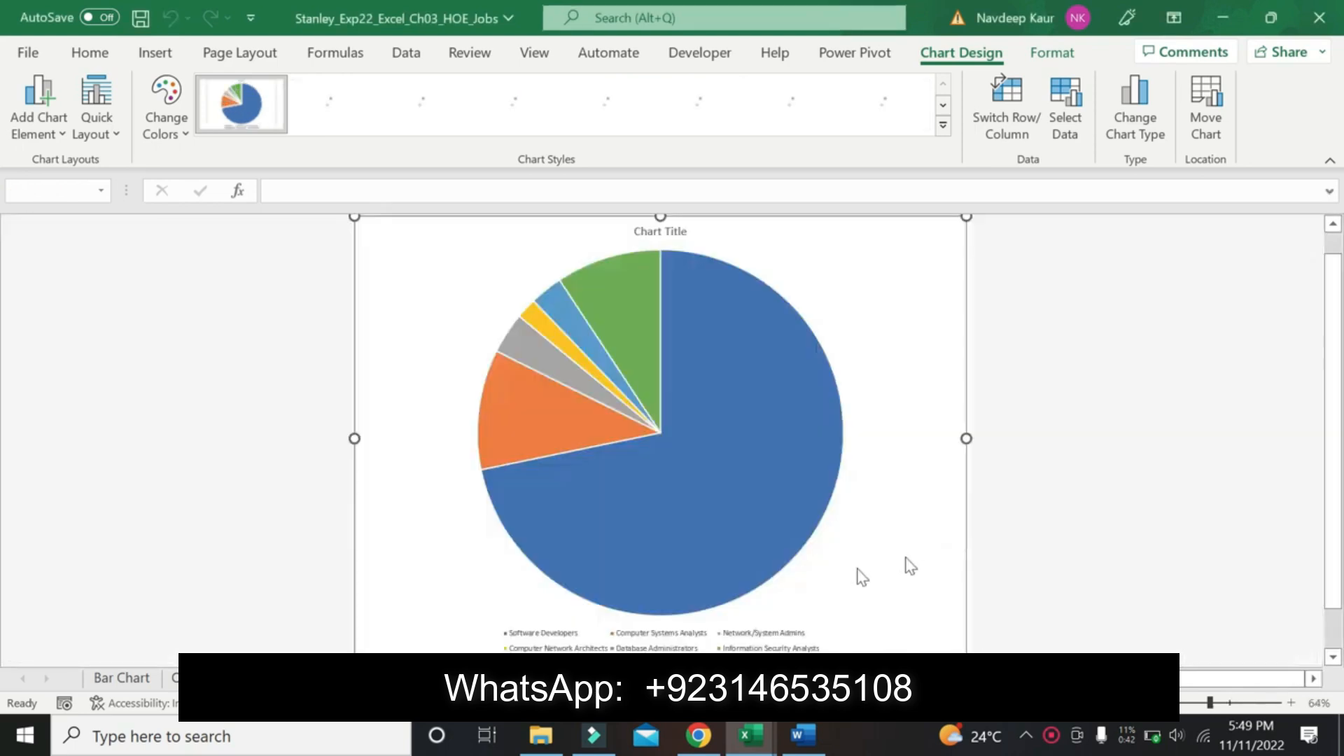
# Return to the Word instructions, clear the highlight from step 4, and highlight the step 5 combo chart instructions in yellow.
pyautogui.click(798, 736)
pyautogui.scroll(-2, 672, 420)
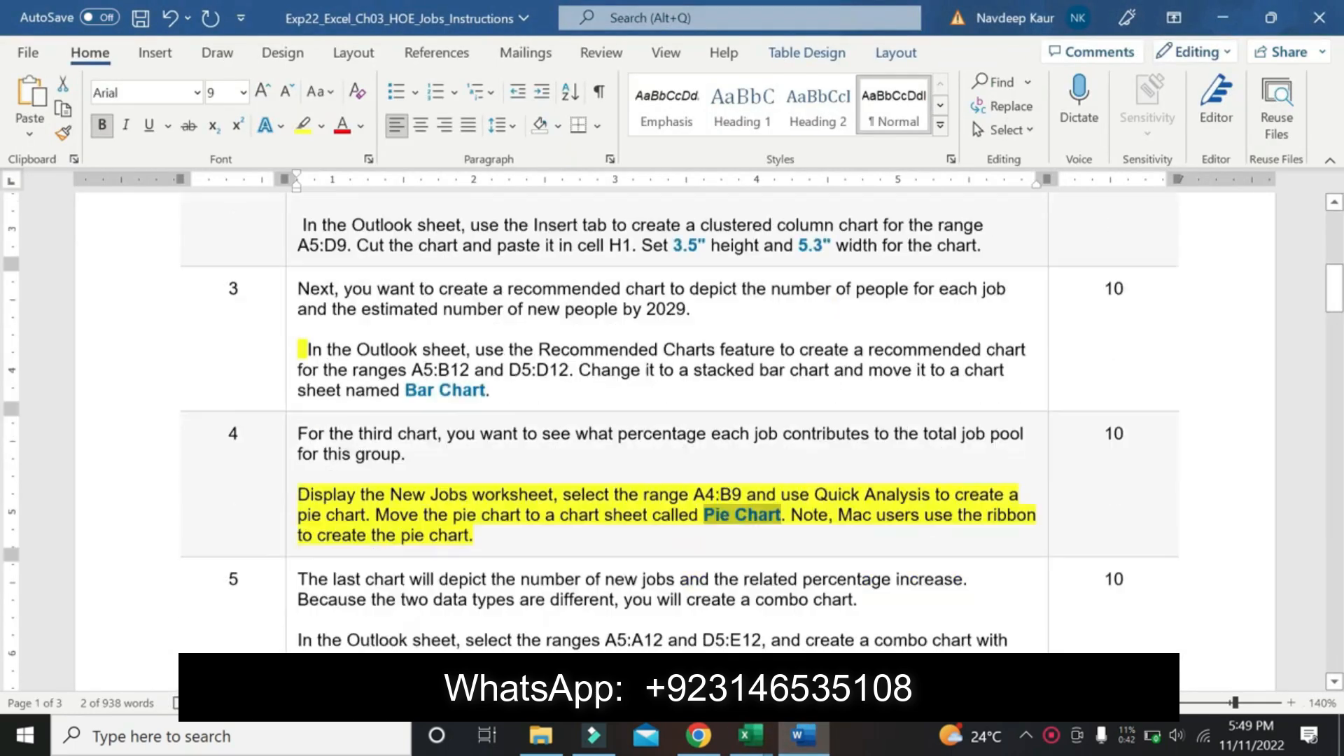
pyautogui.scroll(-1, 490, 557)
pyautogui.moveTo(500, 463); pyautogui.dragTo(298, 419)
pyautogui.click(303, 124)
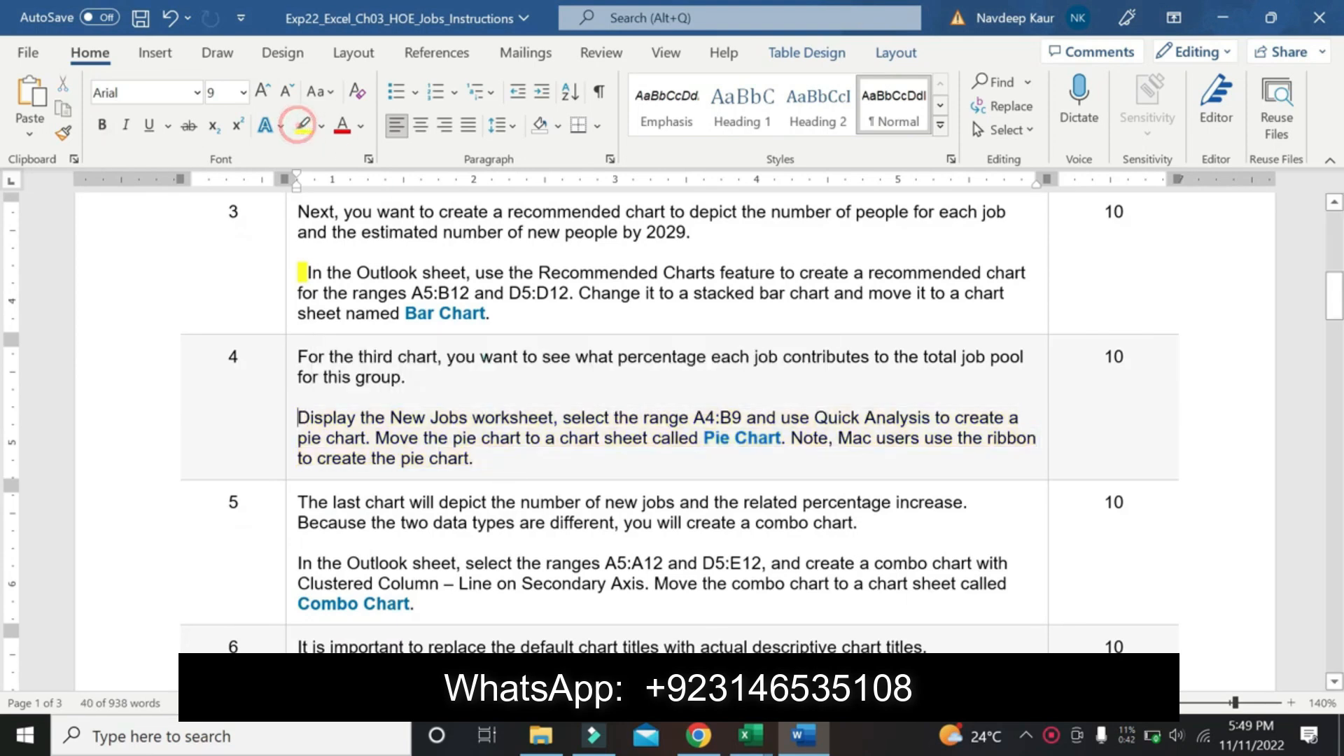
pyautogui.scroll(-1, 672, 420)
pyautogui.scroll(-1, 672, 420)
pyautogui.moveTo(418, 465); pyautogui.dragTo(298, 424)
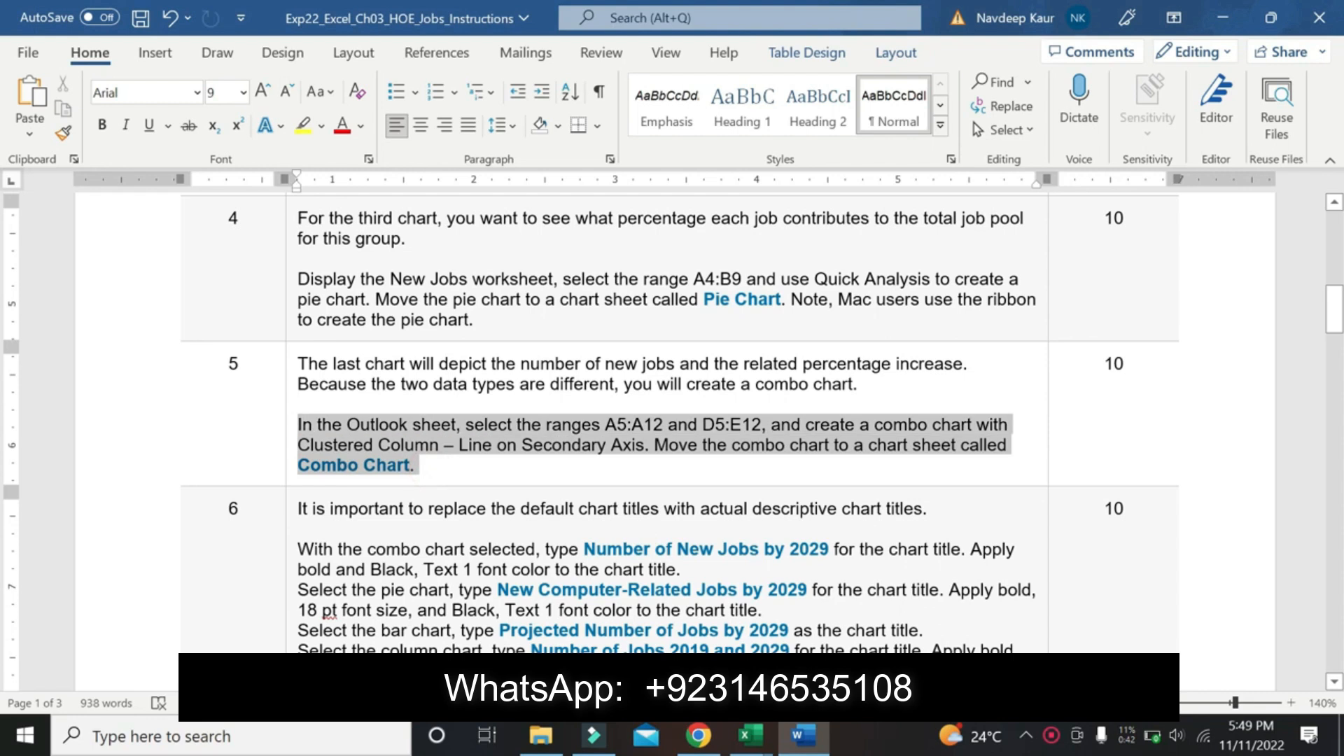
pyautogui.click(303, 126)
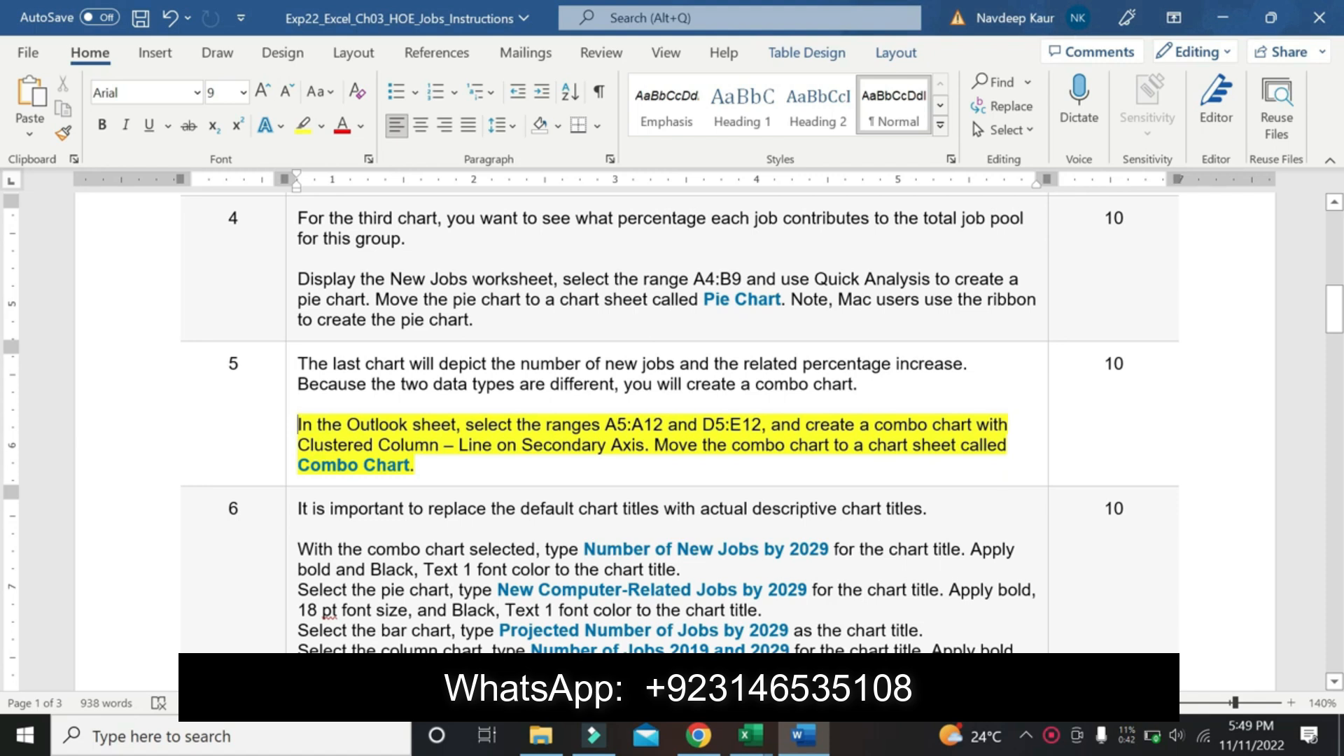
# Copy the range reference A5:A12 from step 5 in Word and select that range on the Outlook sheet in Excel.
pyautogui.moveTo(606, 425); pyautogui.dragTo(668, 425)
pyautogui.hotkey('ctrl', 'c')
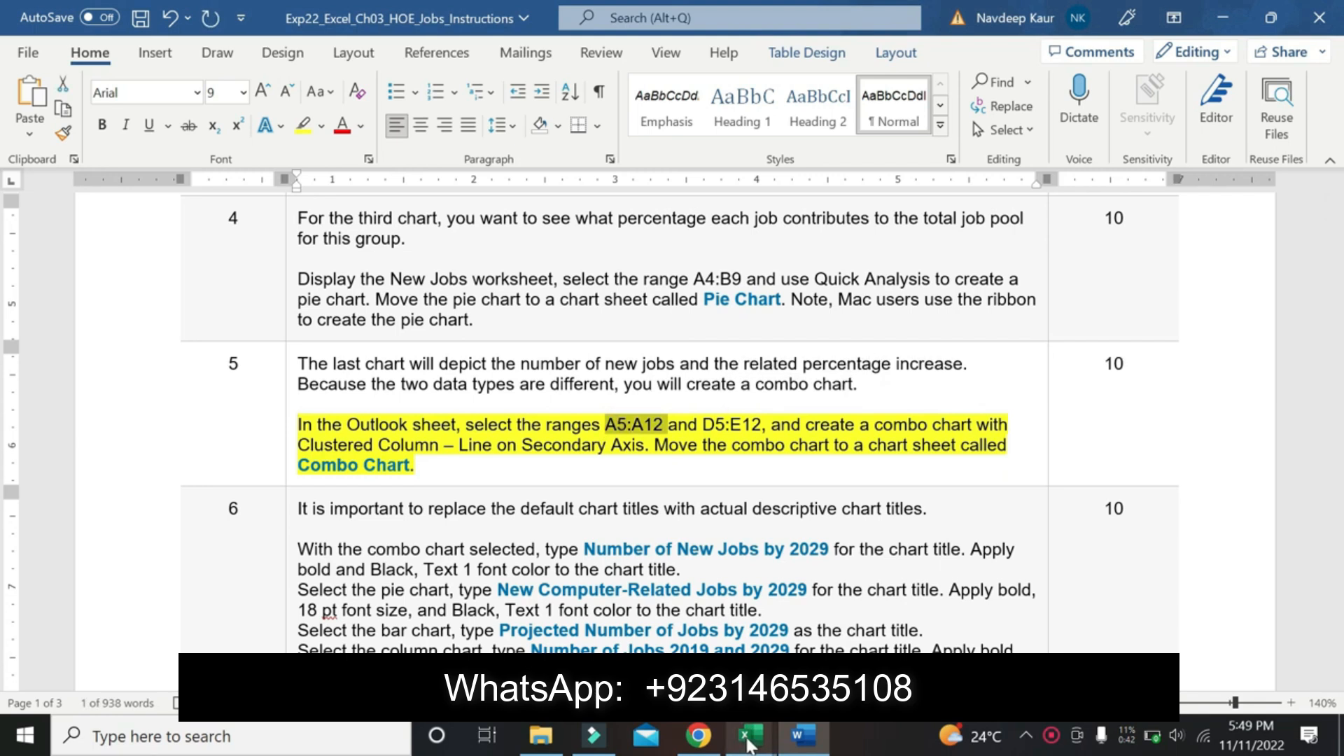
pyautogui.moveTo(749, 744)
pyautogui.click(822, 630)
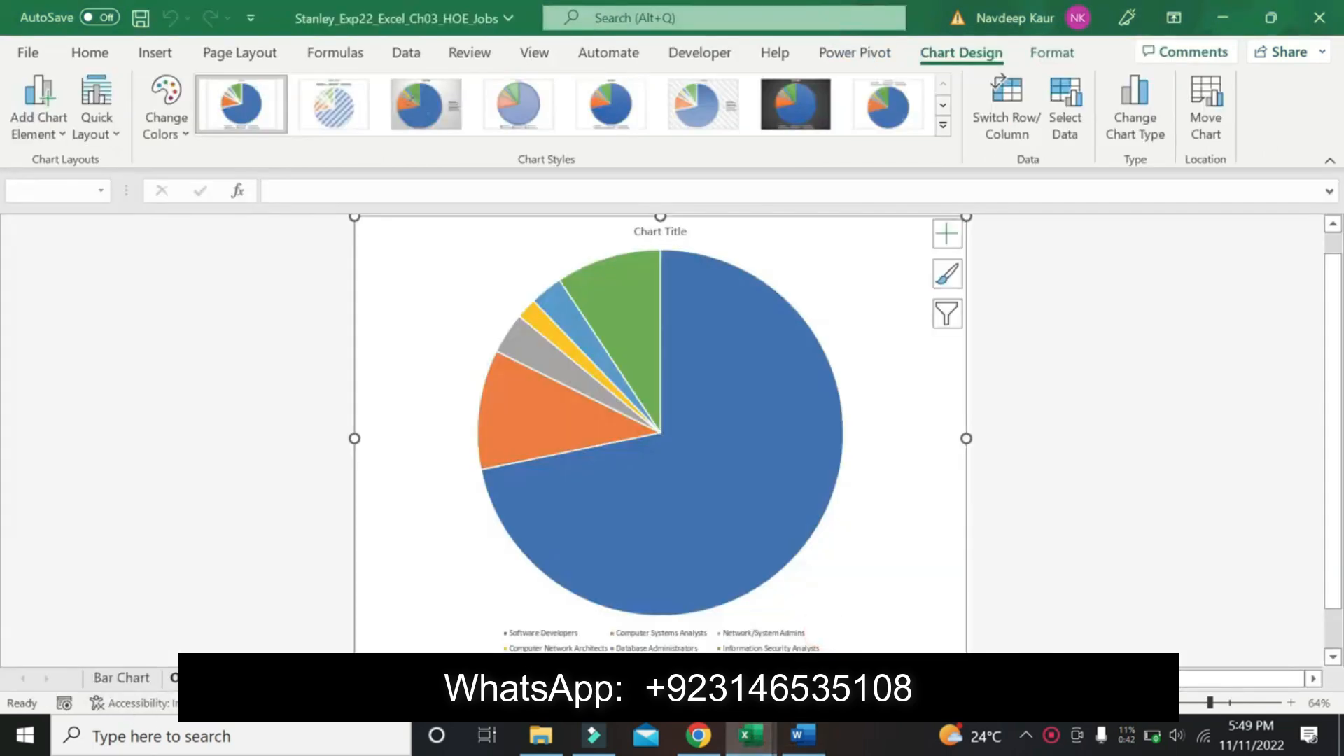
pyautogui.click(196, 678)
pyautogui.click(47, 183)
pyautogui.hotkey('ctrl', 'v')
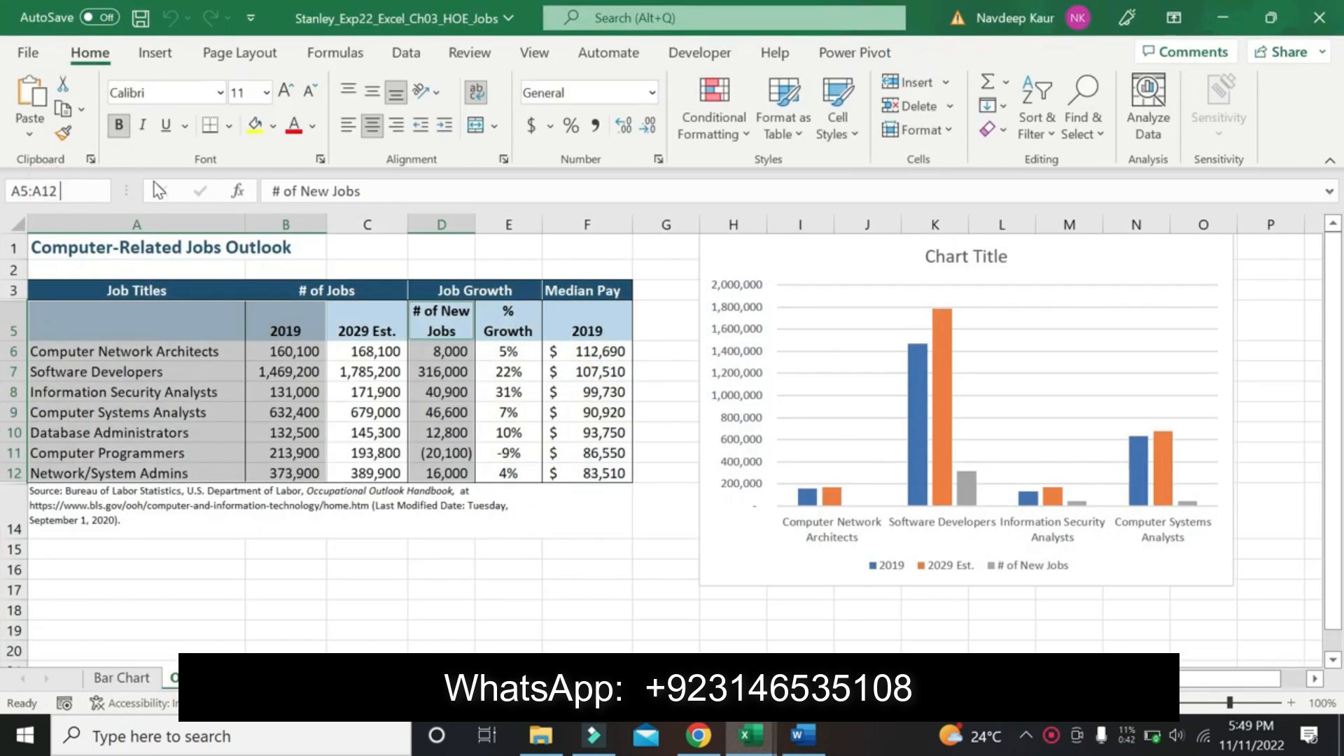
pyautogui.press('Return')
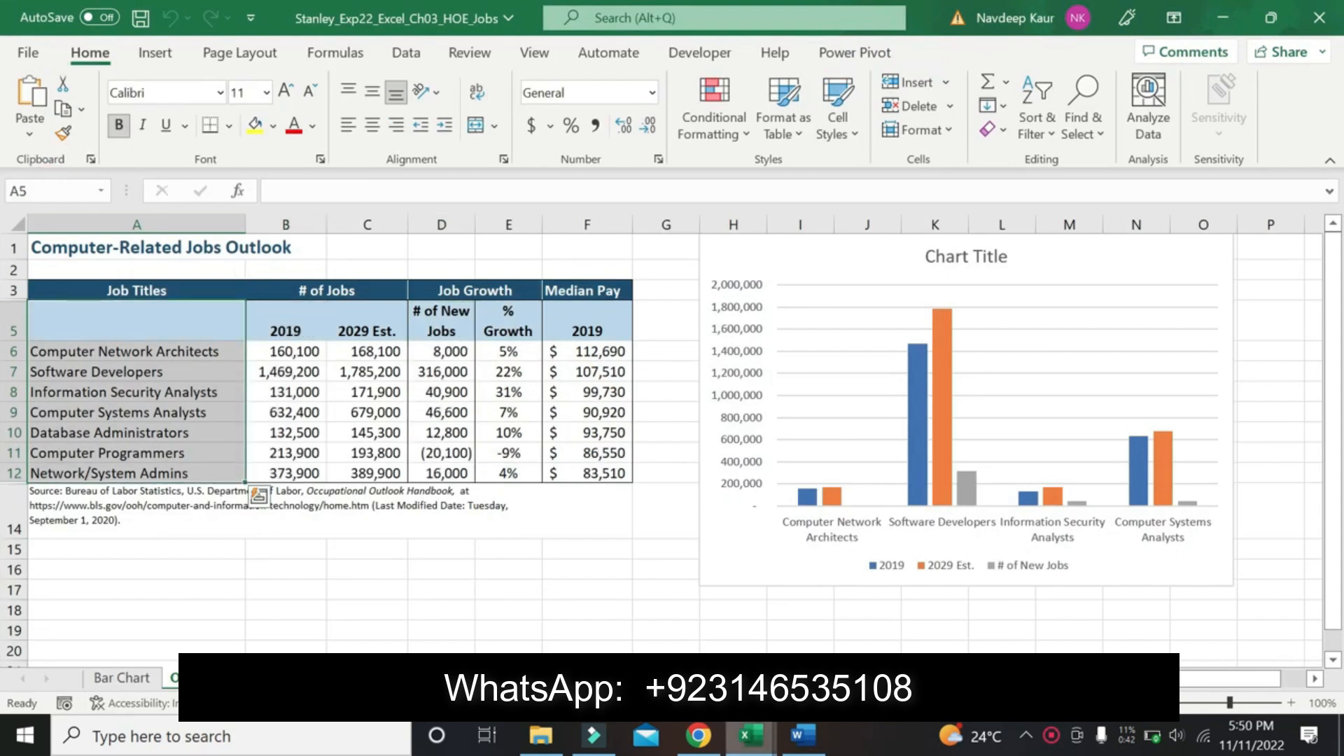
# Check the second range in step 5 in Word, then add D5:D12 to the A5:A12 selection on Excel's Outlook sheet.
pyautogui.click(805, 743)
pyautogui.click(749, 736)
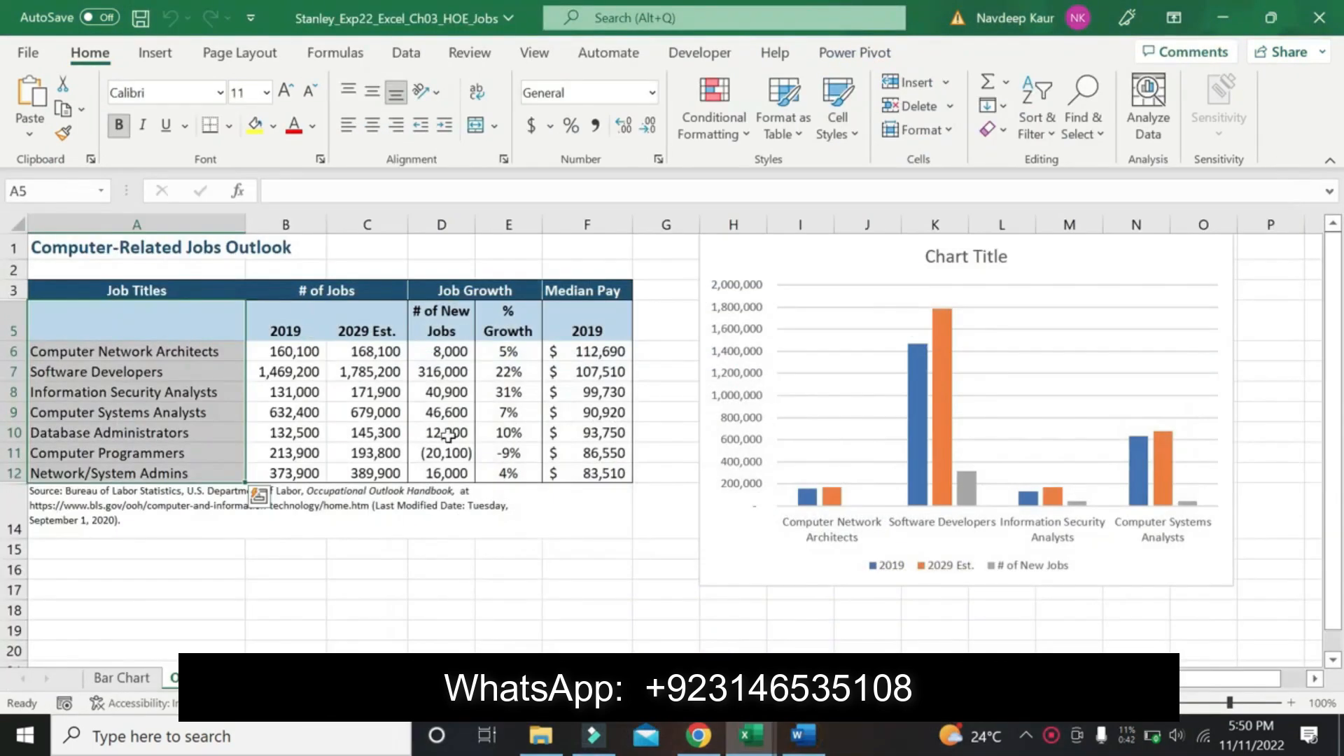
pyautogui.moveTo(436, 320); pyautogui.dragTo(443, 471)
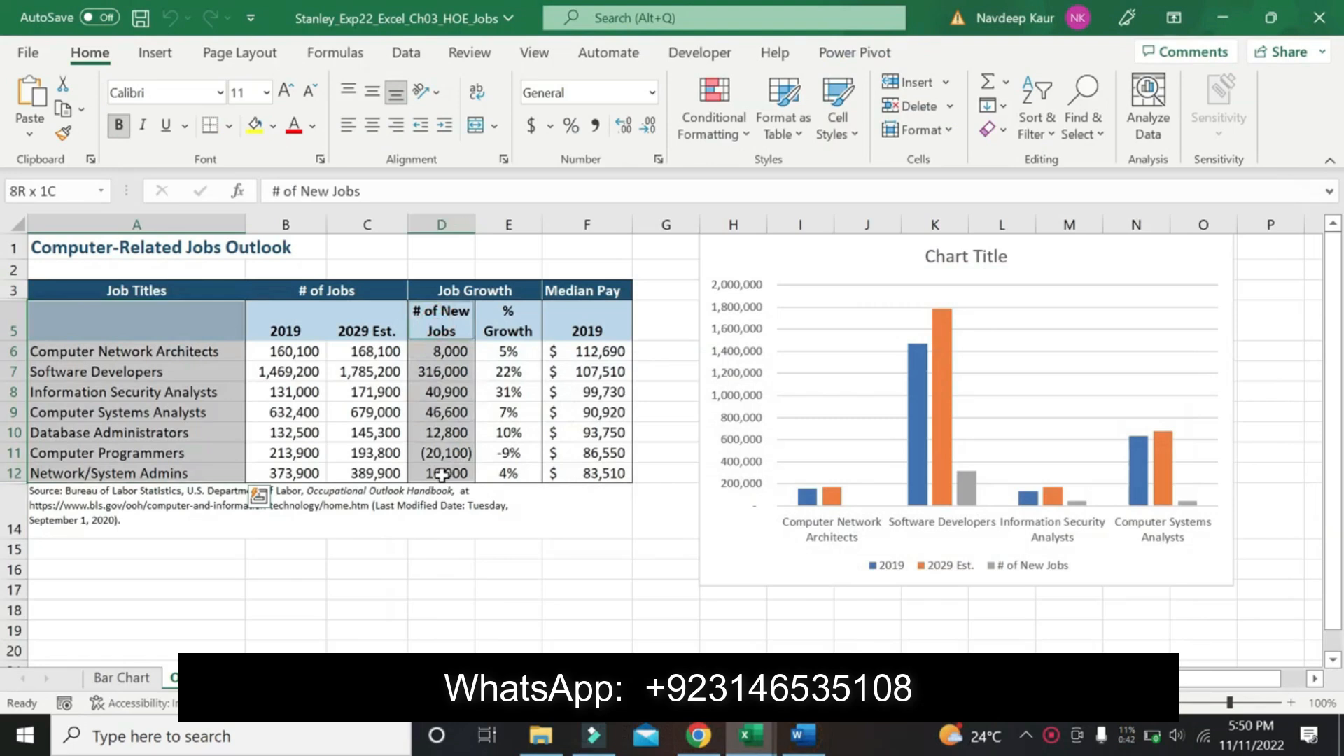
# Check the chart type in Word, then try to insert a Clustered Column - Line on Secondary Axis combo chart for A5:A12 and D5:D12 in Excel.
pyautogui.click(157, 54)
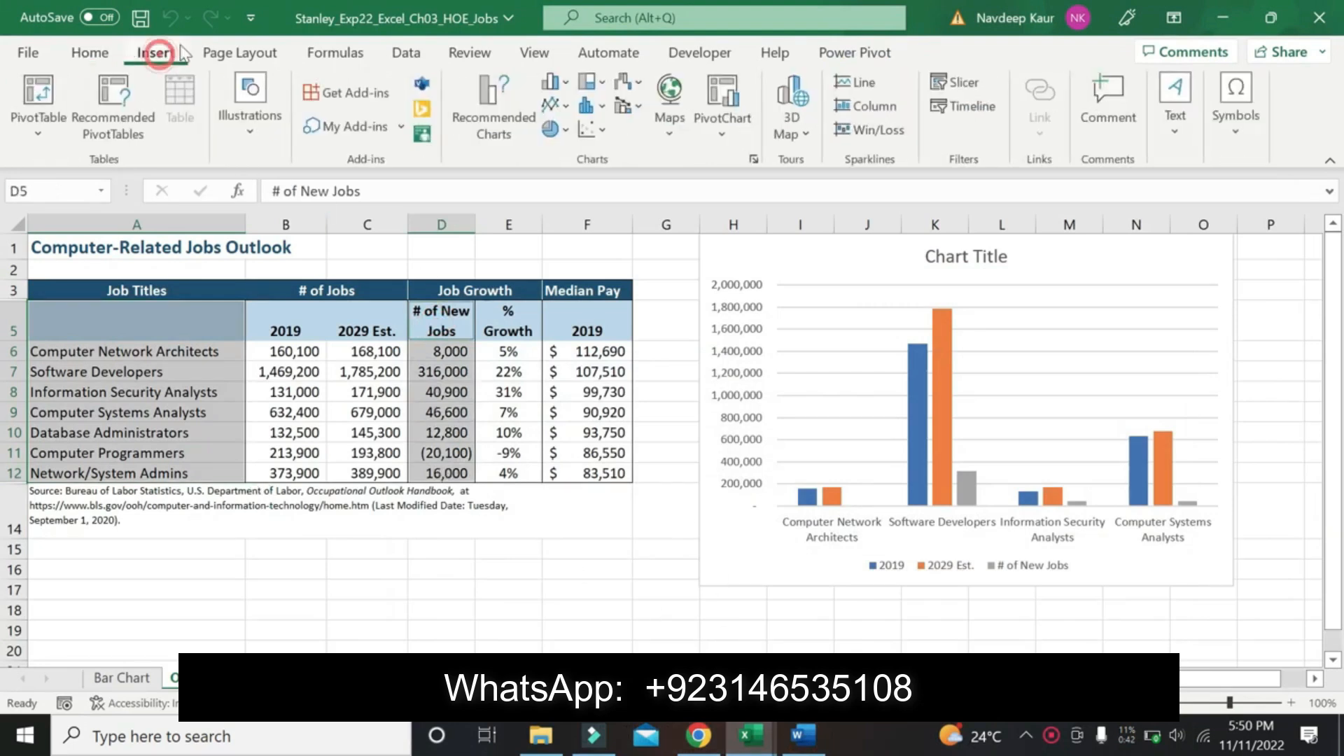
pyautogui.click(812, 740)
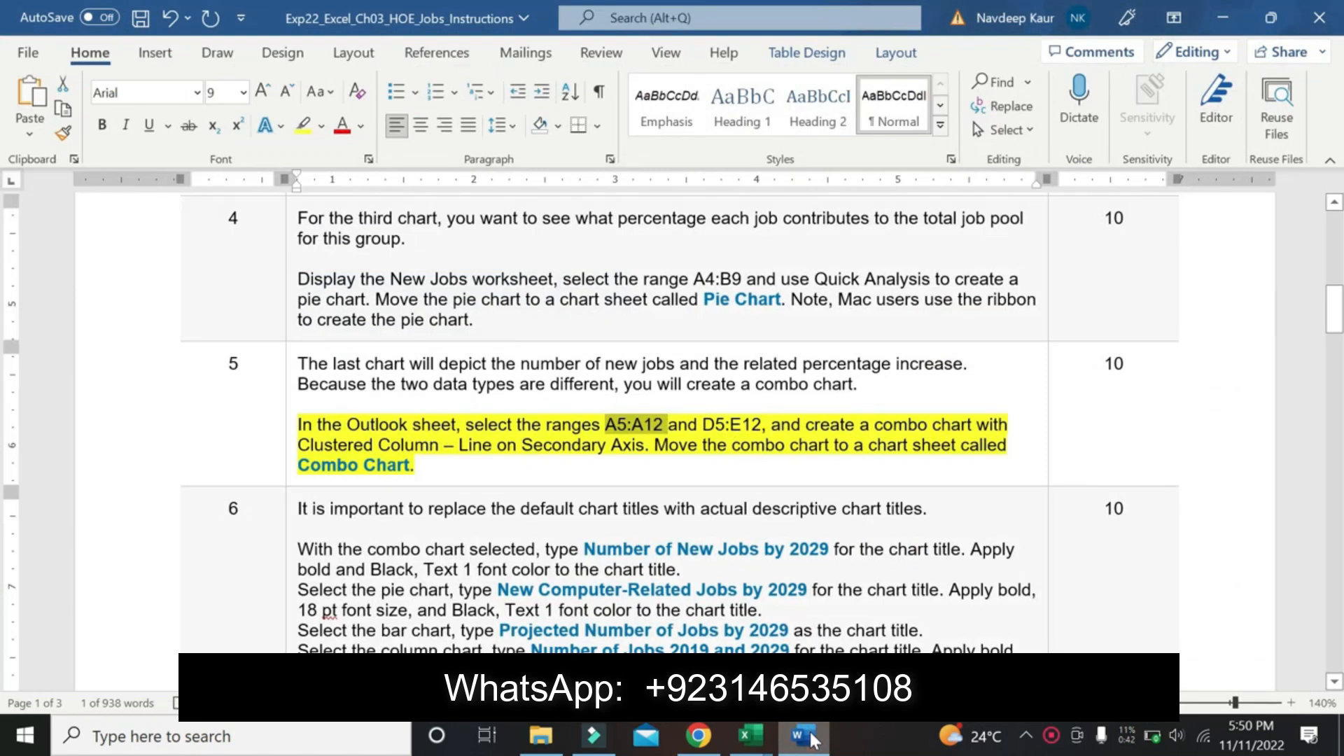
pyautogui.click(810, 739)
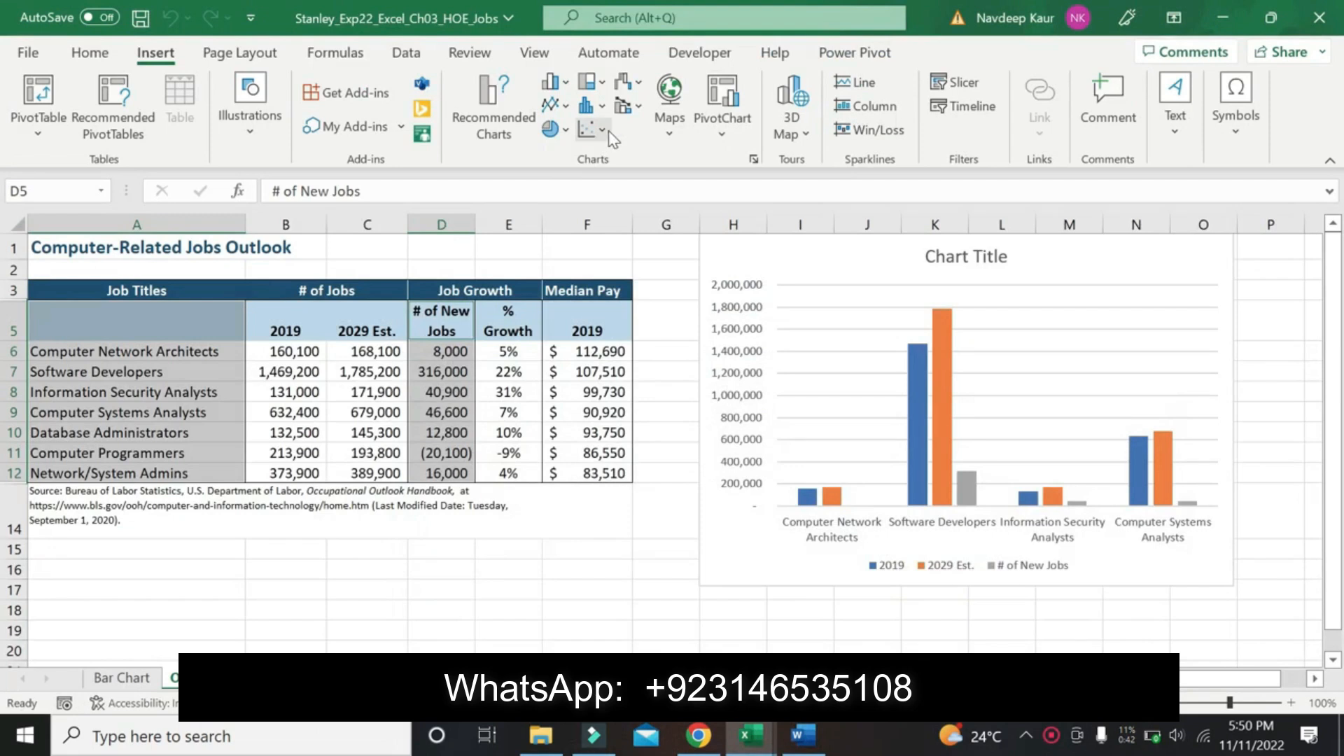
pyautogui.click(603, 131)
pyautogui.click(598, 105)
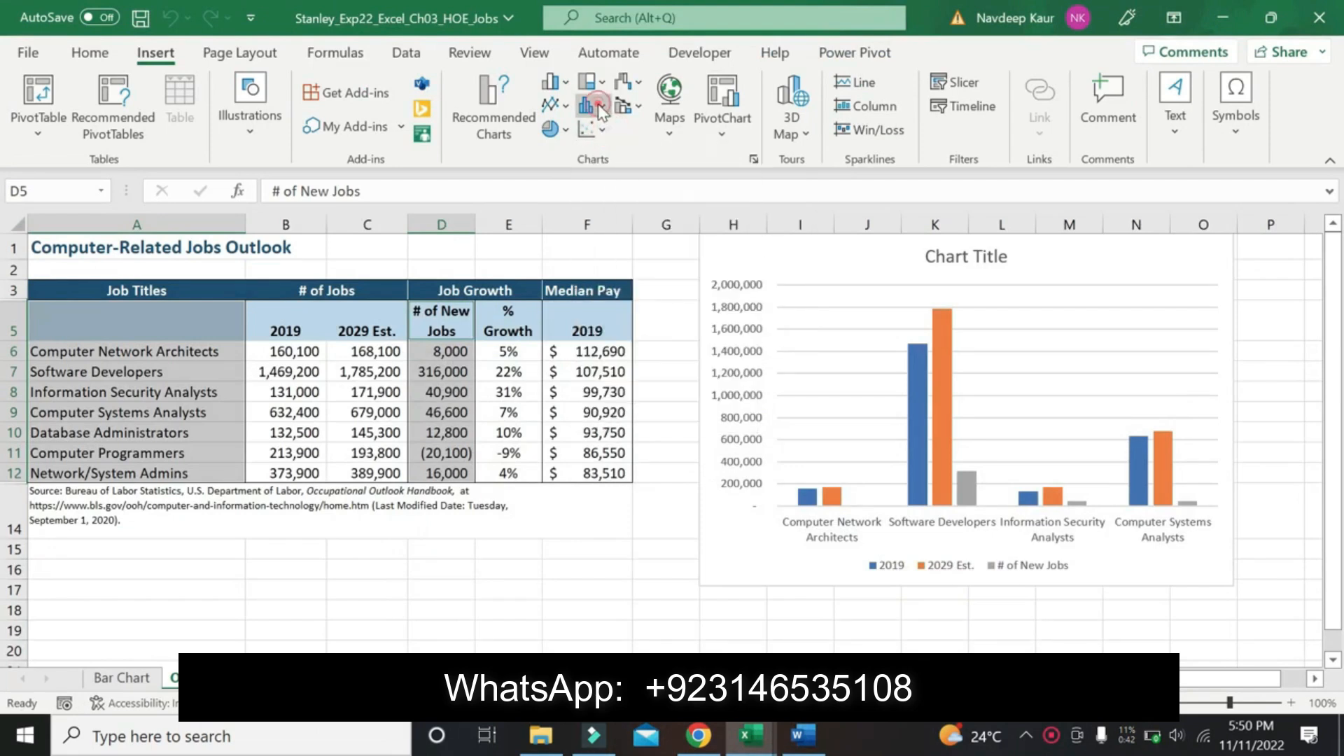
pyautogui.click(599, 105)
pyautogui.click(630, 106)
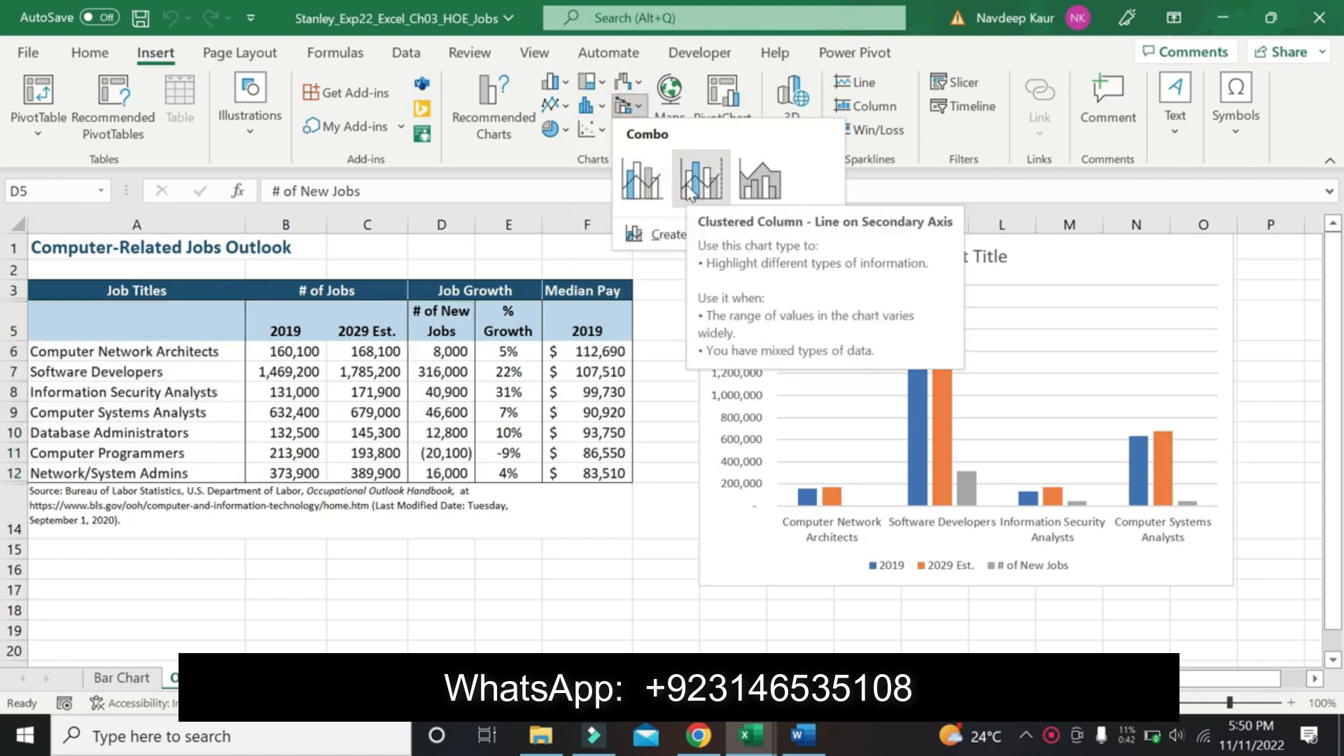
pyautogui.click(689, 193)
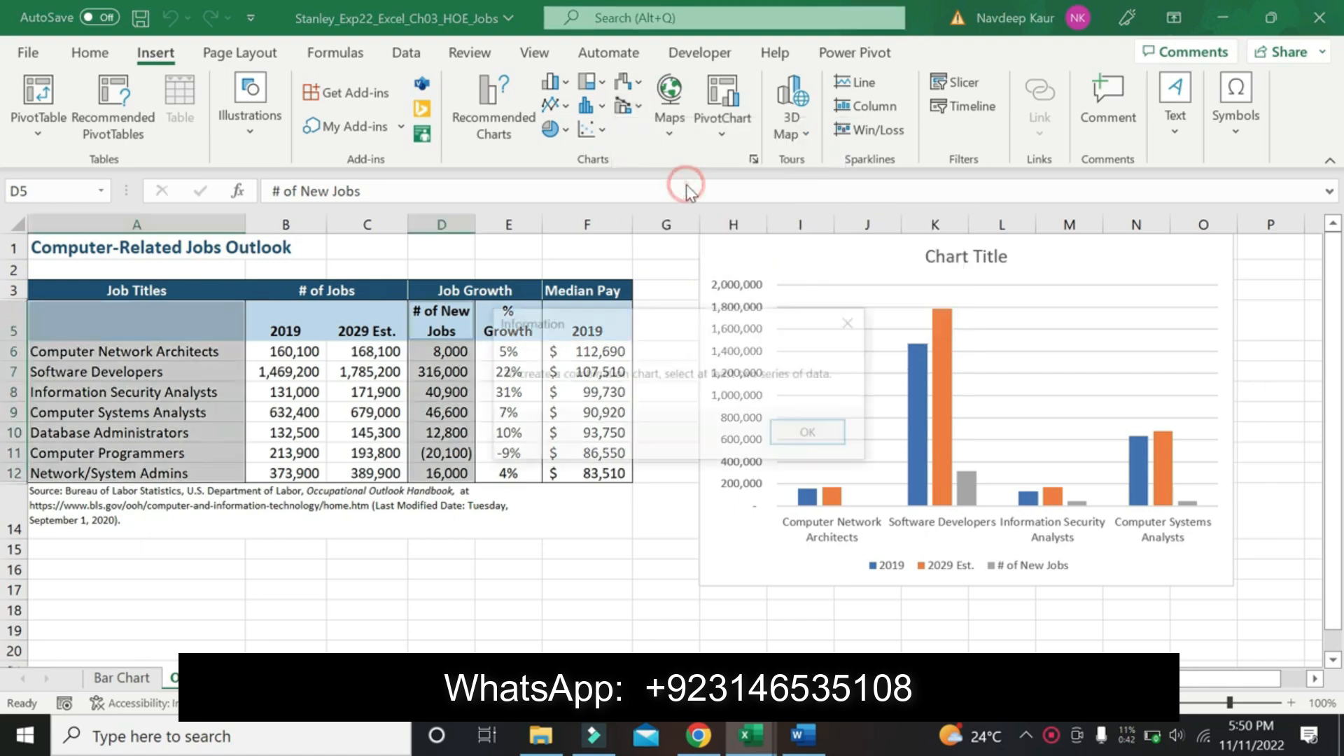
pyautogui.click(790, 434)
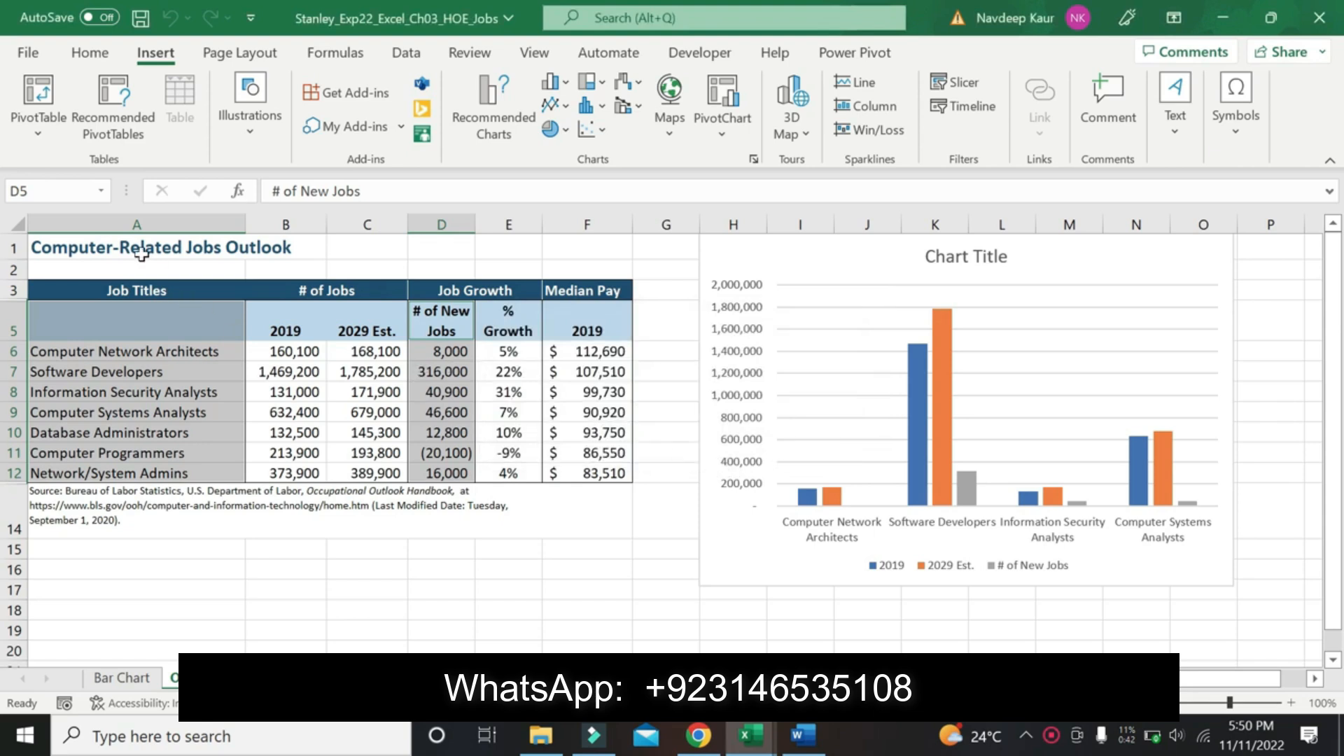
pyautogui.click(475, 617)
pyautogui.rightClick(475, 617)
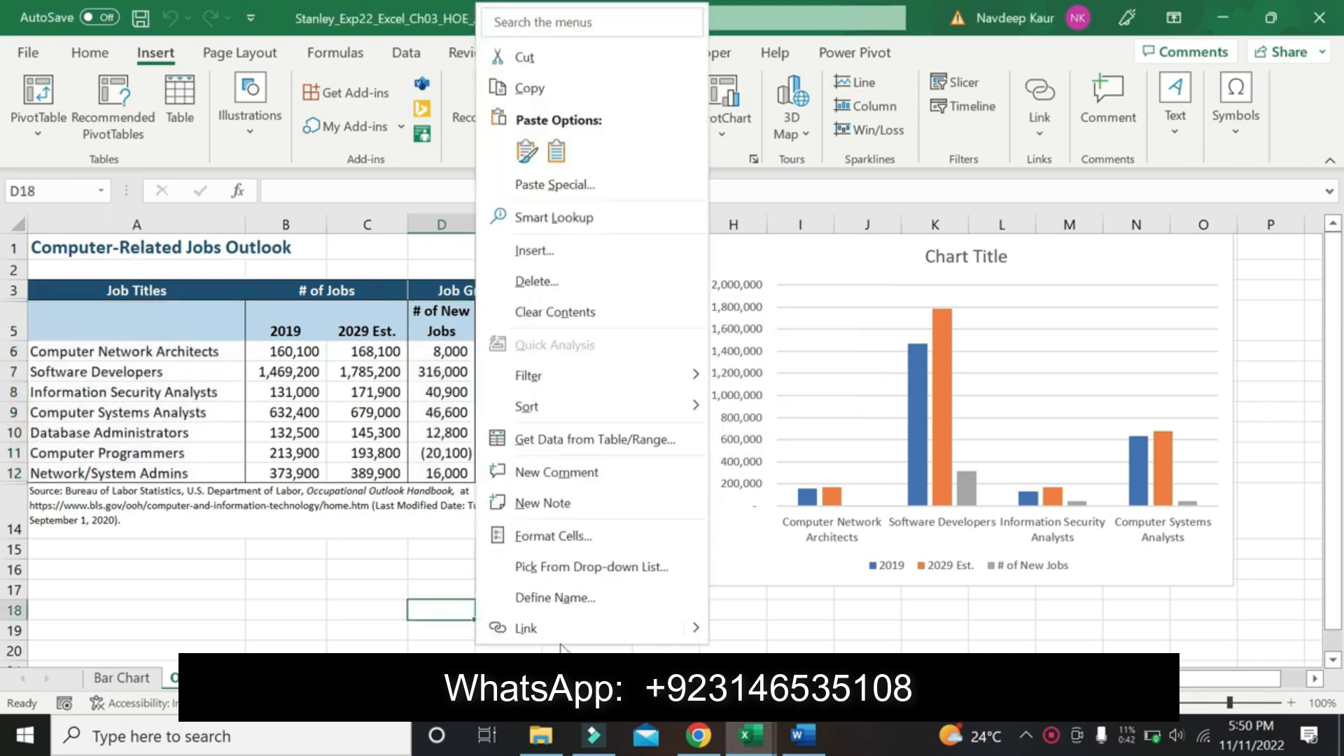
# Recheck step 5 in the Word instructions, copy the range reference A5:A12, and return to the Excel jobs workbook.
pyautogui.click(807, 741)
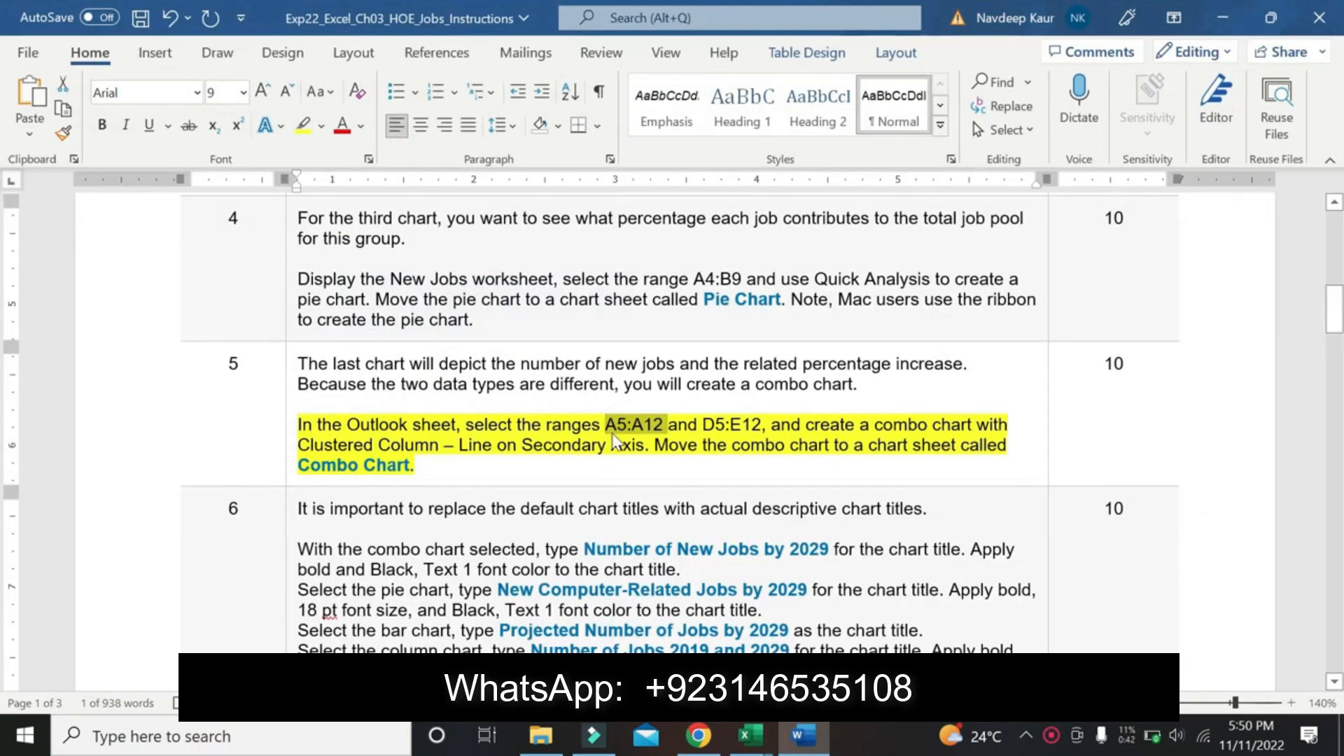
pyautogui.click(607, 424)
pyautogui.doubleClick(608, 424)
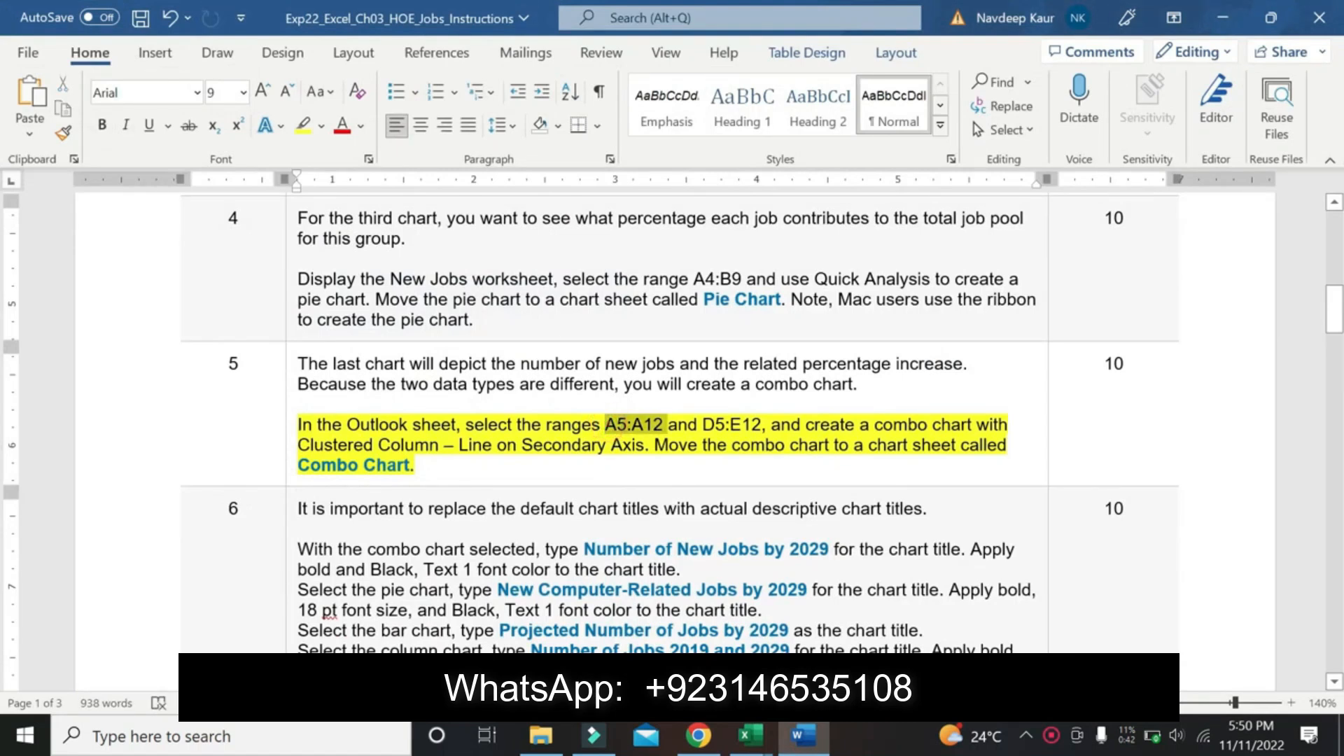
pyautogui.click(765, 744)
pyautogui.click(826, 636)
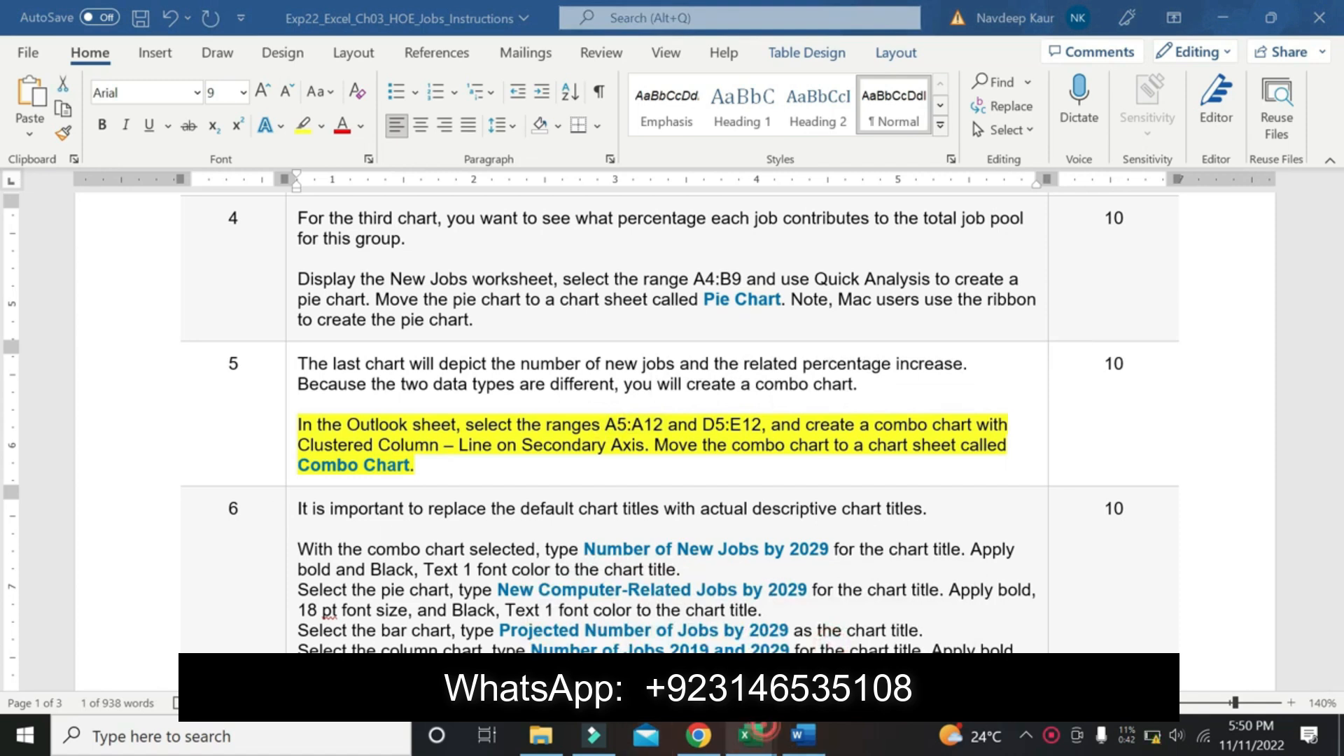
# Select A5:A12 on Excel's Outlook sheet and add D5:E12 to the selection.
pyautogui.moveTo(750, 735)
pyautogui.click(619, 591)
pyautogui.click(31, 190)
pyautogui.write('A5:A12')
pyautogui.press('Return')
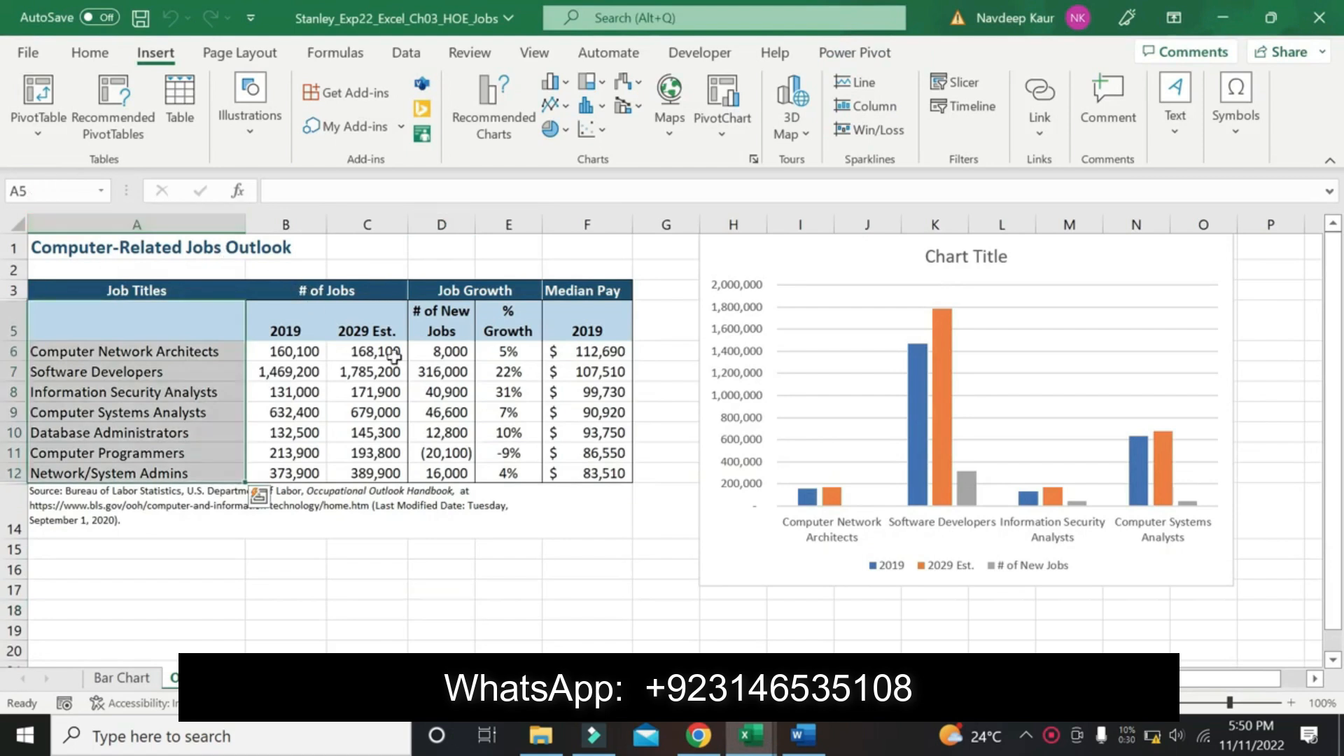
pyautogui.moveTo(438, 321); pyautogui.dragTo(511, 474)
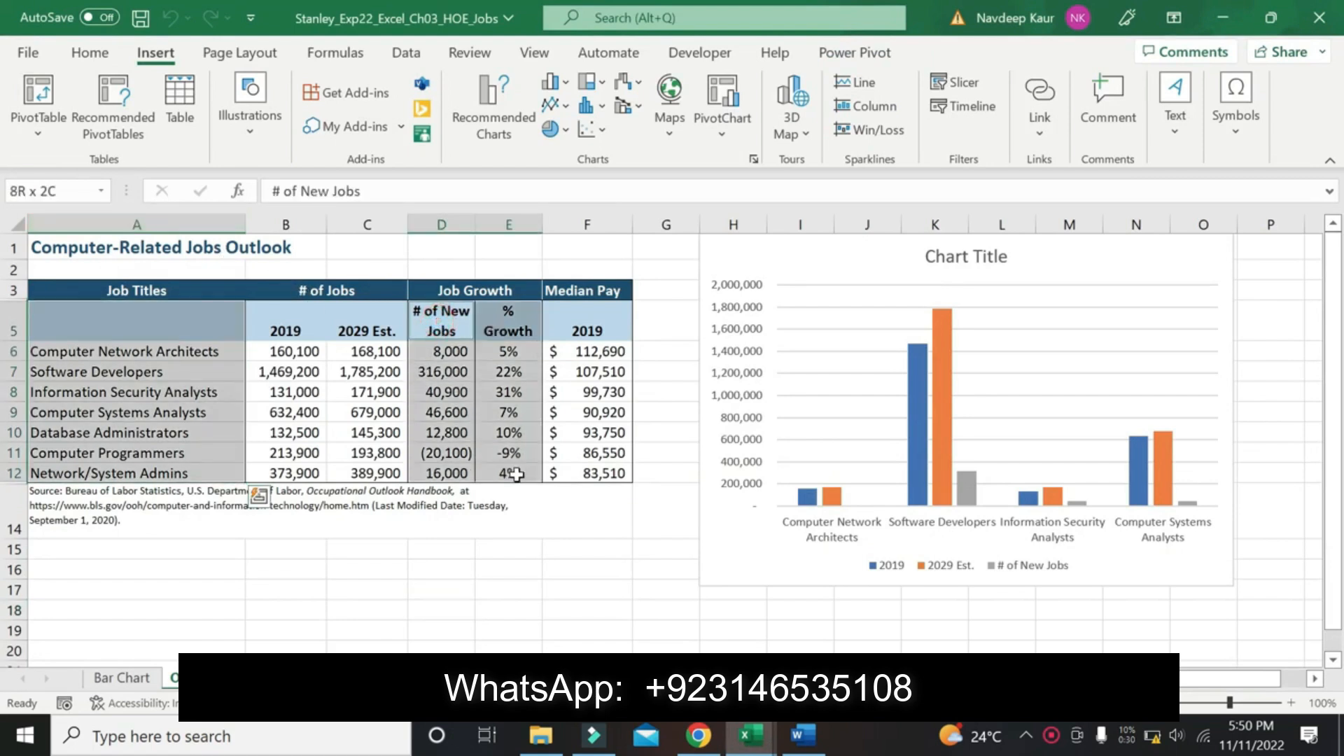
# Insert a Clustered Column - Line on Secondary Axis combo chart from the selected ranges.
pyautogui.click(592, 105)
pyautogui.click(630, 105)
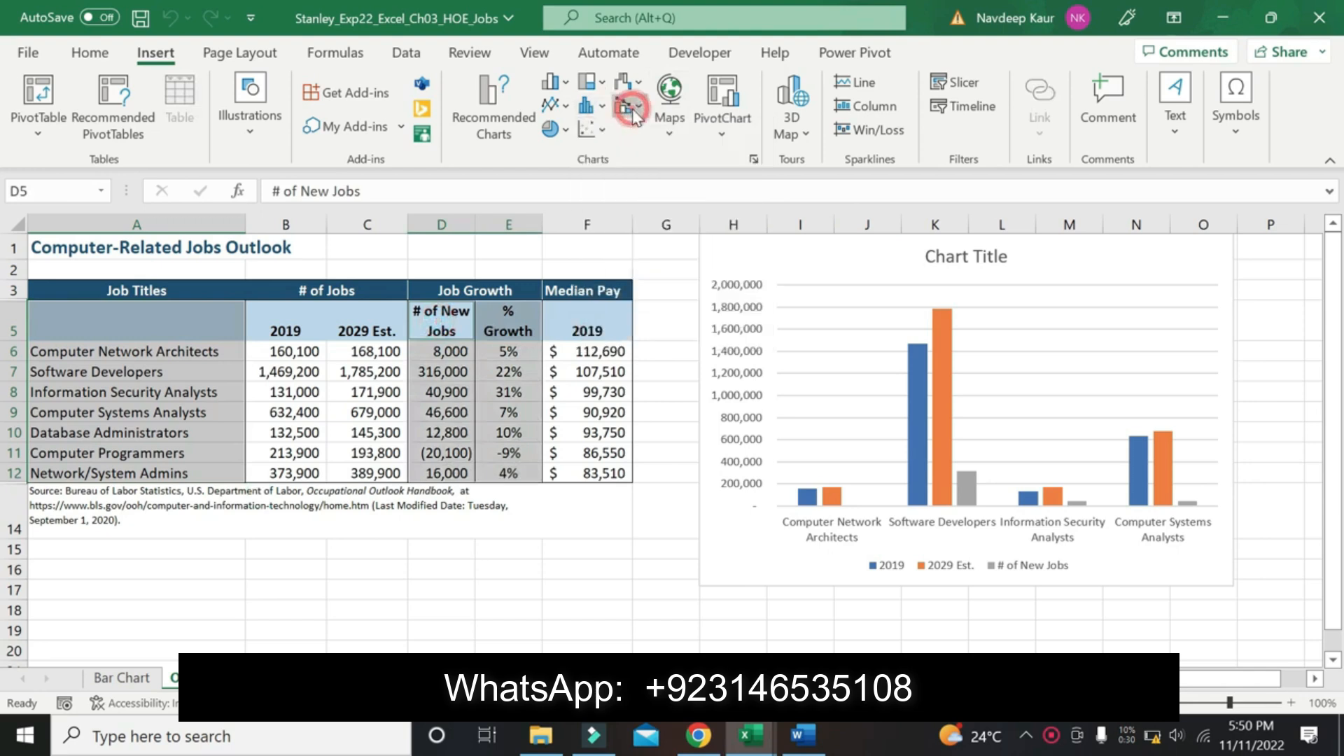
pyautogui.click(700, 179)
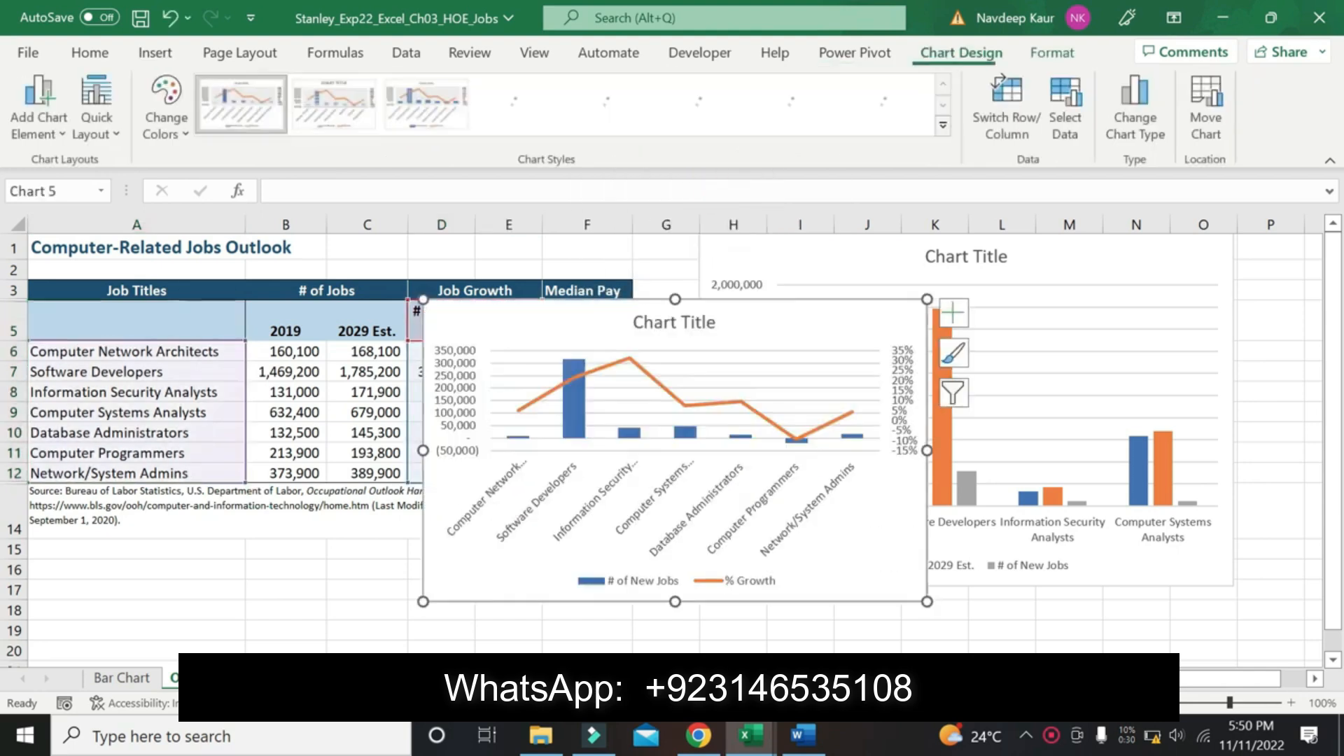
# Copy the chart sheet name Combo Chart from step 5 of the Word instructions.
pyautogui.click(796, 741)
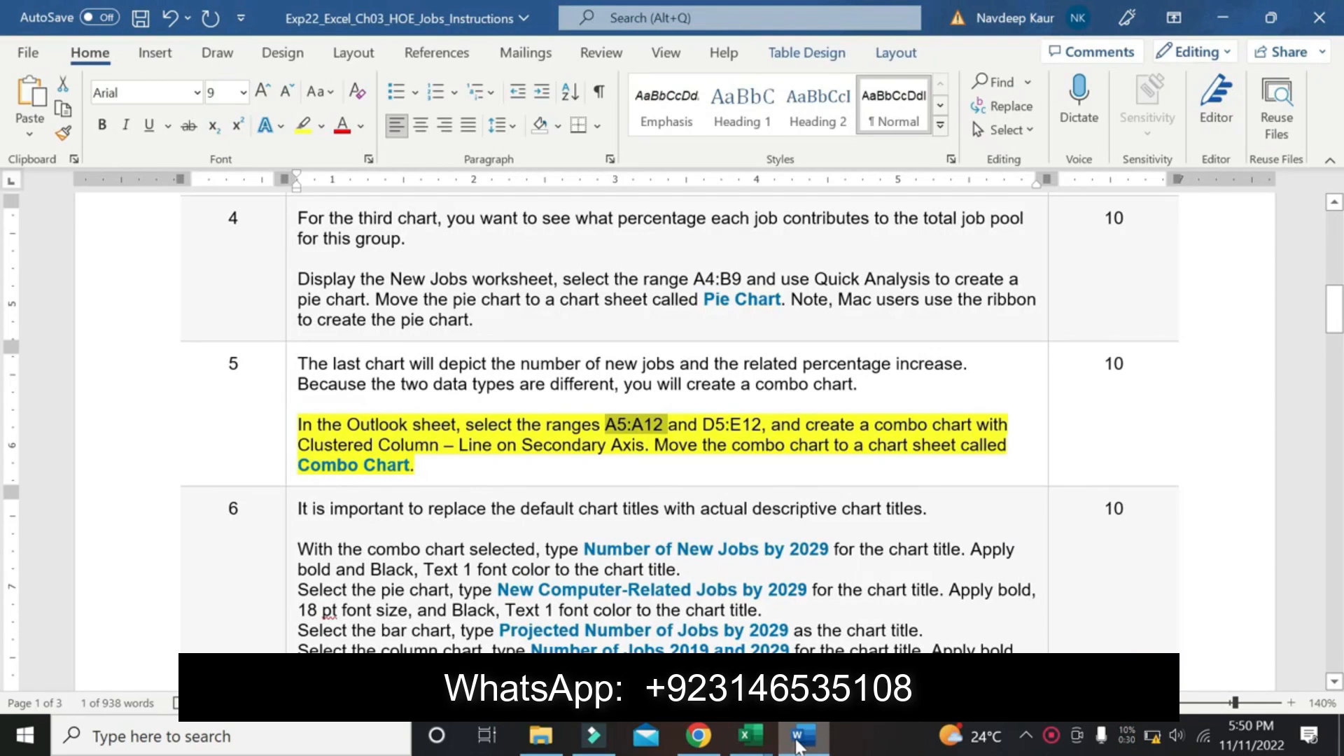
pyautogui.moveTo(298, 464); pyautogui.dragTo(410, 464)
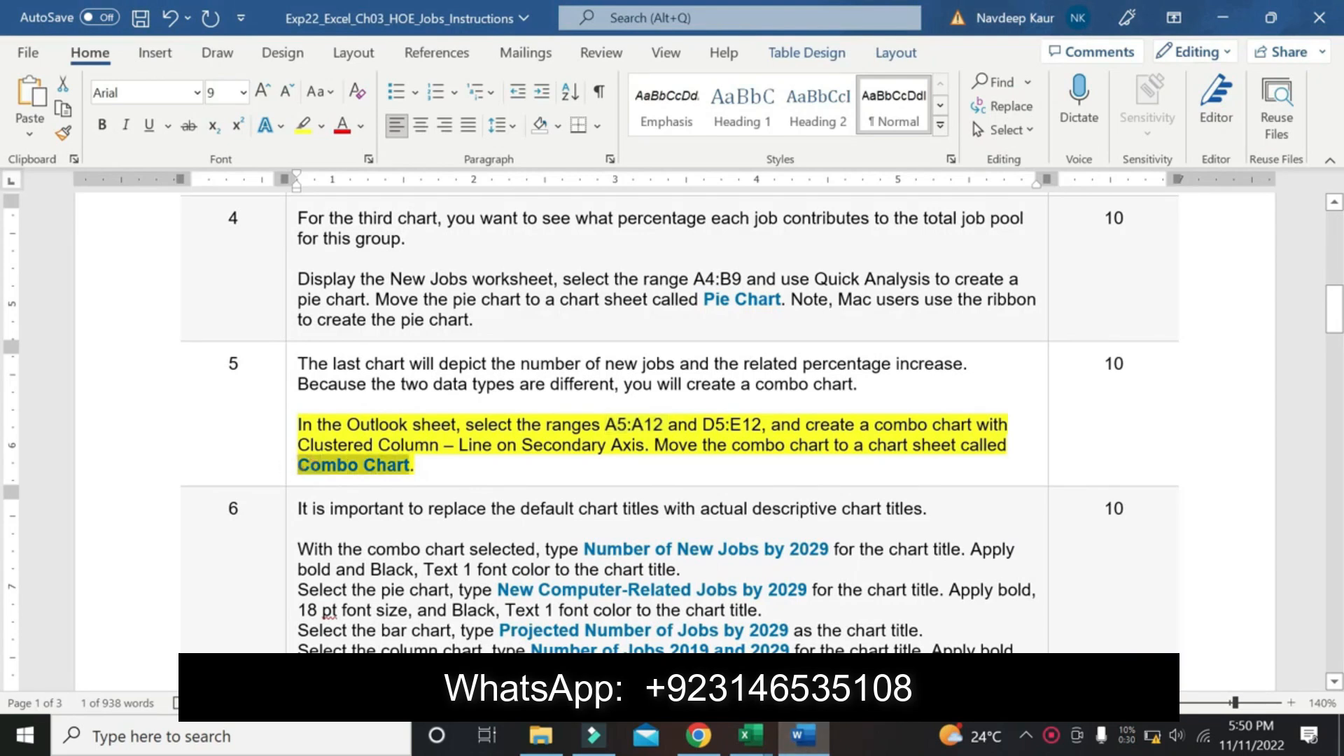
pyautogui.click(760, 739)
pyautogui.click(847, 632)
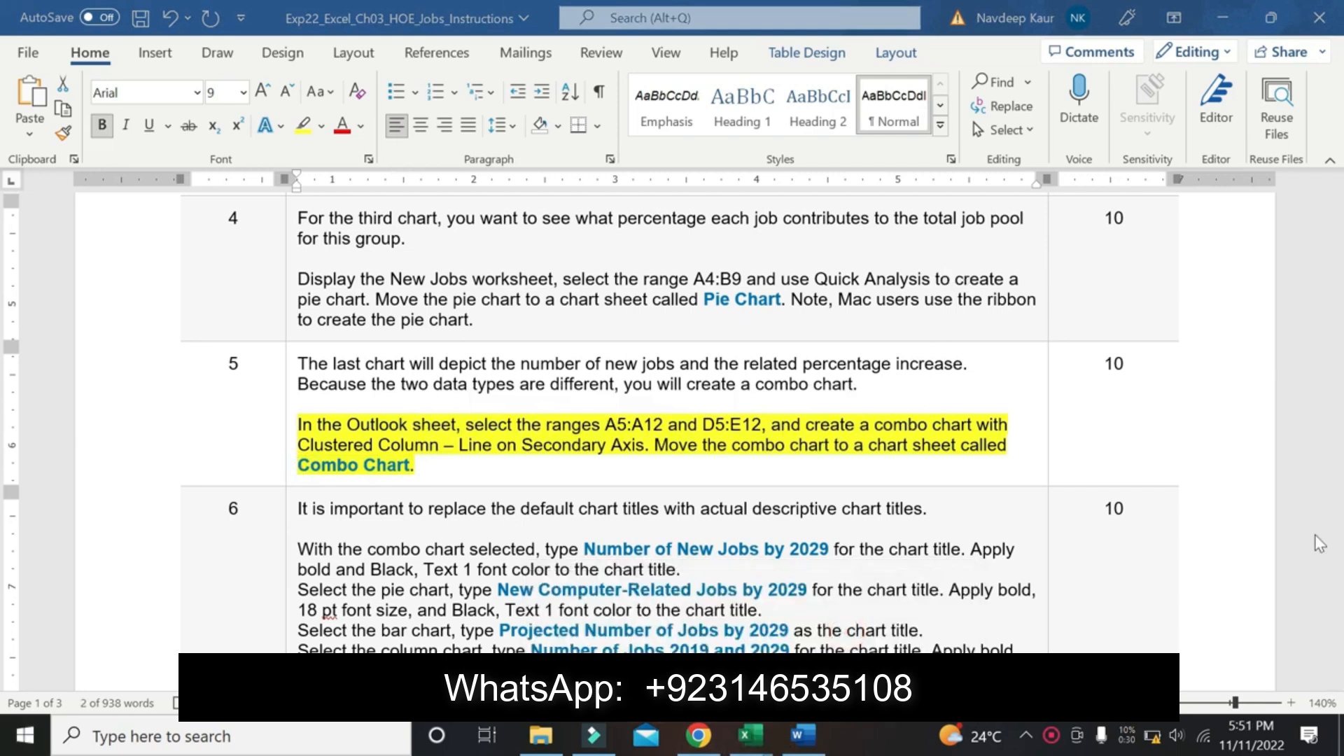
# Switch to the Excel jobs workbook and move the combo chart to a new sheet named Combo Chart.
pyautogui.click(750, 735)
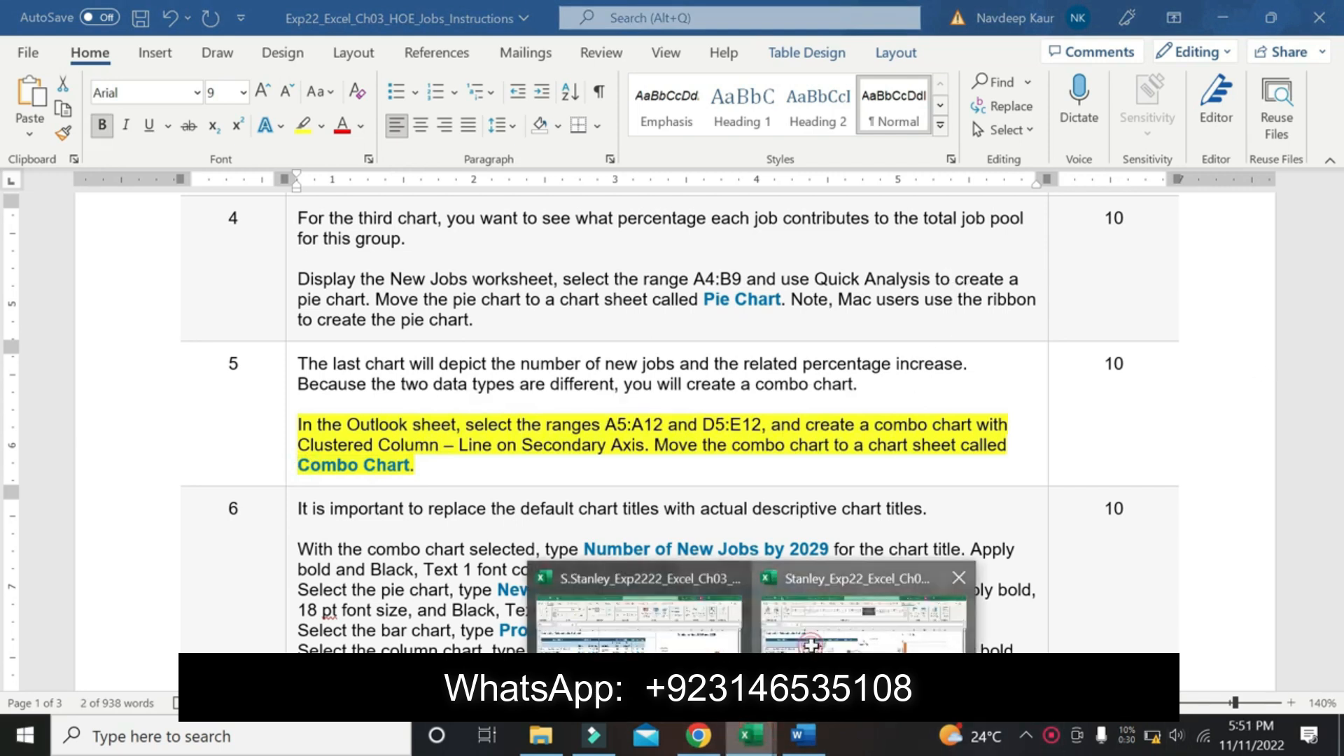
pyautogui.click(864, 616)
pyautogui.click(1206, 112)
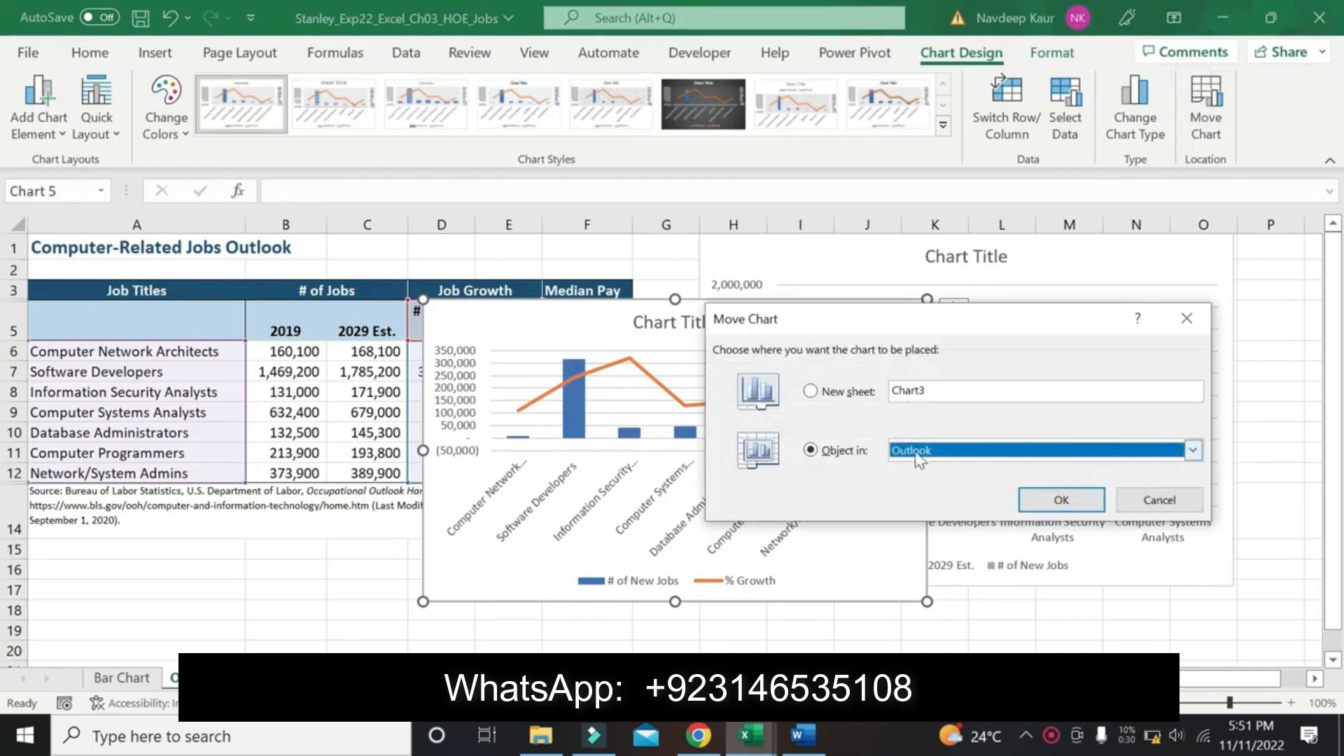
pyautogui.click(849, 392)
pyautogui.write('Combo Chart')
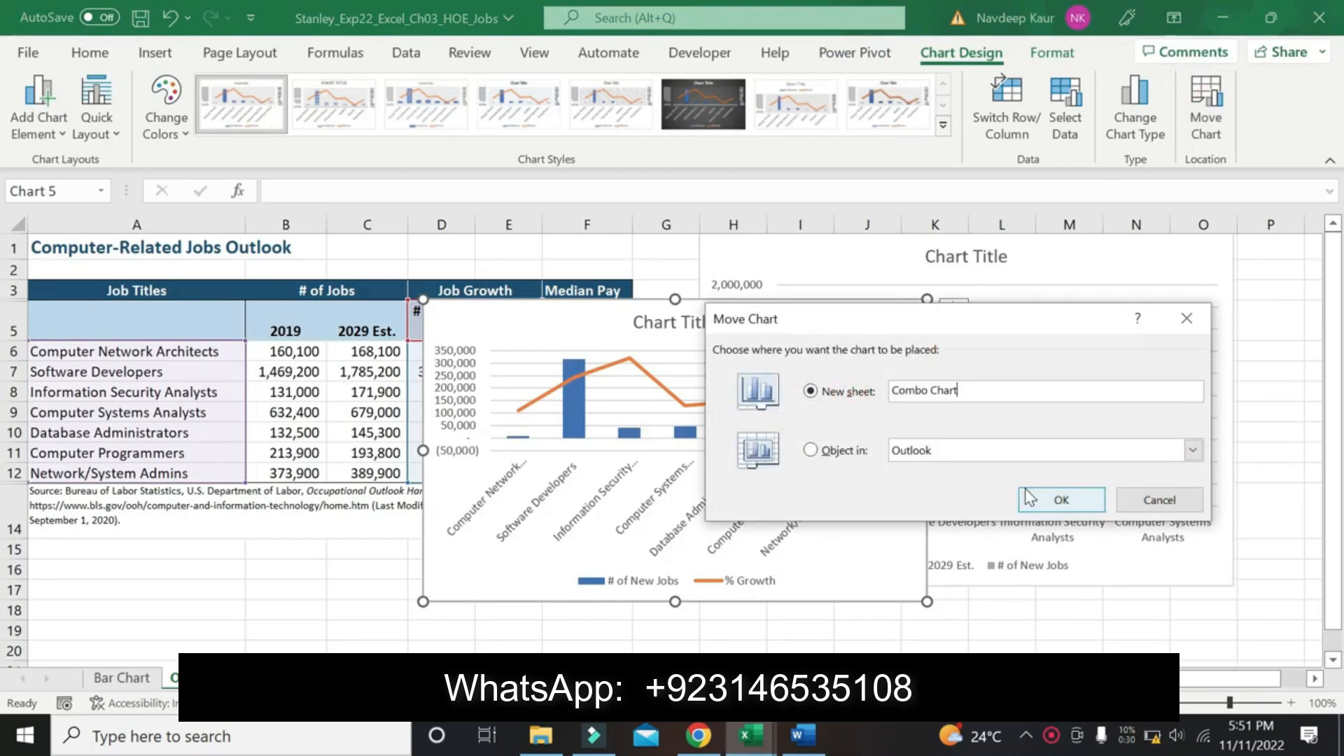
pyautogui.click(1054, 499)
# Return to the Word instructions and clear the yellow highlight from the step 5 combo chart text.
pyautogui.click(801, 738)
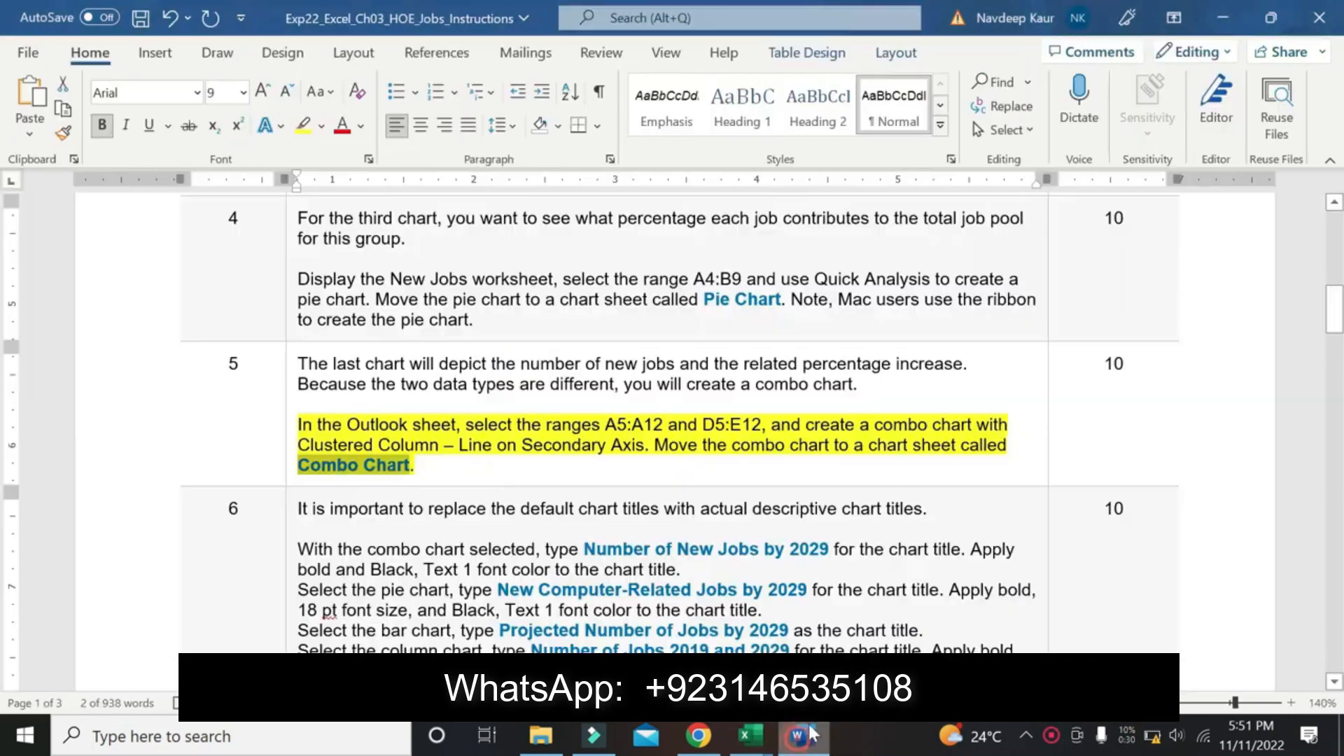
pyautogui.moveTo(417, 465); pyautogui.dragTo(297, 424)
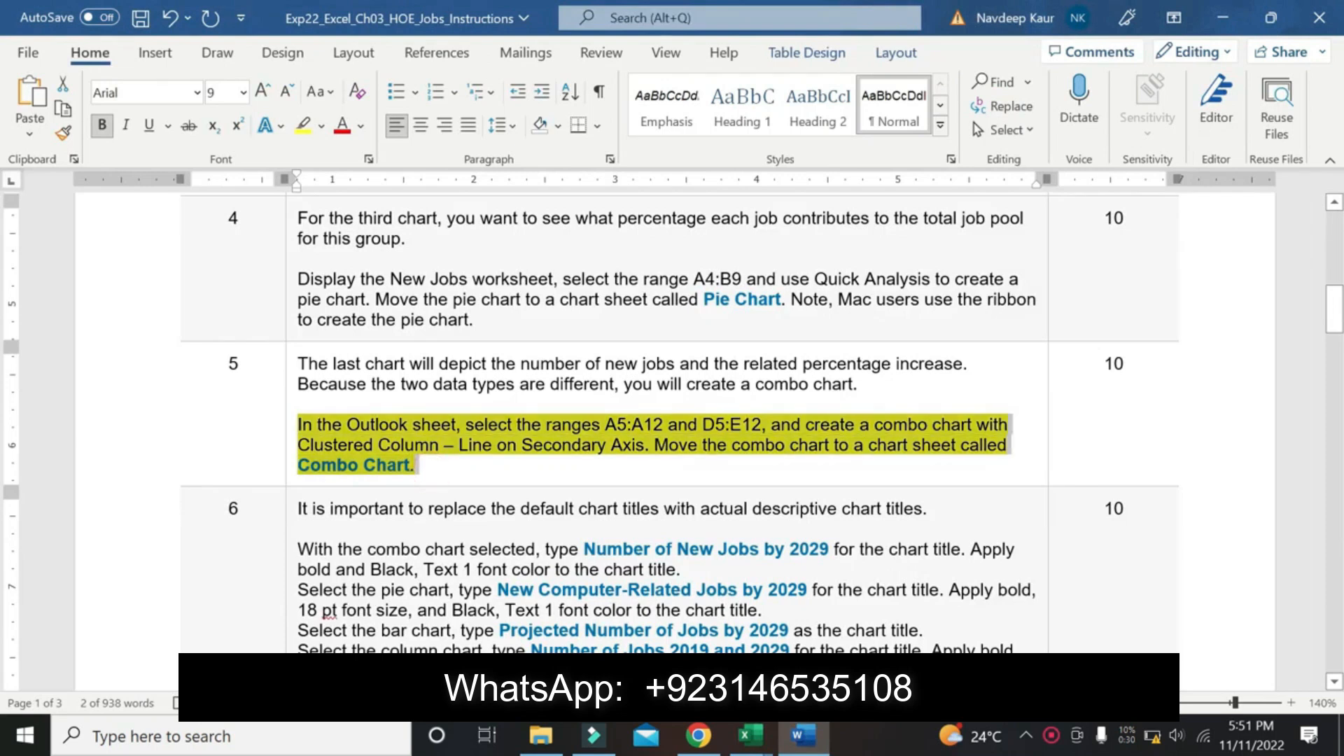
pyautogui.click(301, 126)
# Copy the title Number of New Jobs by 2029 from step 6 in Word and switch to the Excel combo chart.
pyautogui.scroll(-3, 672, 420)
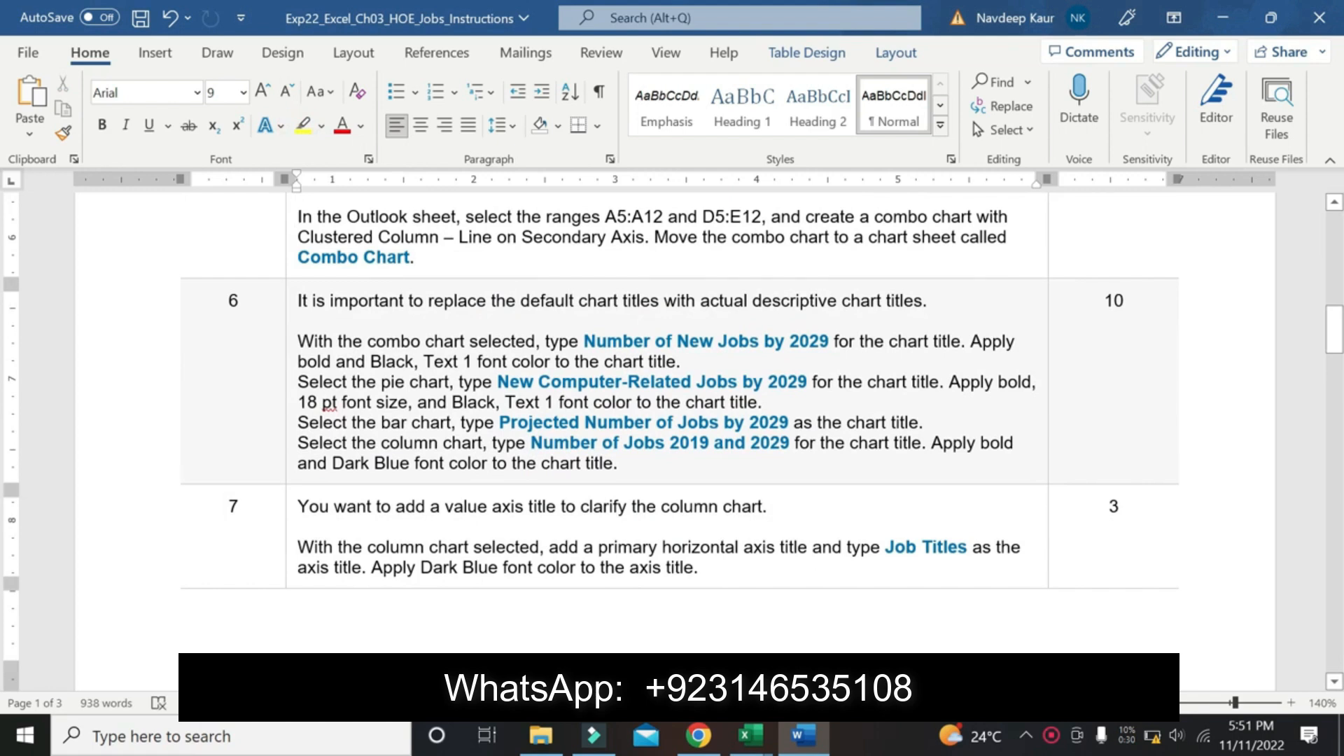
pyautogui.moveTo(833, 343); pyautogui.dragTo(583, 343)
pyautogui.hotkey('ctrl', 'c')
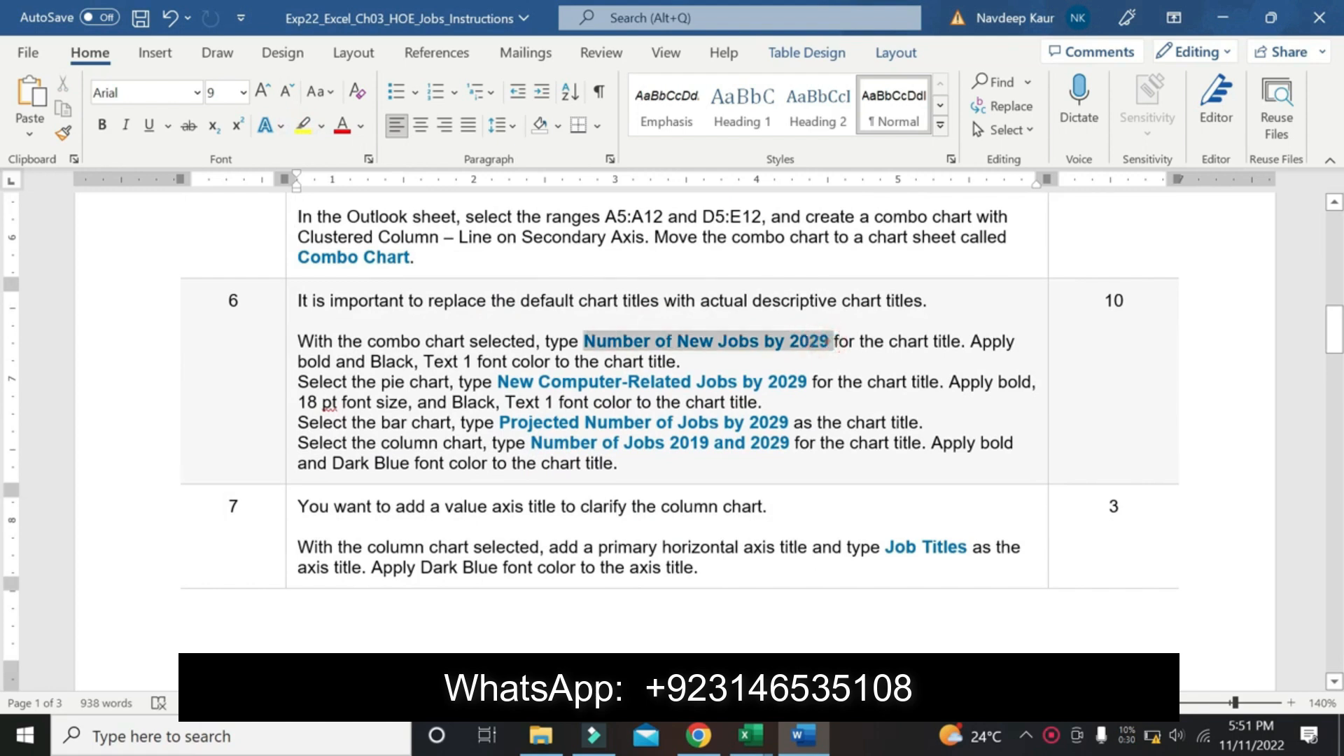
pyautogui.moveTo(751, 736)
pyautogui.click(641, 620)
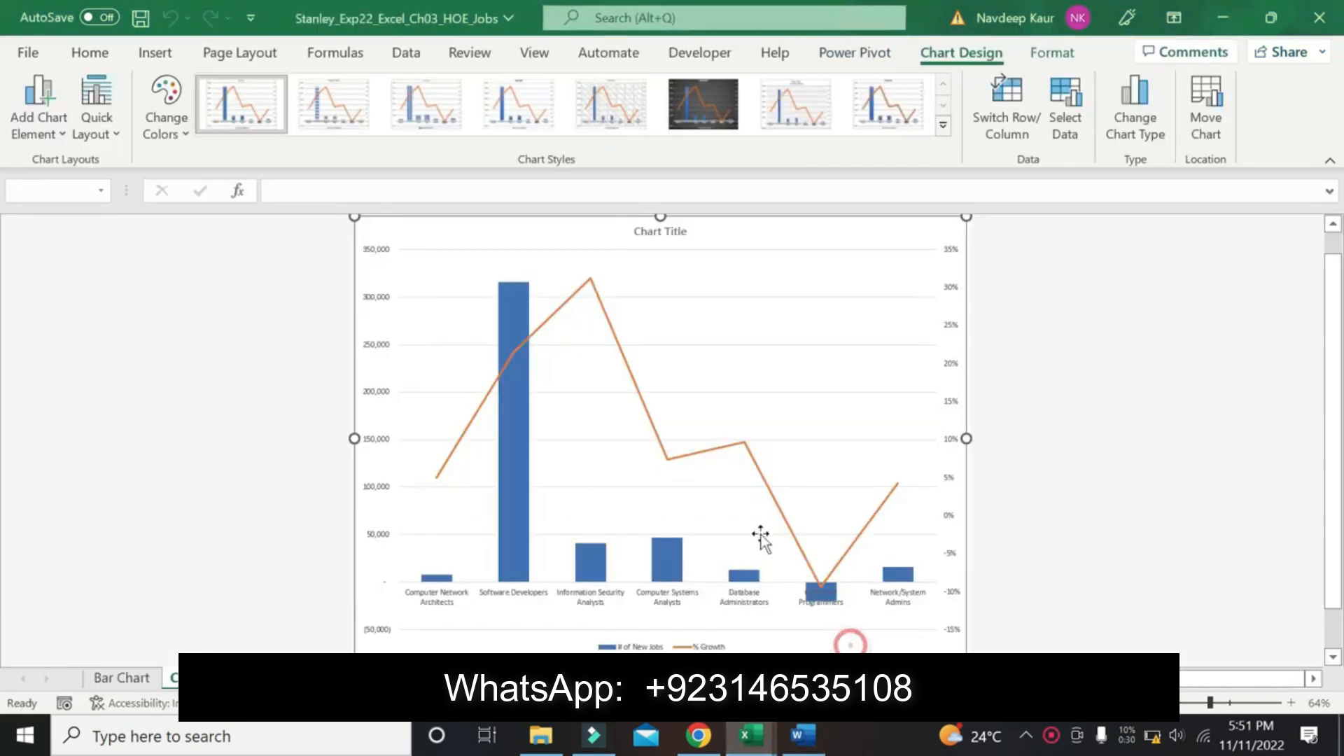
# Replace the combo chart's title with the copied text Number of New Jobs by 2029, without its source formatting.
pyautogui.click(645, 232)
pyautogui.tripleClick(680, 232)
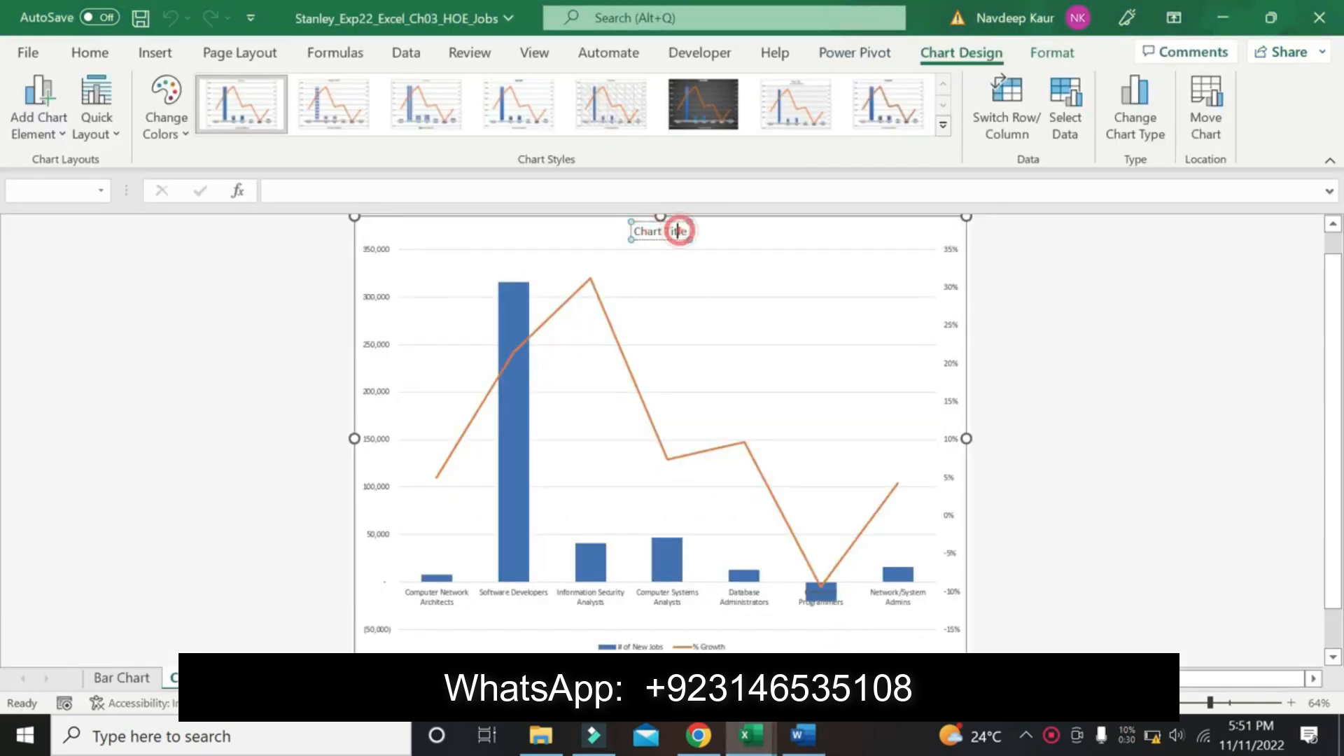
pyautogui.hotkey('ctrl', 'v')
pyautogui.click(795, 254)
pyautogui.click(824, 315)
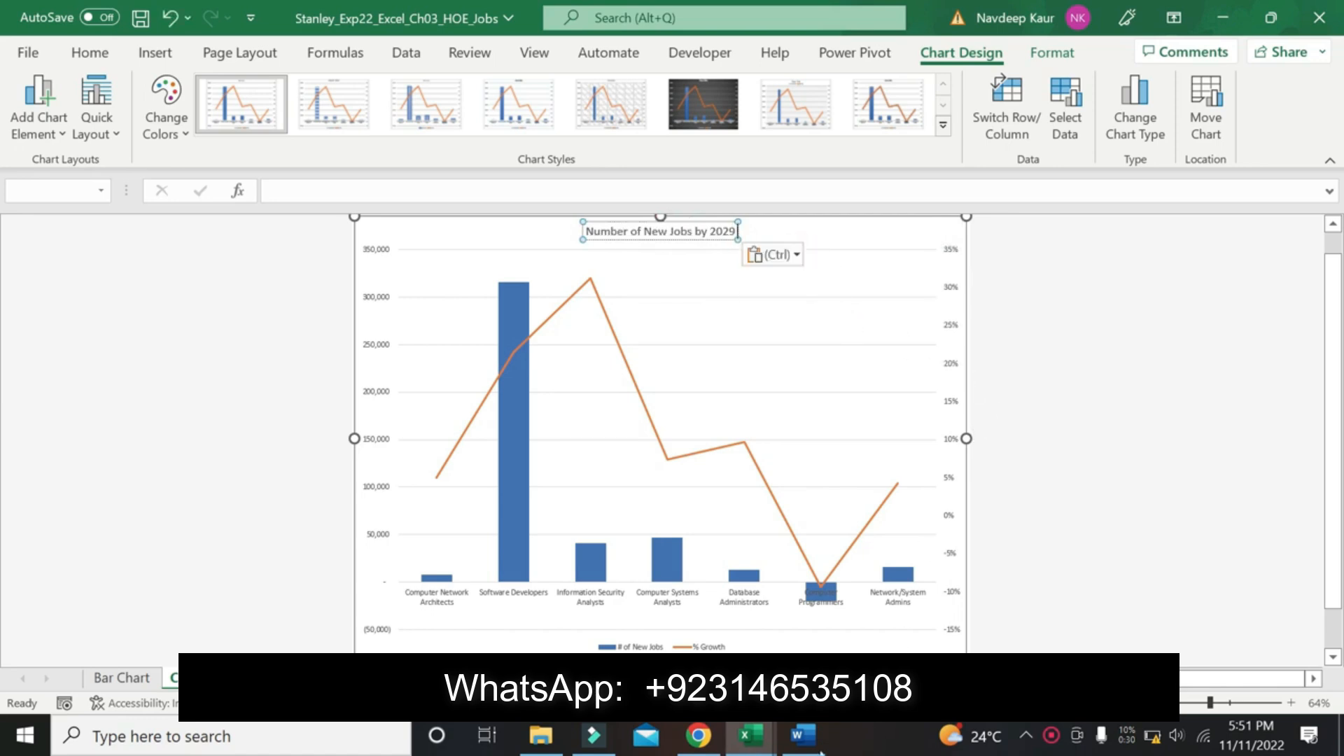
# Check the title formatting in Word, then apply bold and Black, Text 1 font color to the combo chart's title in Excel.
pyautogui.click(812, 746)
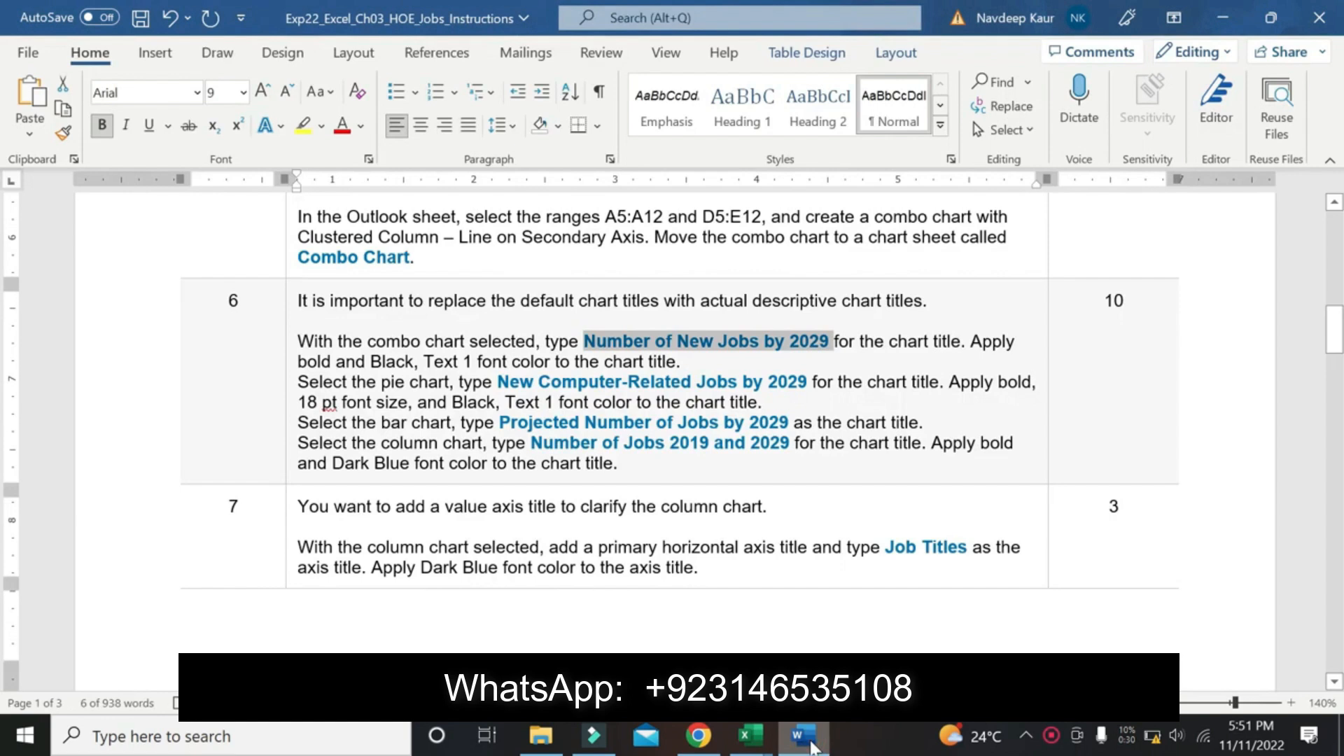
pyautogui.click(812, 746)
pyautogui.click(669, 231)
pyautogui.tripleClick(670, 232)
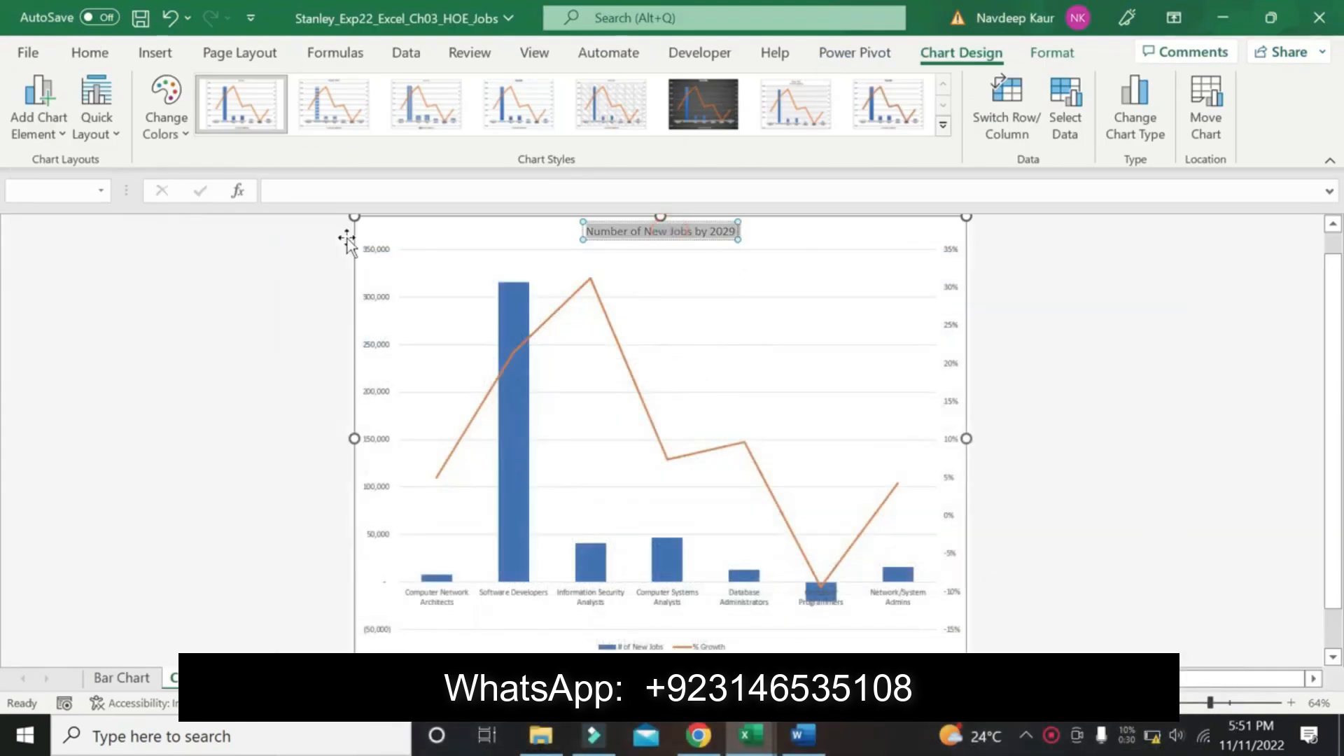
pyautogui.click(89, 55)
pyautogui.click(119, 126)
pyautogui.click(313, 126)
pyautogui.click(312, 211)
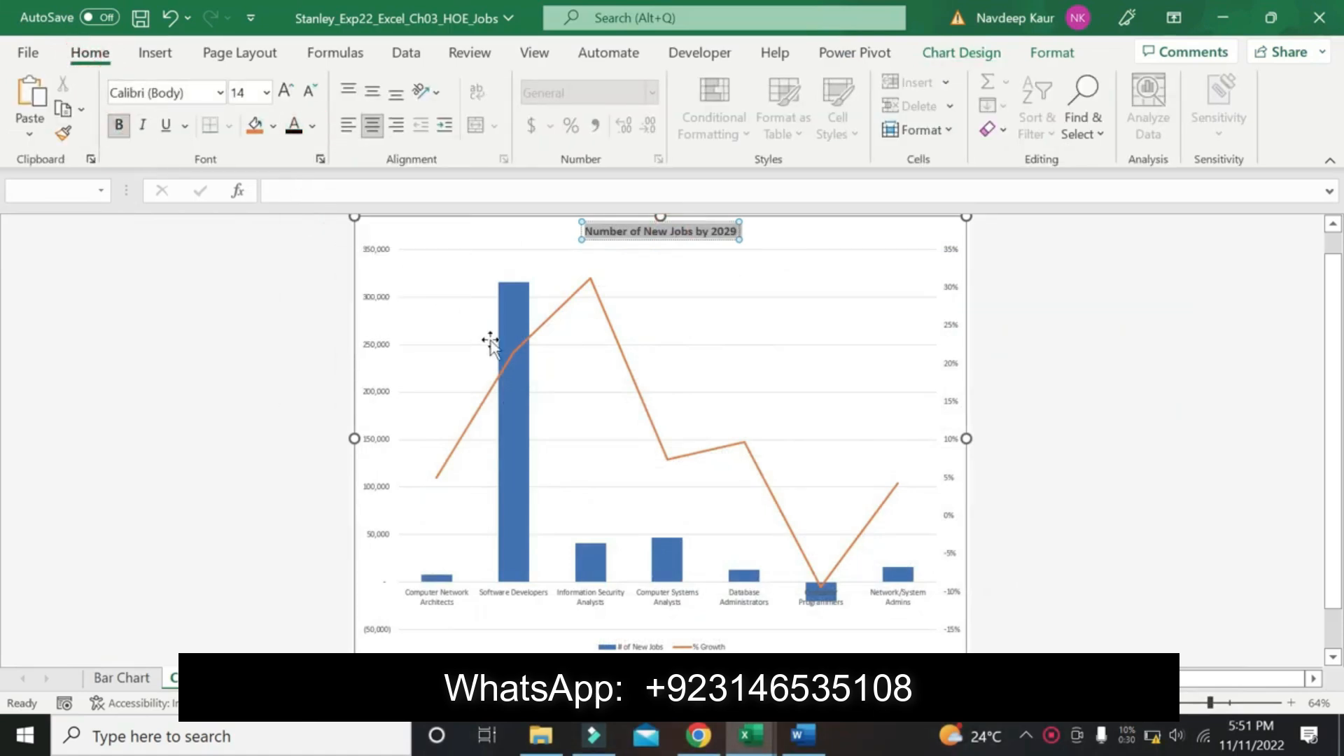
# Copy the title New Computer-Related Jobs by 2029 from step 6 in Word and switch to the pie chart in Excel.
pyautogui.click(799, 747)
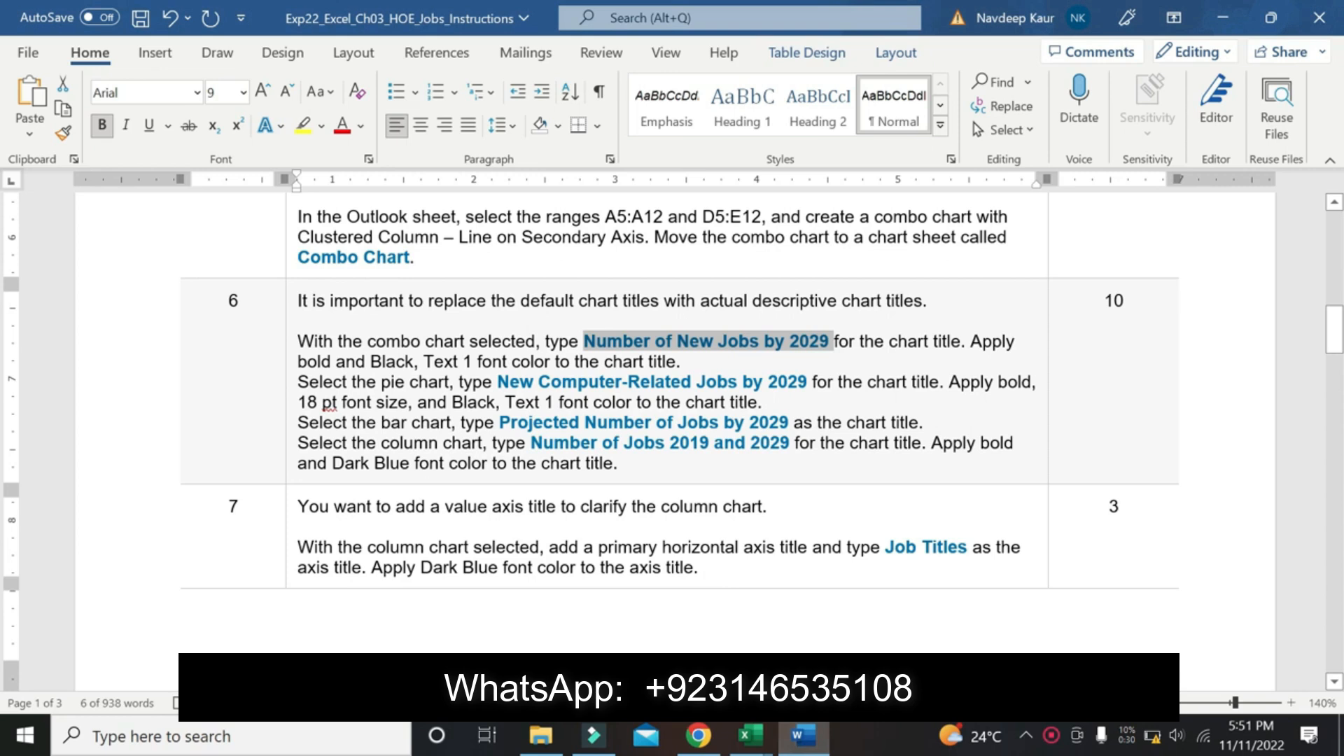
pyautogui.moveTo(497, 382); pyautogui.dragTo(811, 382)
pyautogui.hotkey('ctrl', 'c')
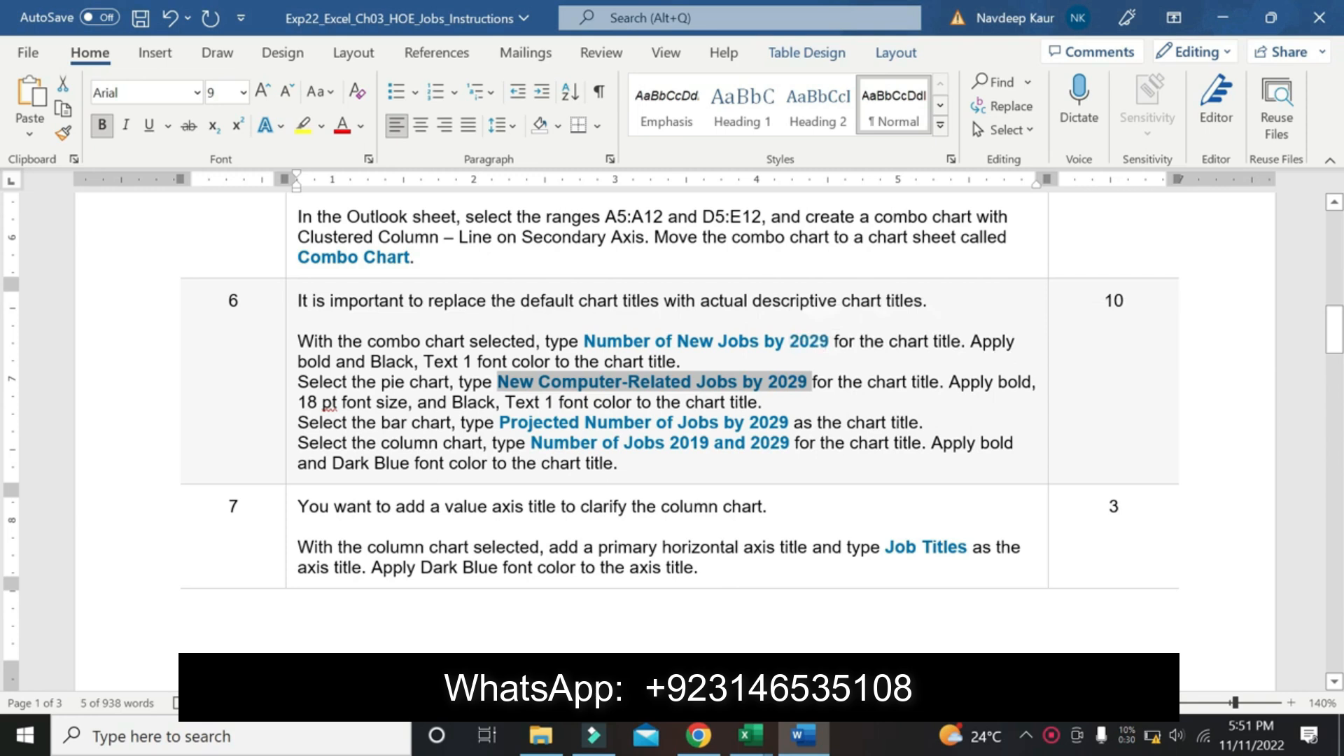
pyautogui.hotkey('alt', 'Tab')
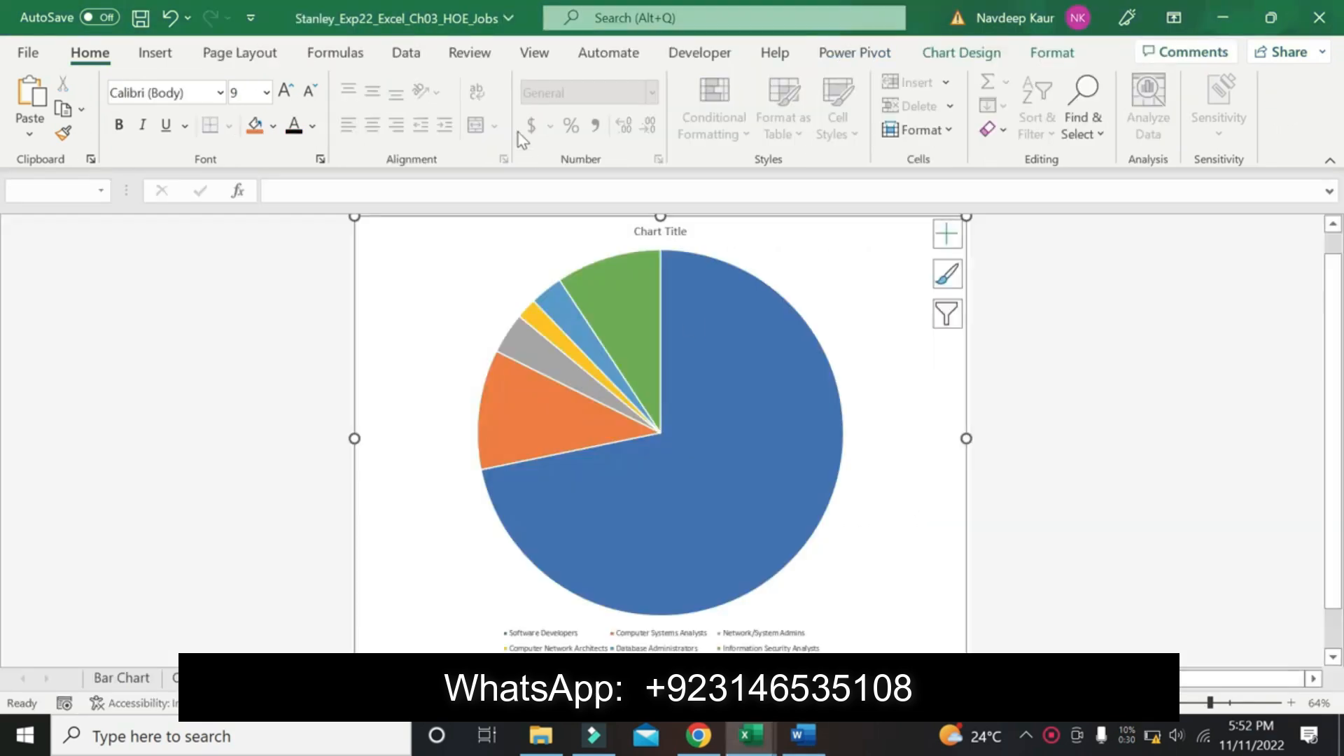
# Replace the pie chart's title with the copied text New Computer-Related Jobs by 2029, without its source formatting.
pyautogui.click(658, 231)
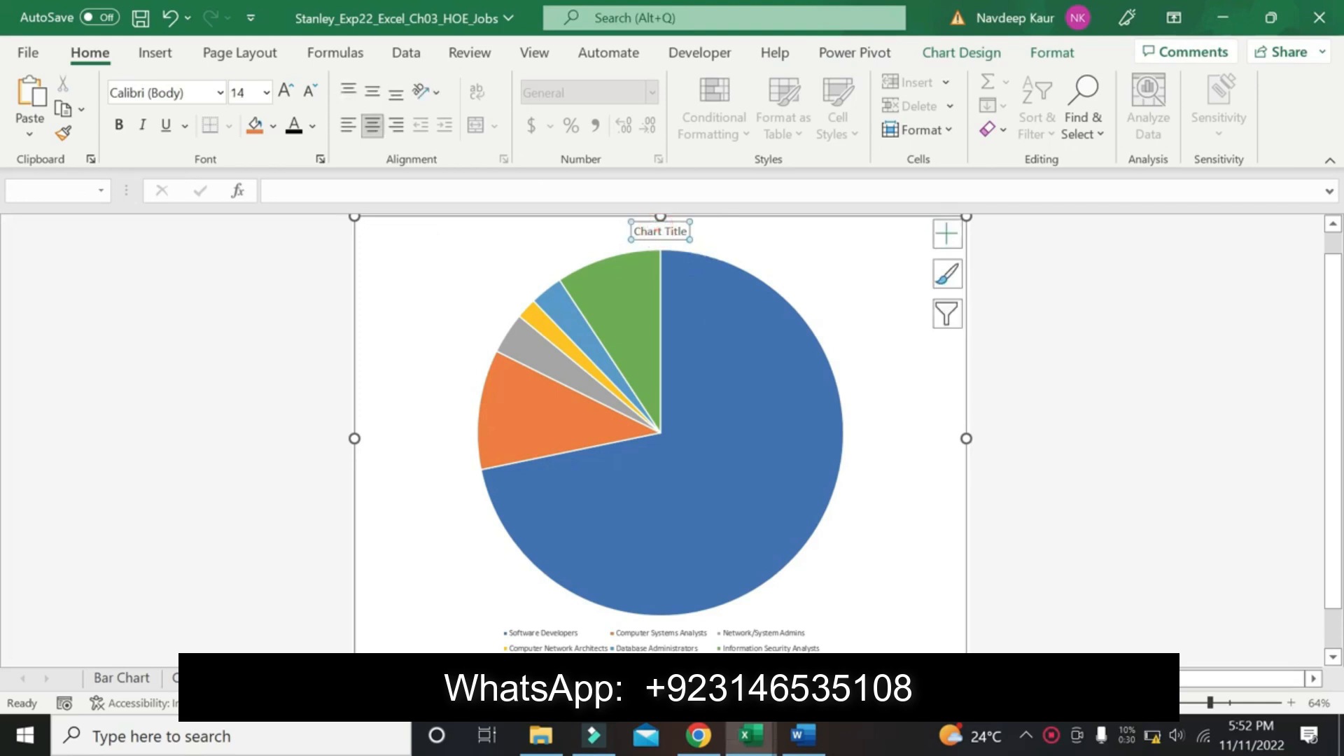
pyautogui.tripleClick(665, 231)
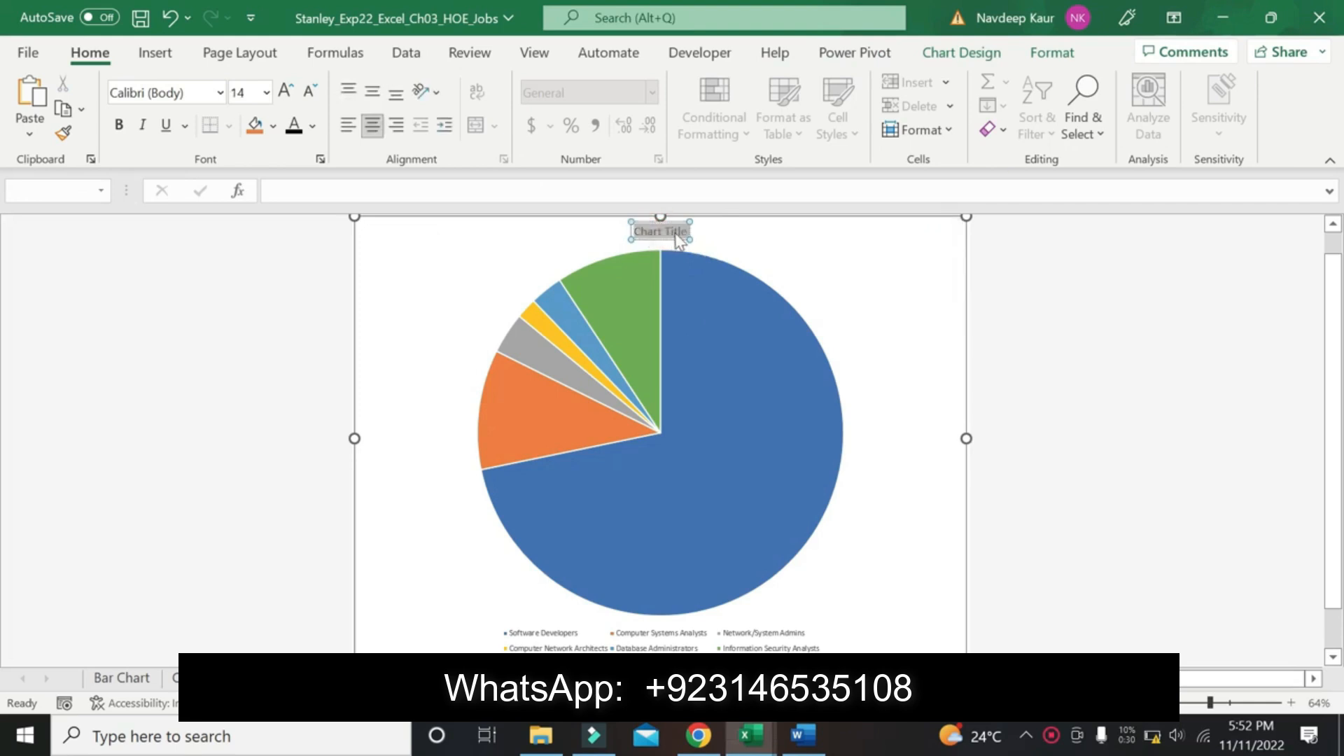
pyautogui.hotkey('ctrl', 'v')
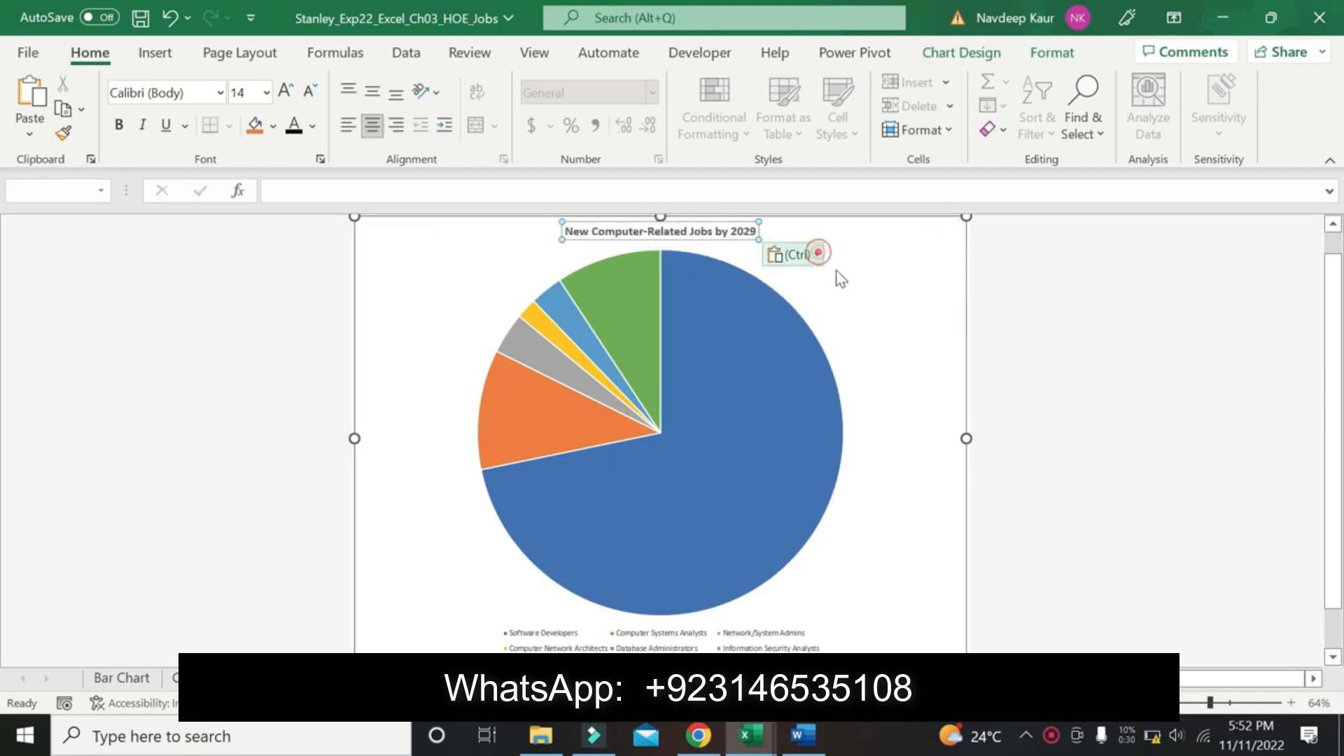
pyautogui.press('ctrl')
pyautogui.click(843, 314)
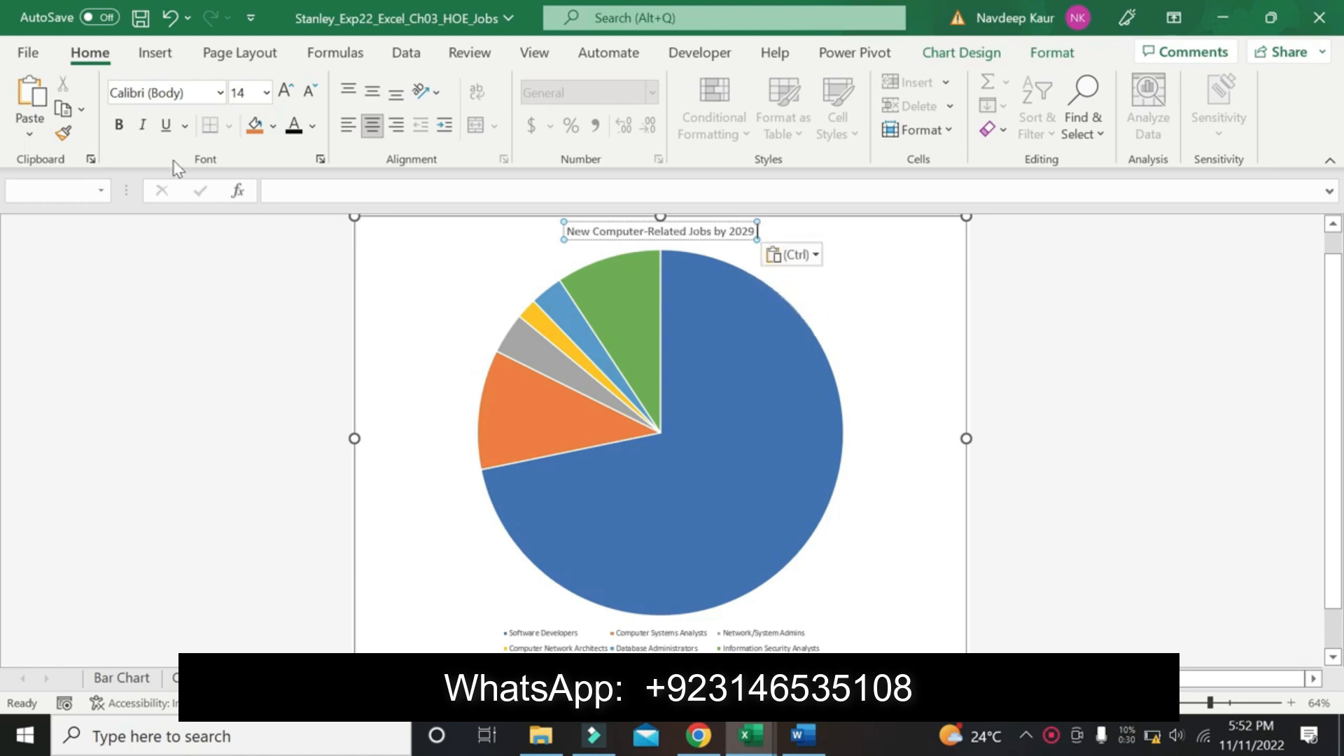
# Apply bold and Black, Text 1 font color to the pie chart's title.
pyautogui.tripleClick(600, 231)
pyautogui.click(119, 125)
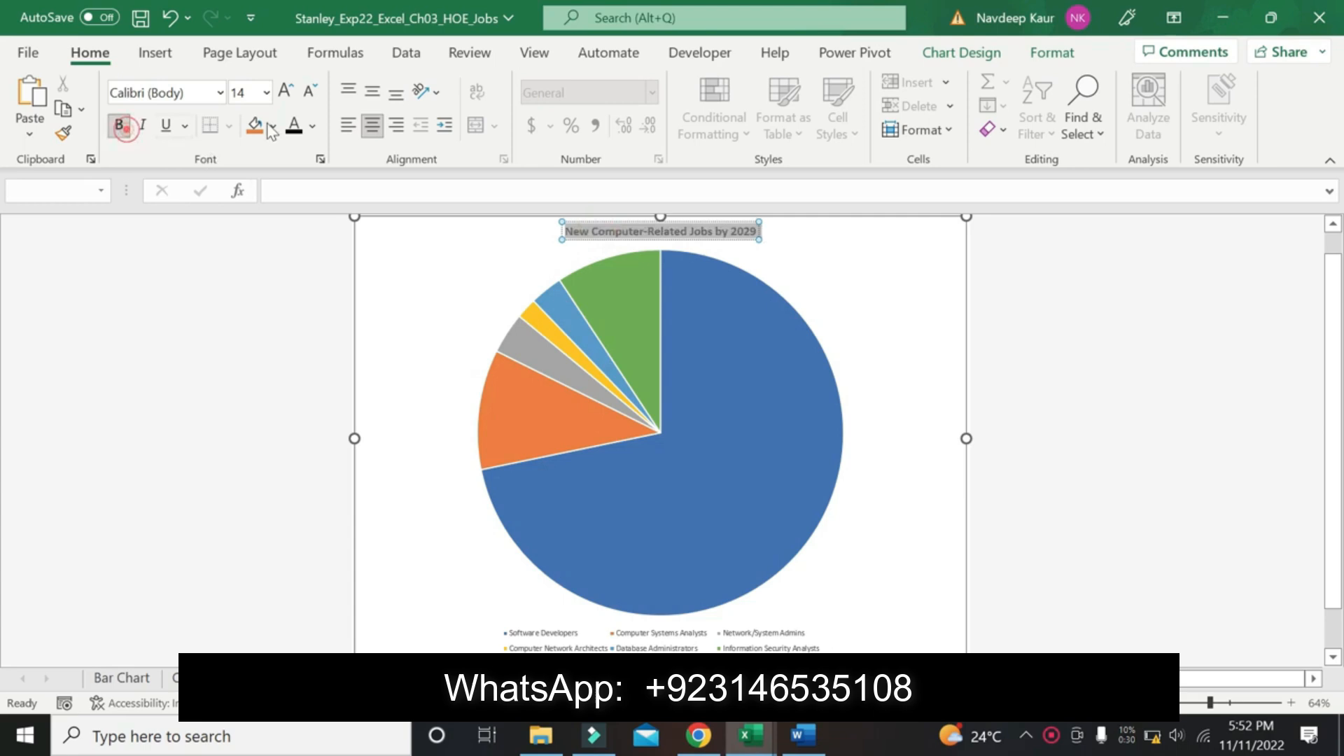
pyautogui.click(312, 126)
pyautogui.click(311, 211)
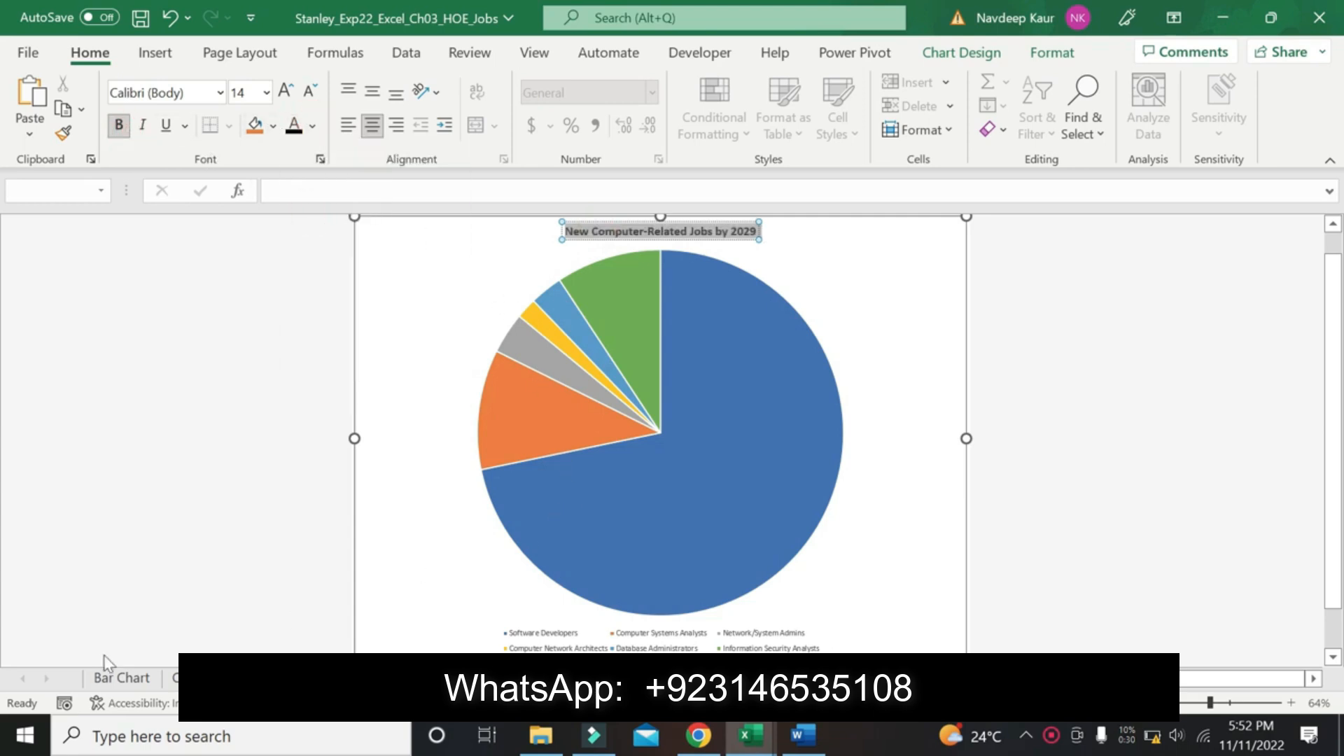
# Copy the title Projected Number of Jobs by 2029 from step 6 in Word and return to the Stanley_Exp22_Excel_Ch03_HOE_Jobs workbook in Excel.
pyautogui.click(803, 735)
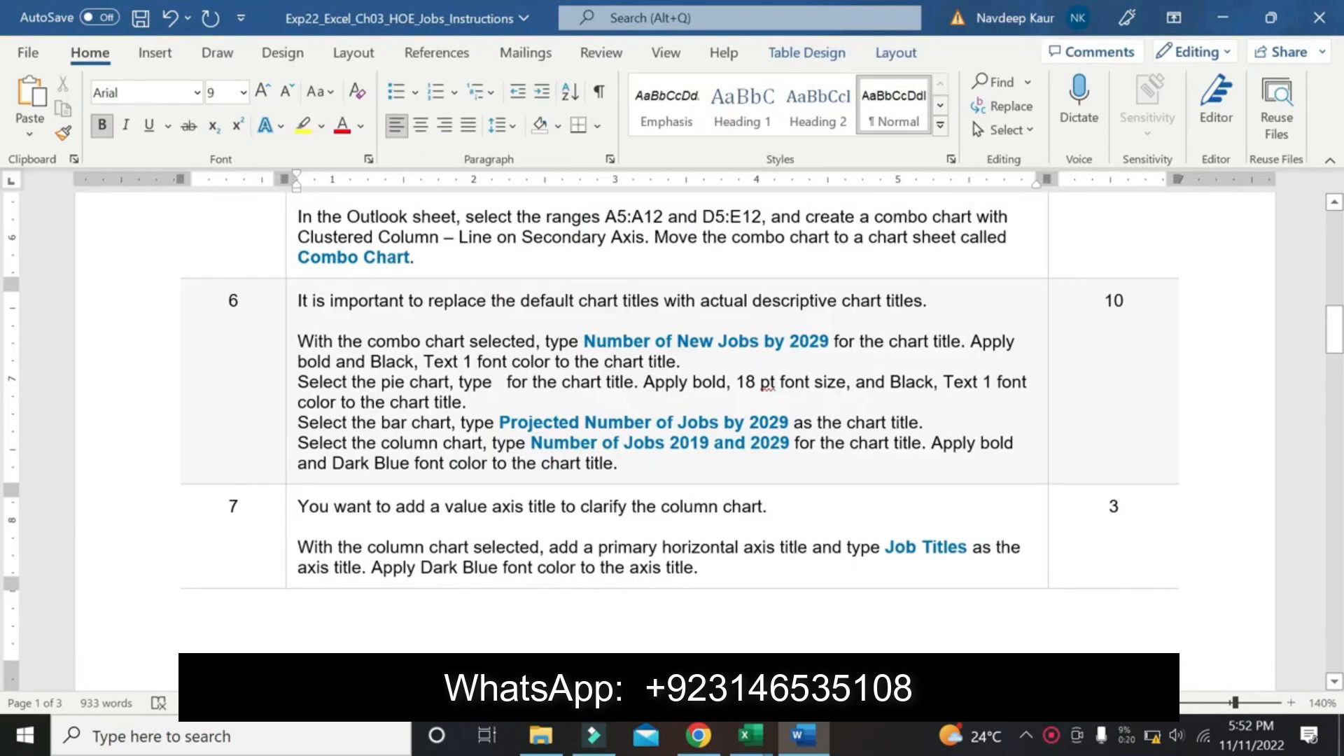
pyautogui.moveTo(500, 423); pyautogui.dragTo(793, 423)
pyautogui.hotkey('ctrl', 'c')
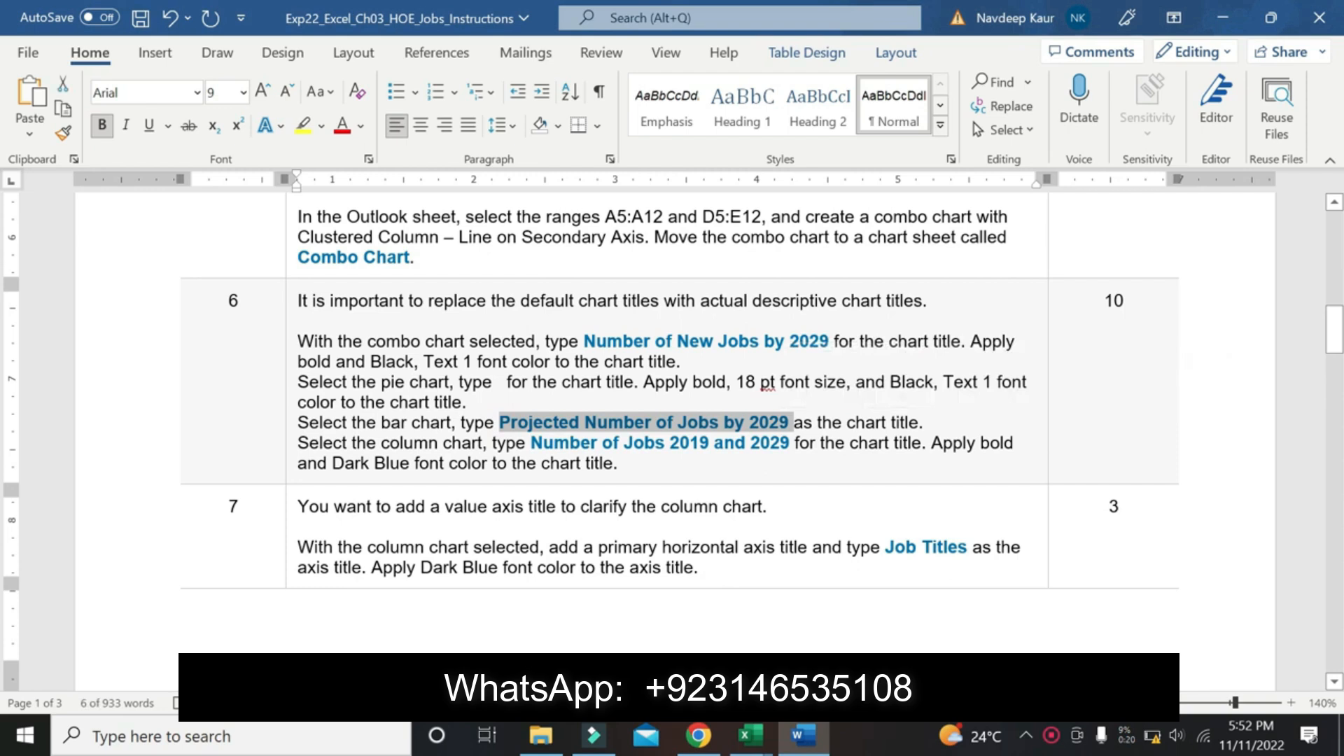
pyautogui.click(750, 735)
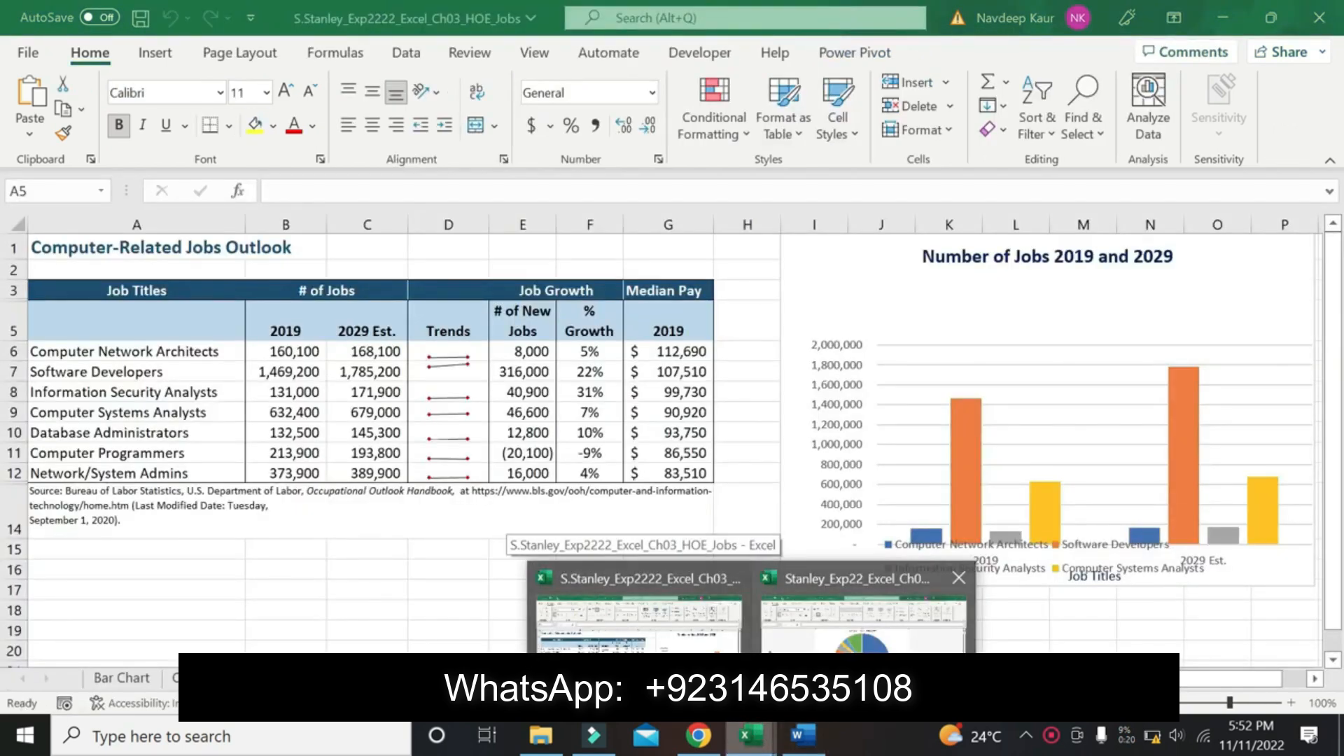
pyautogui.click(775, 644)
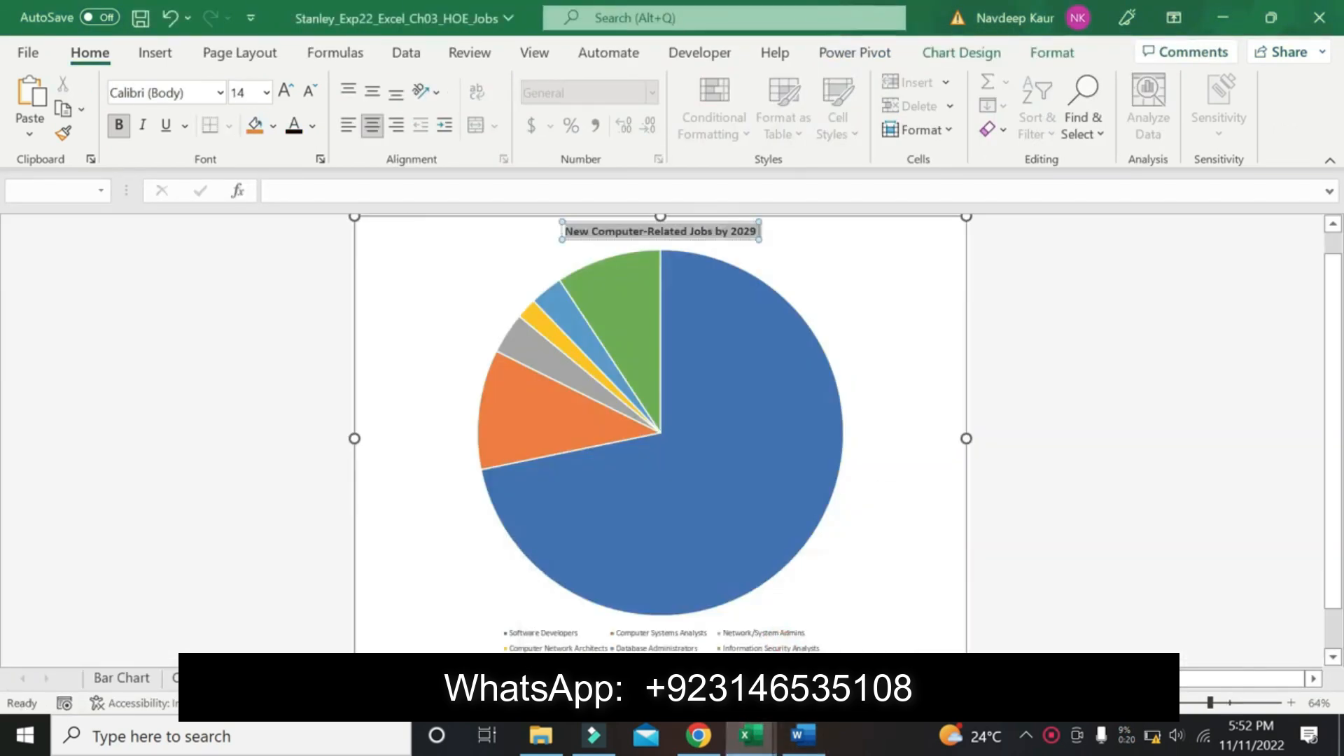
# Replace the title on the Bar Chart sheet with the copied text Projected Number of Jobs by 2029.
pyautogui.click(126, 678)
pyautogui.click(645, 231)
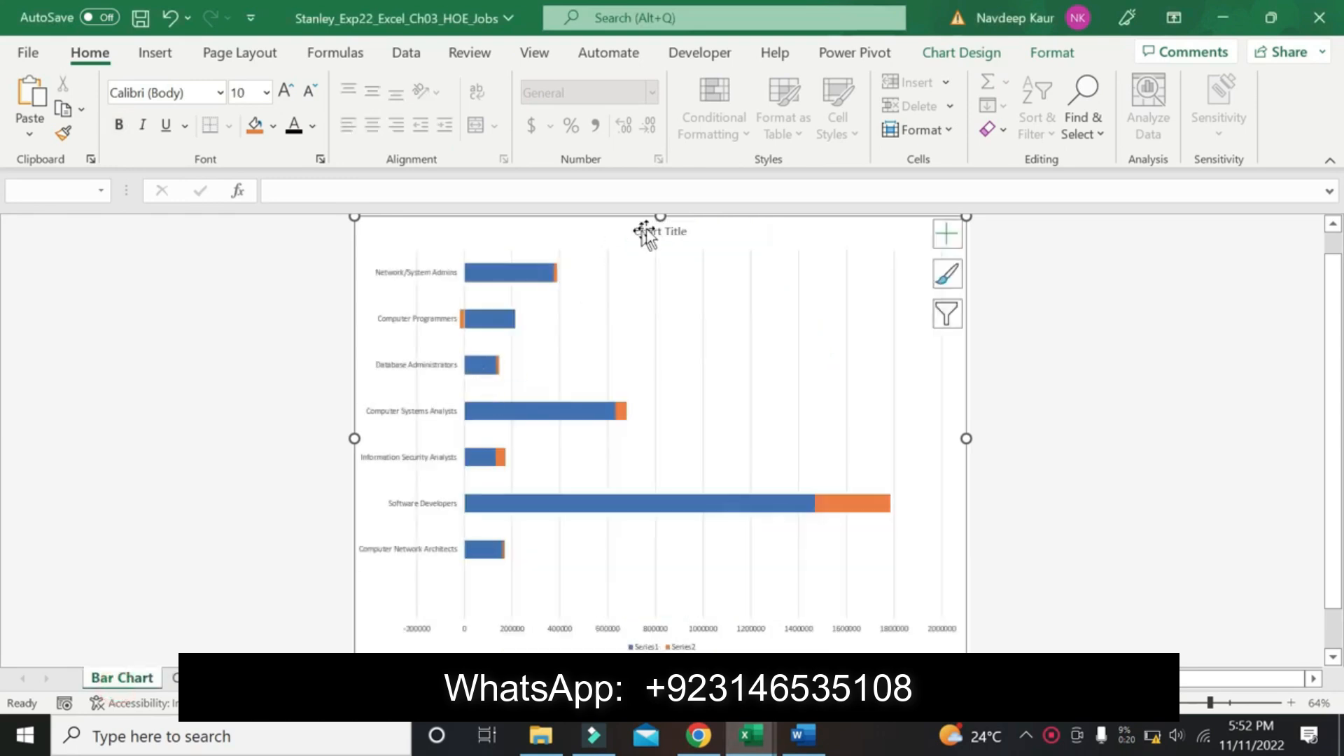
pyautogui.doubleClick(645, 231)
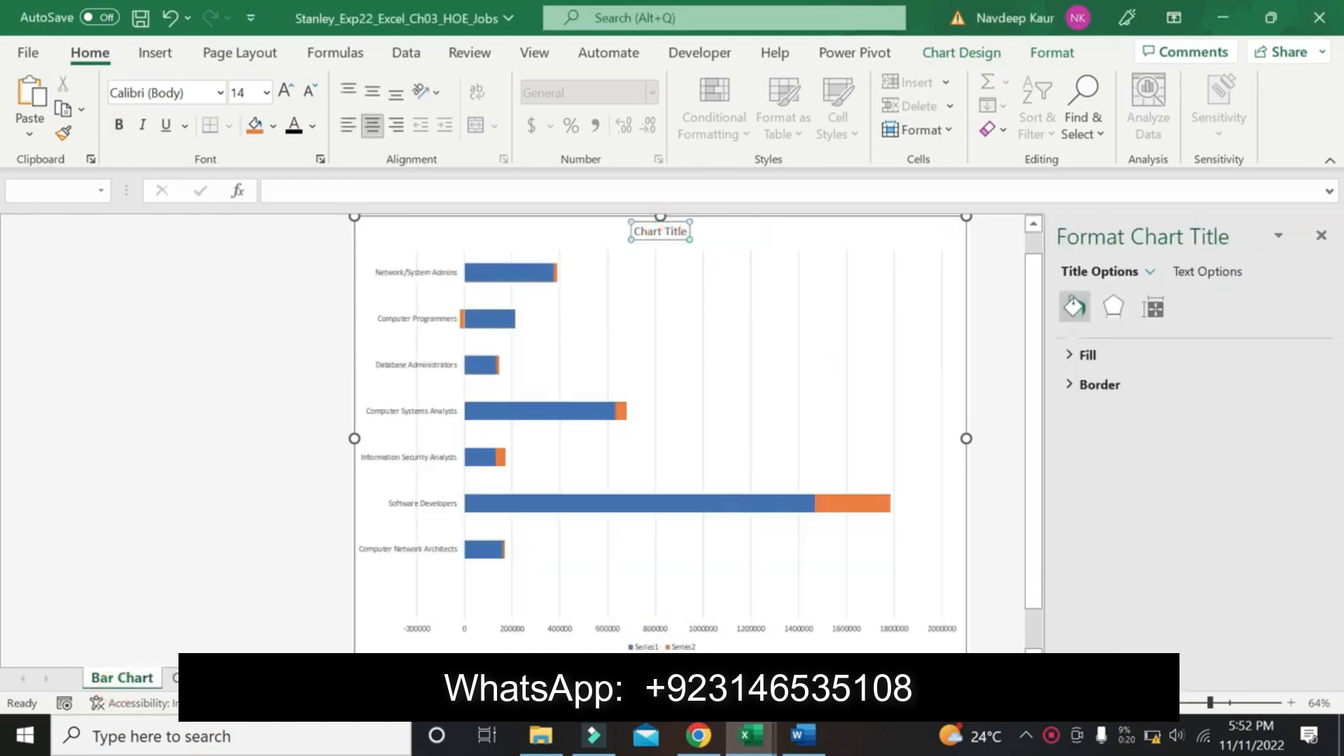
pyautogui.click(510, 228)
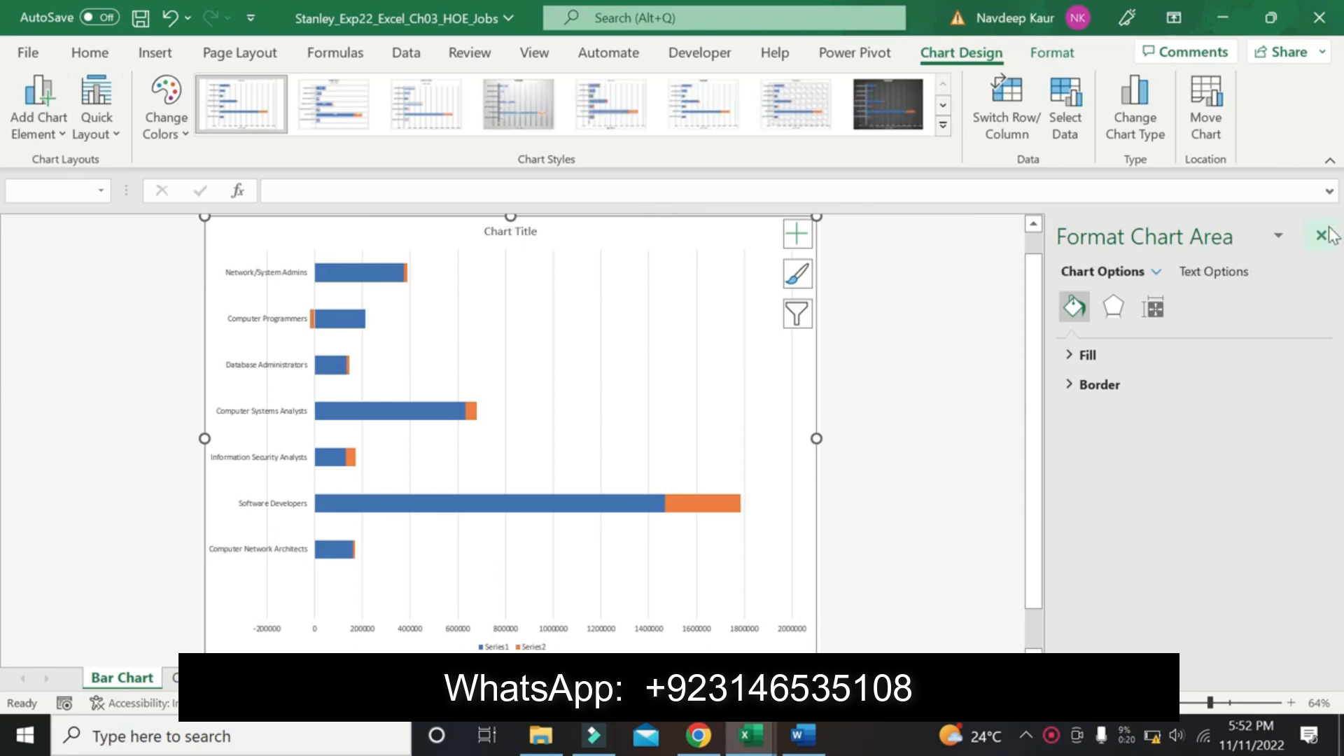
pyautogui.click(1322, 235)
pyautogui.click(672, 236)
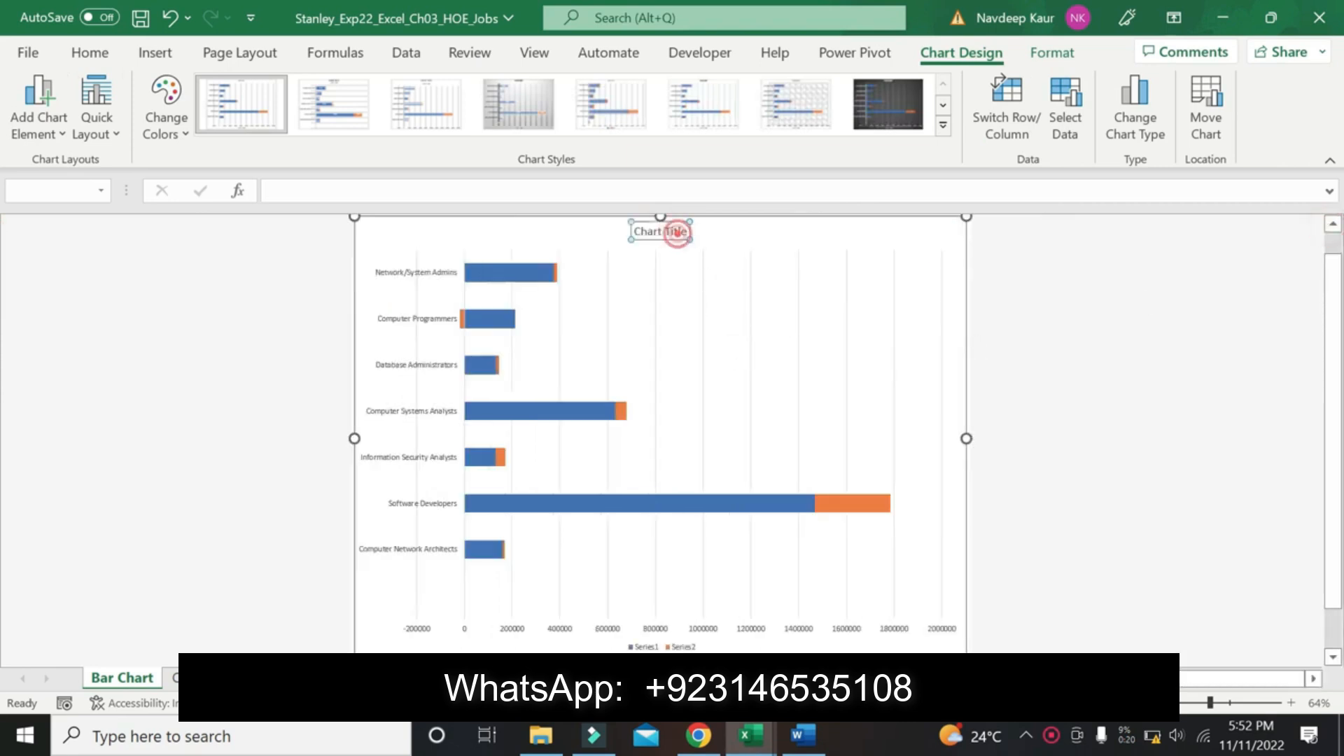
pyautogui.hotkey('ctrl', 'v')
# Copy the title Number of Jobs 2019 and 2029 from step 6 in Word and switch to the column chart's worksheet in Excel.
pyautogui.click(805, 736)
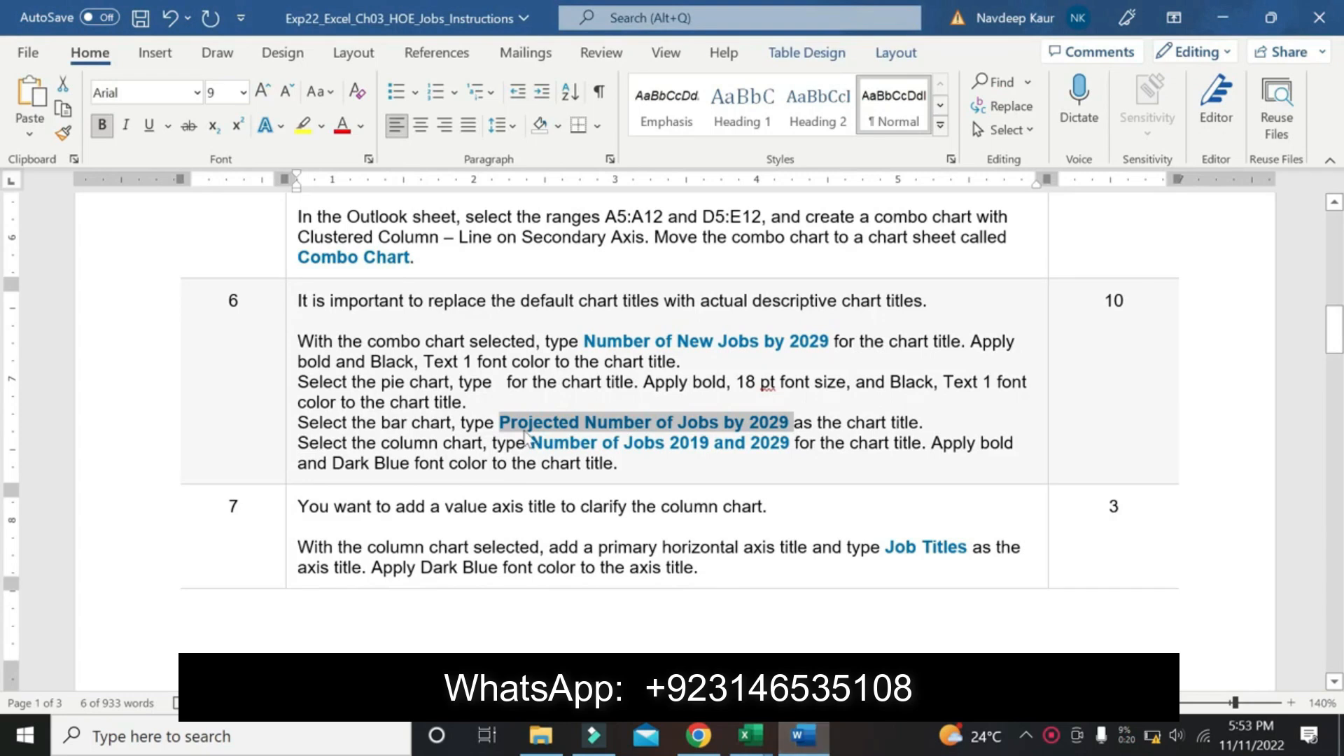
pyautogui.moveTo(534, 446); pyautogui.dragTo(783, 441)
pyautogui.hotkey('ctrl', 'c')
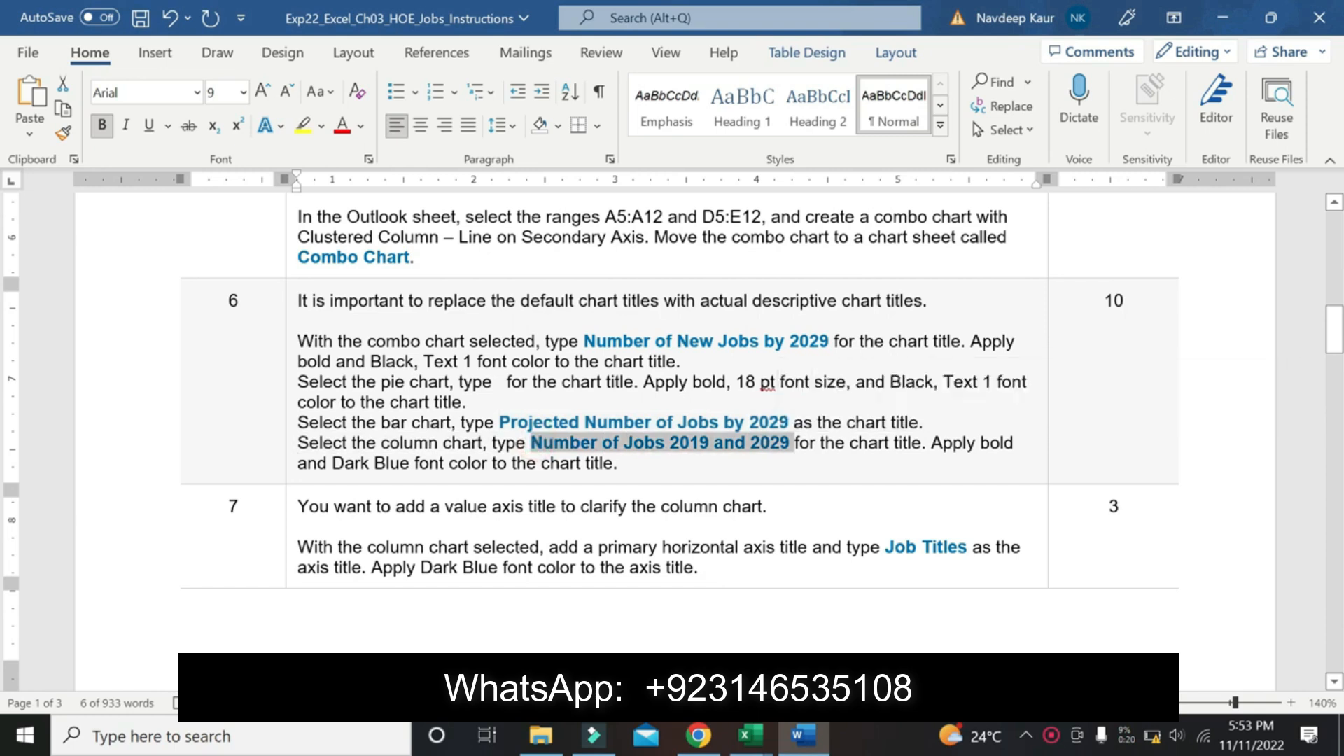
pyautogui.moveTo(756, 728)
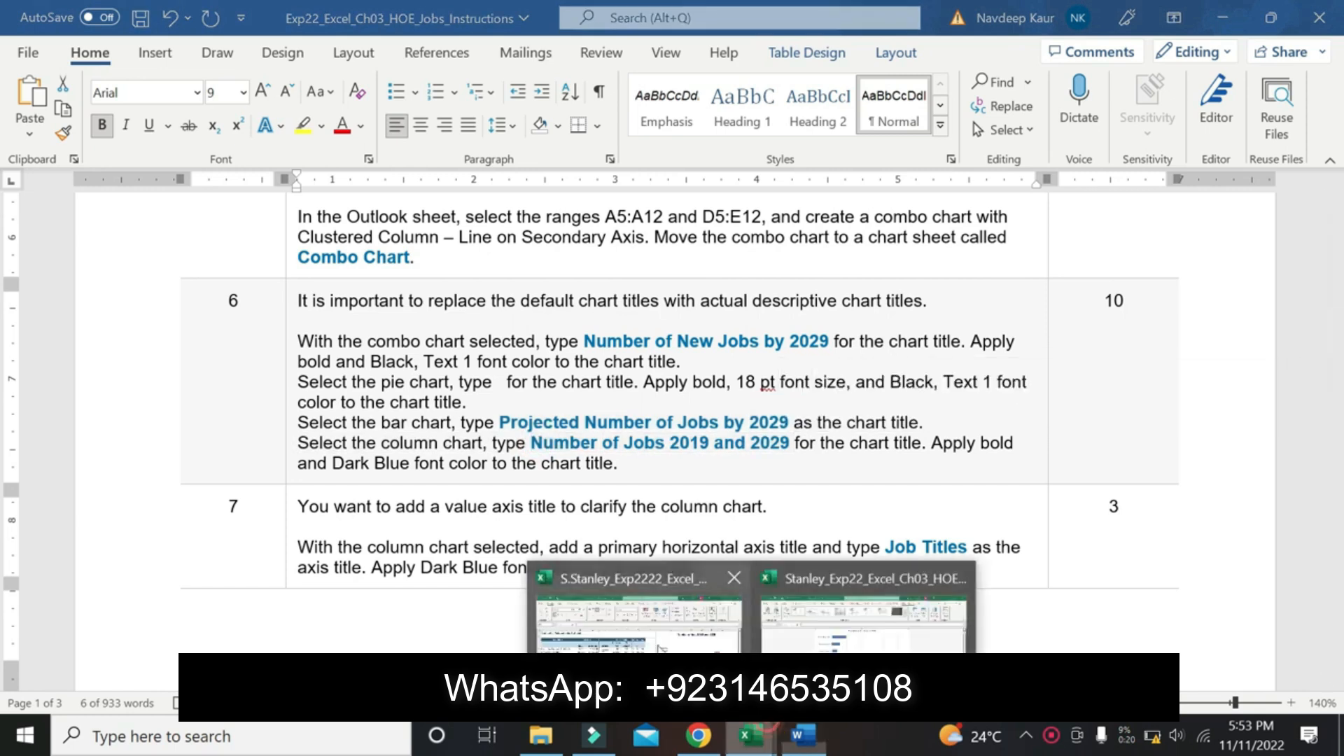
pyautogui.click(536, 625)
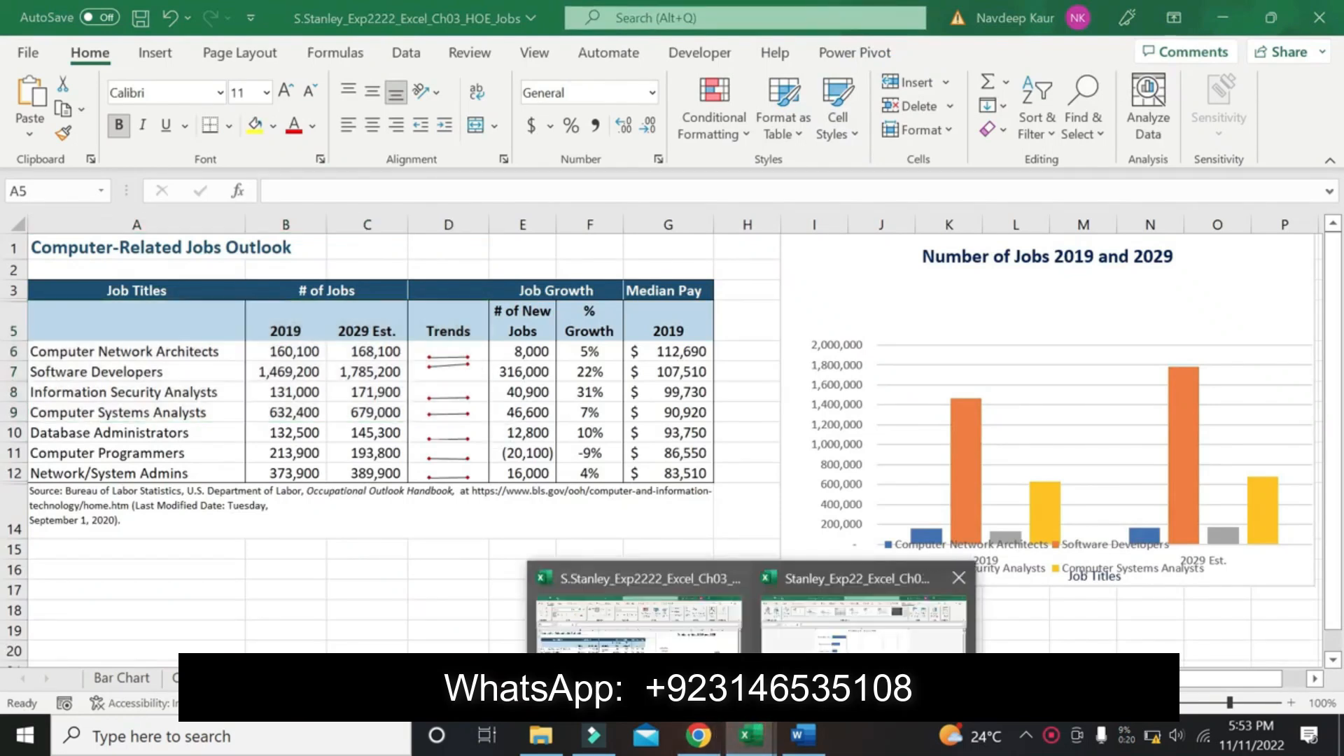
pyautogui.click(811, 659)
pyautogui.click(304, 678)
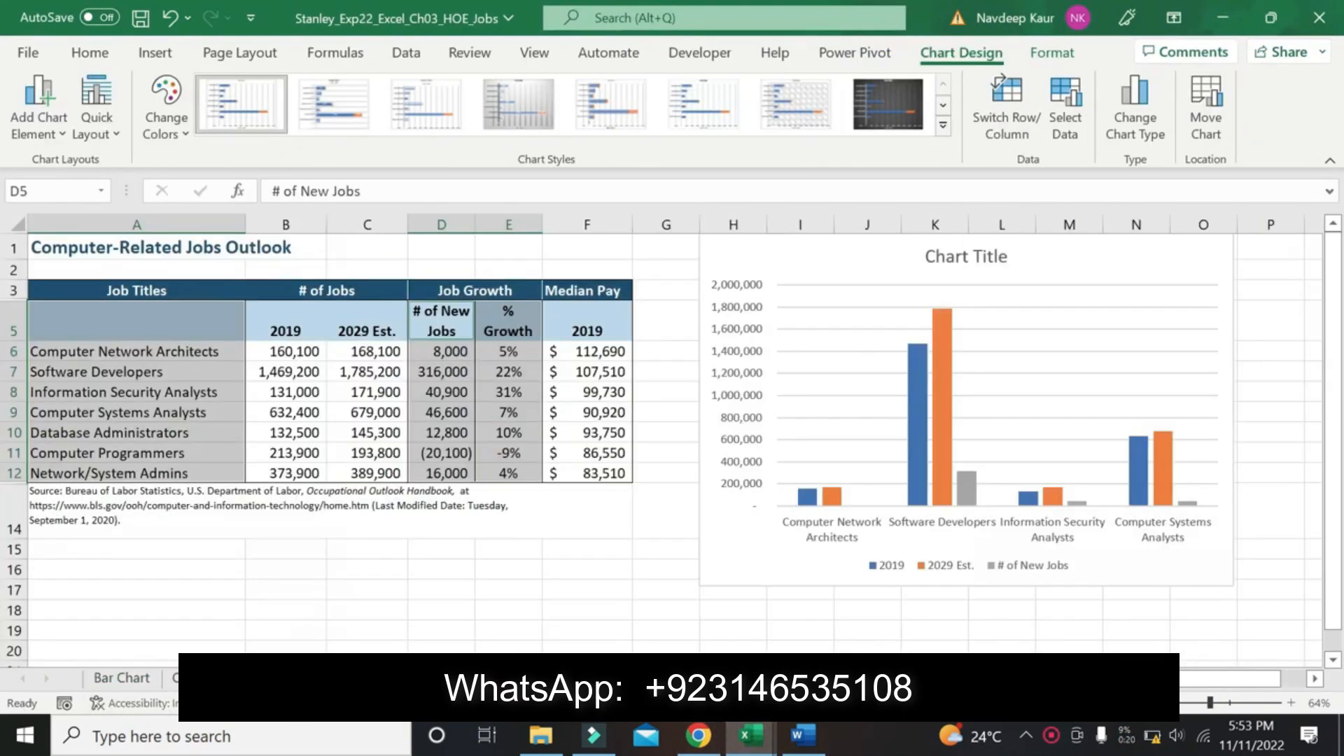
# Replace the column chart's title with the copied text Number of Jobs 2019 and 2029.
pyautogui.click(974, 256)
pyautogui.click(974, 256)
pyautogui.hotkey('ctrl', 'v')
pyautogui.hotkey('ctrl', 'a')
pyautogui.hotkey('ctrl', 'v')
pyautogui.click(1152, 285)
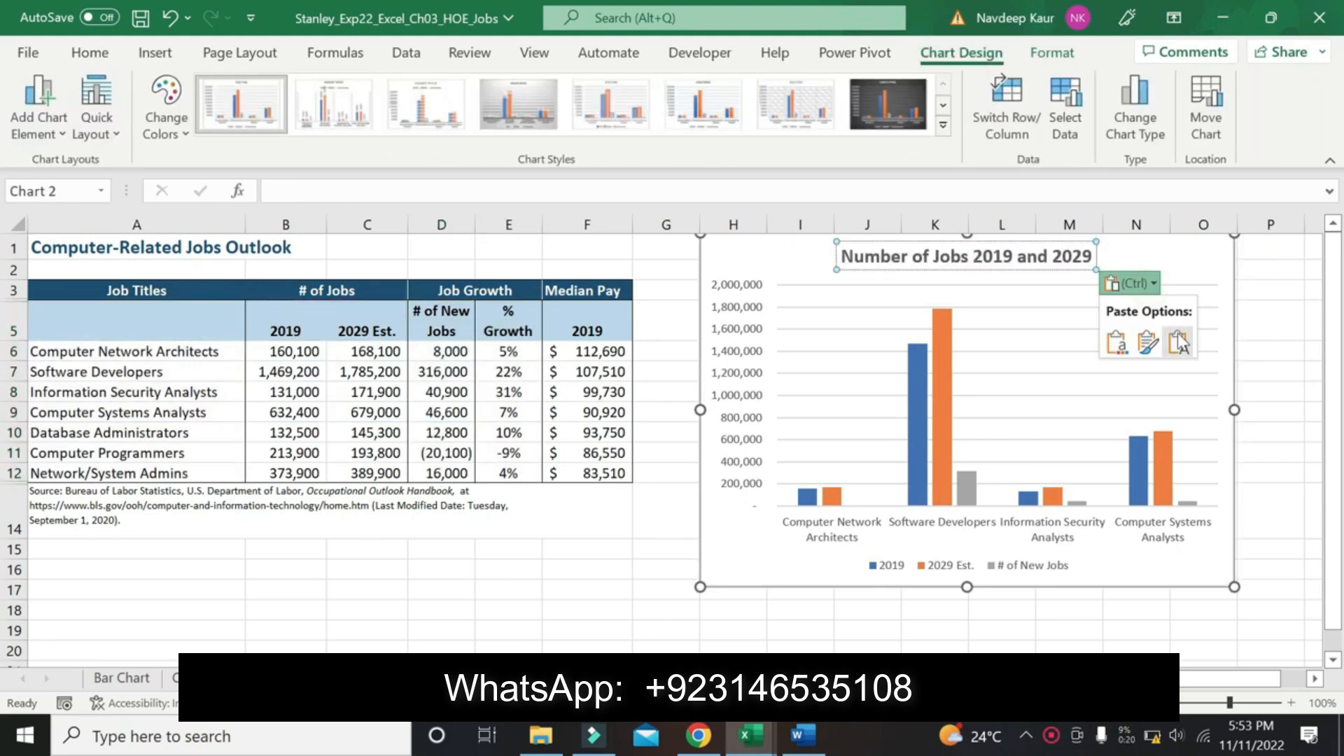
pyautogui.click(1181, 343)
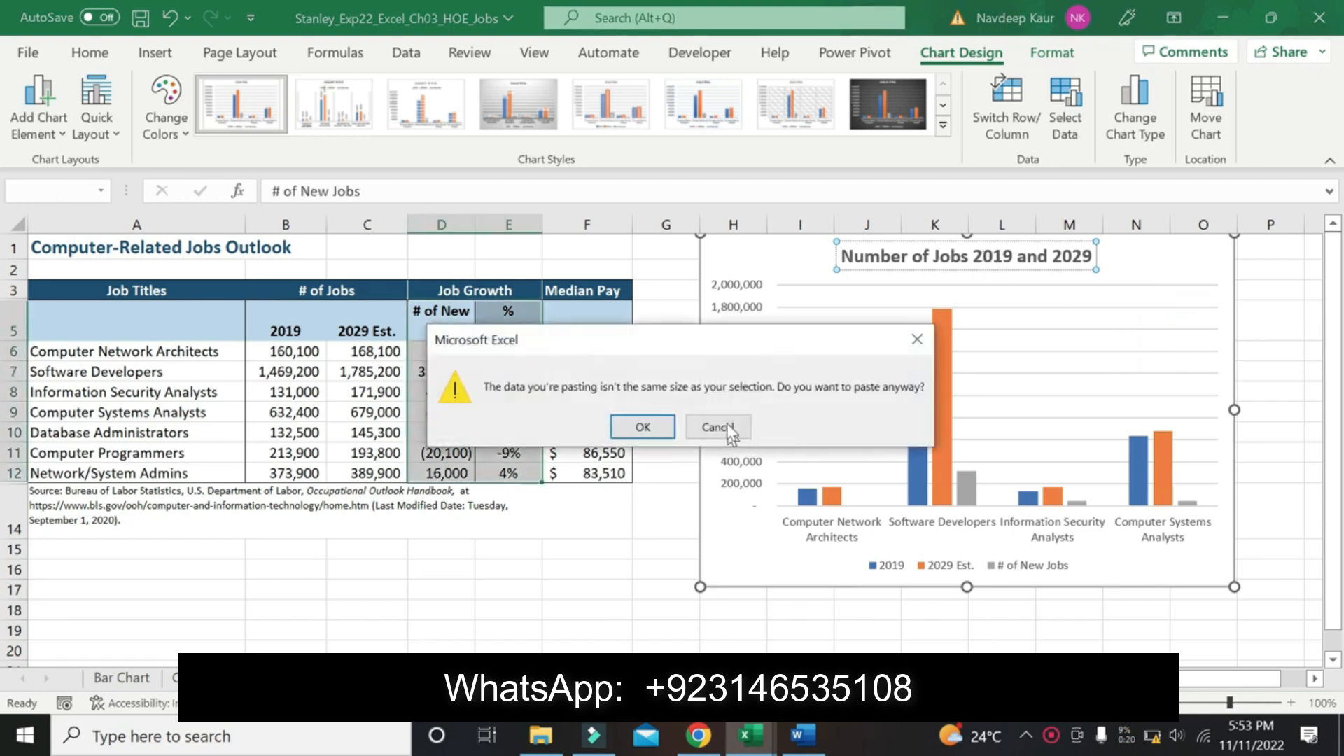
pyautogui.click(642, 427)
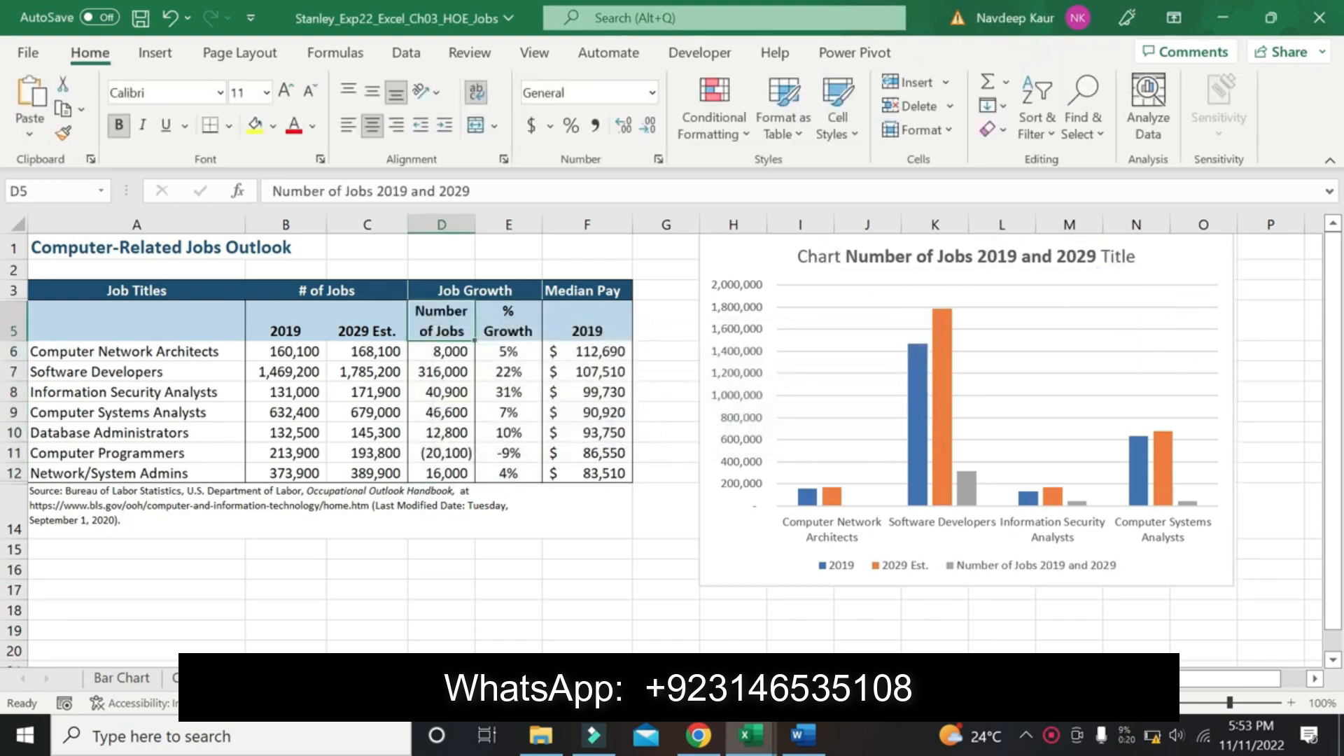
pyautogui.tripleClick(958, 258)
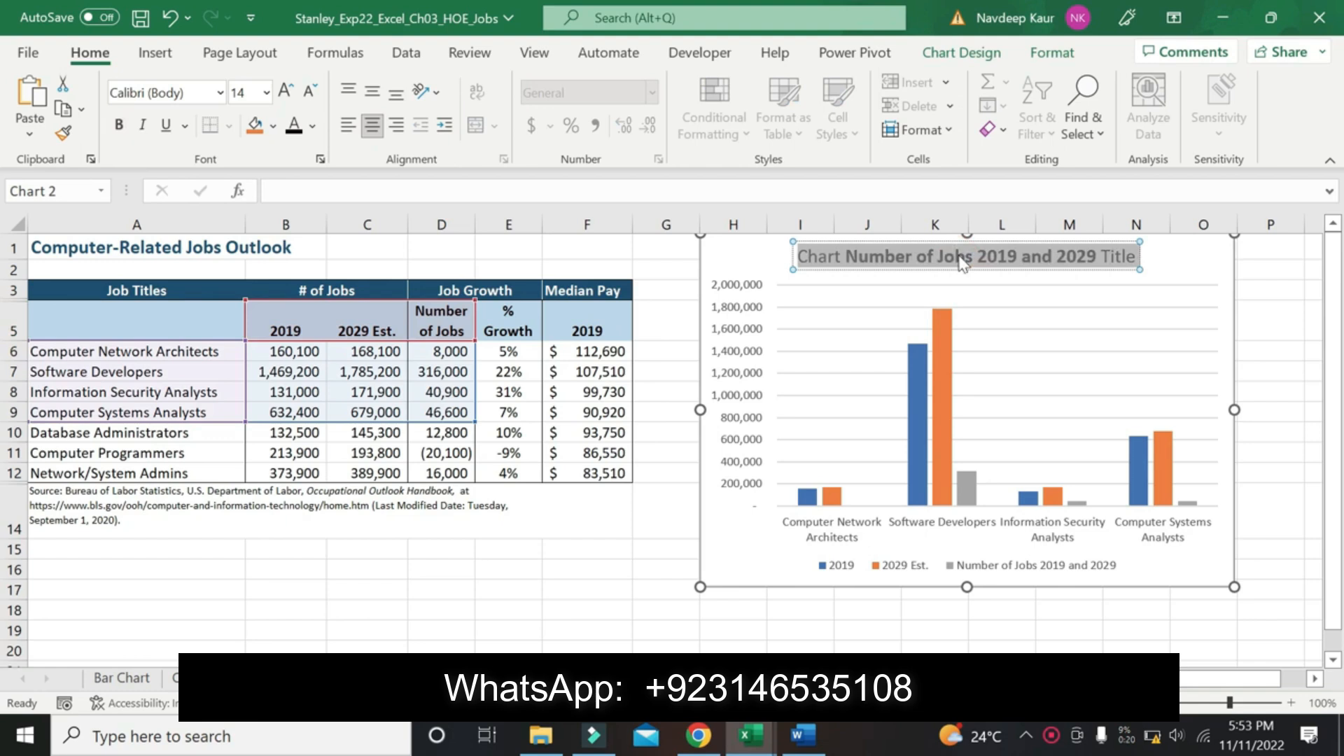
pyautogui.hotkey('ctrl', 'v')
# Apply bold and the standard Blue font color to the column chart's title, checking the required formatting in Word.
pyautogui.hotkey('ctrl', 'a')
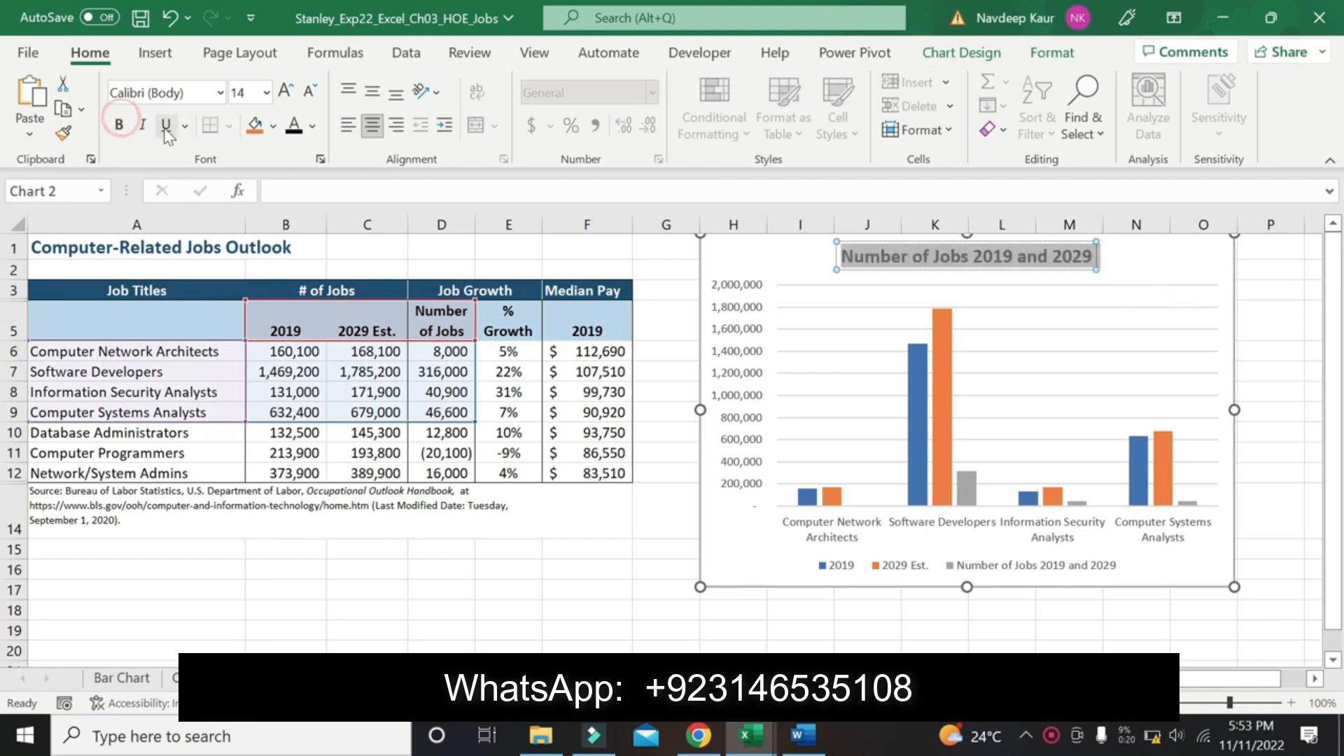
pyautogui.click(313, 126)
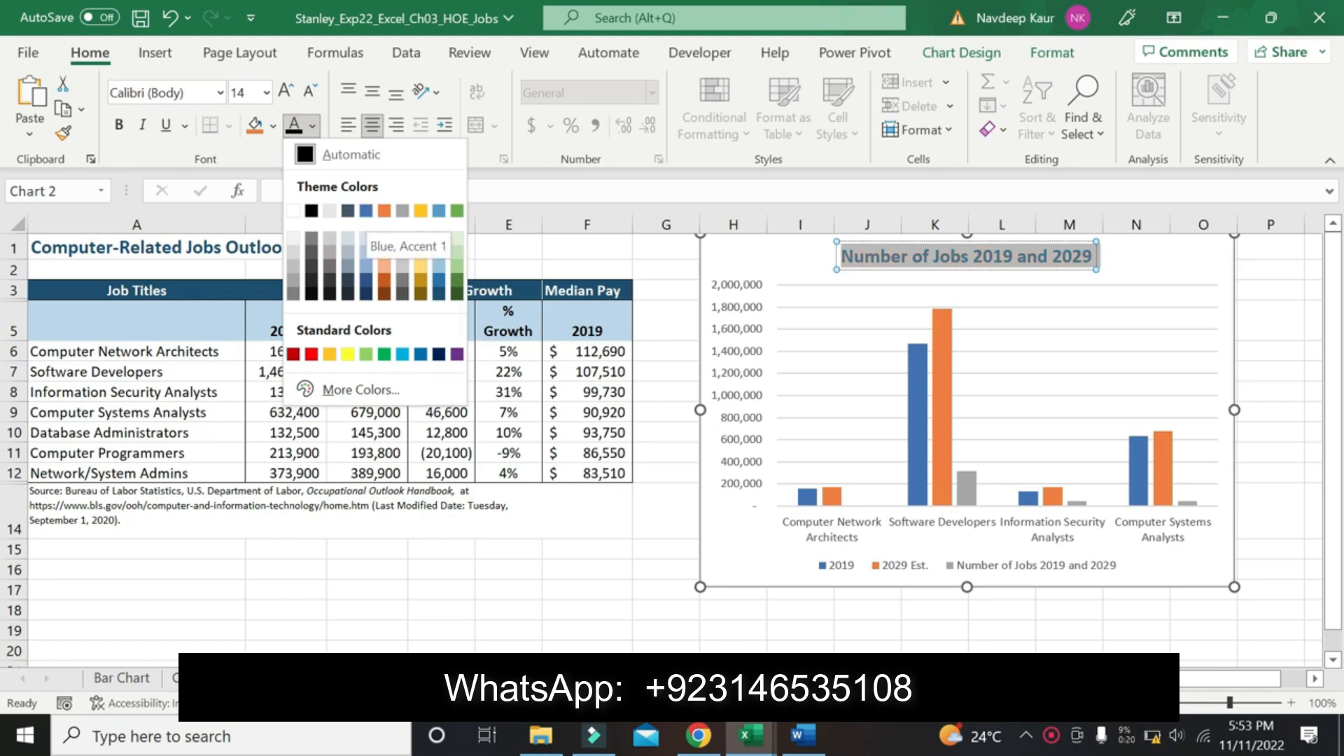
pyautogui.click(796, 746)
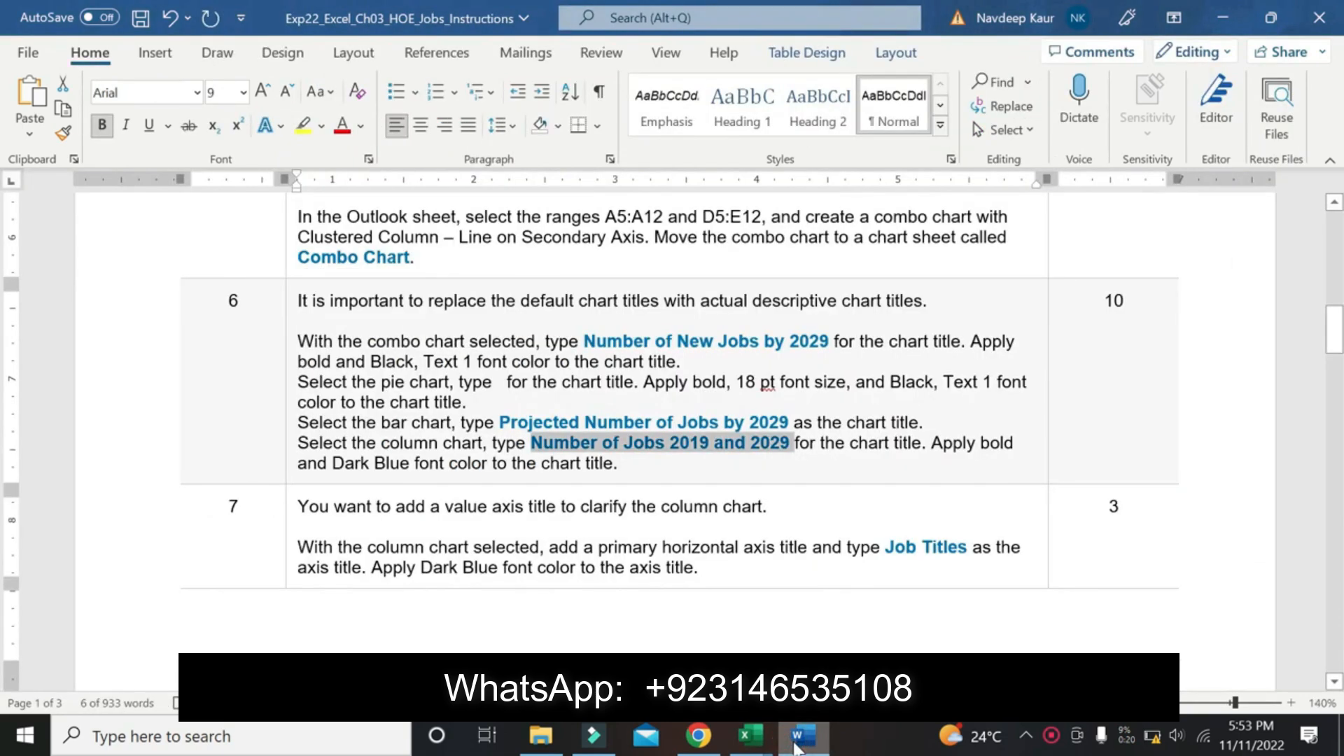
pyautogui.click(751, 737)
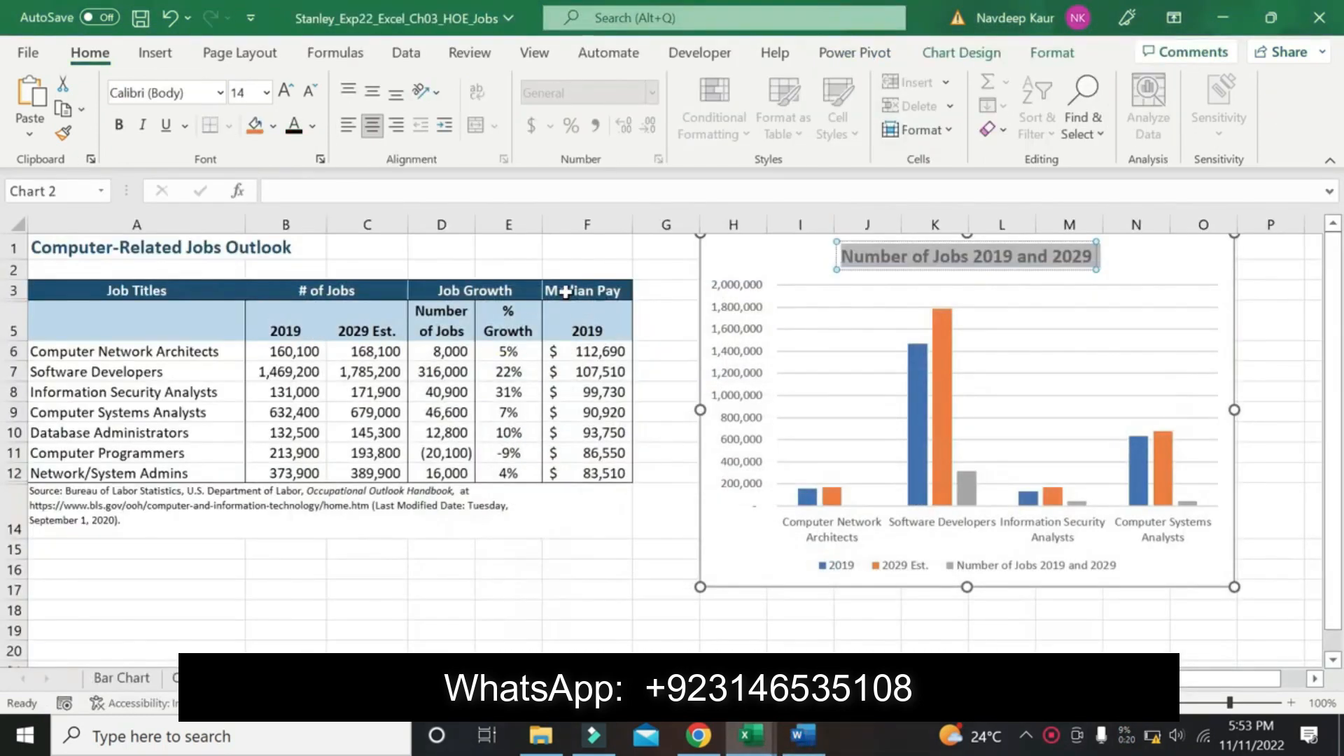
pyautogui.click(312, 127)
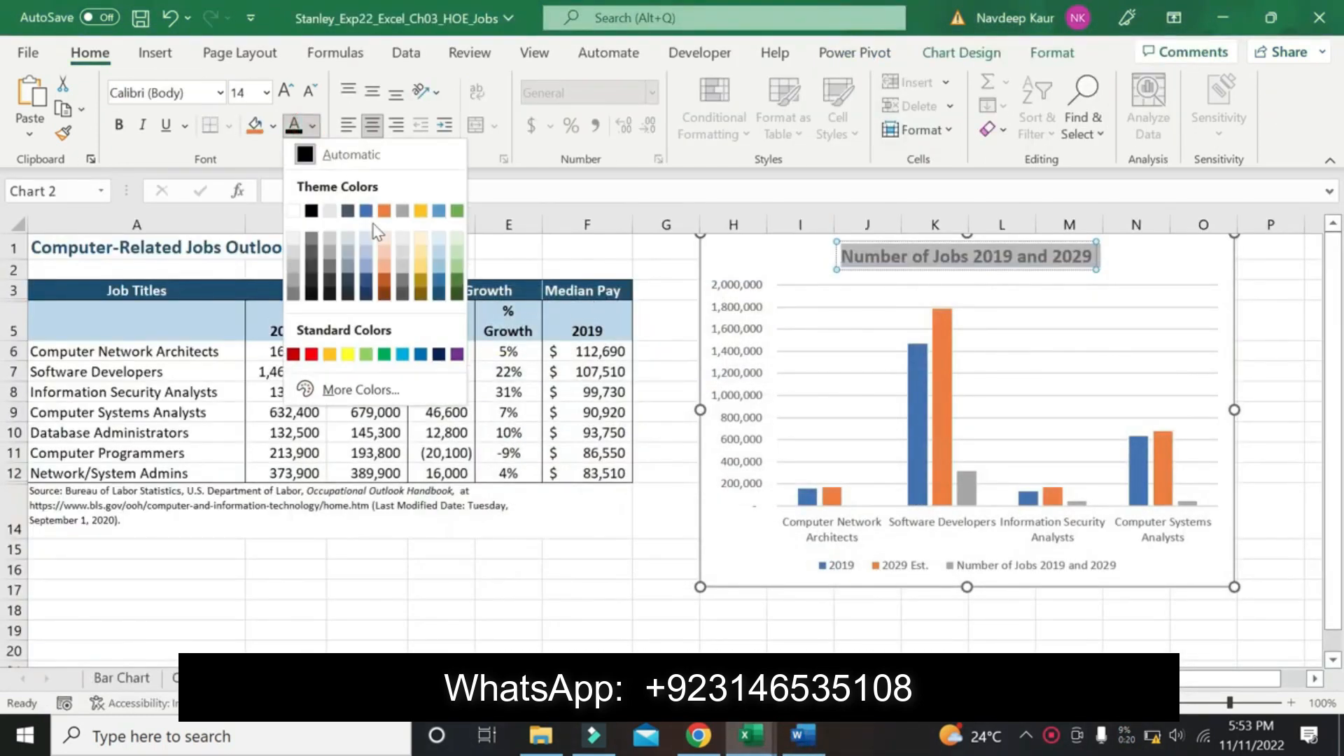
pyautogui.click(375, 225)
pyautogui.click(312, 127)
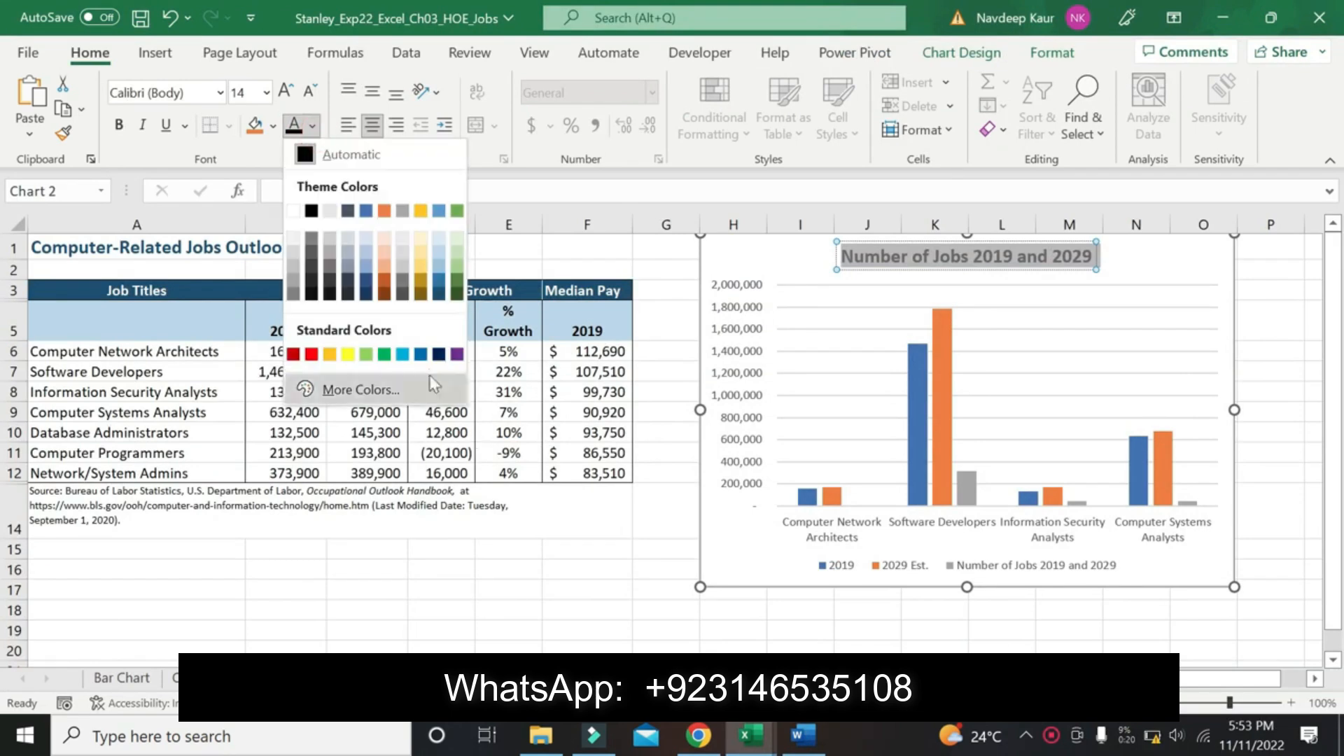
pyautogui.click(421, 354)
pyautogui.click(859, 308)
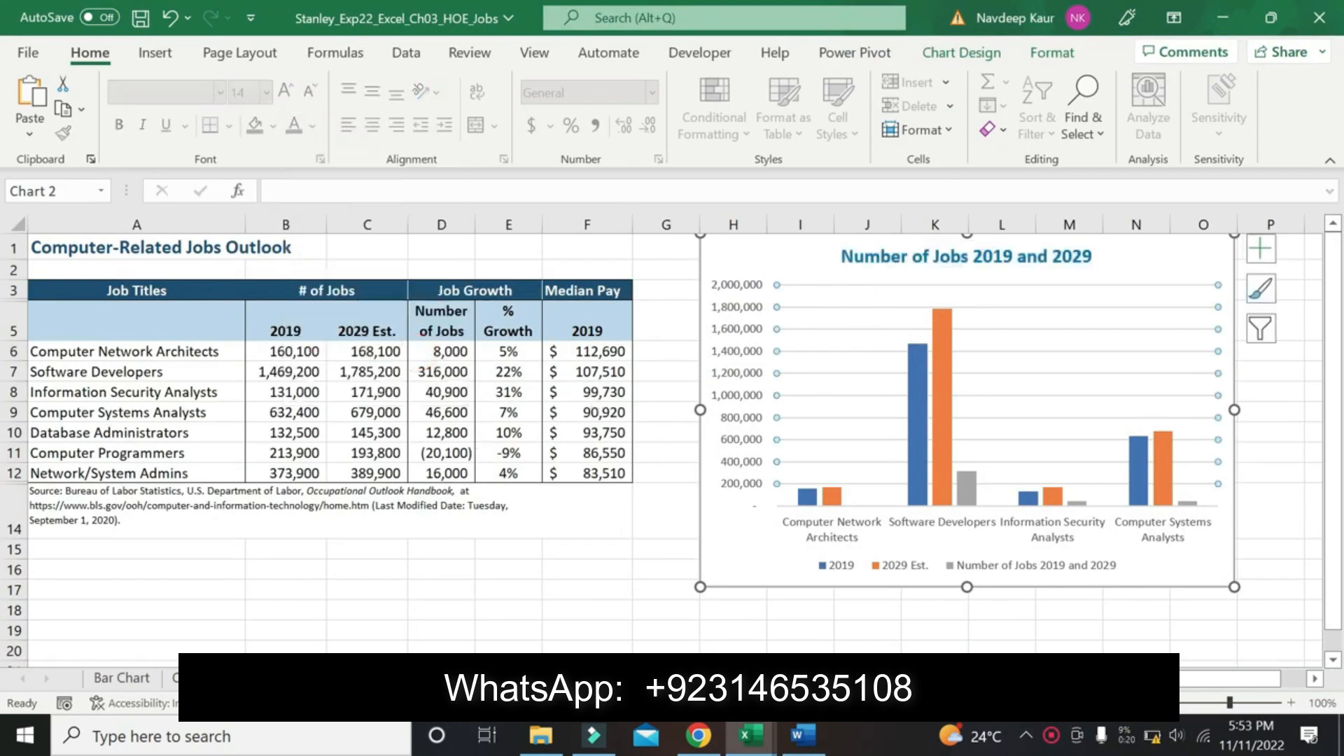
# Review the remaining assignment steps in the Word instructions, then return to the earlier steps.
pyautogui.click(803, 735)
pyautogui.scroll(-15, 574, 482)
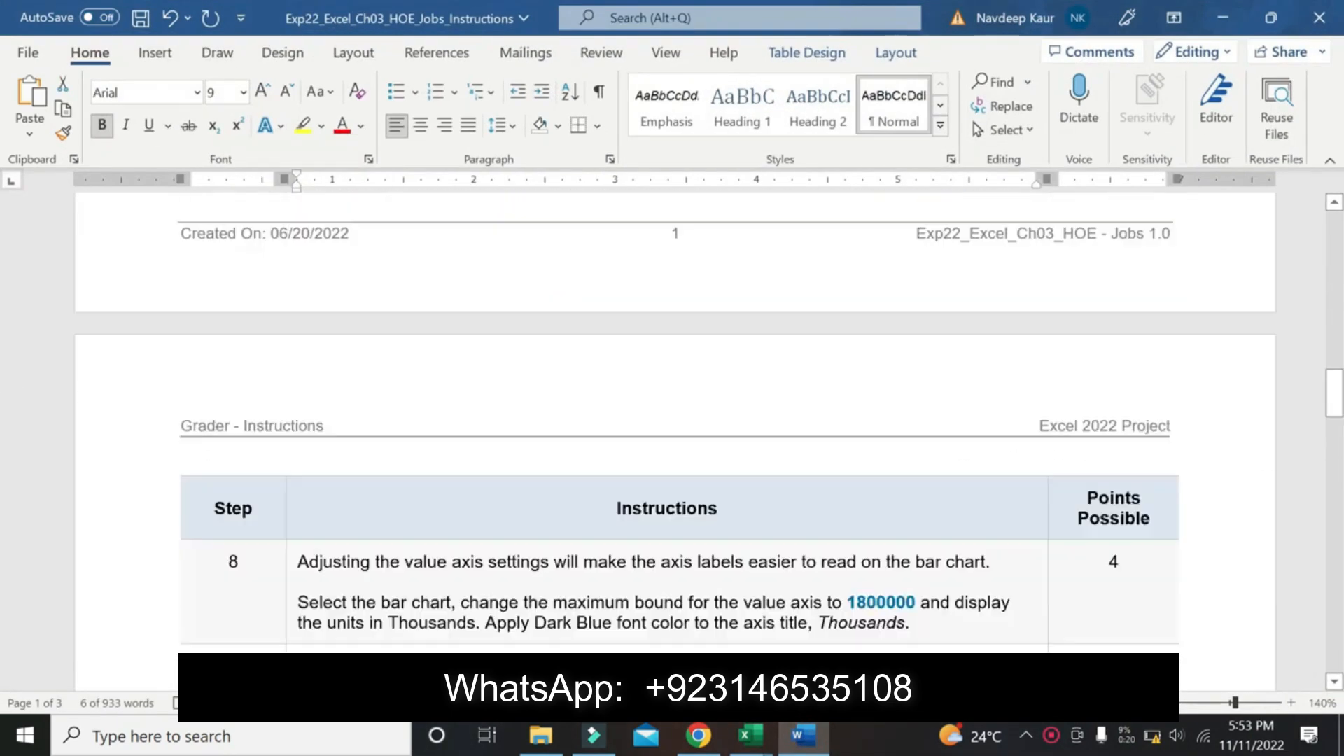
pyautogui.scroll(-3, 550, 429)
pyautogui.scroll(15, 551, 429)
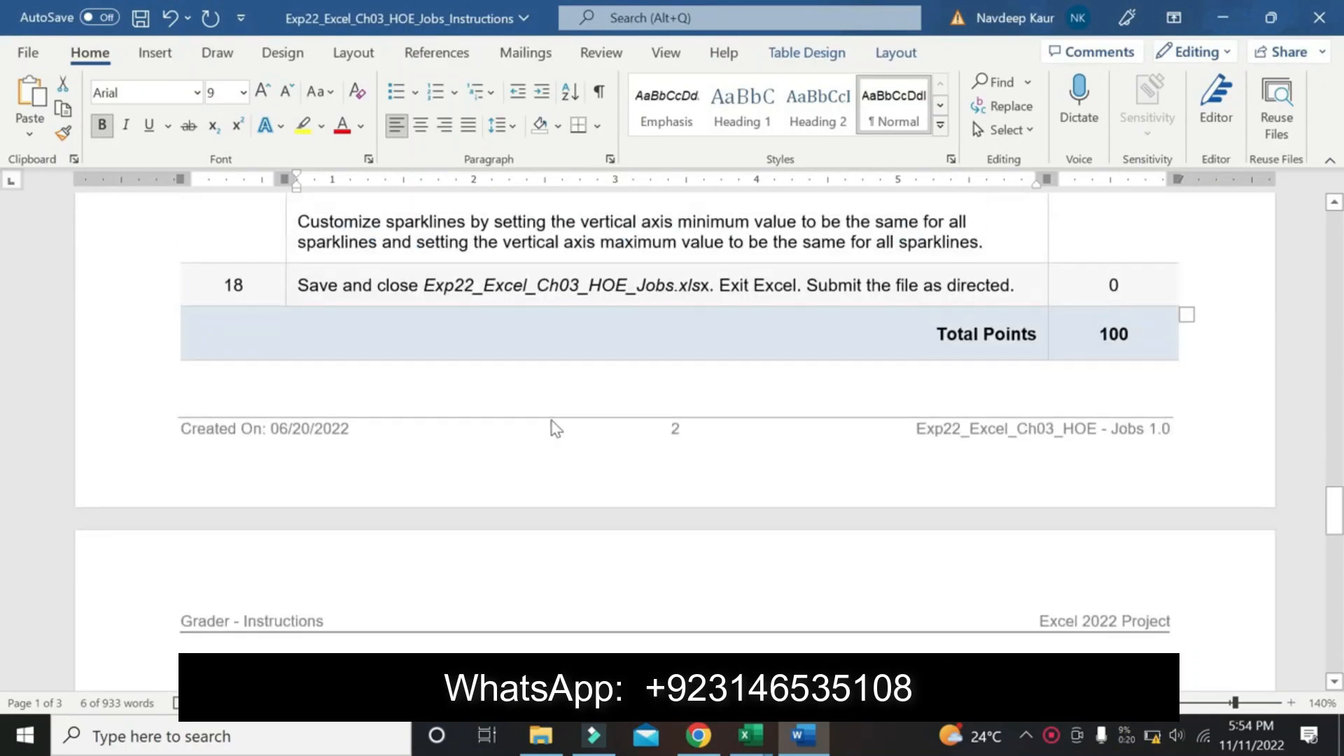
pyautogui.scroll(7, 555, 429)
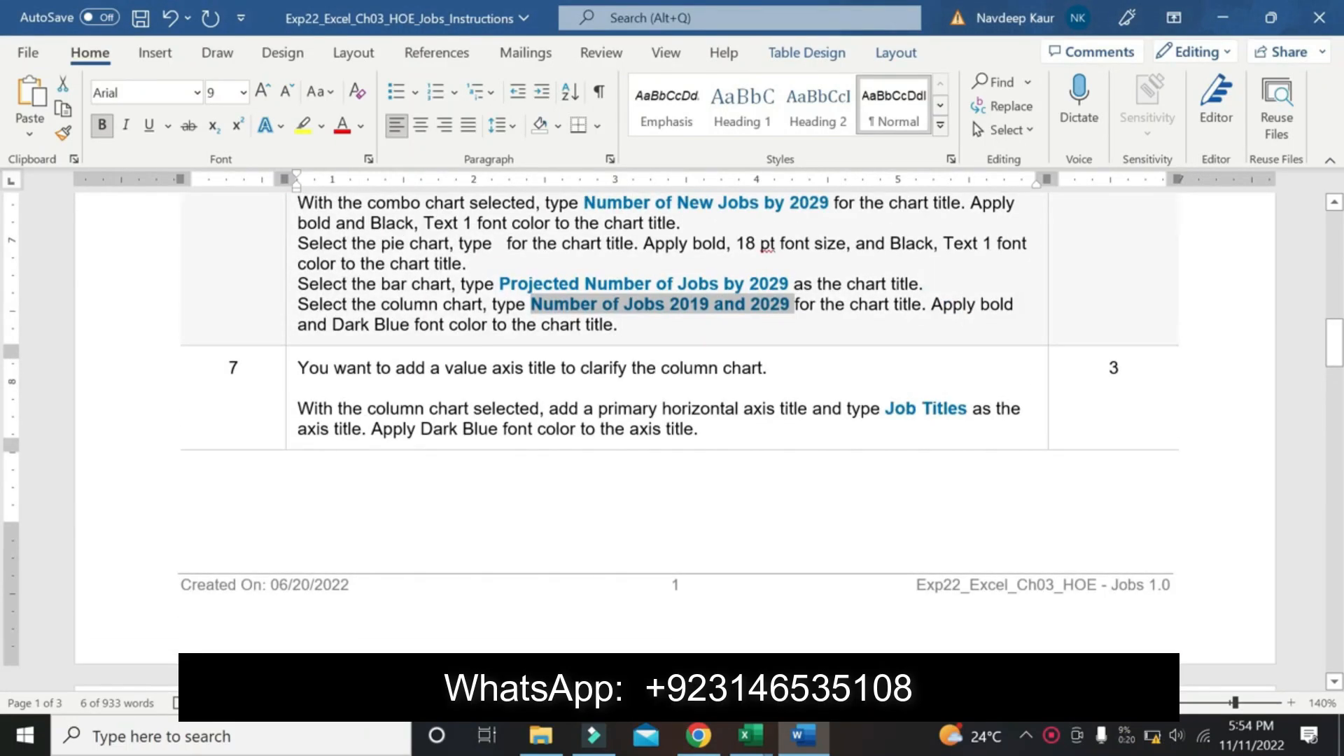
pyautogui.scroll(10, 551, 408)
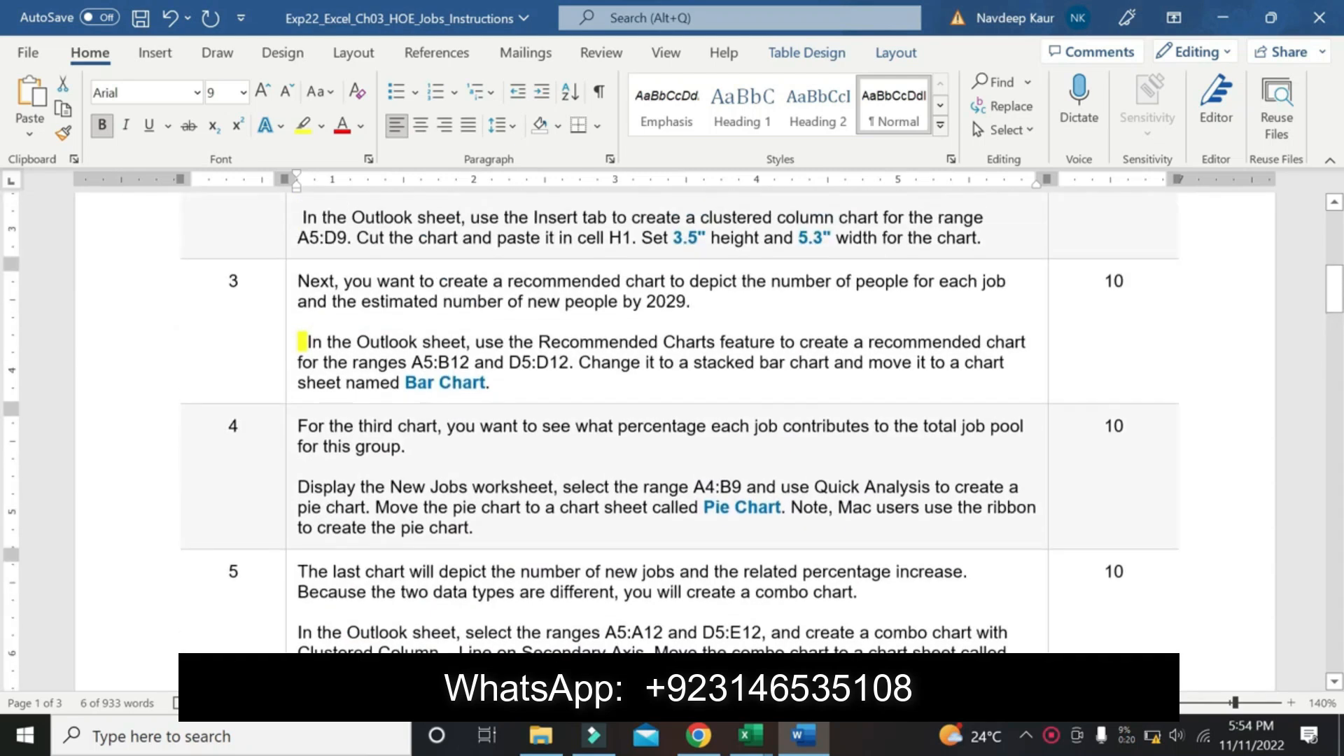
pyautogui.scroll(2, 551, 408)
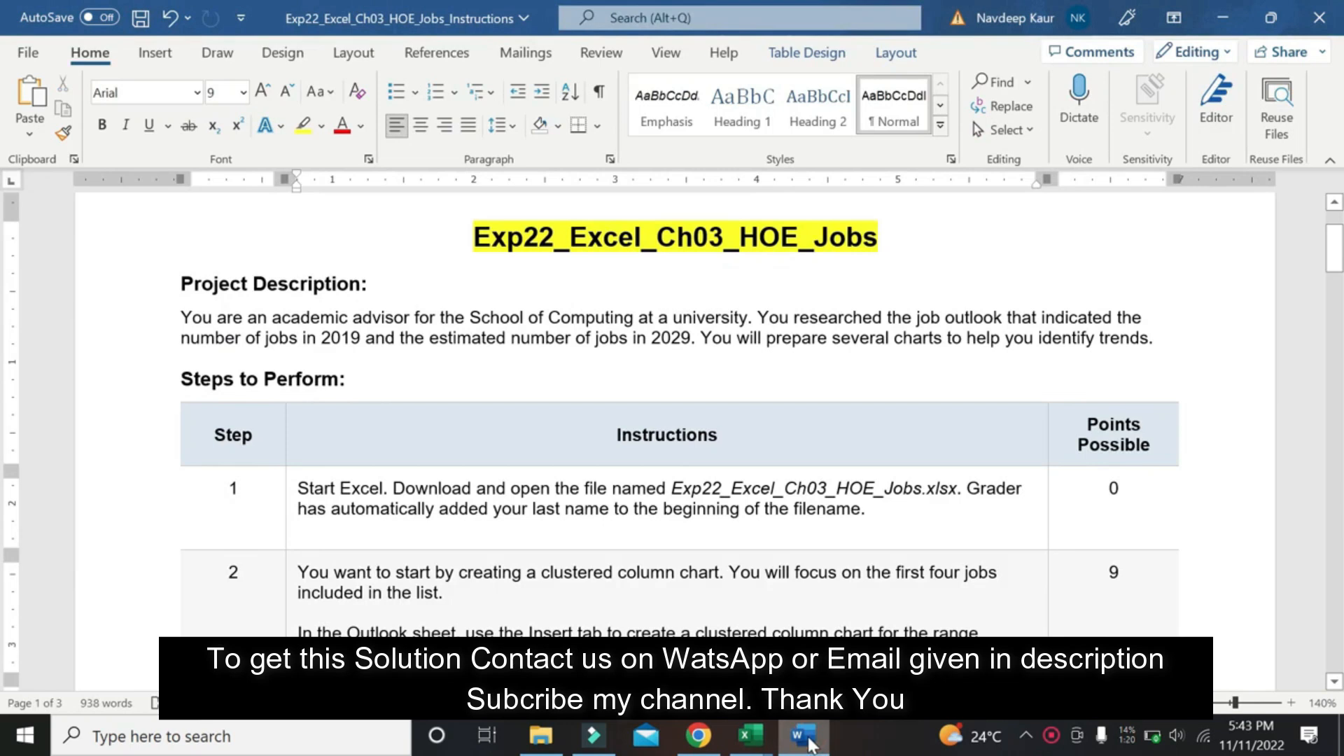
pyautogui.click(806, 738)
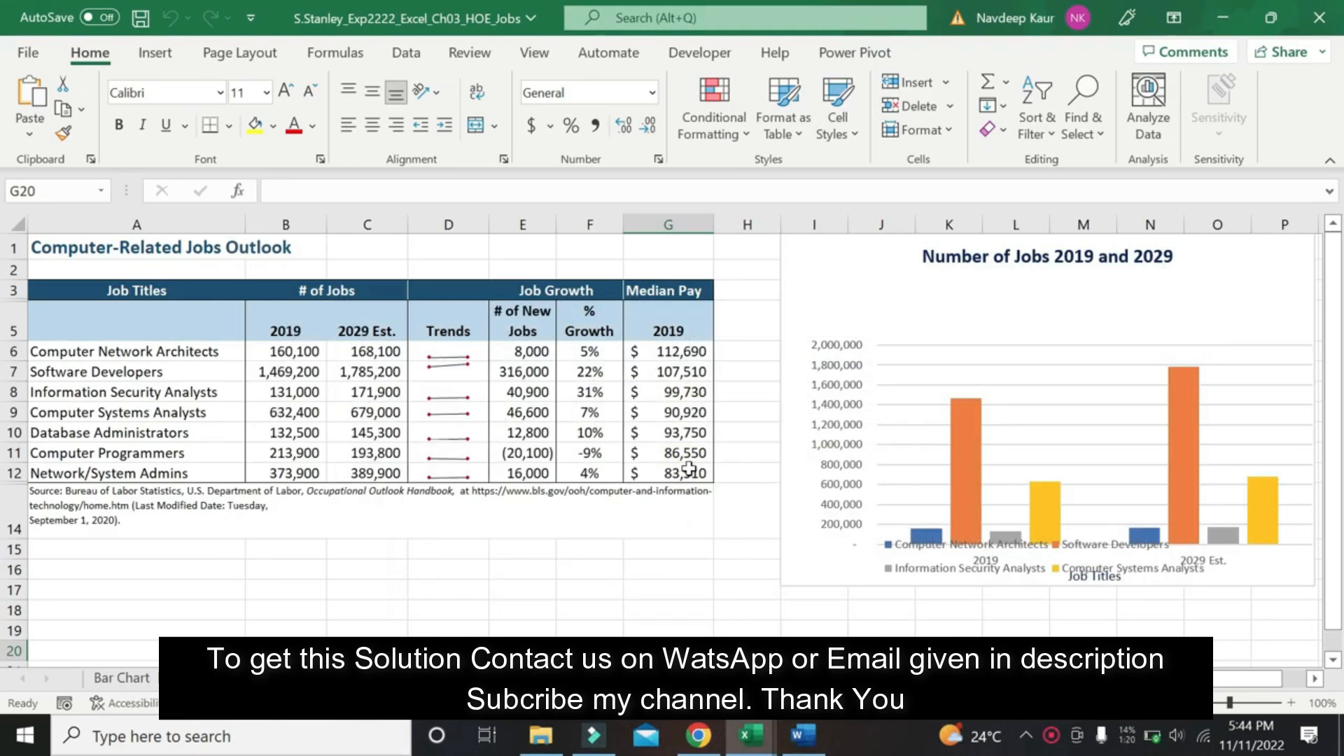
pyautogui.click(688, 469)
pyautogui.rightClick(688, 469)
pyautogui.click(519, 525)
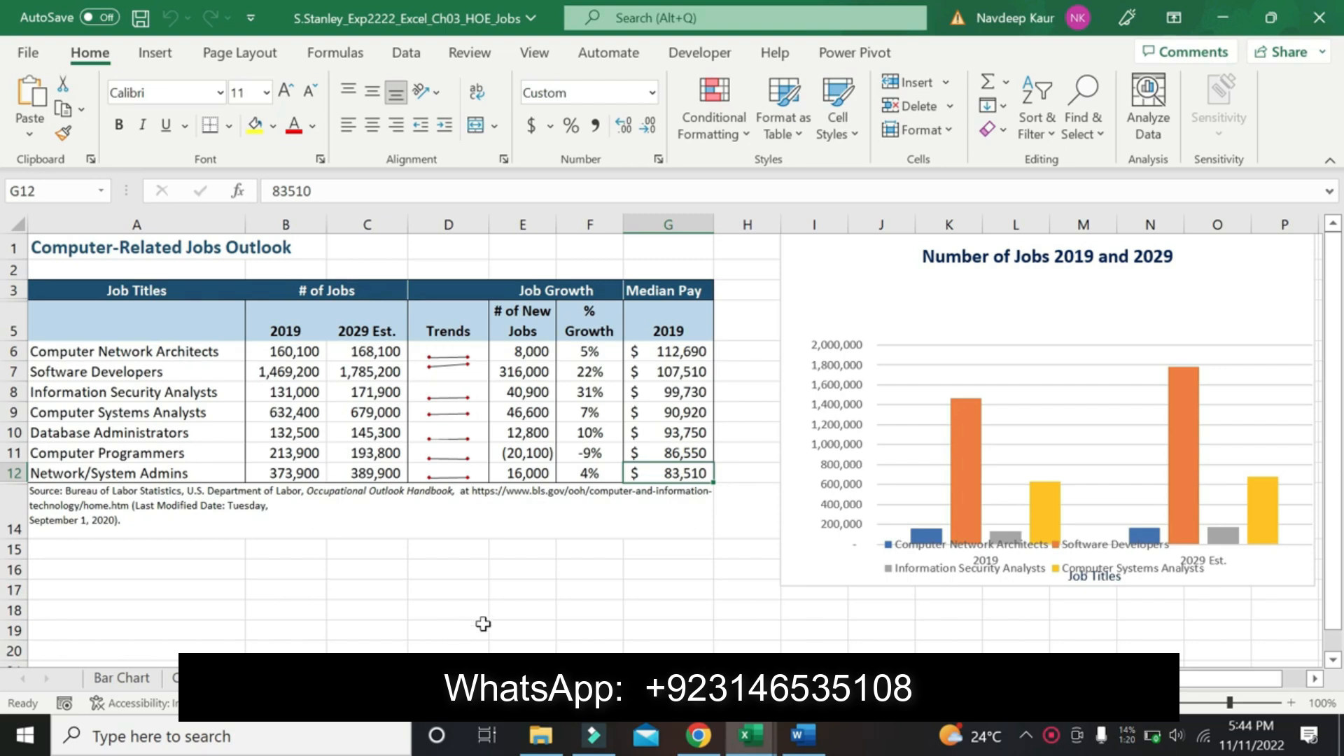
# Highlight the step 2 instruction about creating the clustered column chart for A5:D9 in yellow in the Word document.
pyautogui.click(815, 740)
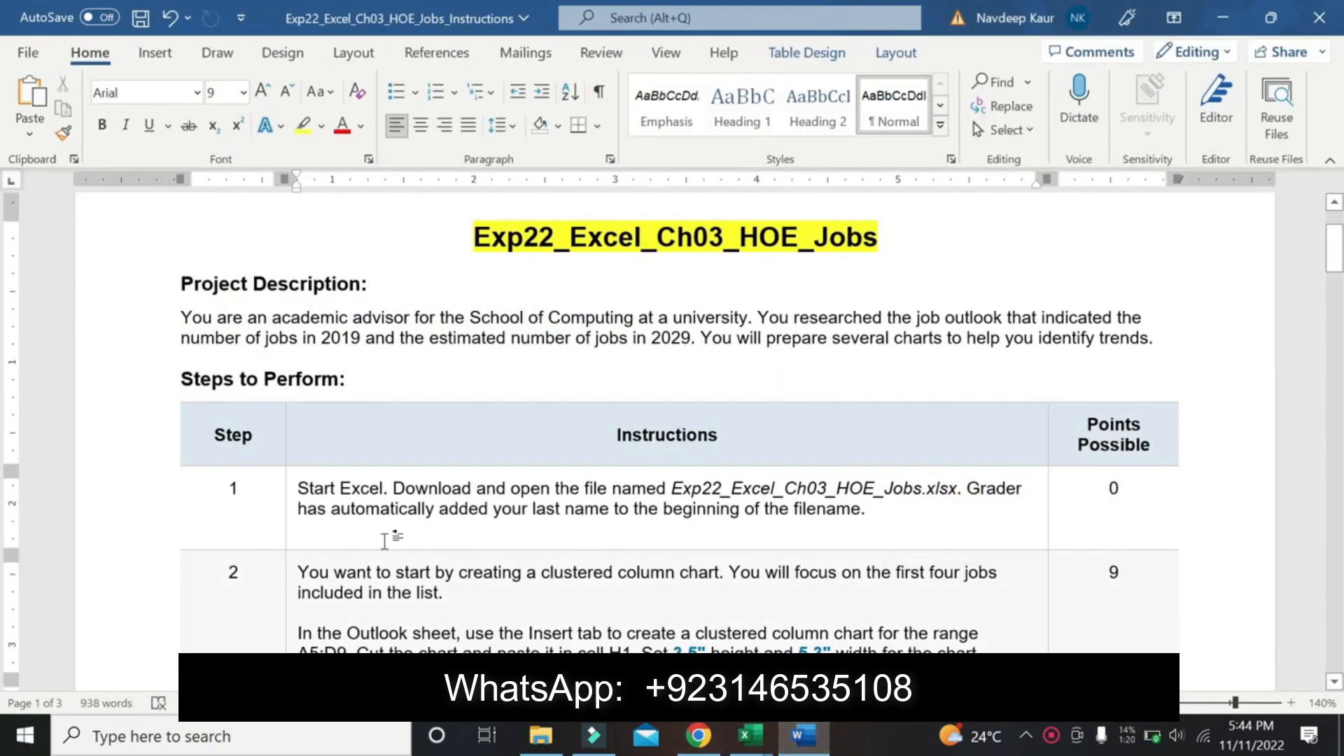
pyautogui.scroll(-5, 672, 420)
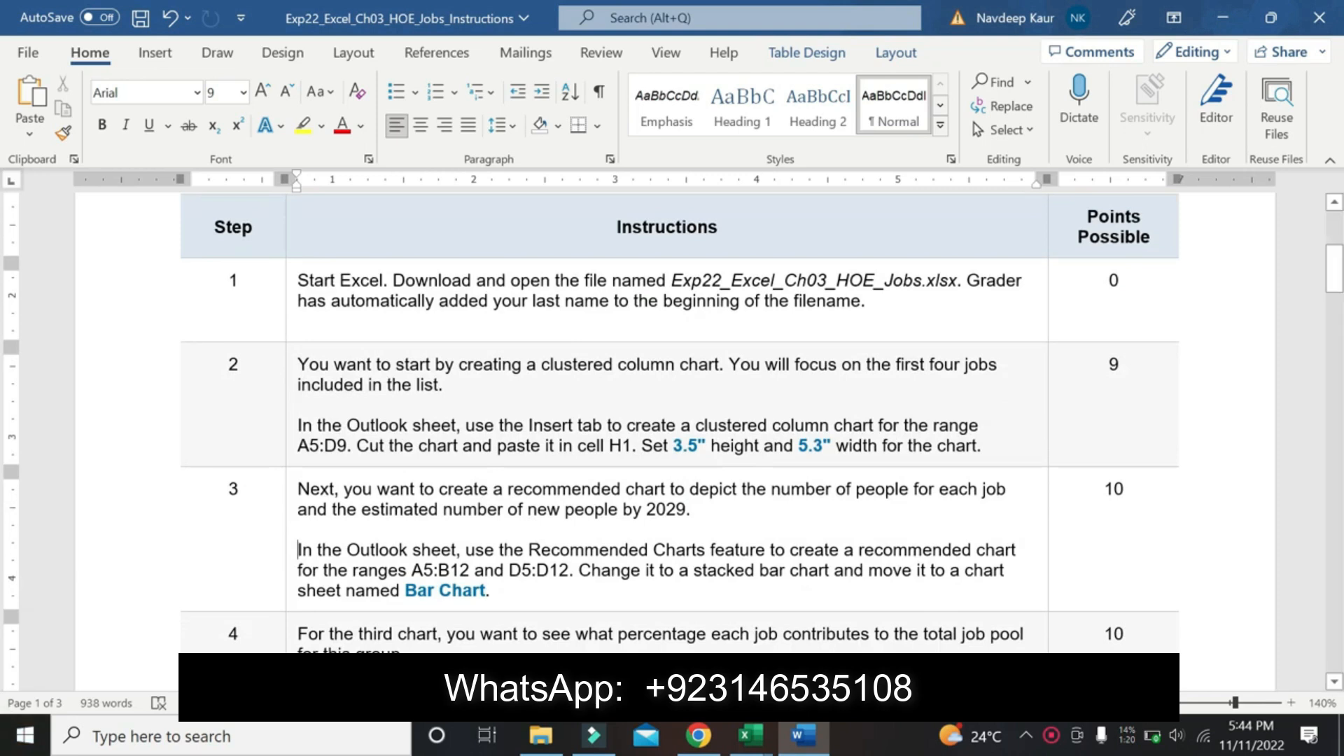
pyautogui.click(293, 429)
pyautogui.click(844, 456)
pyautogui.click(504, 488)
pyautogui.moveTo(296, 425); pyautogui.dragTo(982, 446)
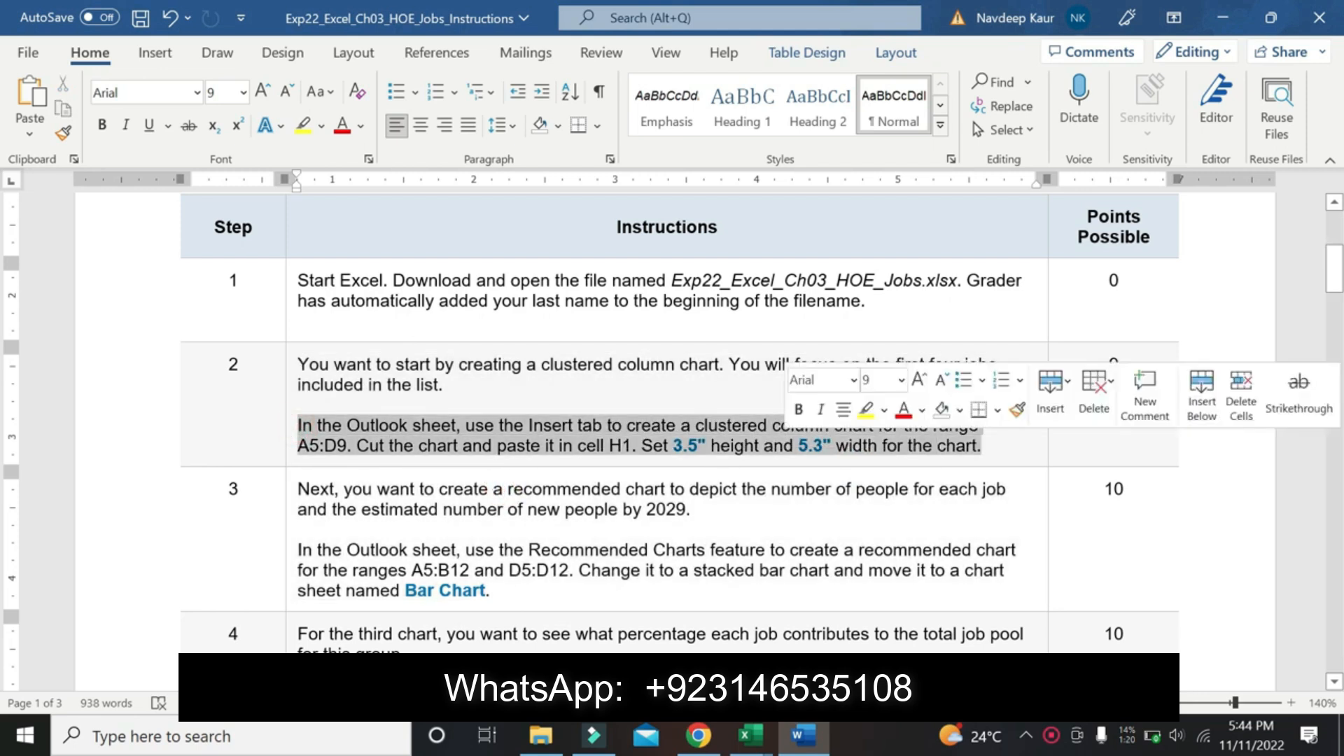
pyautogui.click(302, 126)
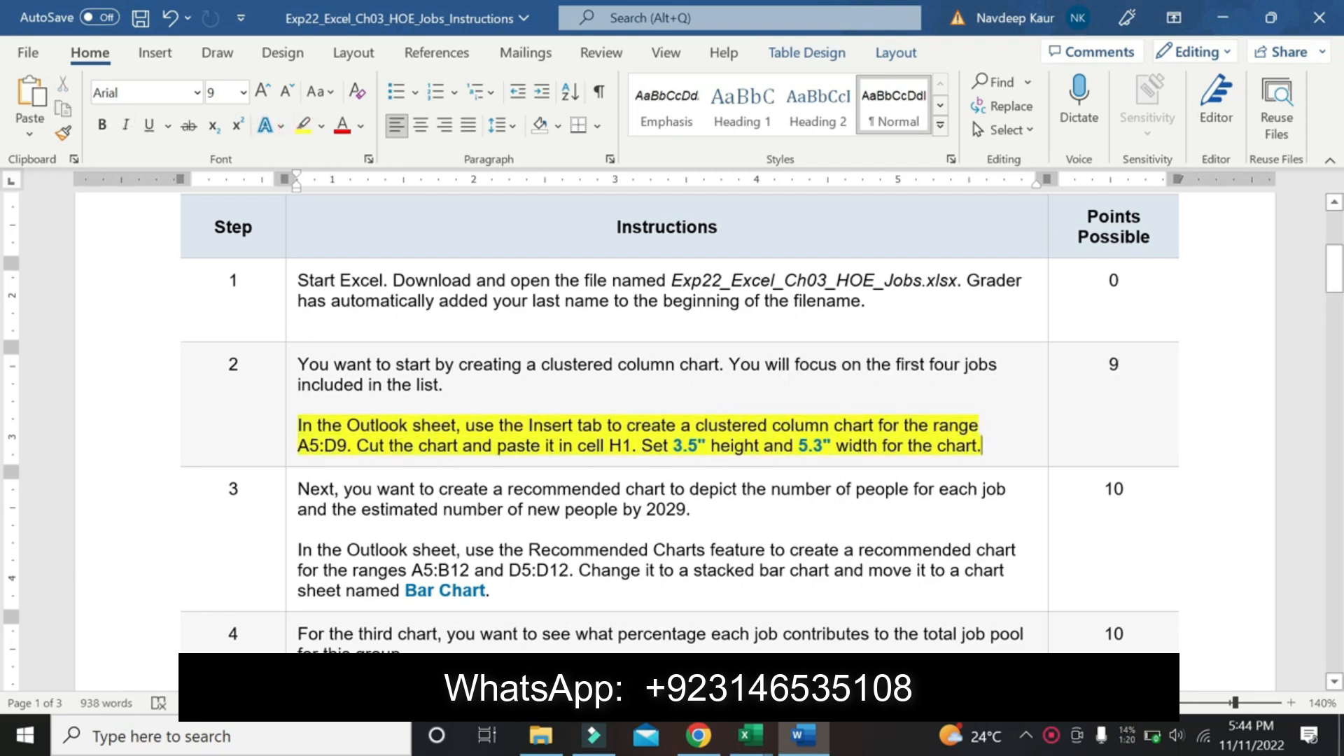
# Try selecting the step 2 range A5:D9 in the workbook that already contains the finished column chart.
pyautogui.doubleClick(322, 446)
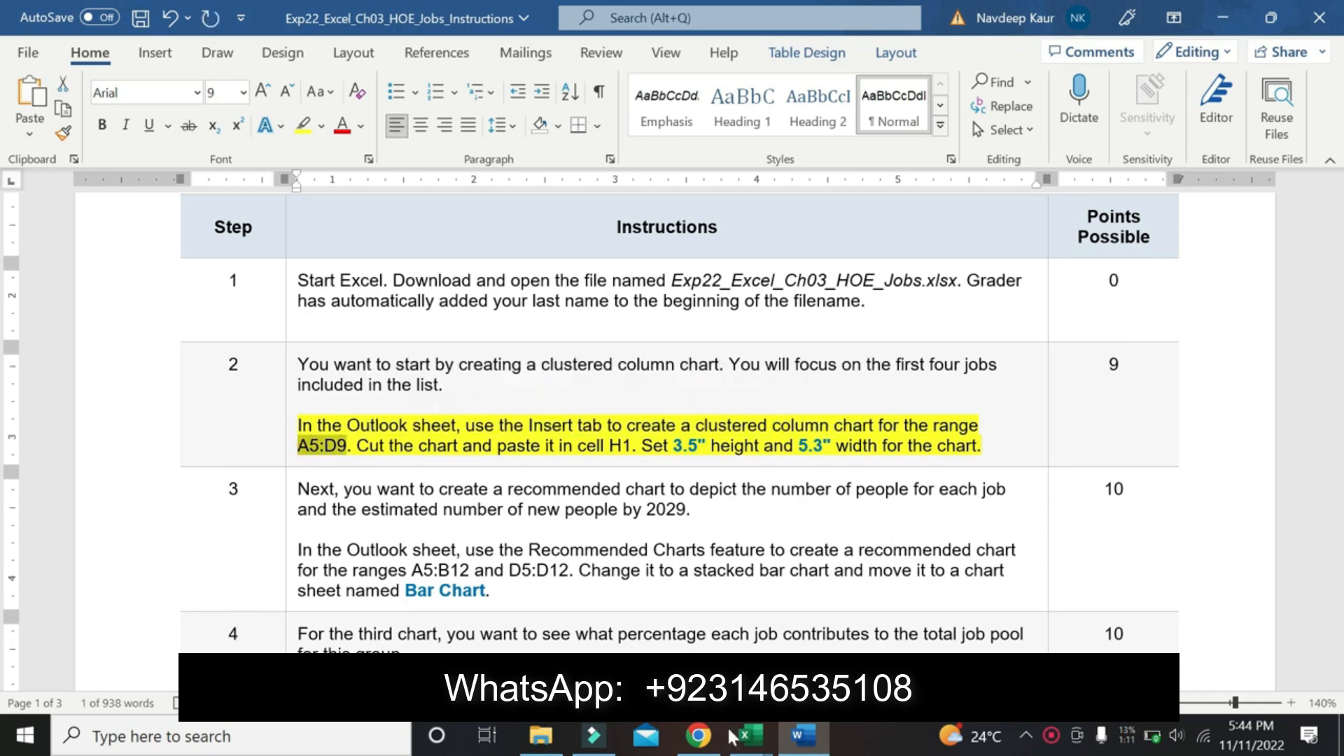
pyautogui.moveTo(733, 739)
pyautogui.click(644, 602)
pyautogui.click(55, 191)
pyautogui.write('A5:D9')
pyautogui.press('Return')
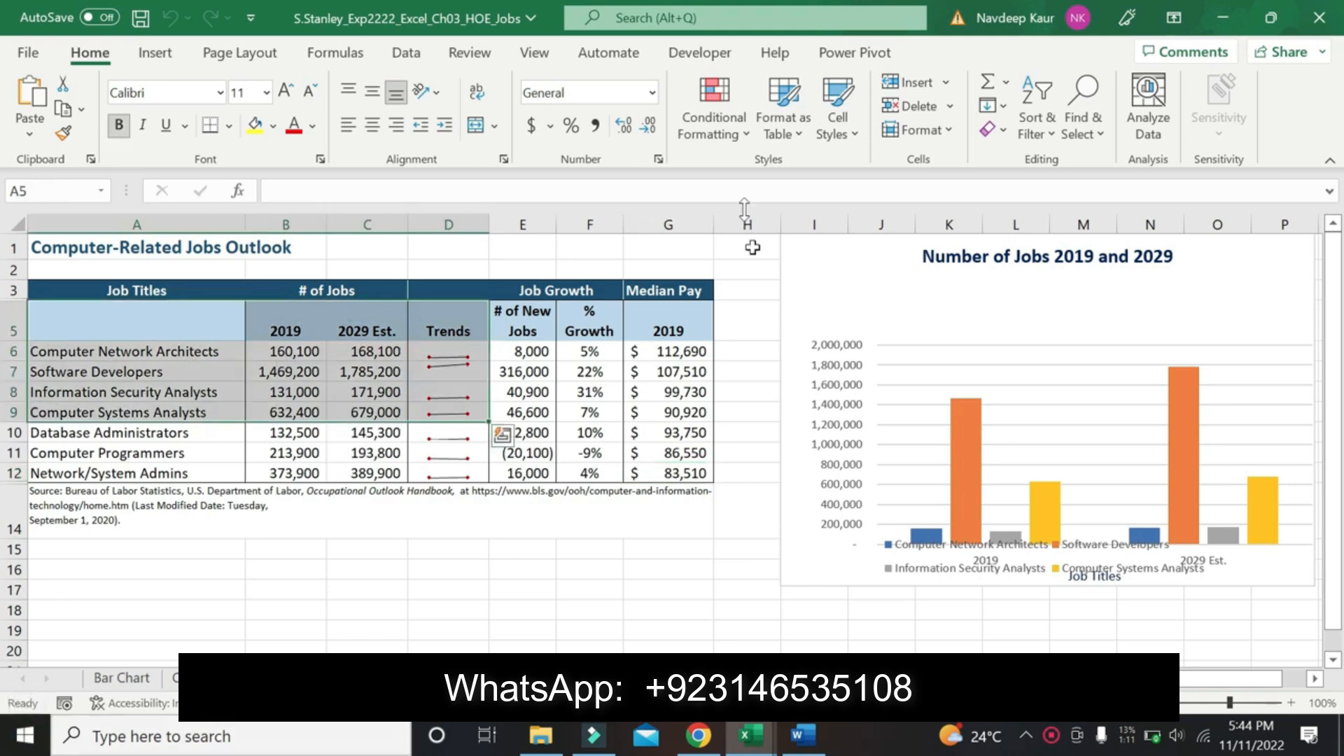
# Switch to the other jobs workbook without a chart and select A5:D9 on its Outlook sheet, rechecking the Word instruction.
pyautogui.moveTo(765, 731)
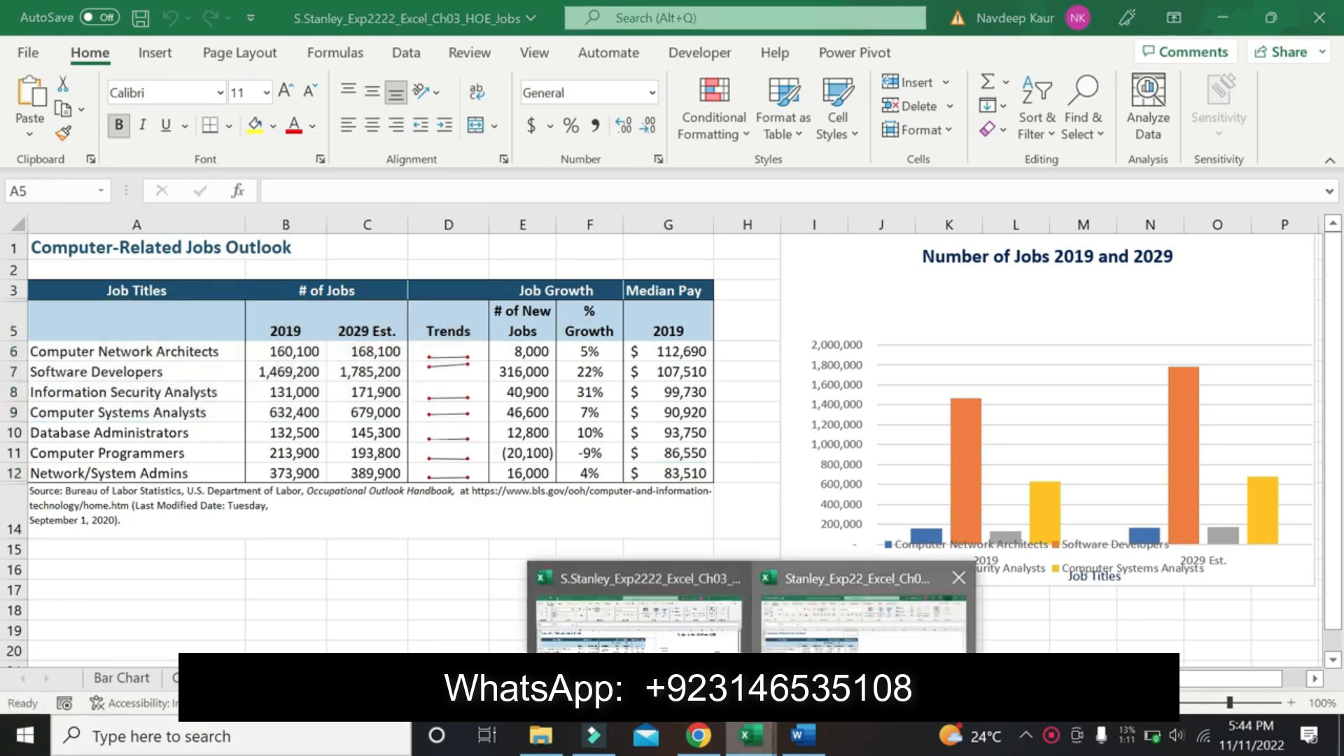
pyautogui.click(857, 609)
pyautogui.click(57, 191)
pyautogui.write('A5:D9')
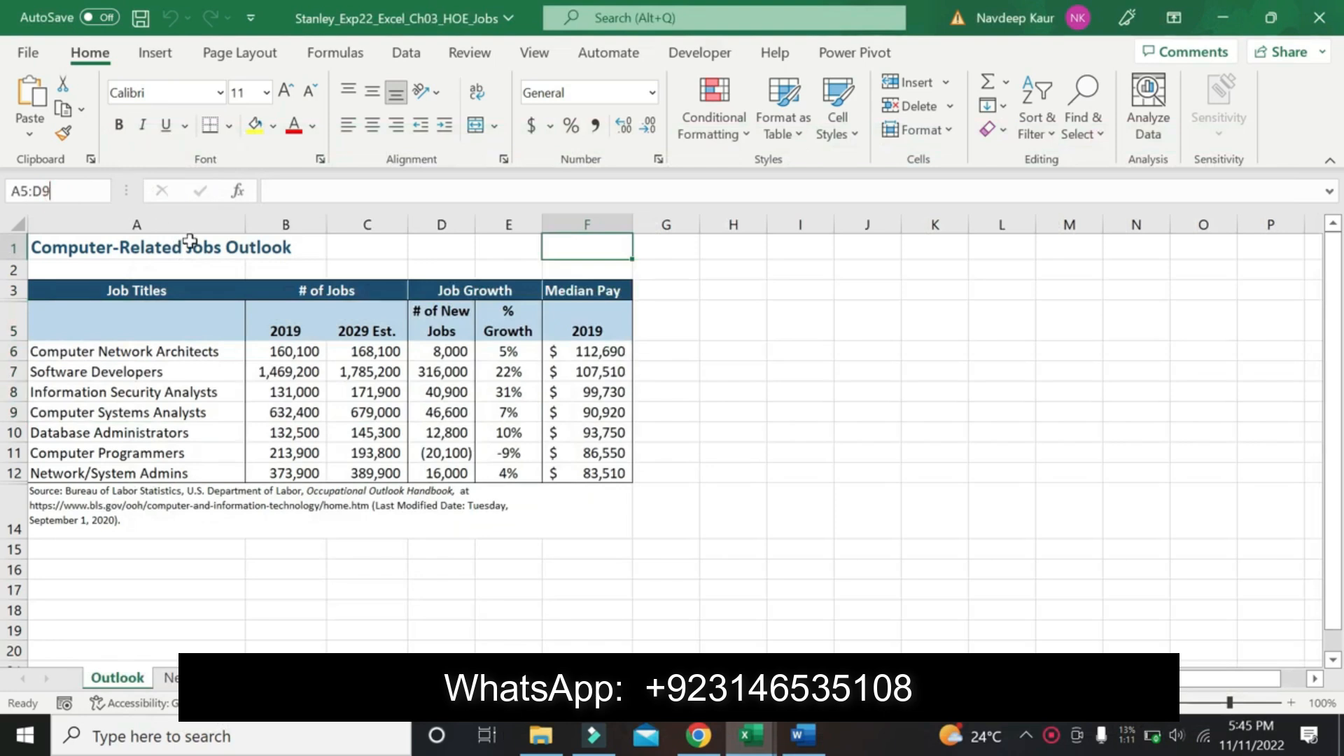
pyautogui.press('Return')
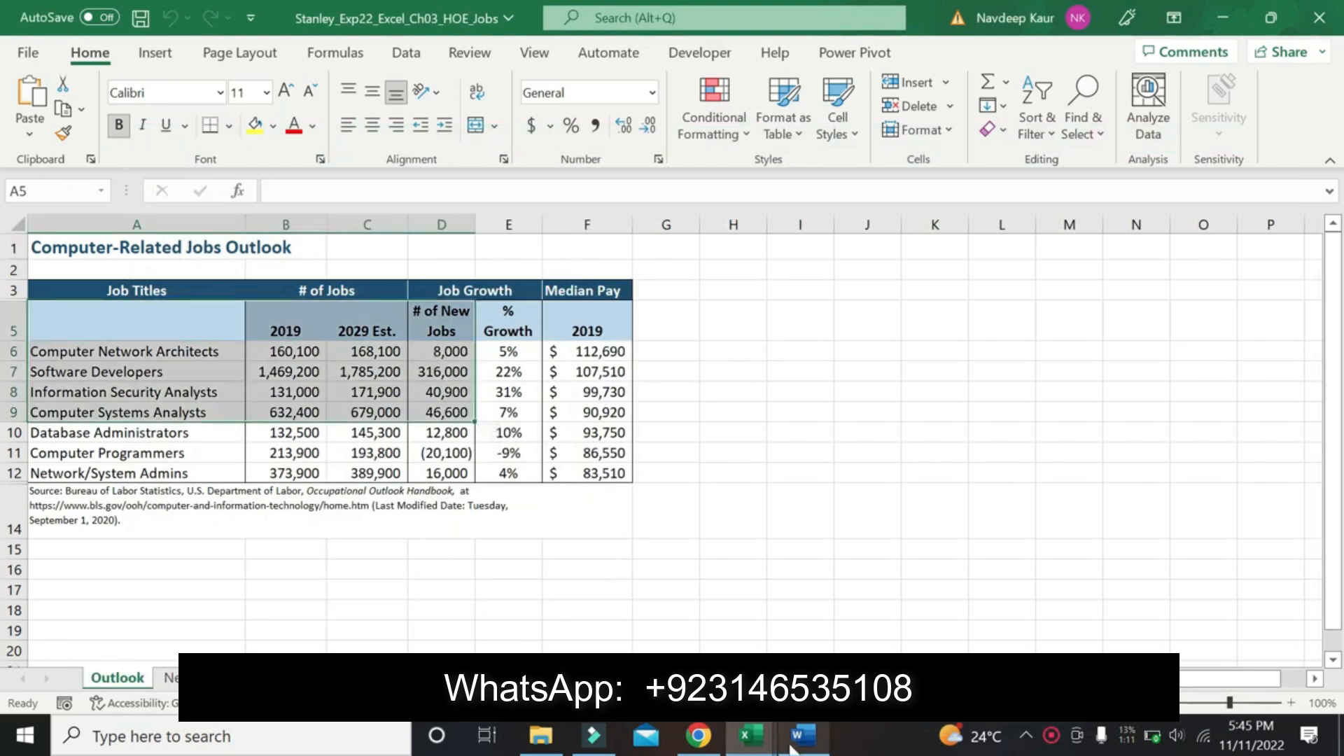
pyautogui.click(798, 738)
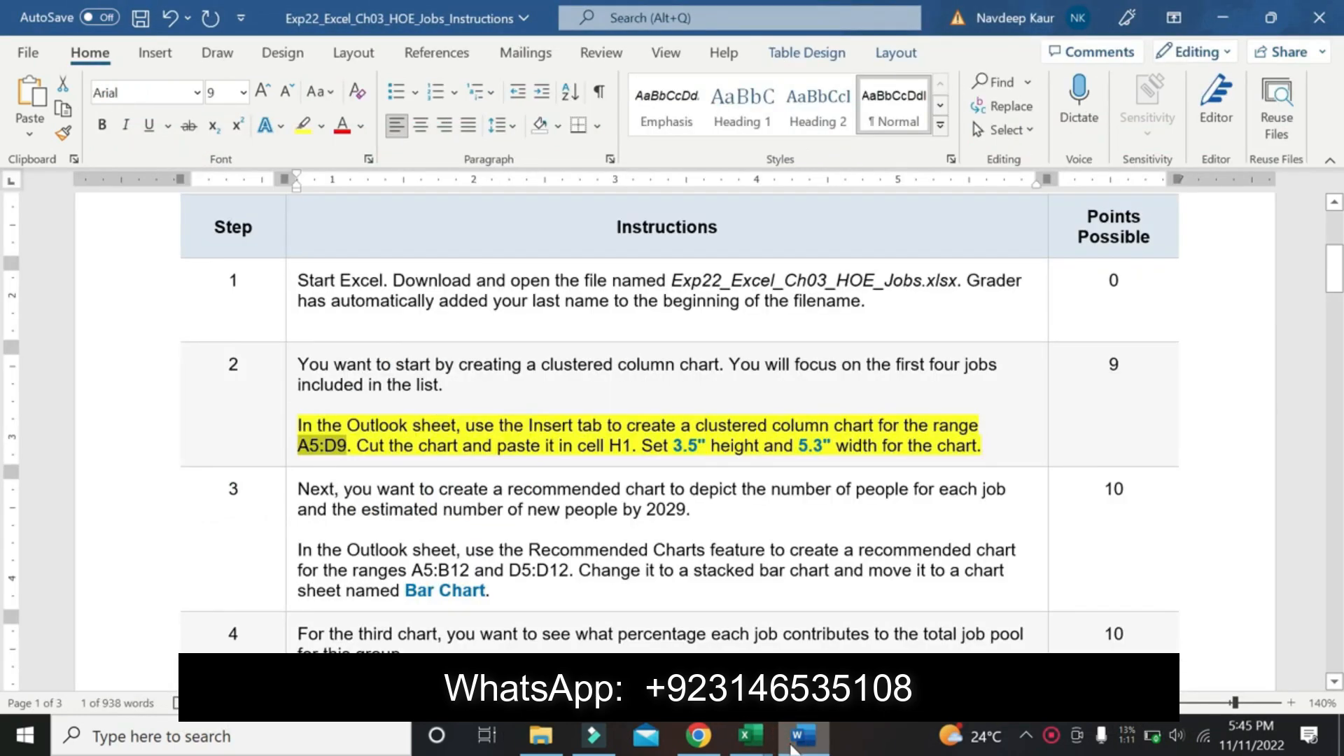
pyautogui.click(798, 739)
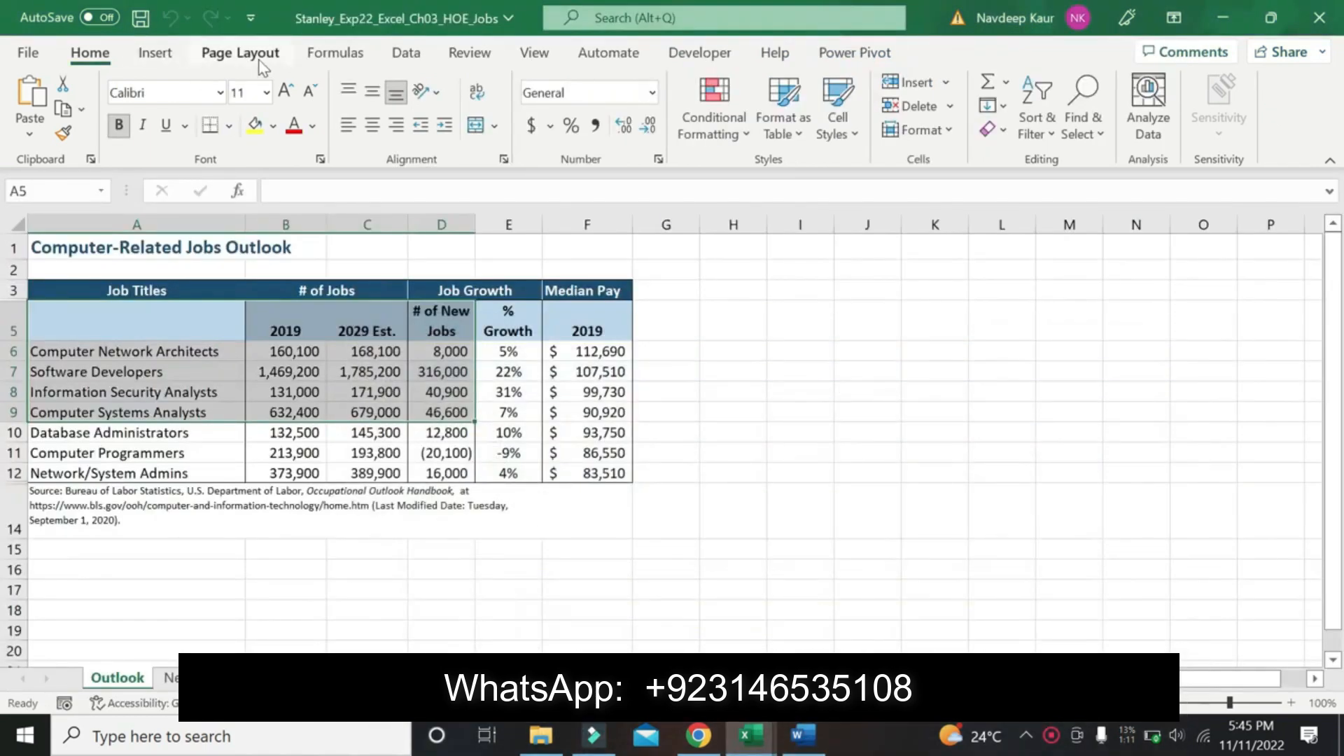
pyautogui.click(155, 54)
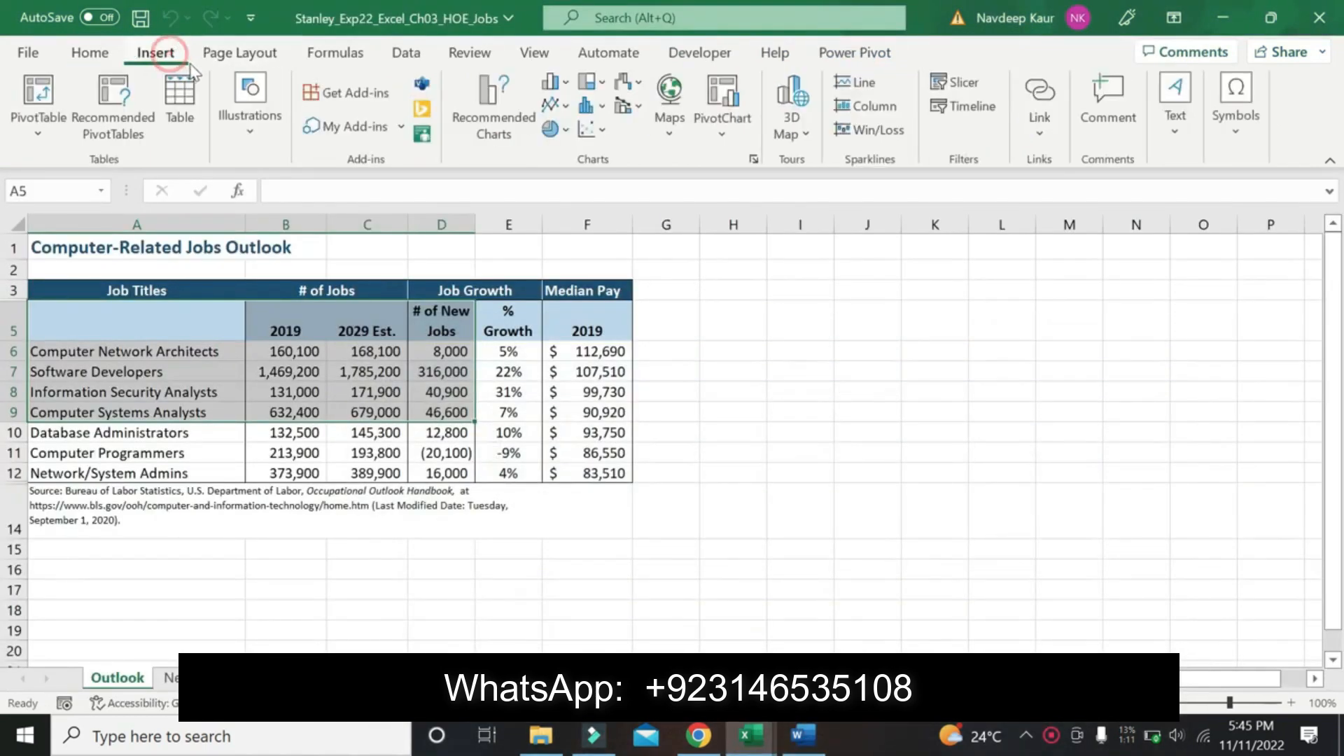
pyautogui.click(126, 135)
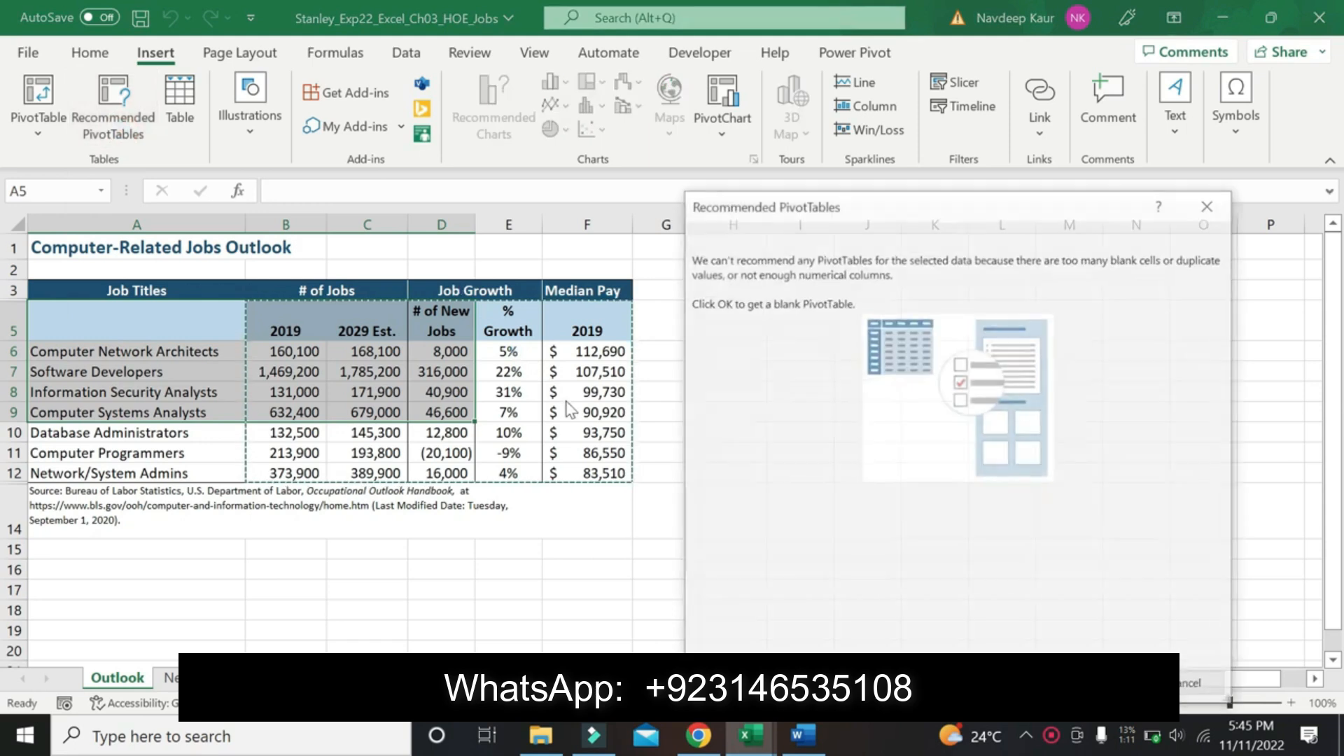
pyautogui.click(1210, 205)
pyautogui.click(599, 133)
pyautogui.click(639, 107)
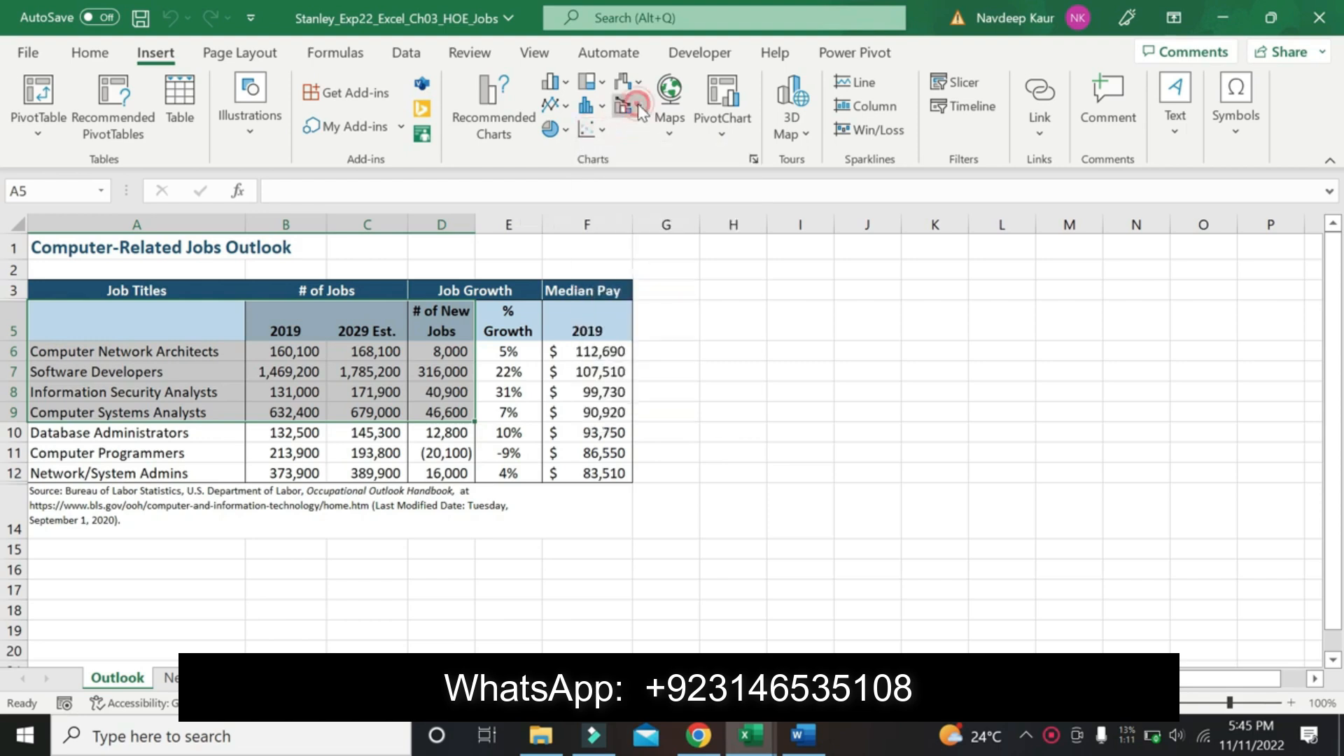
pyautogui.click(639, 108)
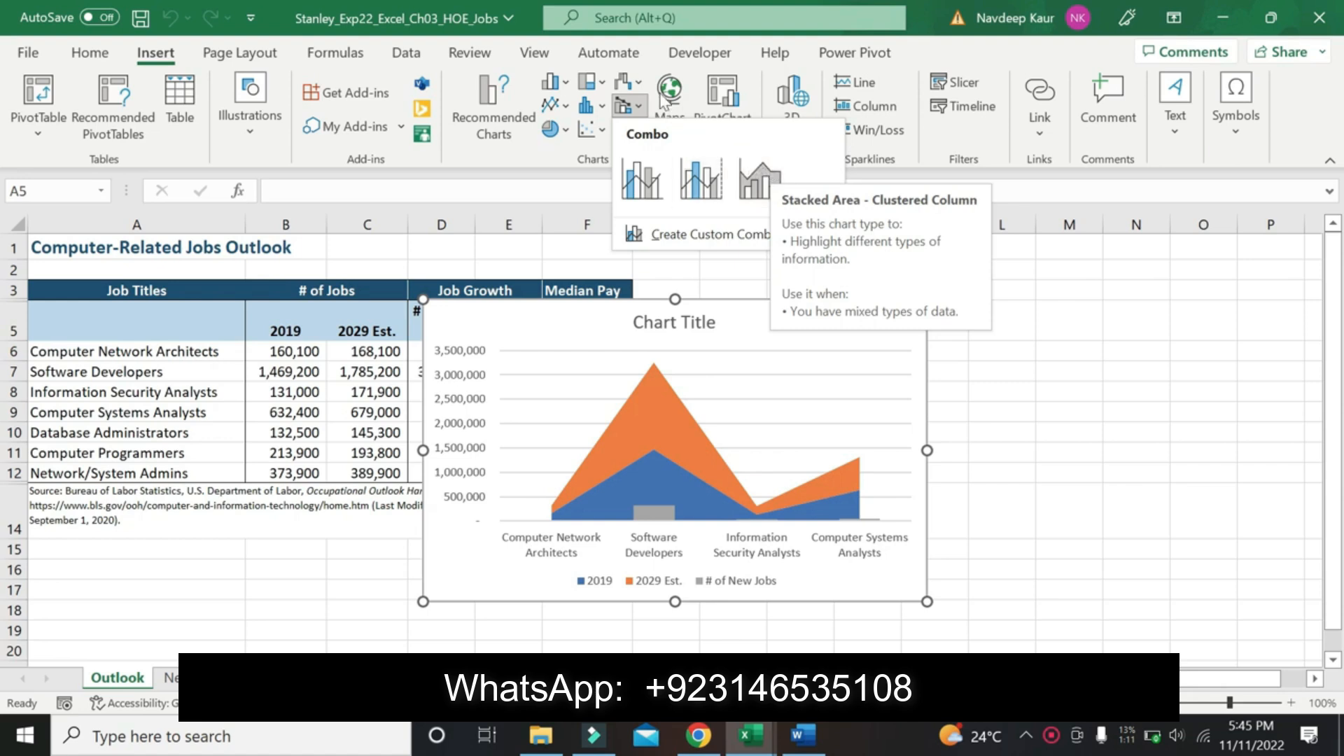
pyautogui.click(794, 607)
pyautogui.press('BackSpace')
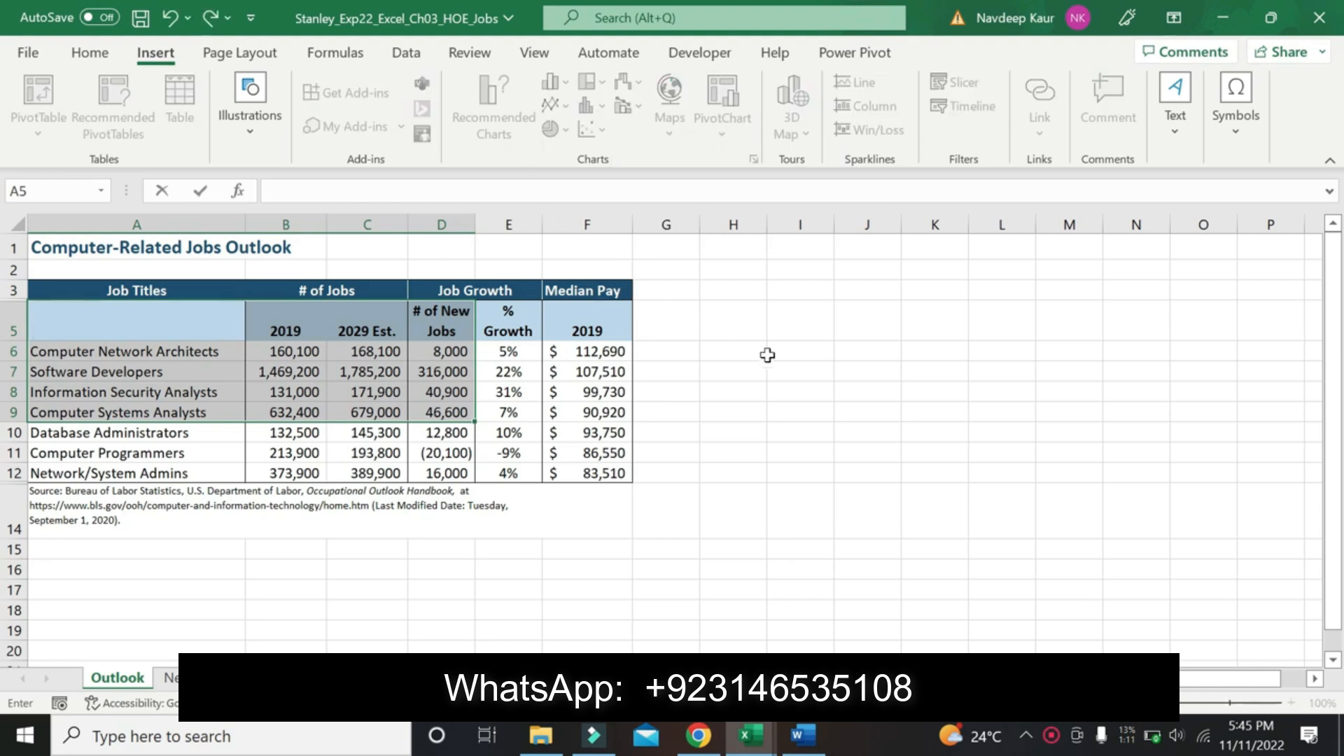
# Recheck the chart range in the step 2 instruction in Word, then return to the workbook without a chart.
pyautogui.click(684, 378)
pyautogui.click(77, 199)
pyautogui.press('BackSpace')
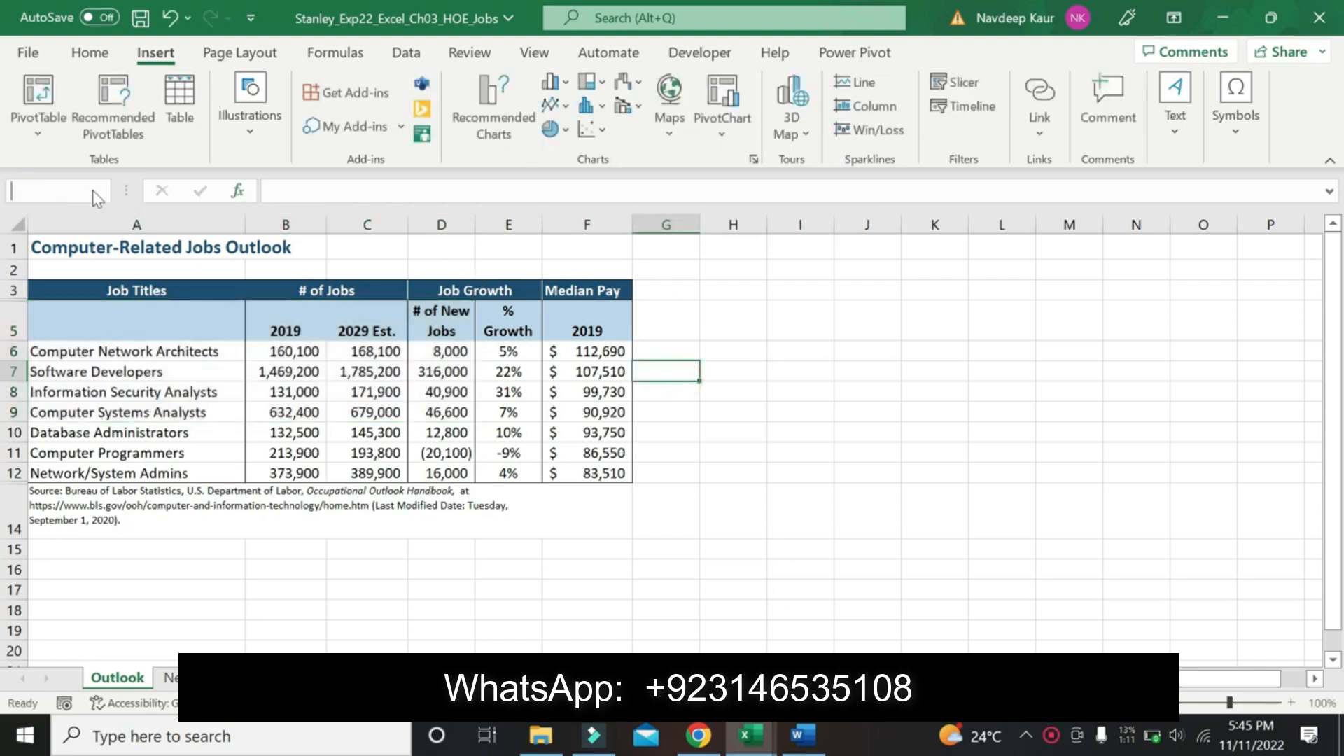
pyautogui.click(57, 190)
pyautogui.click(804, 735)
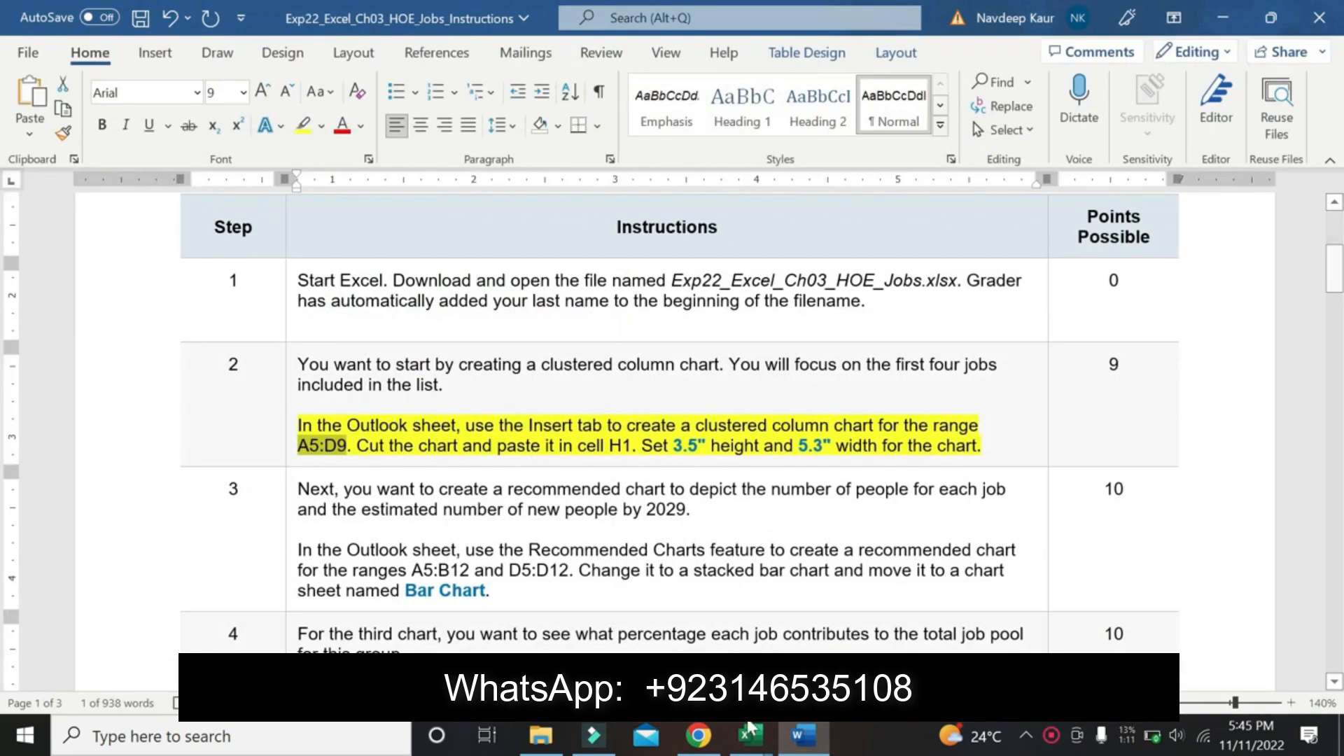
pyautogui.moveTo(749, 730)
pyautogui.click(783, 634)
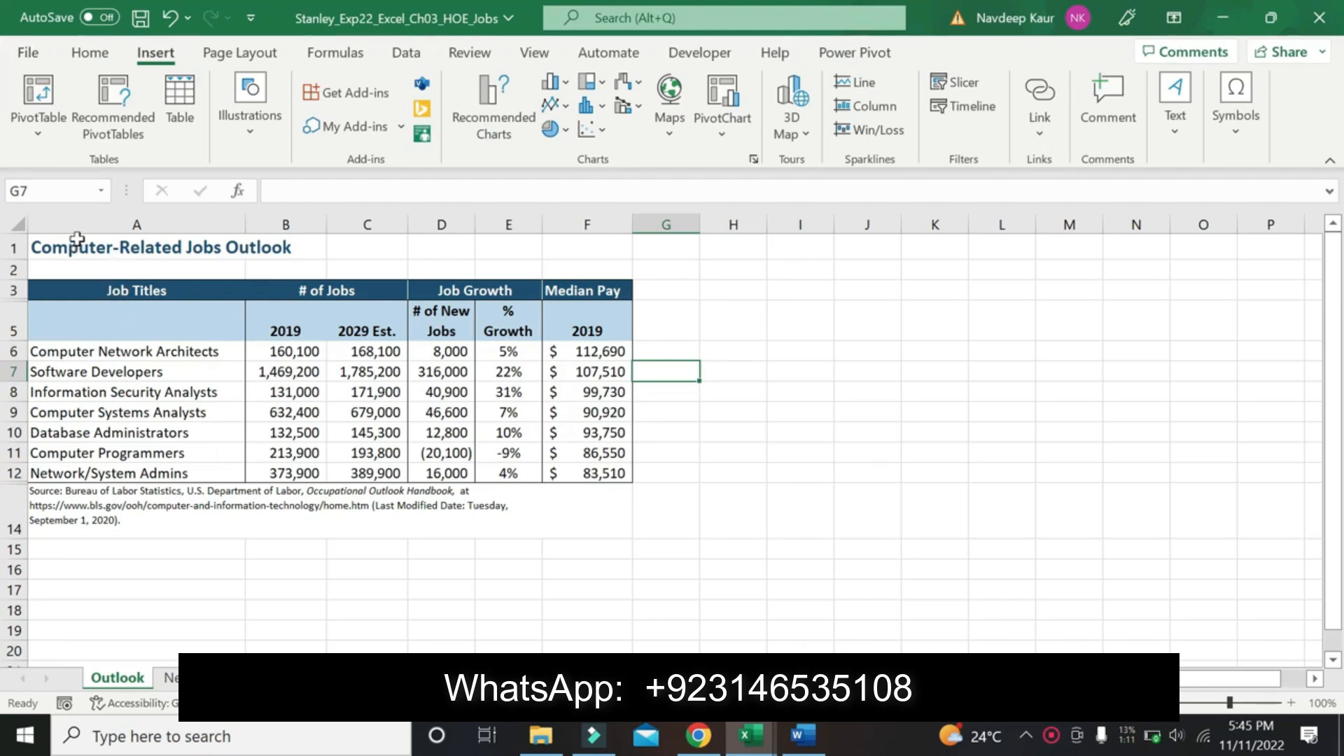
# Insert a clustered column chart for the range A5:D9 on the Outlook sheet using Recommended Charts.
pyautogui.click(56, 191)
pyautogui.write('A5:D9')
pyautogui.press('Return')
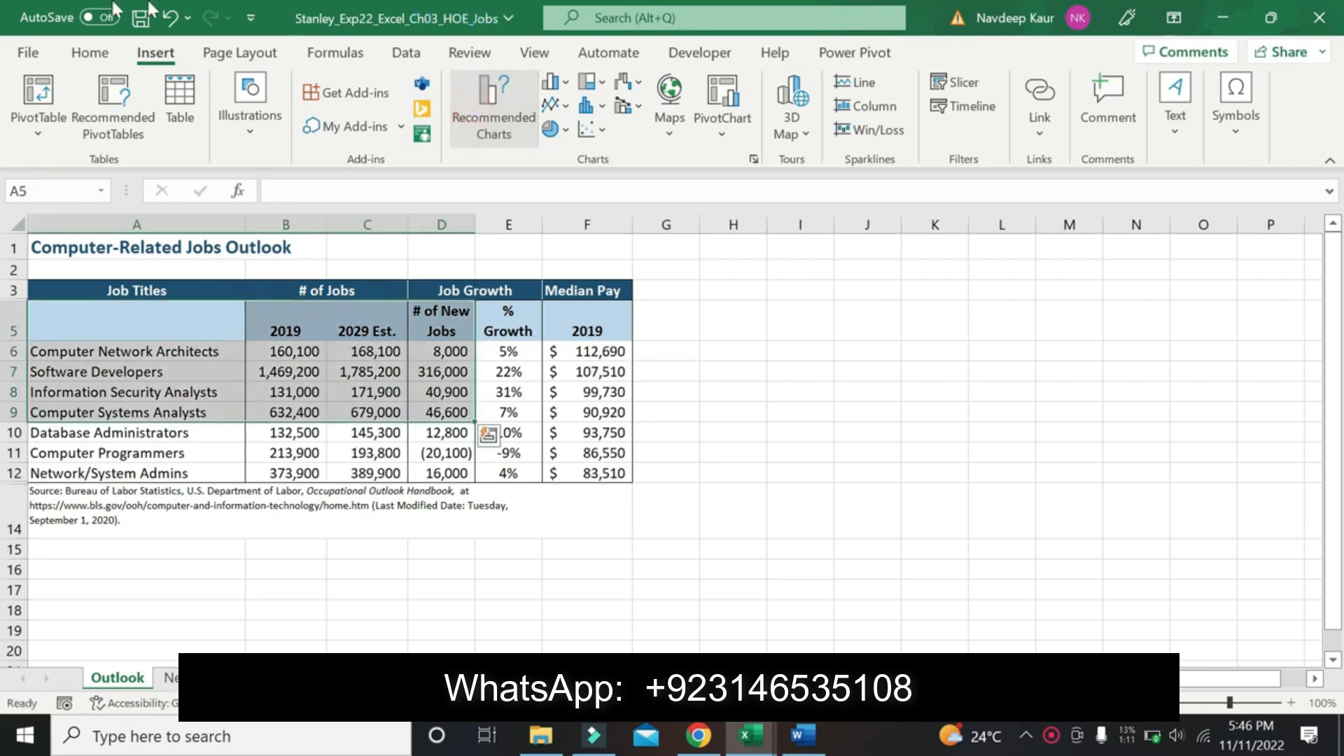
pyautogui.click(494, 107)
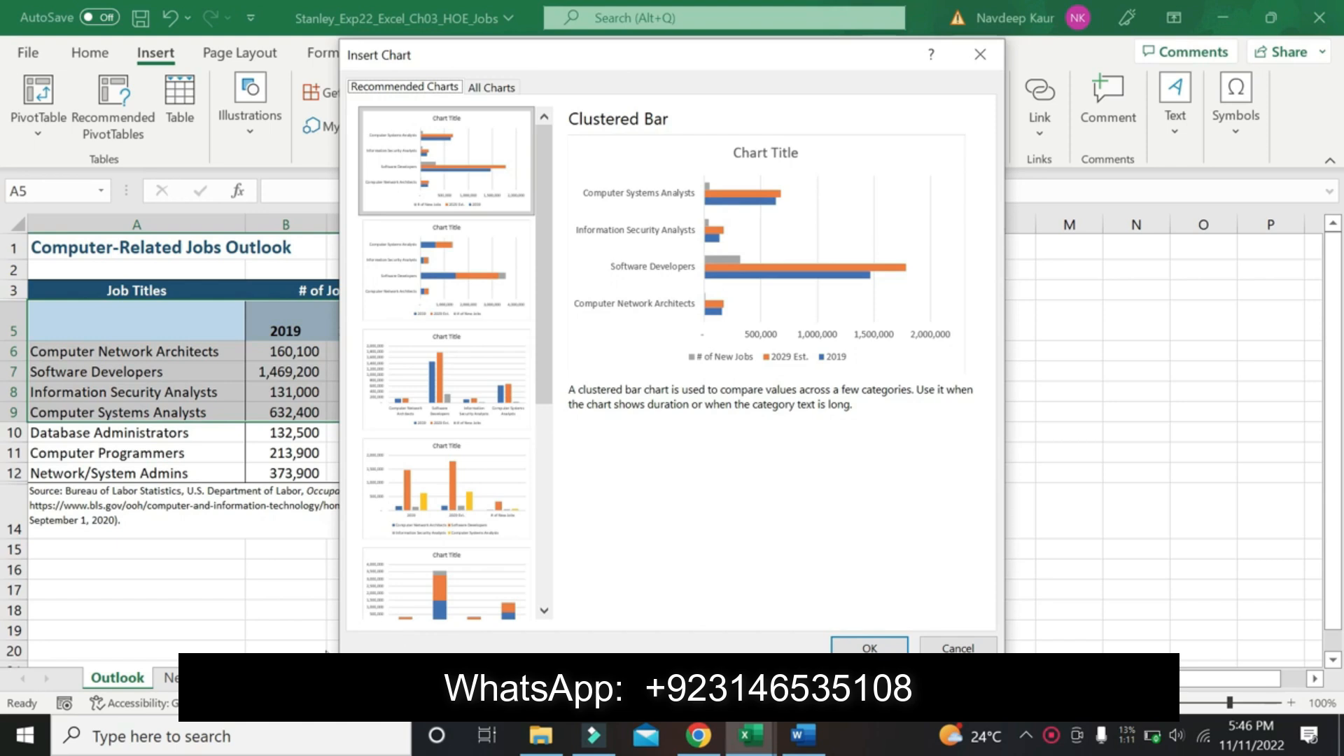
pyautogui.click(429, 259)
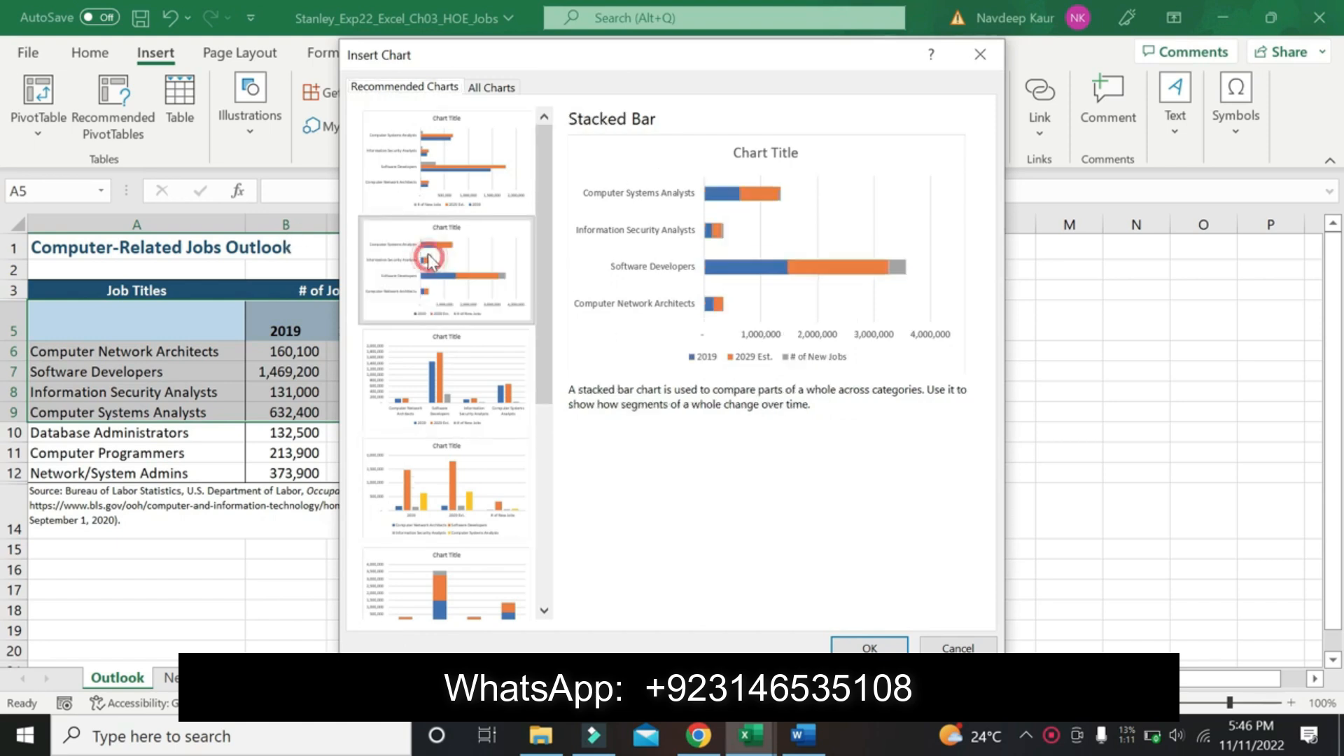
pyautogui.click(468, 348)
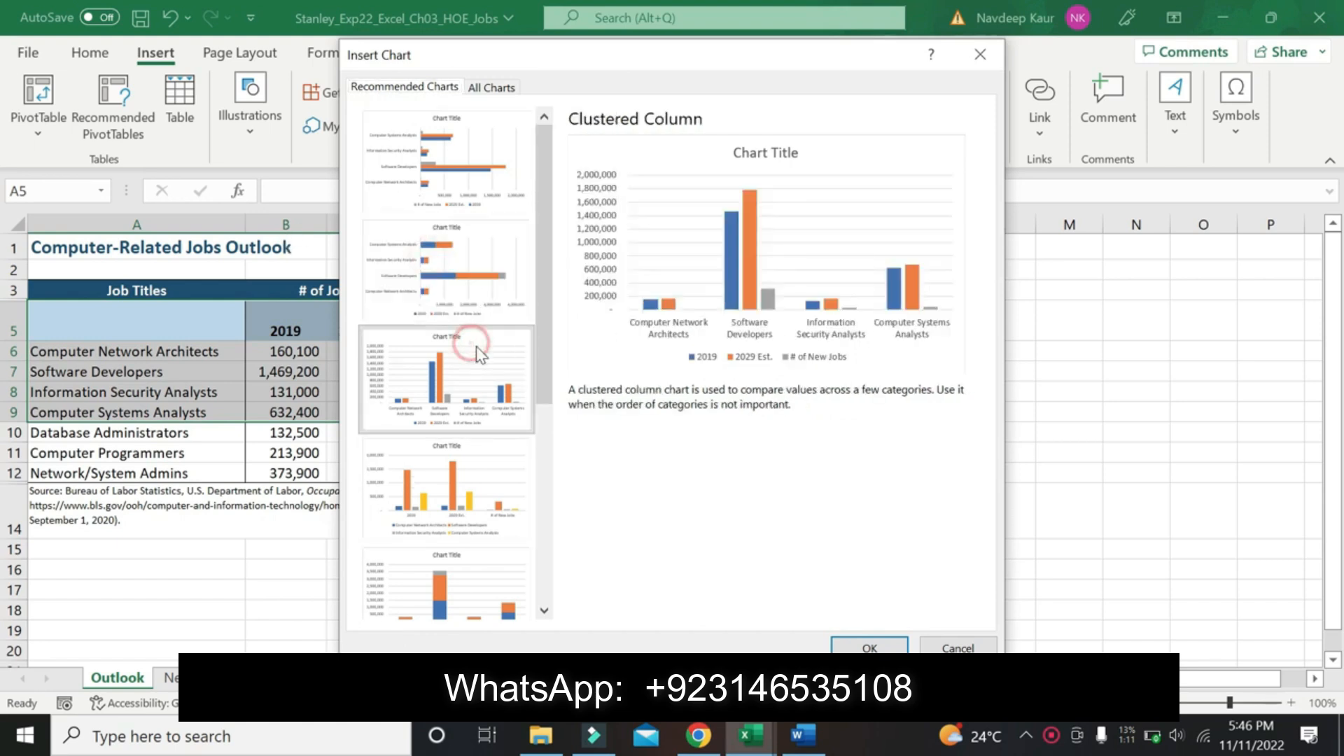
pyautogui.click(850, 648)
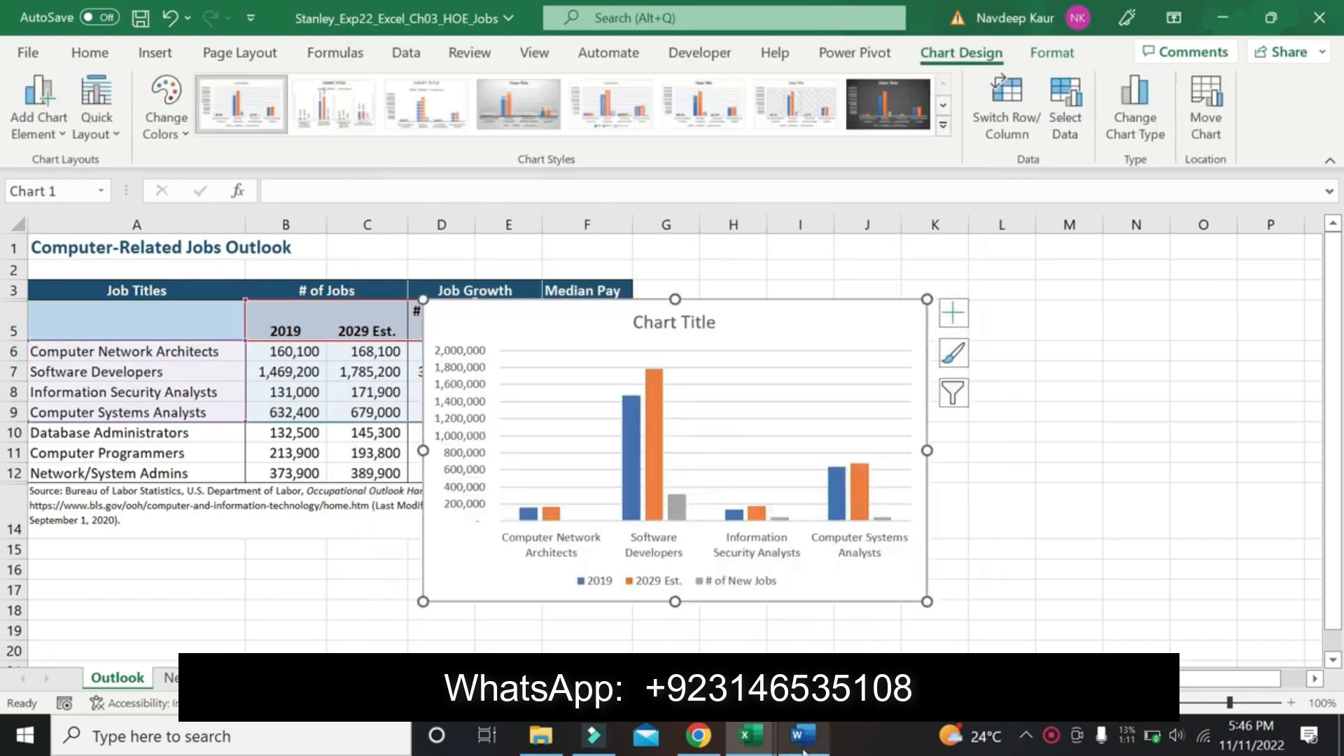
# Cut the clustered column chart and paste it in cell H1, checking the placement instruction in Word.
pyautogui.click(802, 737)
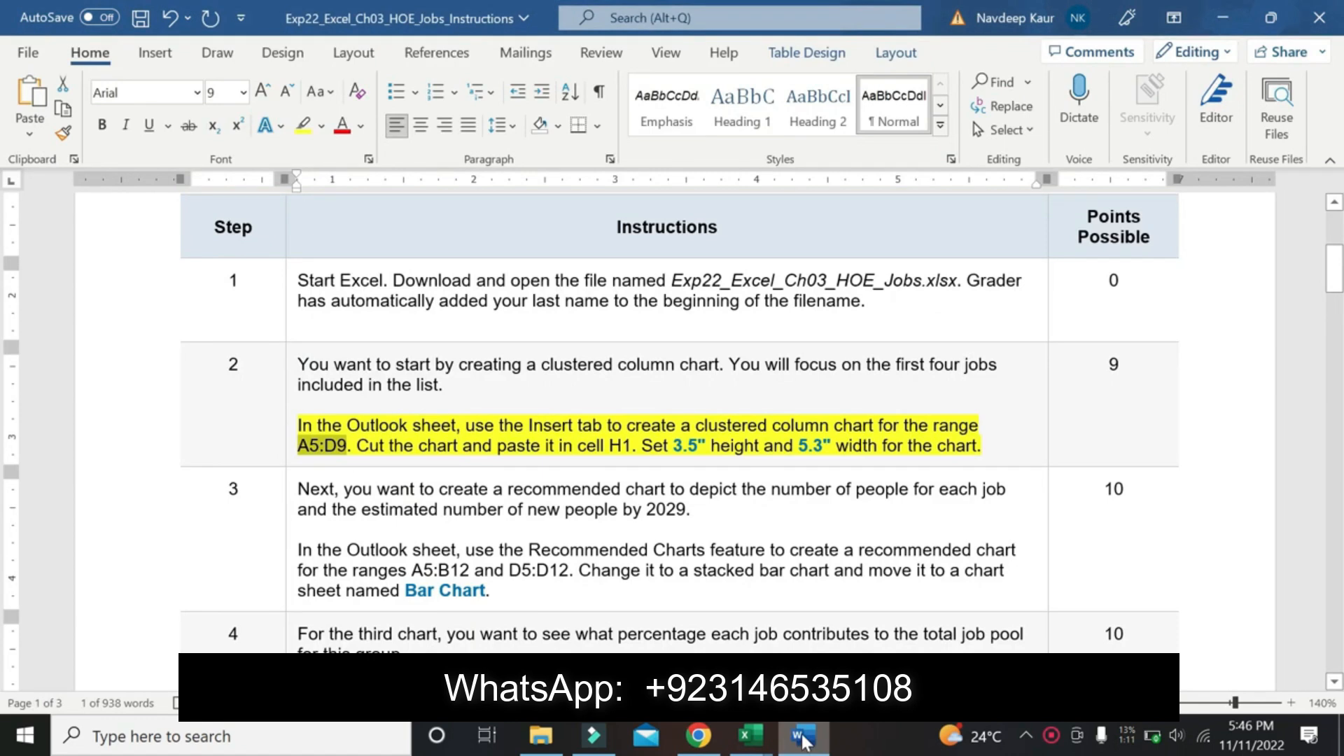
pyautogui.click(750, 735)
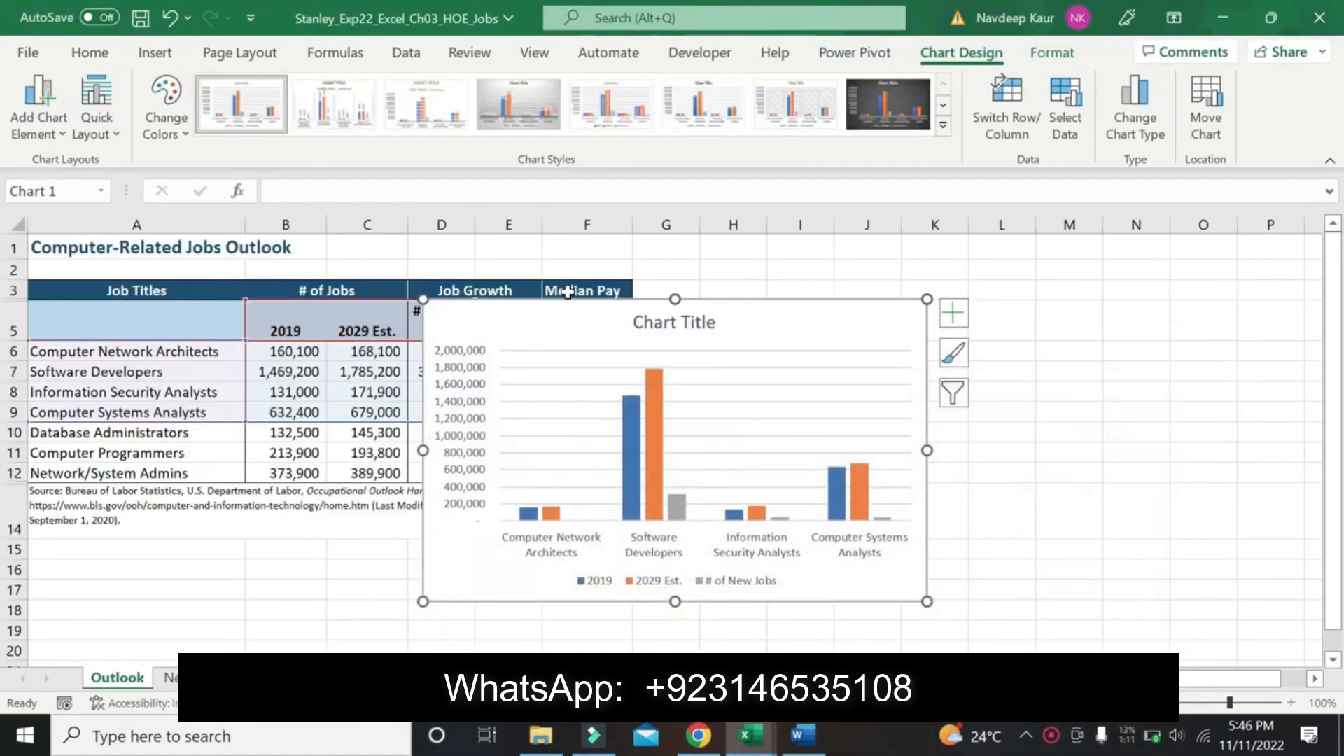
pyautogui.rightClick(569, 324)
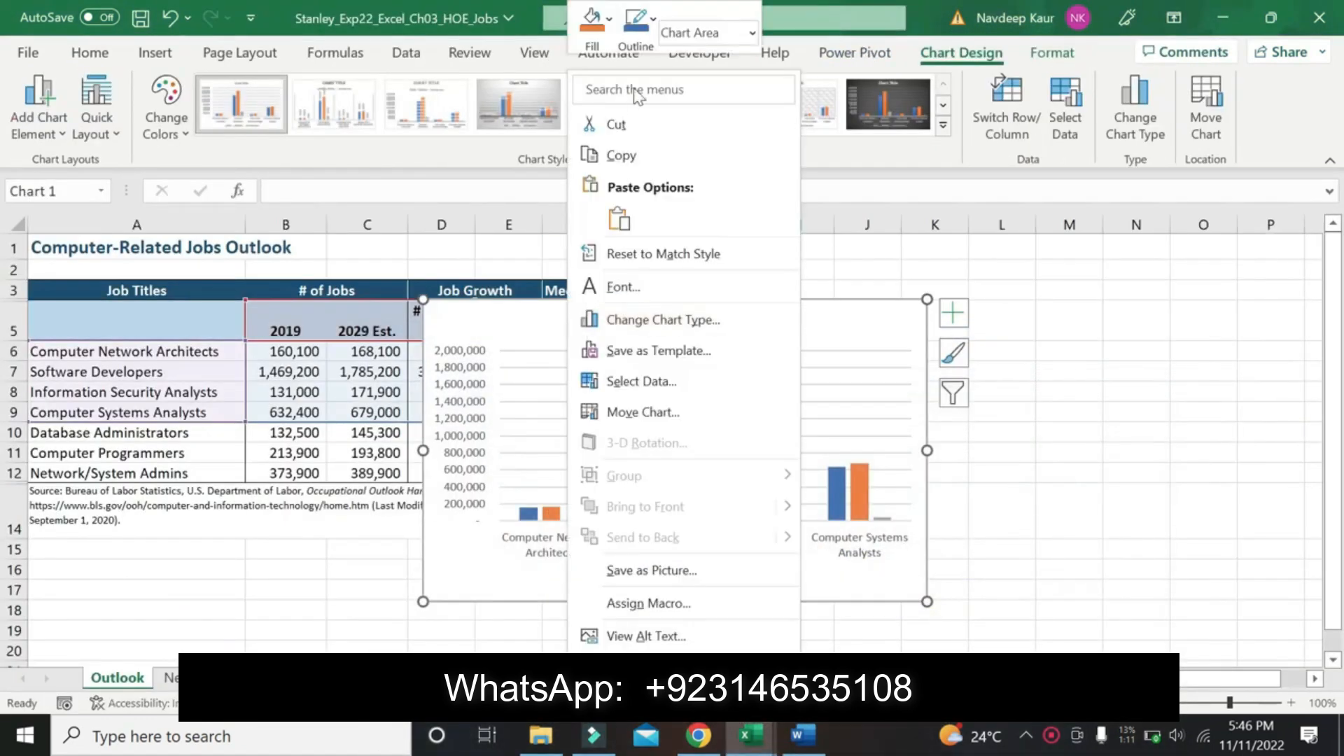
pyautogui.click(625, 120)
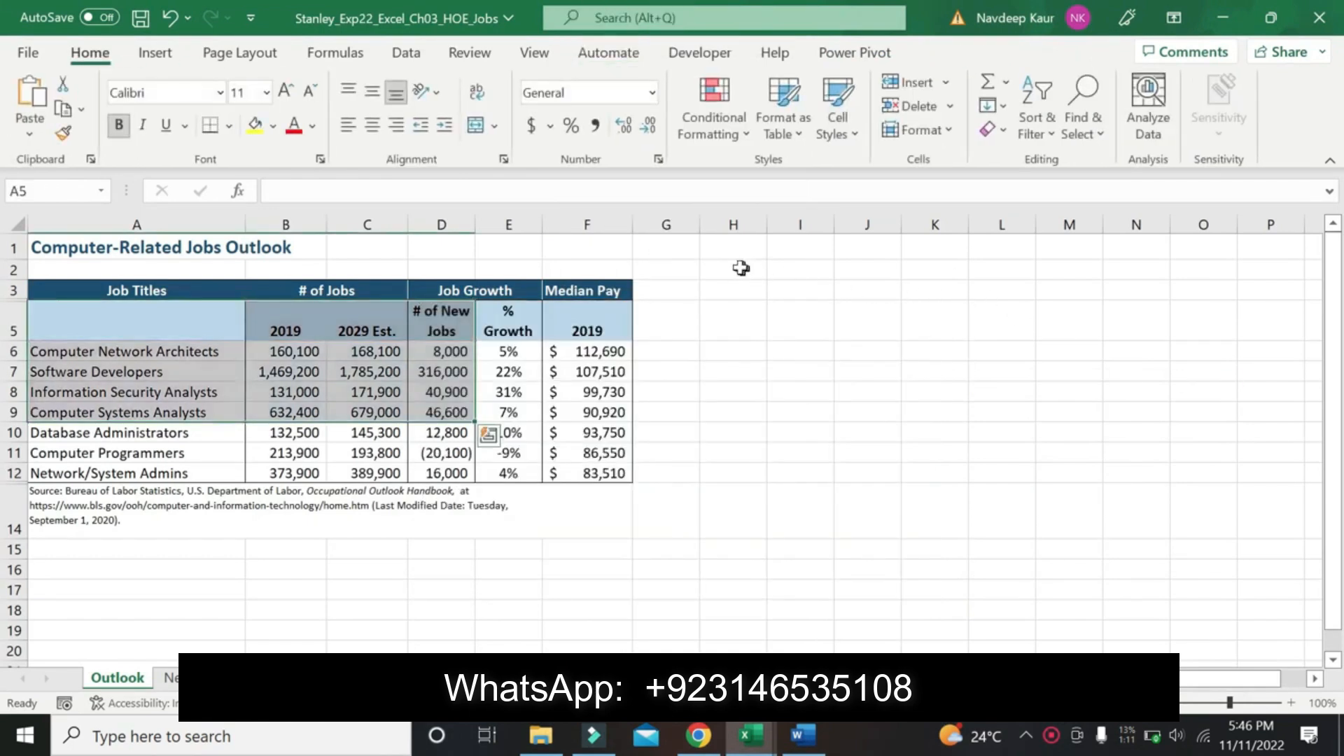
pyautogui.click(734, 245)
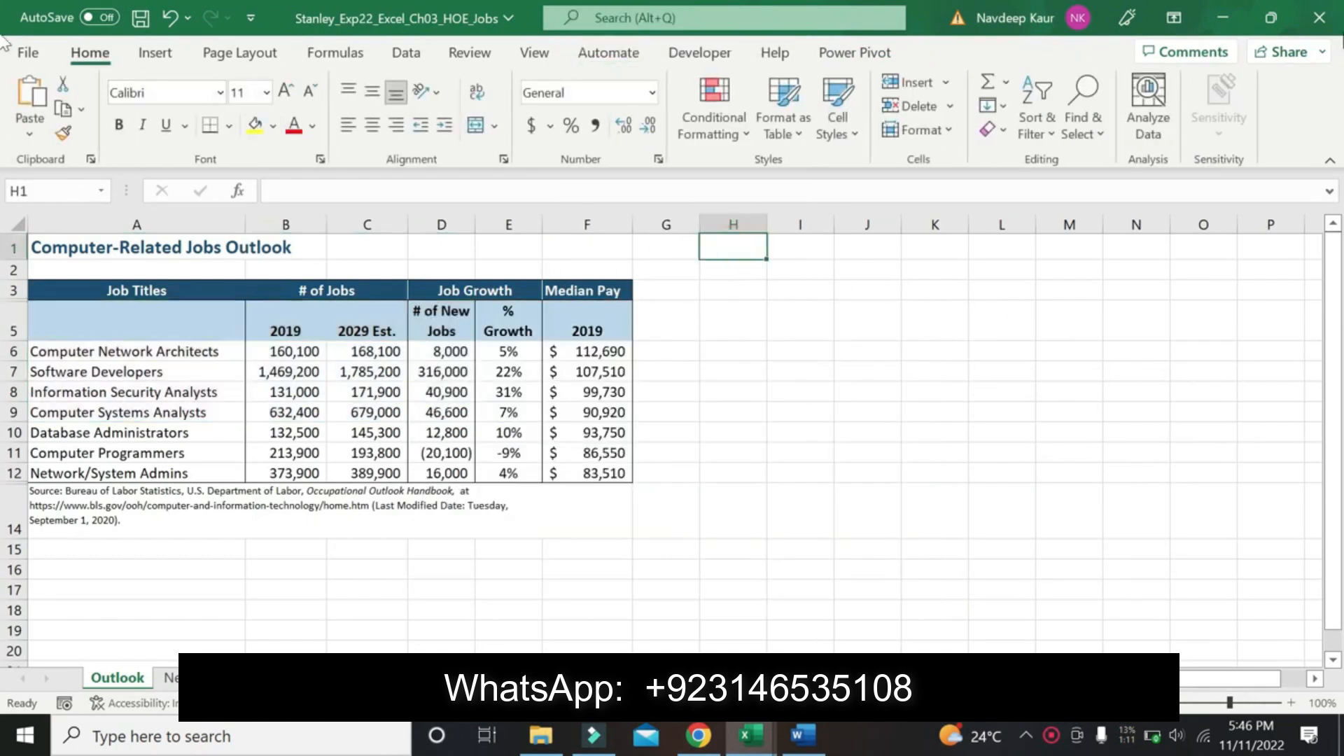
pyautogui.click(28, 92)
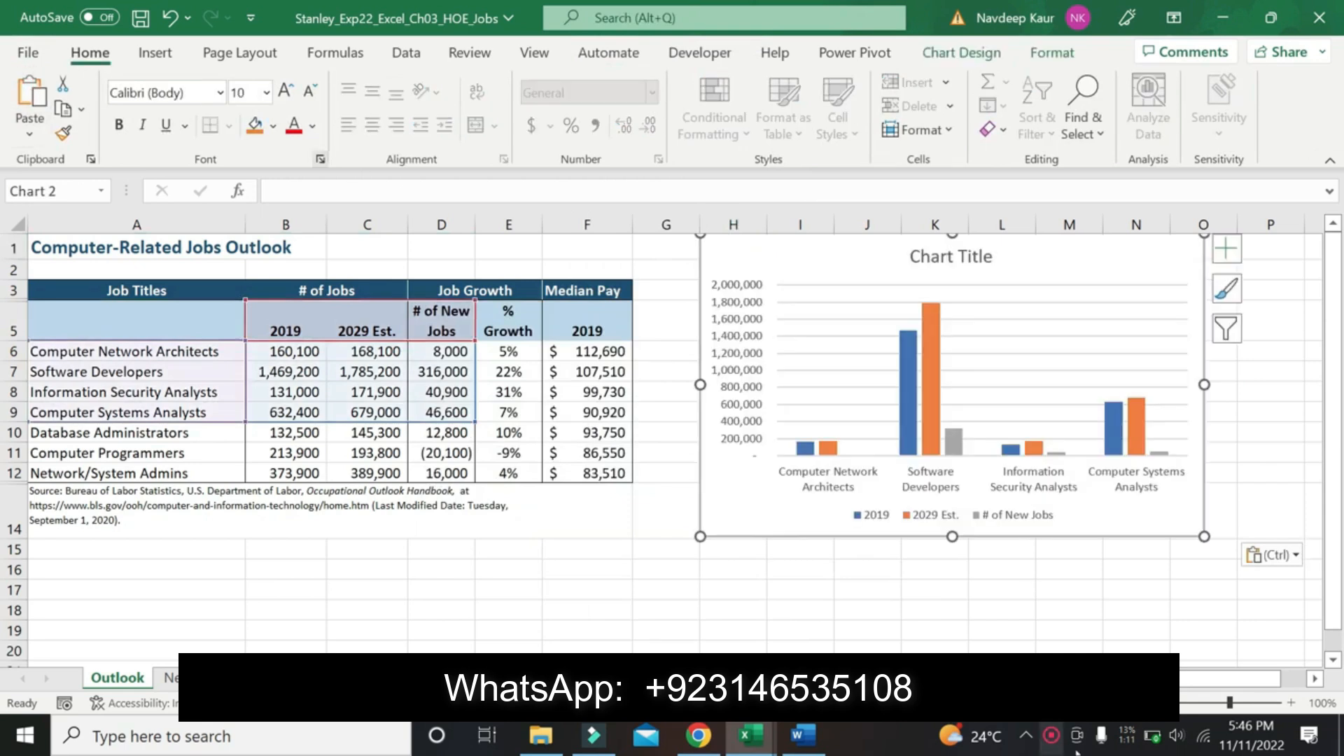
# Set the clustered column chart's height to 3.5" and width to 5.3", as step 2 in Word requires.
pyautogui.click(1052, 53)
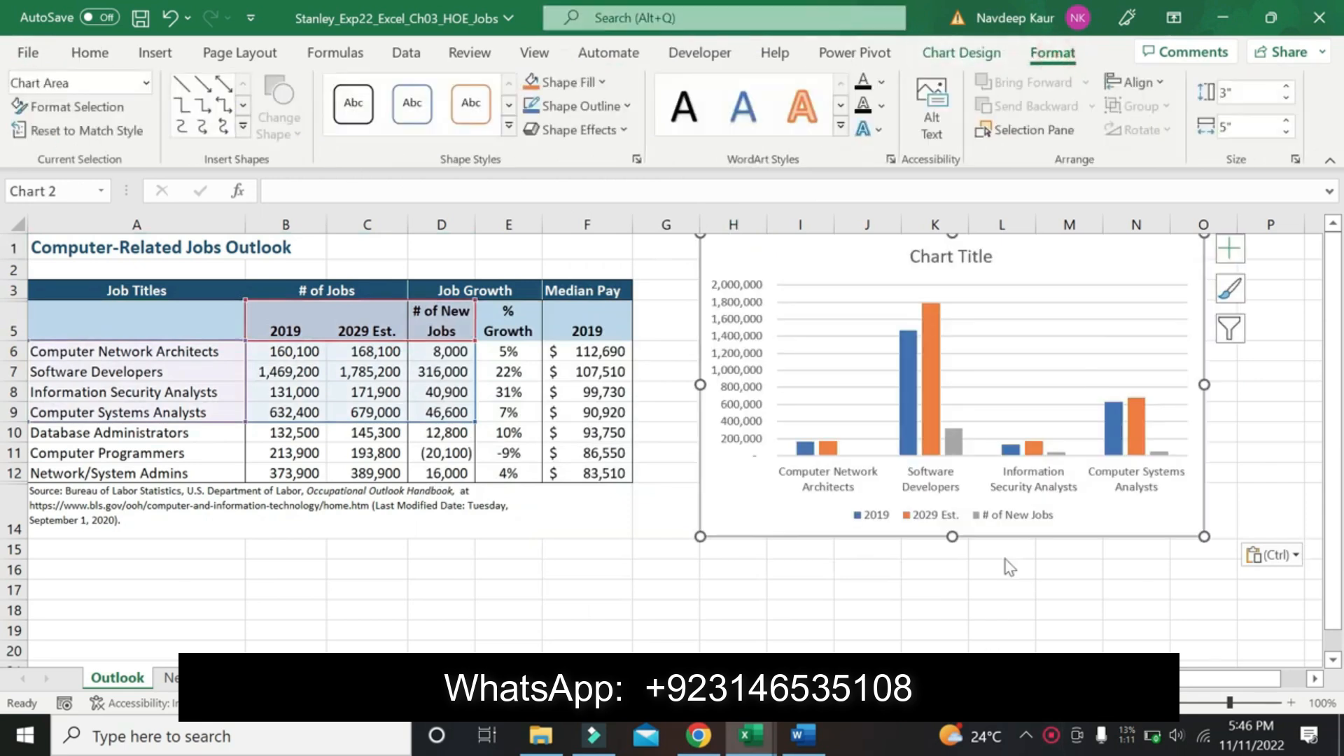
pyautogui.click(804, 737)
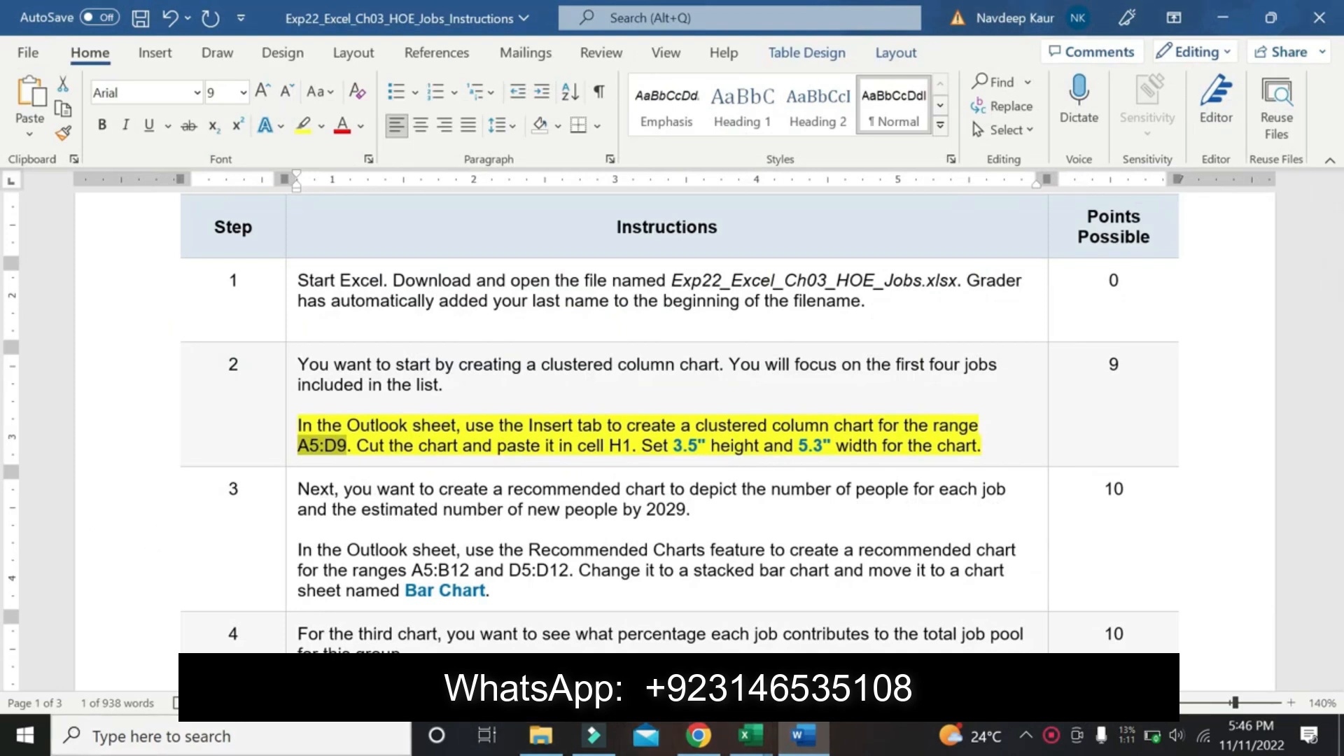
pyautogui.click(749, 735)
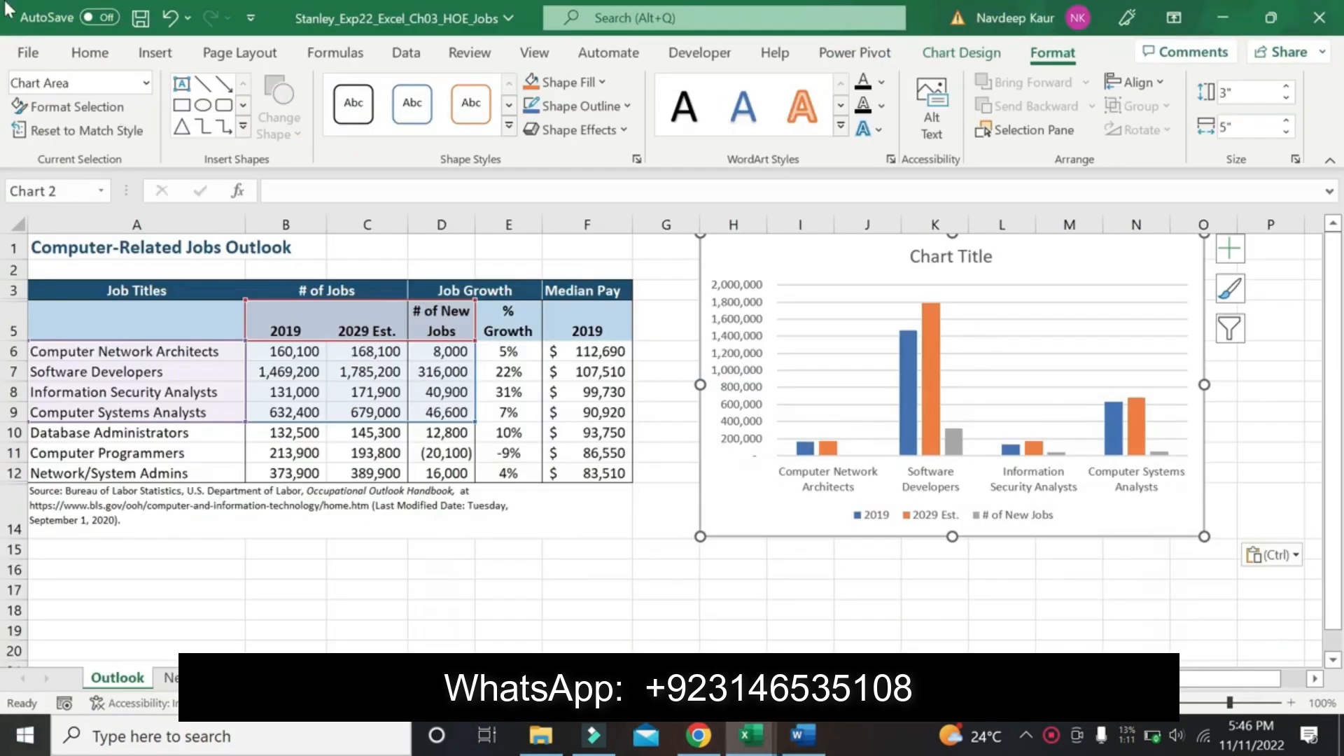
pyautogui.click(1243, 91)
pyautogui.write('3.5')
pyautogui.press('Return')
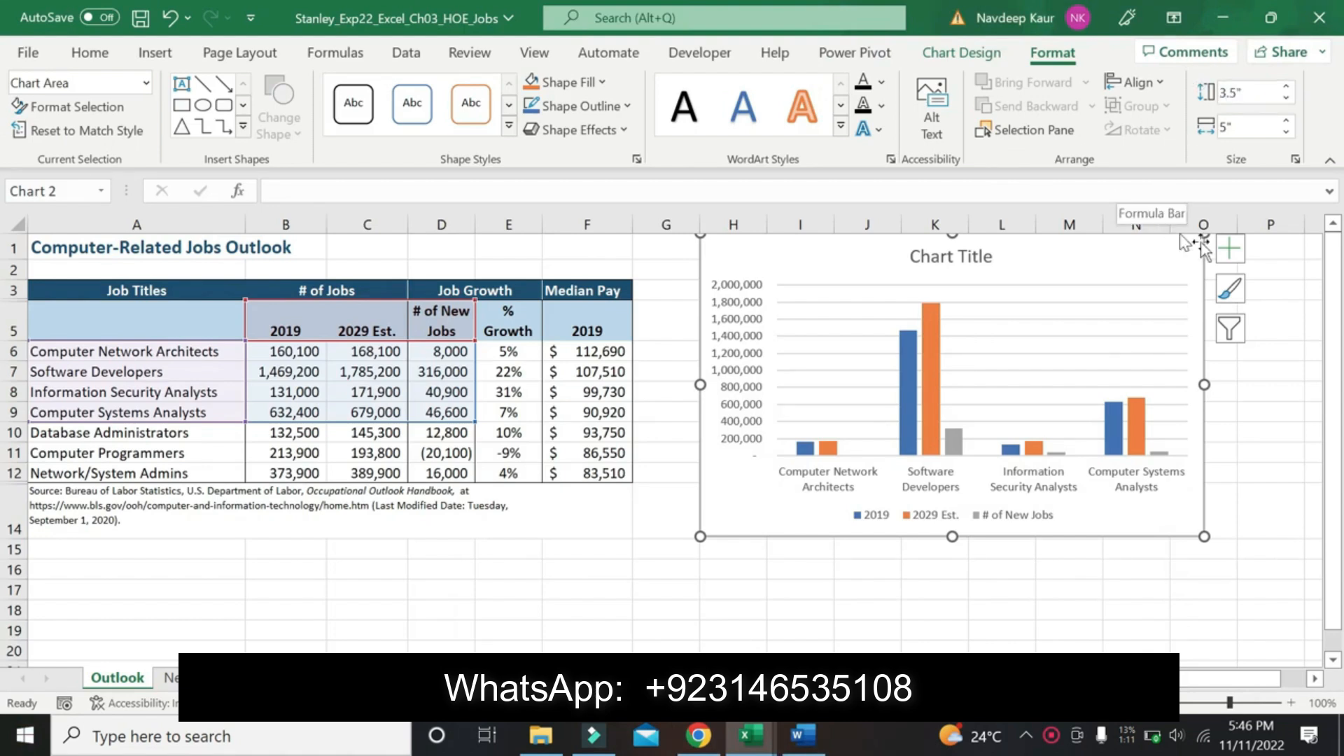
pyautogui.click(1238, 126)
pyautogui.write('4')
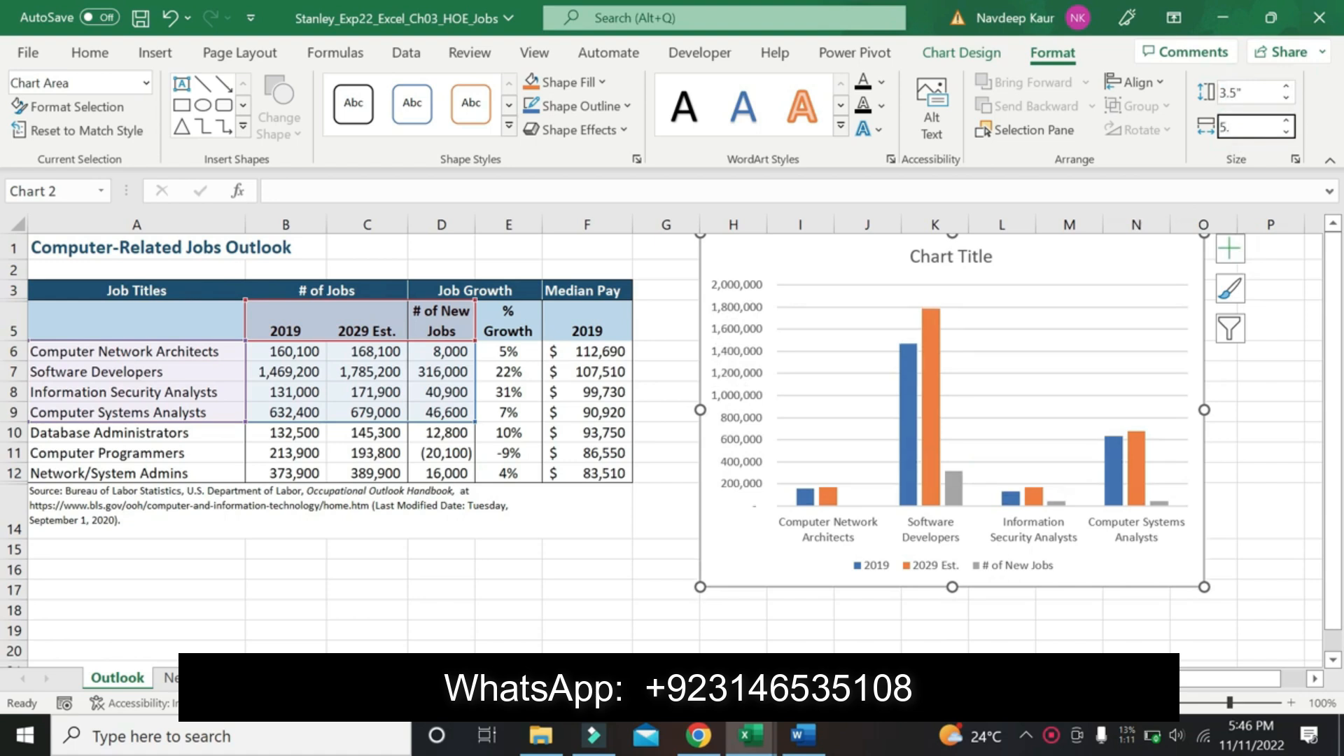
pyautogui.write('.3')
pyautogui.press('Return')
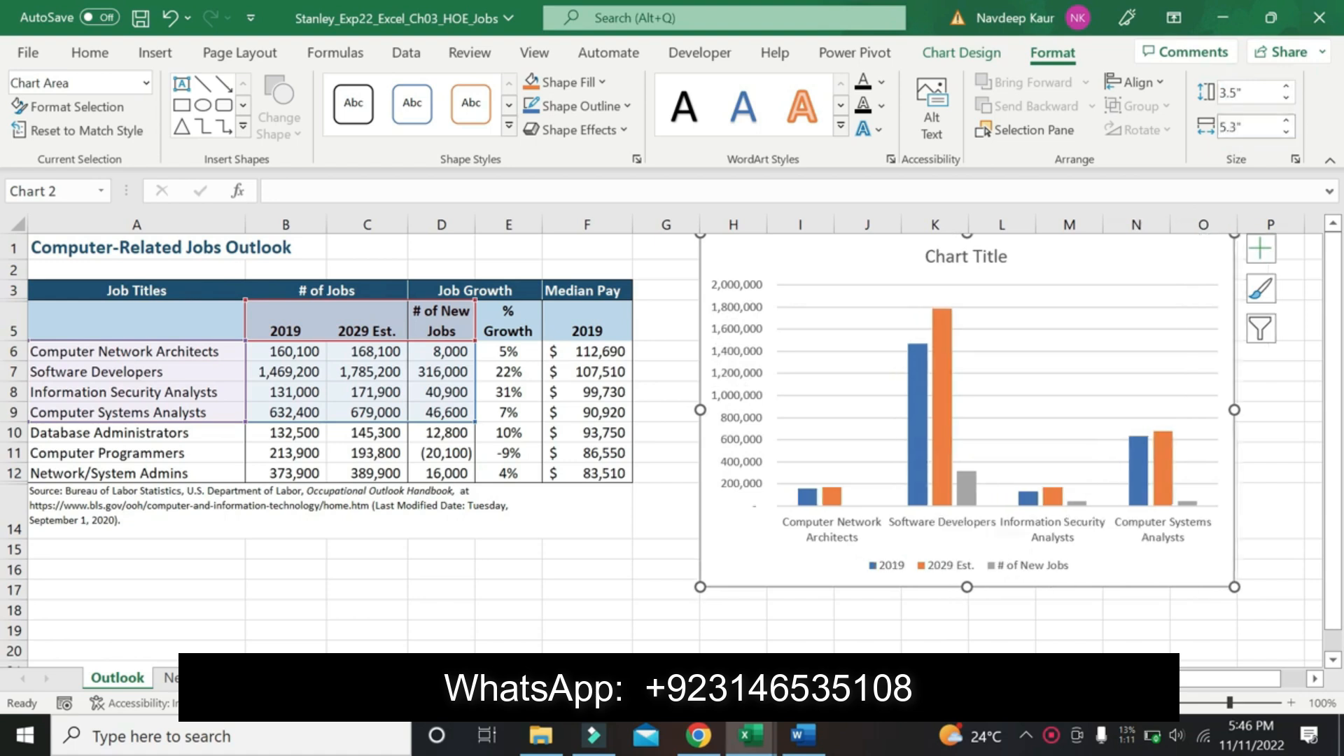
# Remove the yellow highlight from the step 2 chart instruction in the Word document.
pyautogui.click(803, 738)
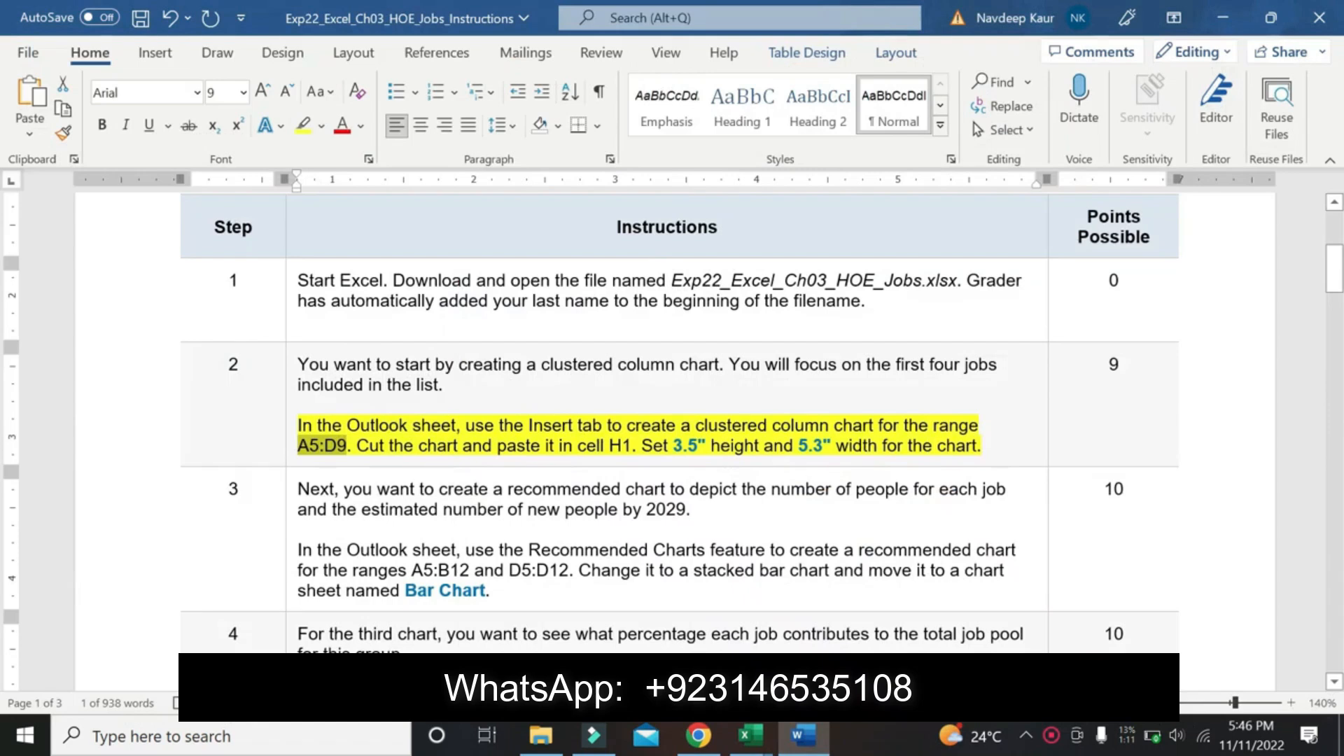
pyautogui.moveTo(982, 447); pyautogui.dragTo(299, 425)
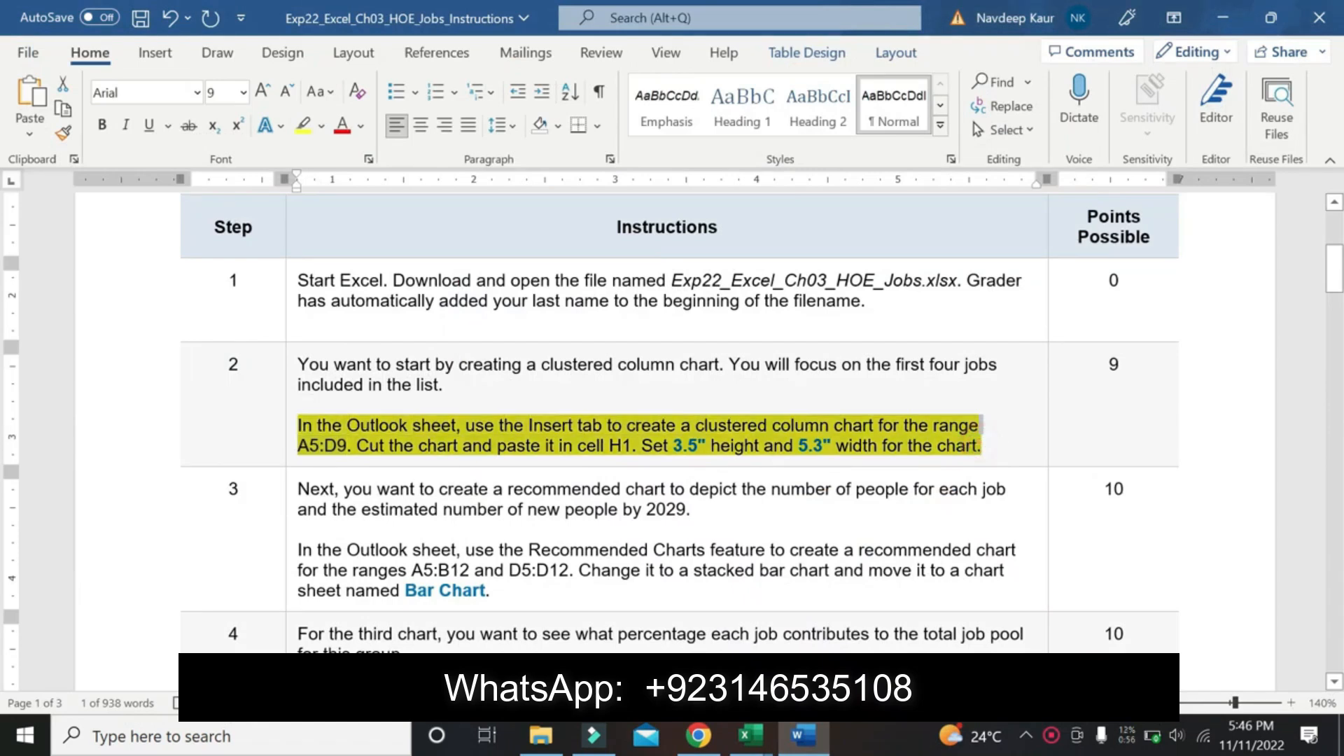
pyautogui.click(306, 128)
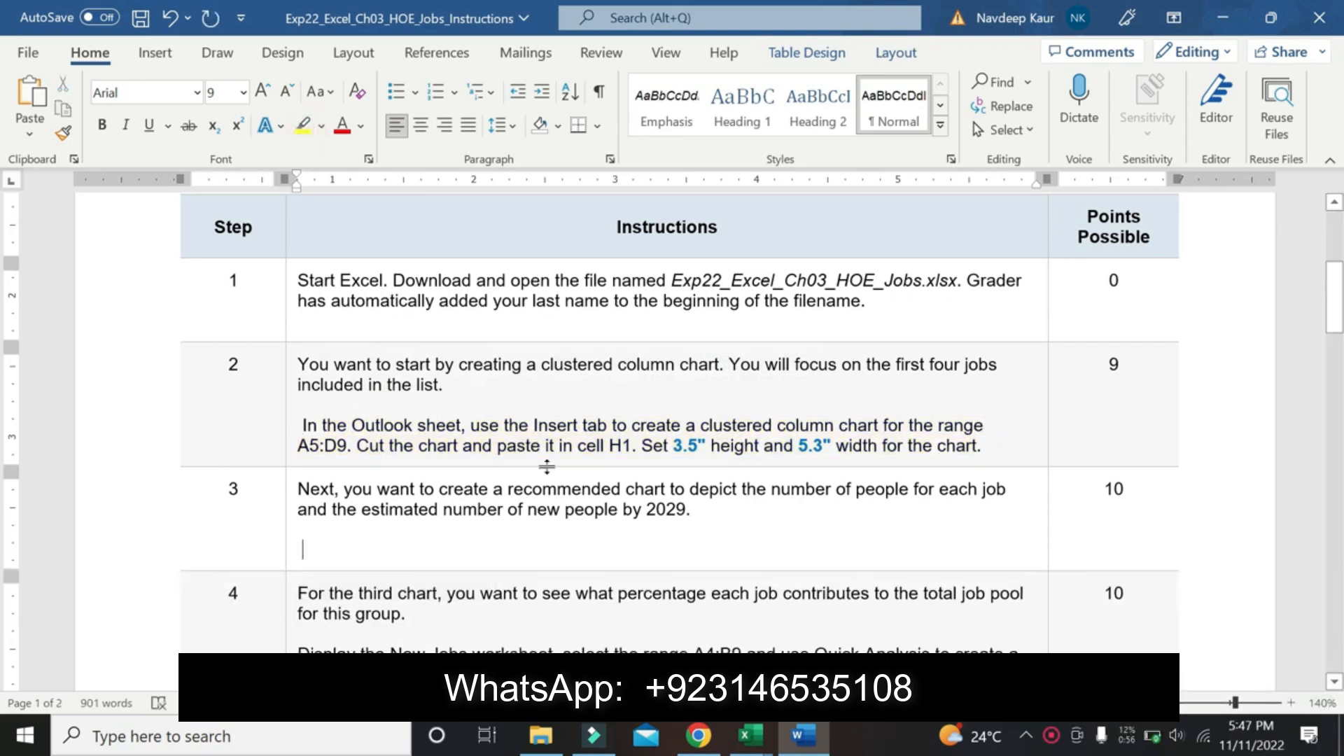
# Restore the deleted step 3 chart instruction in the Word document and highlight it in yellow.
pyautogui.hotkey('ctrl', 'z')
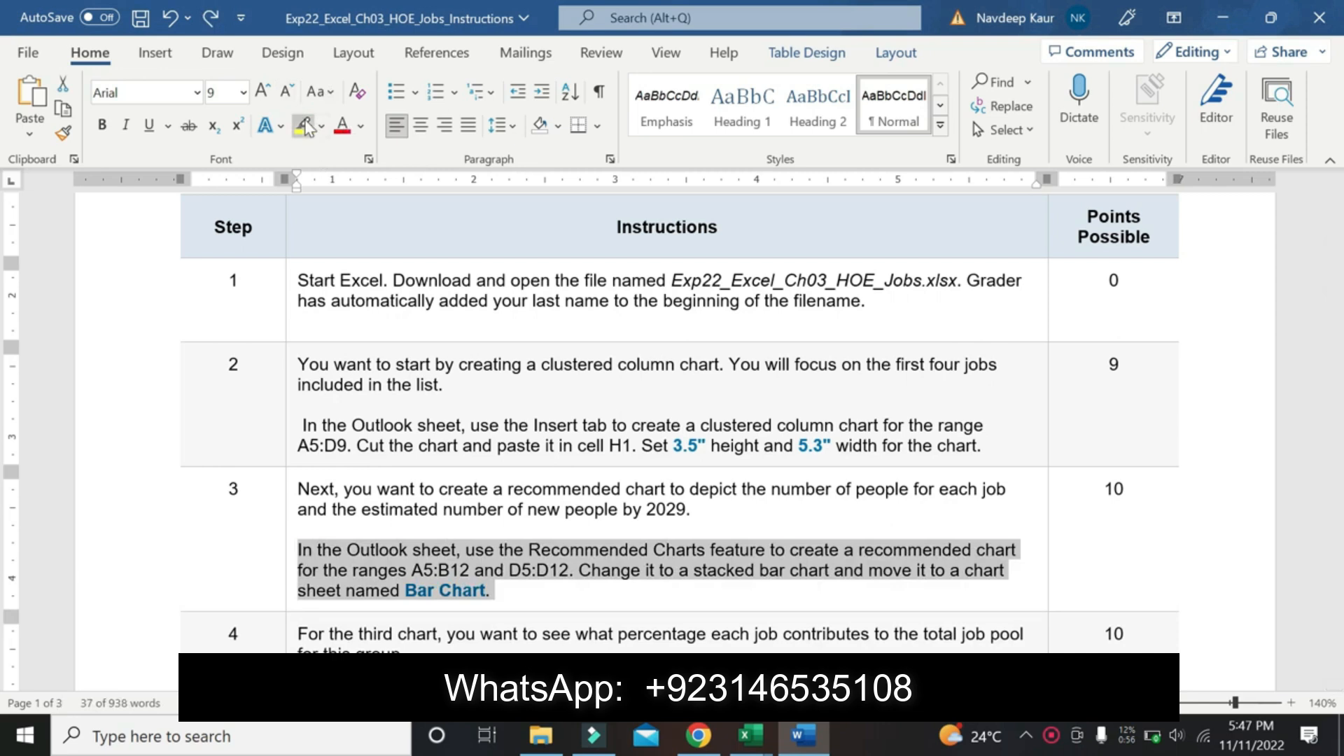
pyautogui.click(306, 128)
pyautogui.press('Left')
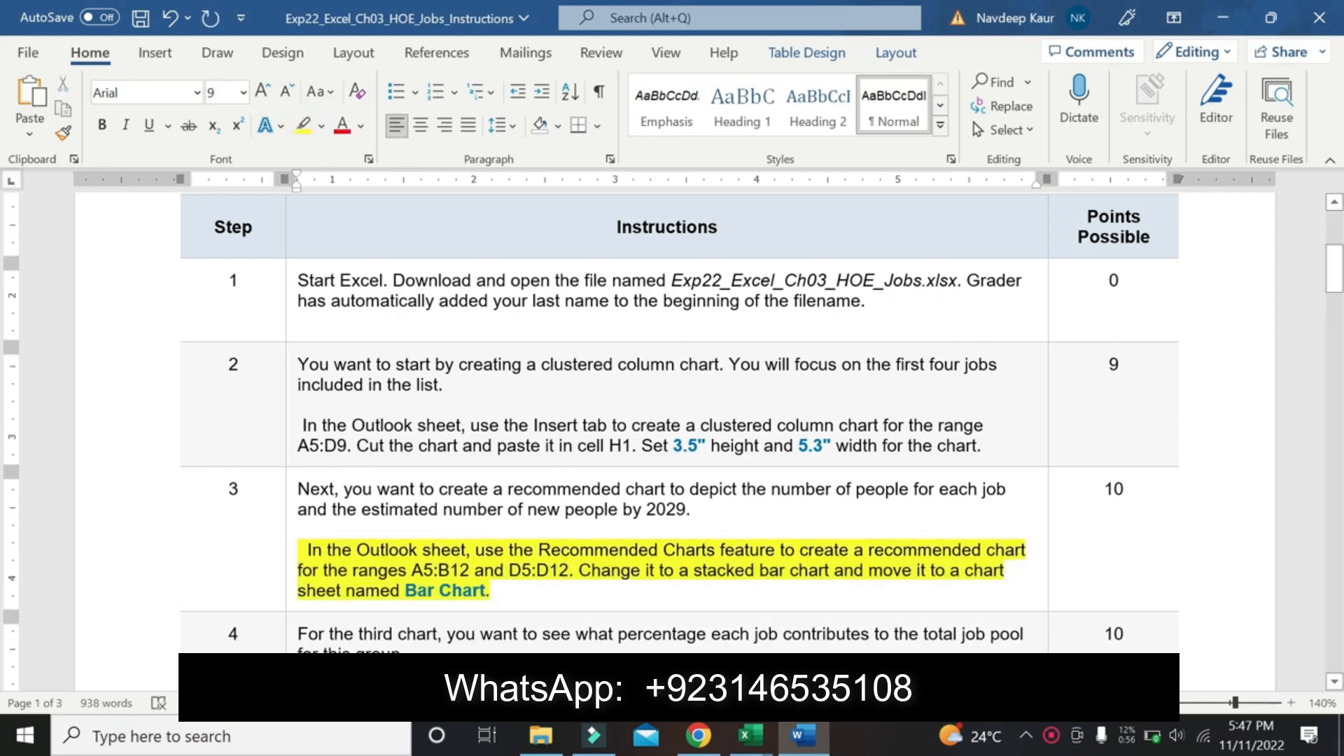
# Copy the range A5:B12 from the step 3 instruction in Word and select it on the Outlook sheet in Excel.
pyautogui.scroll(-3, 679, 420)
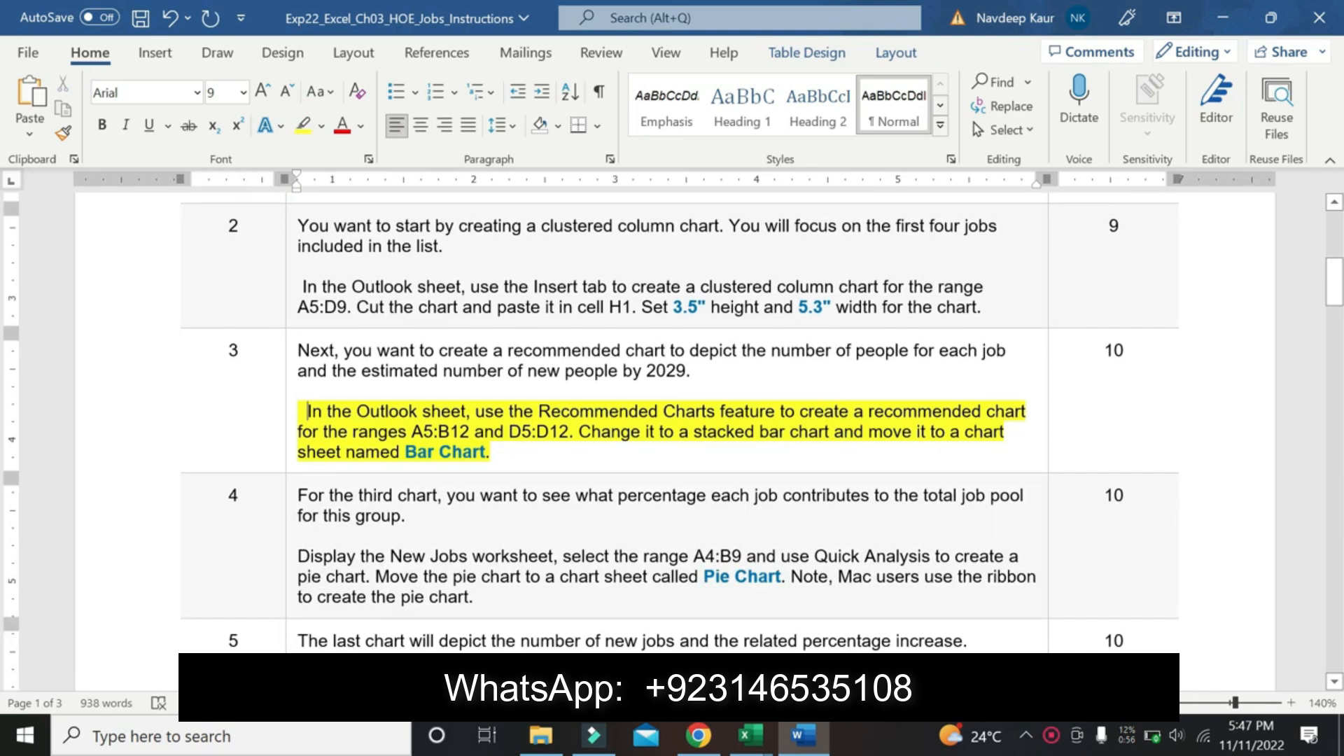
pyautogui.moveTo(412, 432); pyautogui.dragTo(475, 432)
pyautogui.hotkey('ctrl', 'c')
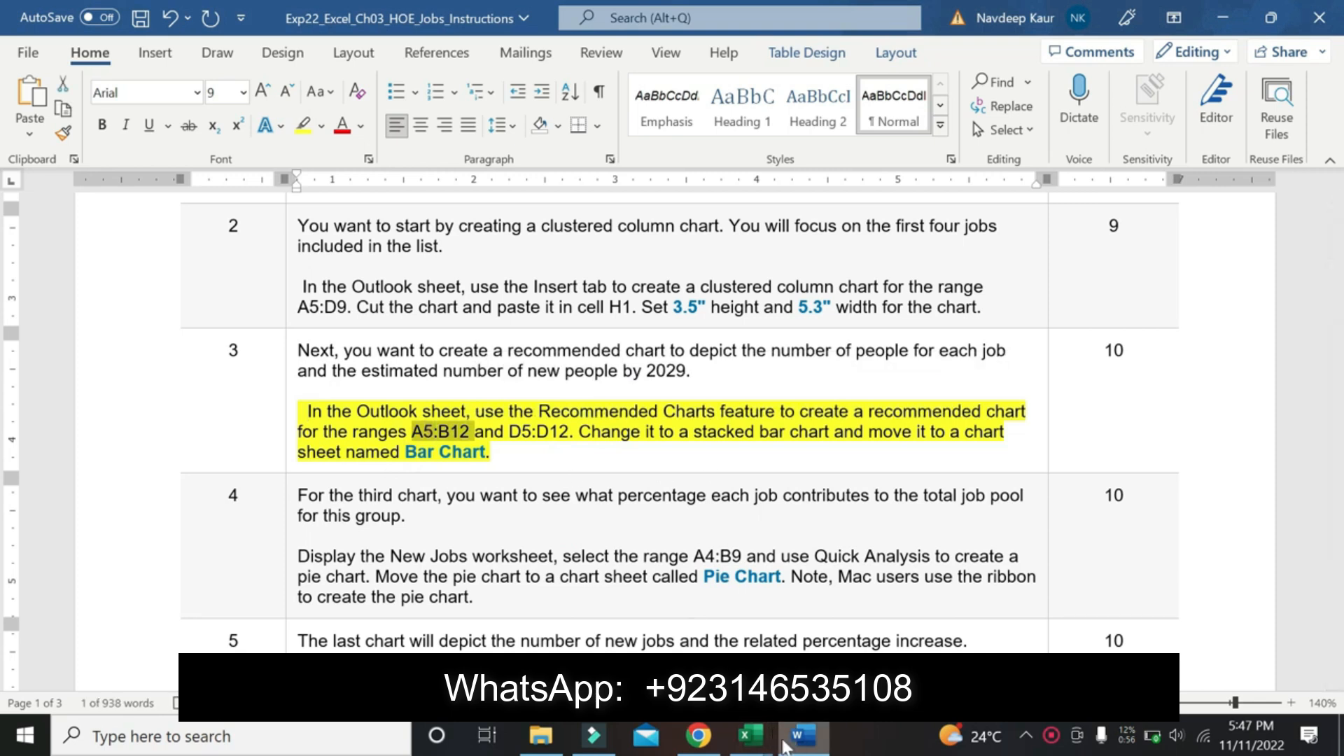
pyautogui.click(752, 735)
pyautogui.click(862, 616)
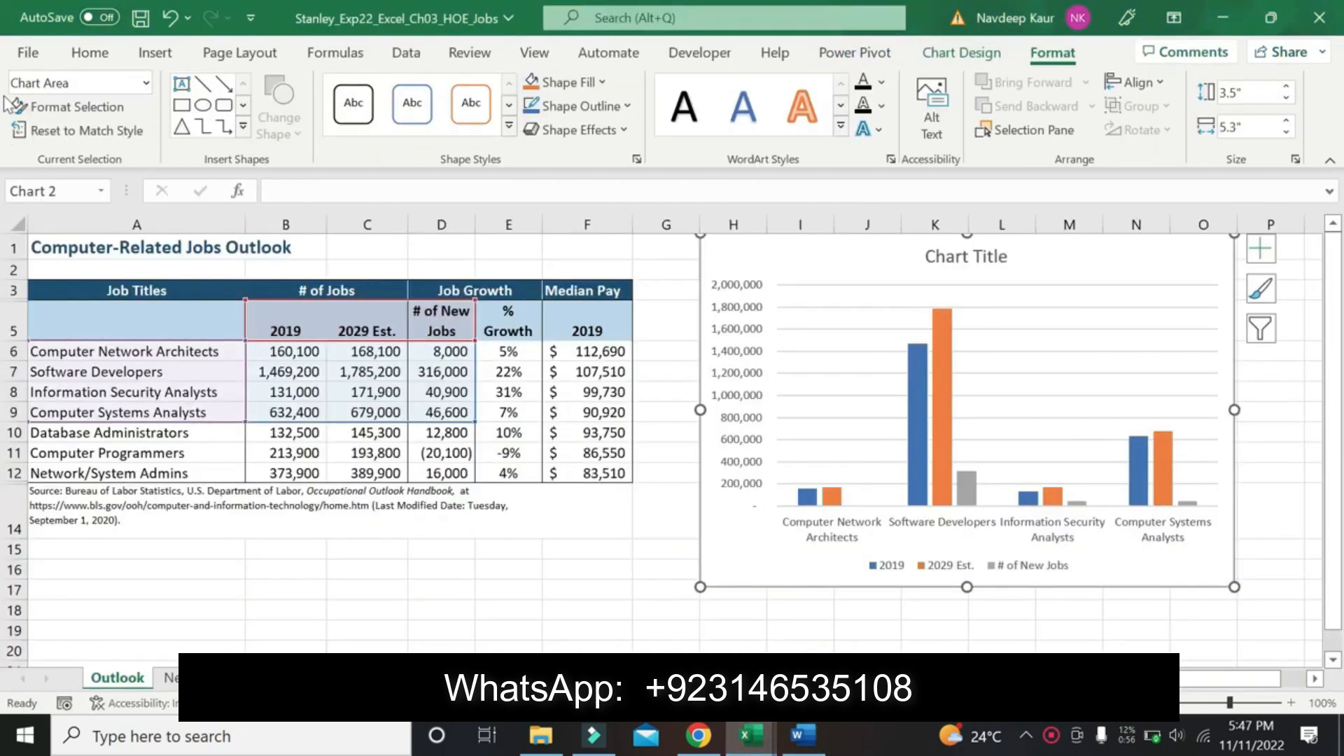
pyautogui.click(42, 190)
pyautogui.hotkey('ctrl', 'v')
pyautogui.press('Return')
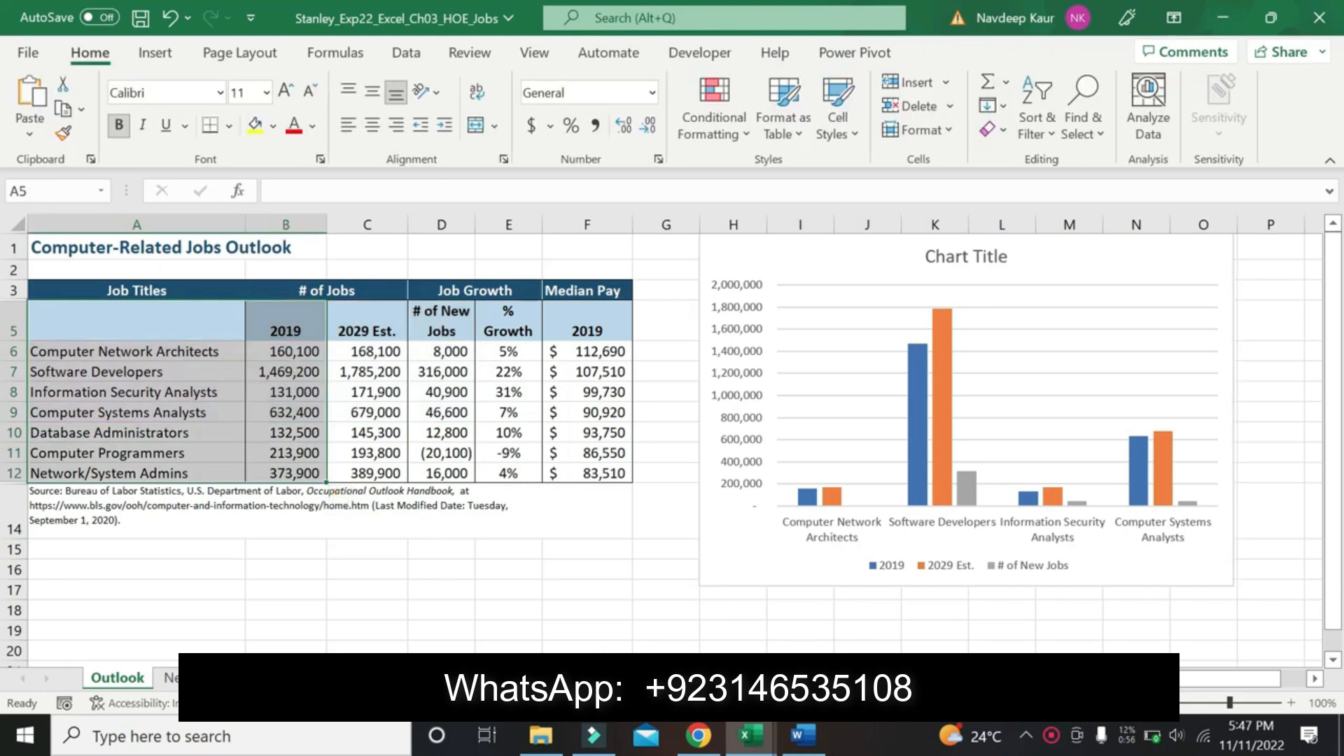
# Add the range D5:D12 to the selection on the Outlook sheet, checking the ranges against step 3 in Word.
pyautogui.click(801, 735)
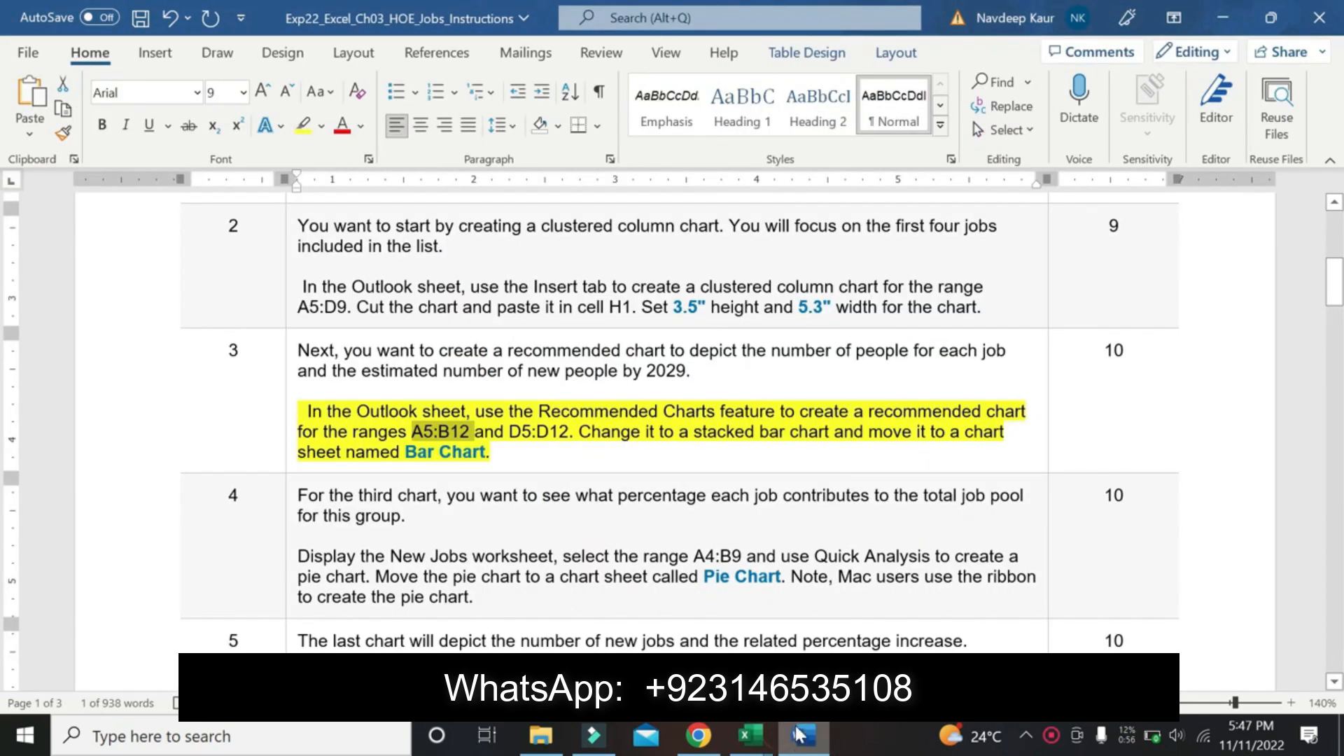
pyautogui.moveTo(800, 735)
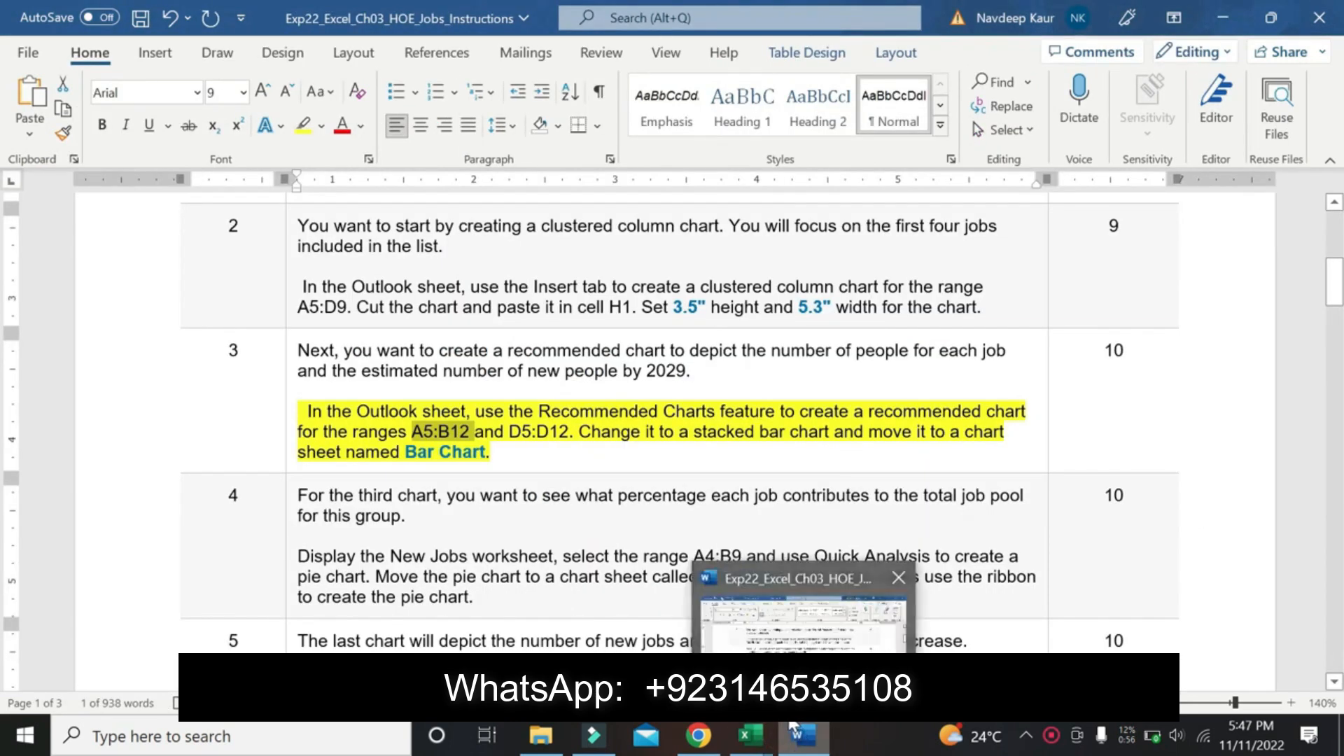
pyautogui.click(800, 735)
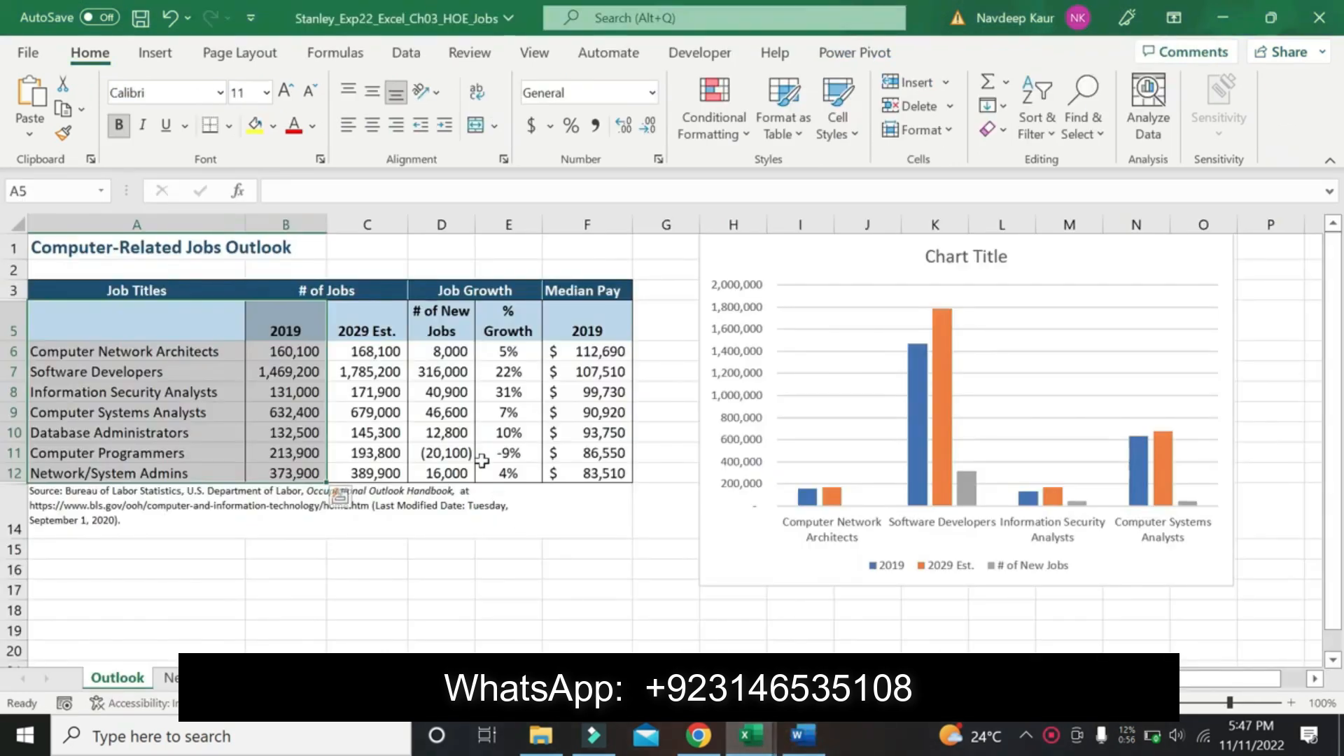
pyautogui.hotkey('ctrl', 'q')
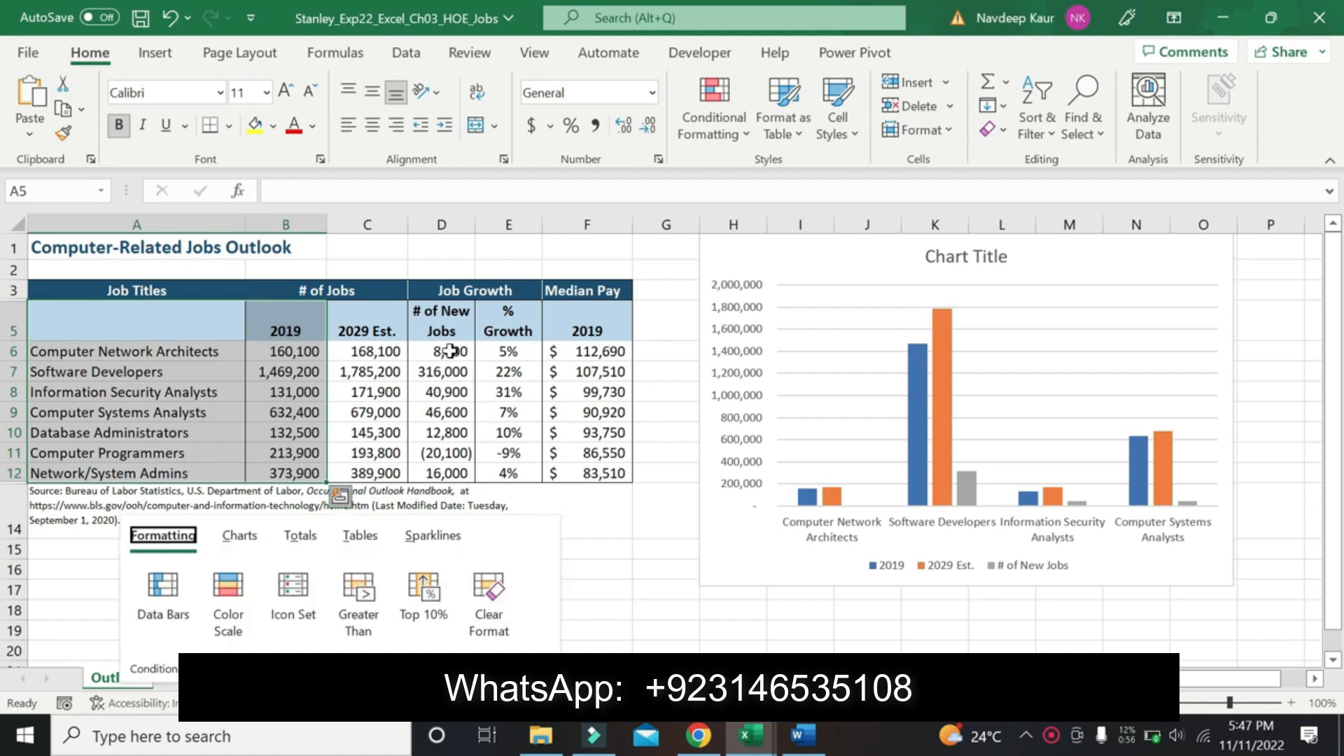
pyautogui.moveTo(446, 330); pyautogui.dragTo(445, 467)
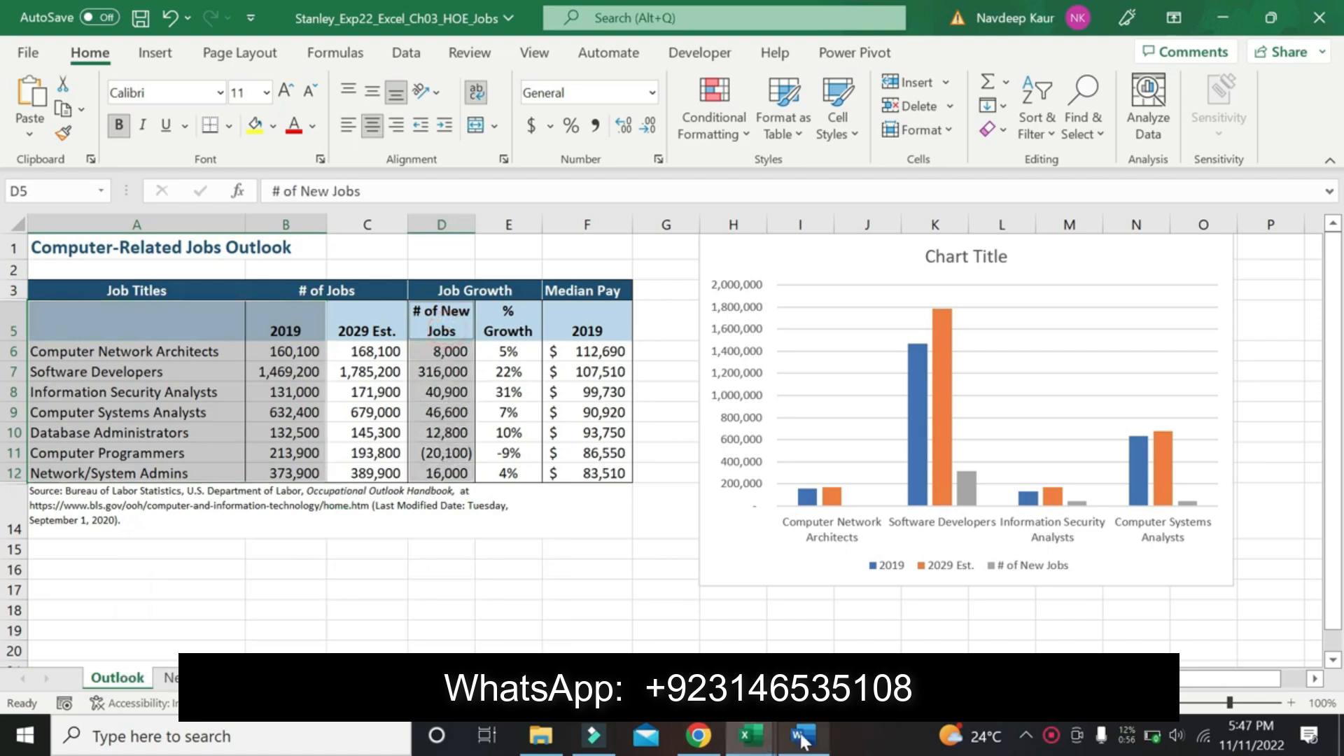
pyautogui.click(803, 741)
pyautogui.click(800, 741)
pyautogui.click(798, 741)
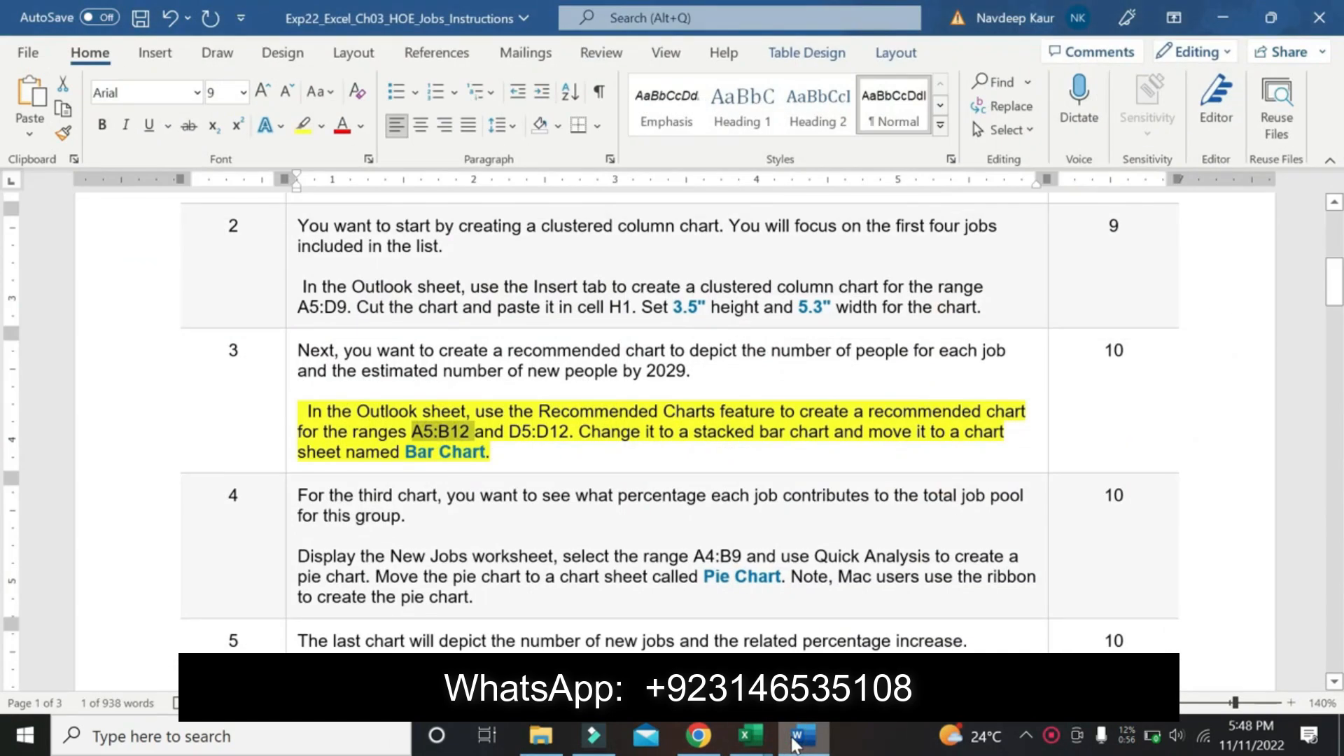
pyautogui.click(798, 741)
# Insert a stacked bar chart for the selected ranges using Recommended Charts, checking the required chart type in Word.
pyautogui.click(156, 53)
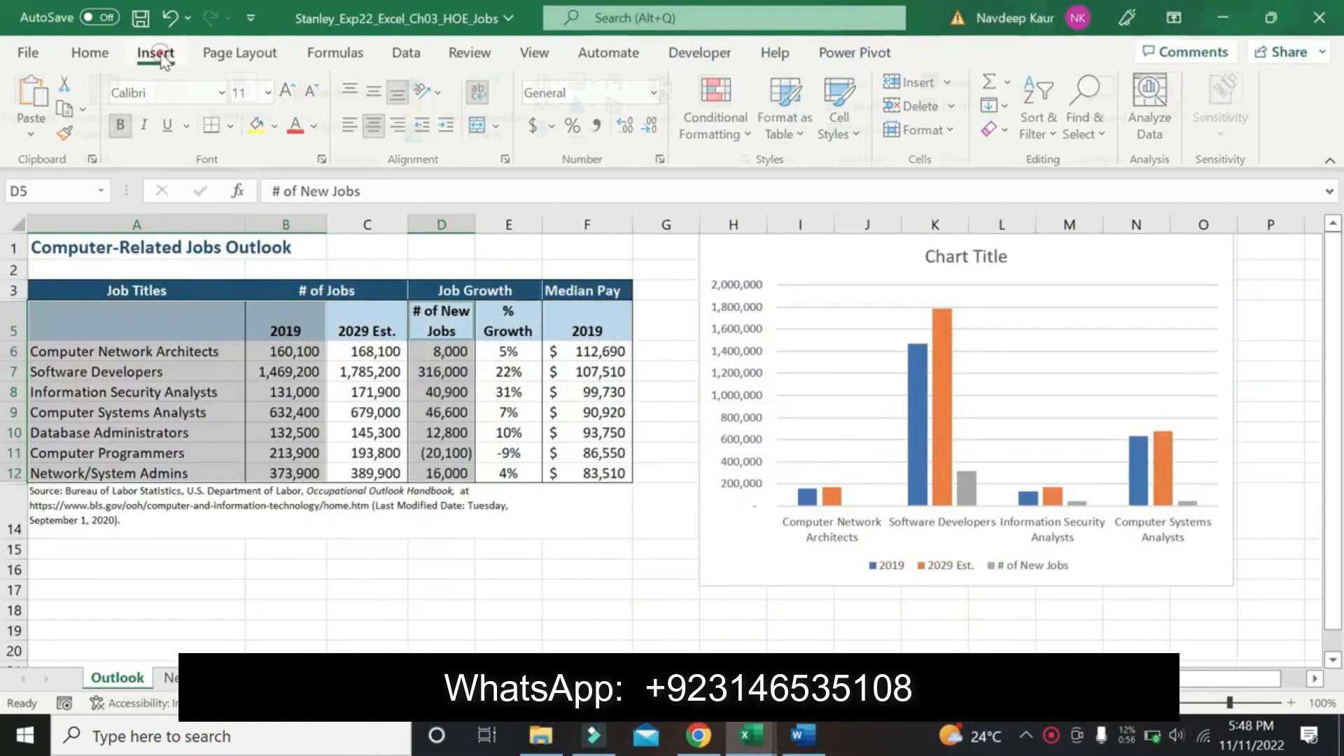
pyautogui.click(494, 115)
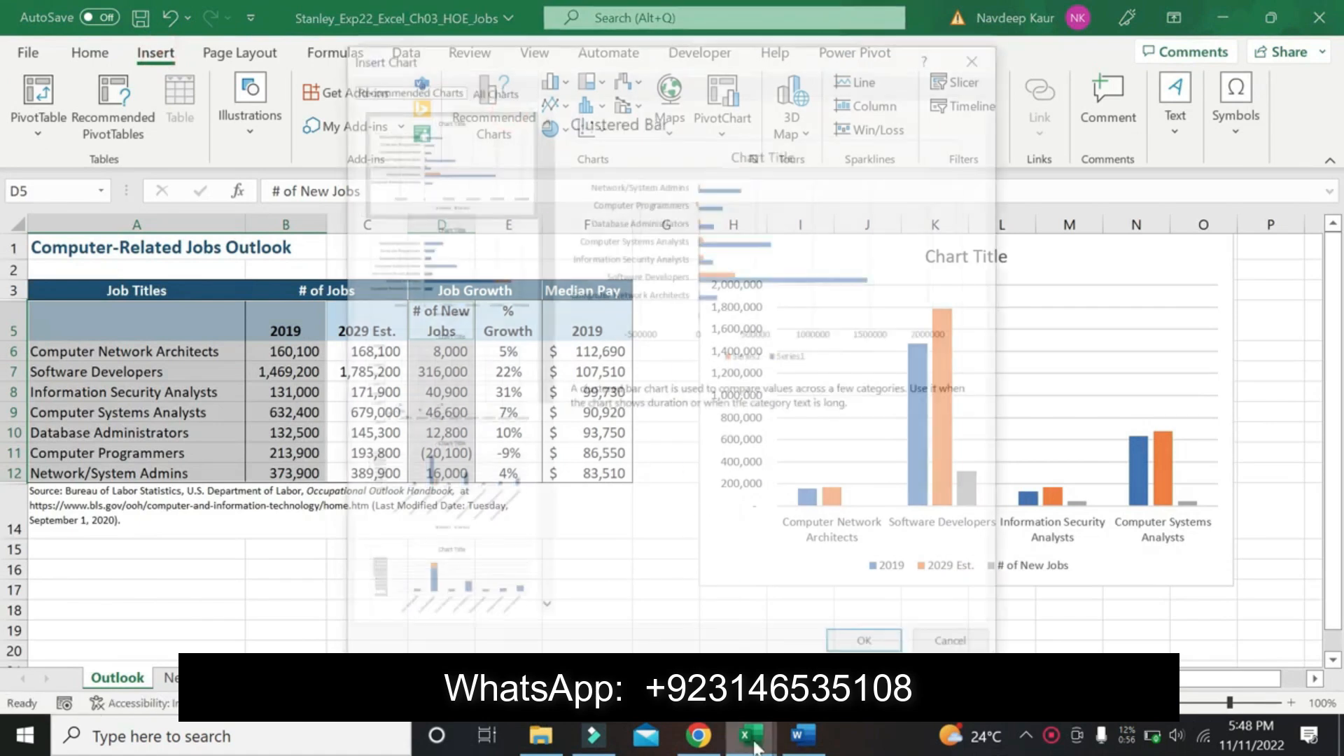
pyautogui.click(805, 739)
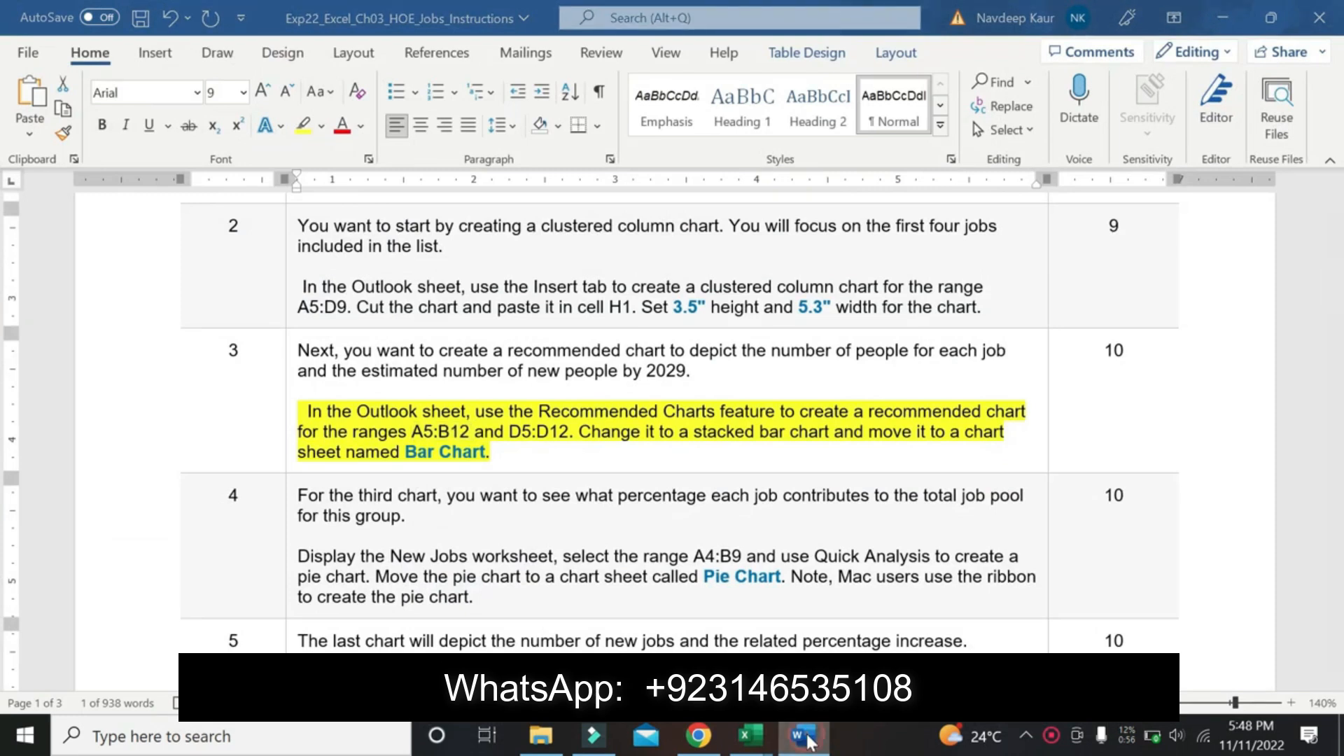
pyautogui.click(807, 739)
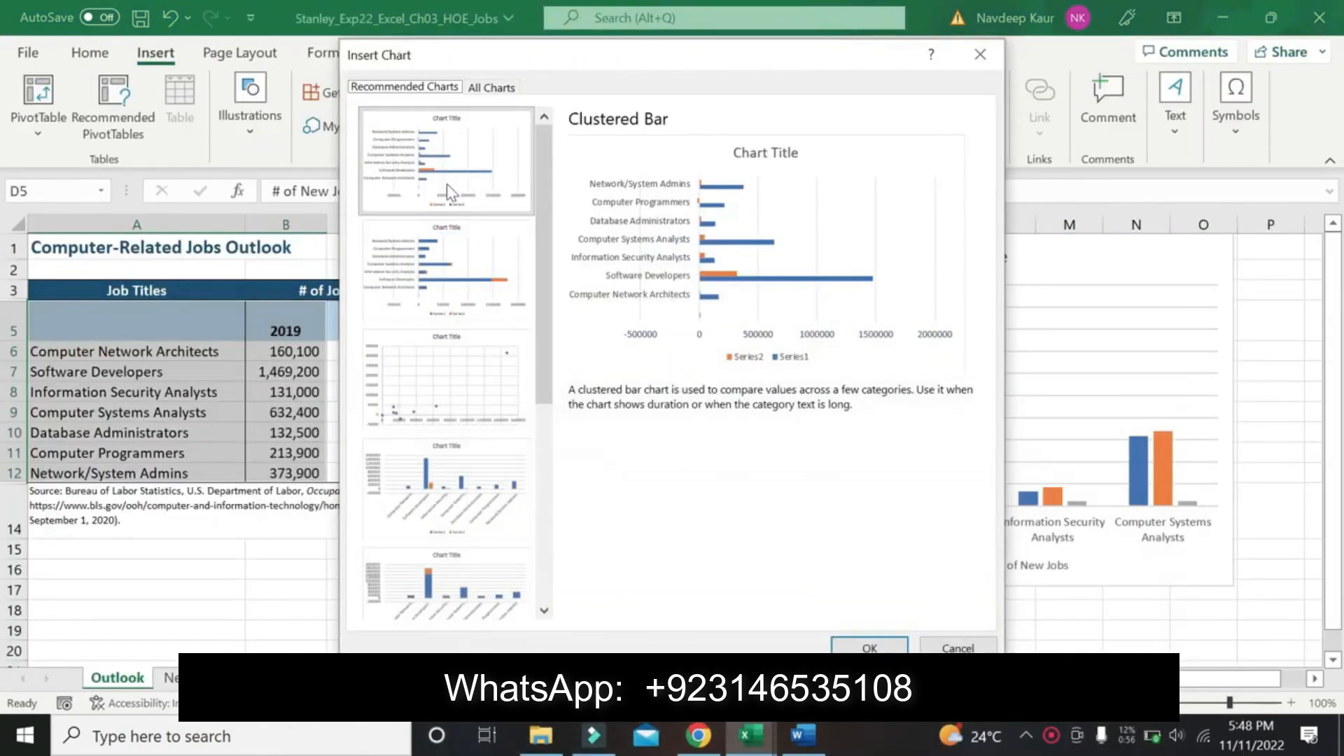
pyautogui.click(445, 246)
pyautogui.click(812, 742)
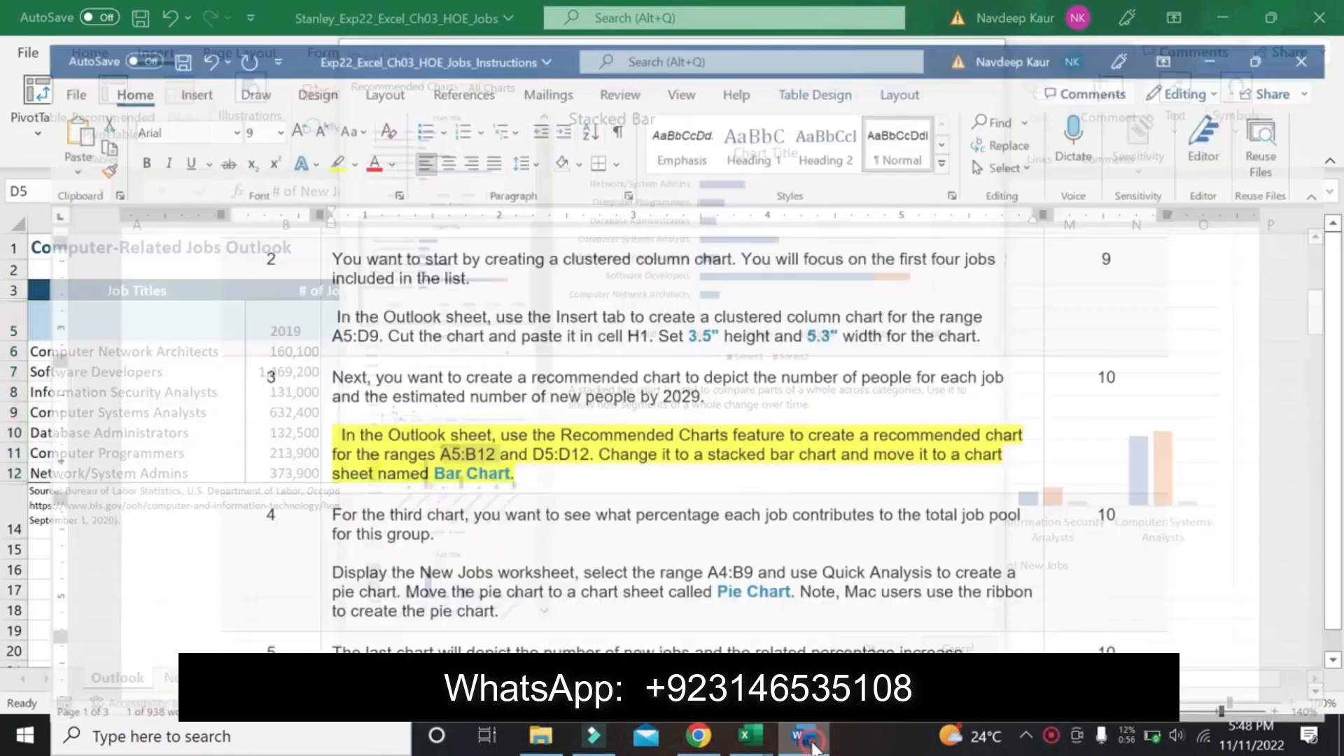
pyautogui.click(807, 739)
pyautogui.click(862, 643)
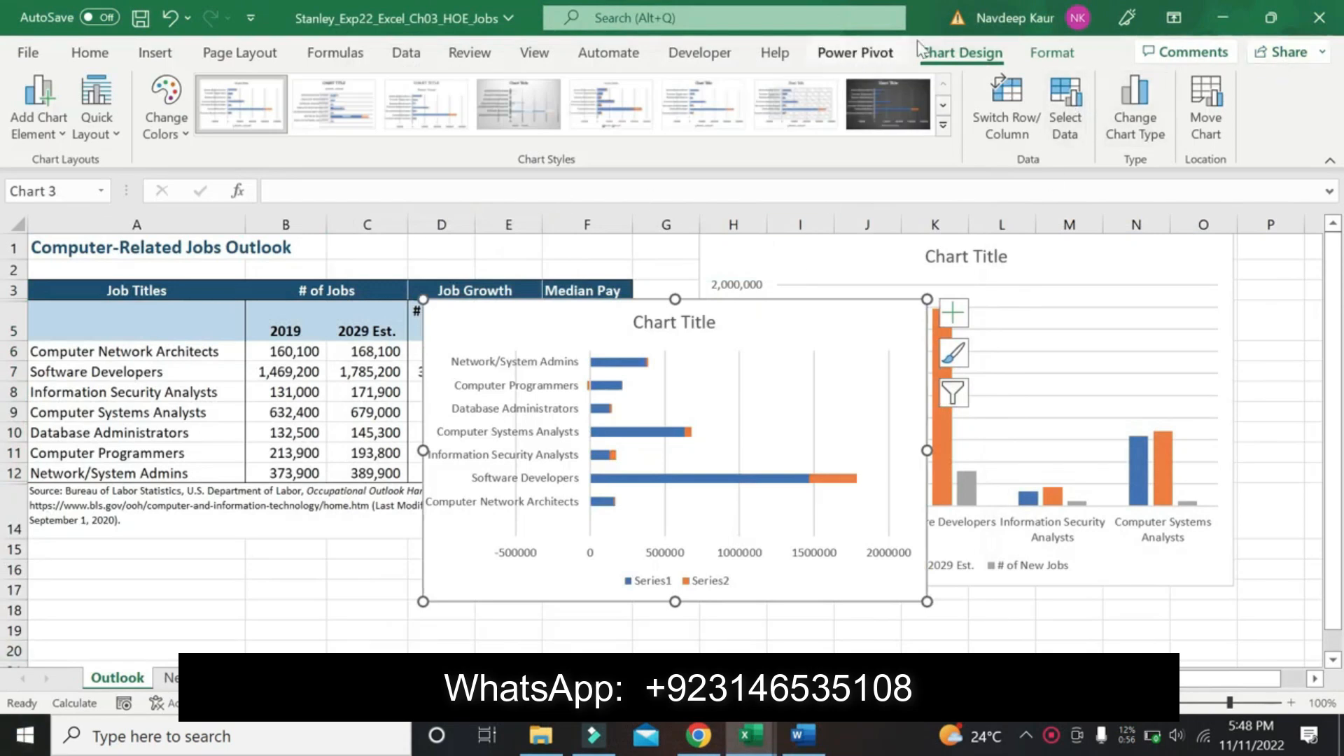
# Move the stacked bar chart to a new chart sheet named Bar Chart.
pyautogui.click(1022, 52)
pyautogui.click(961, 53)
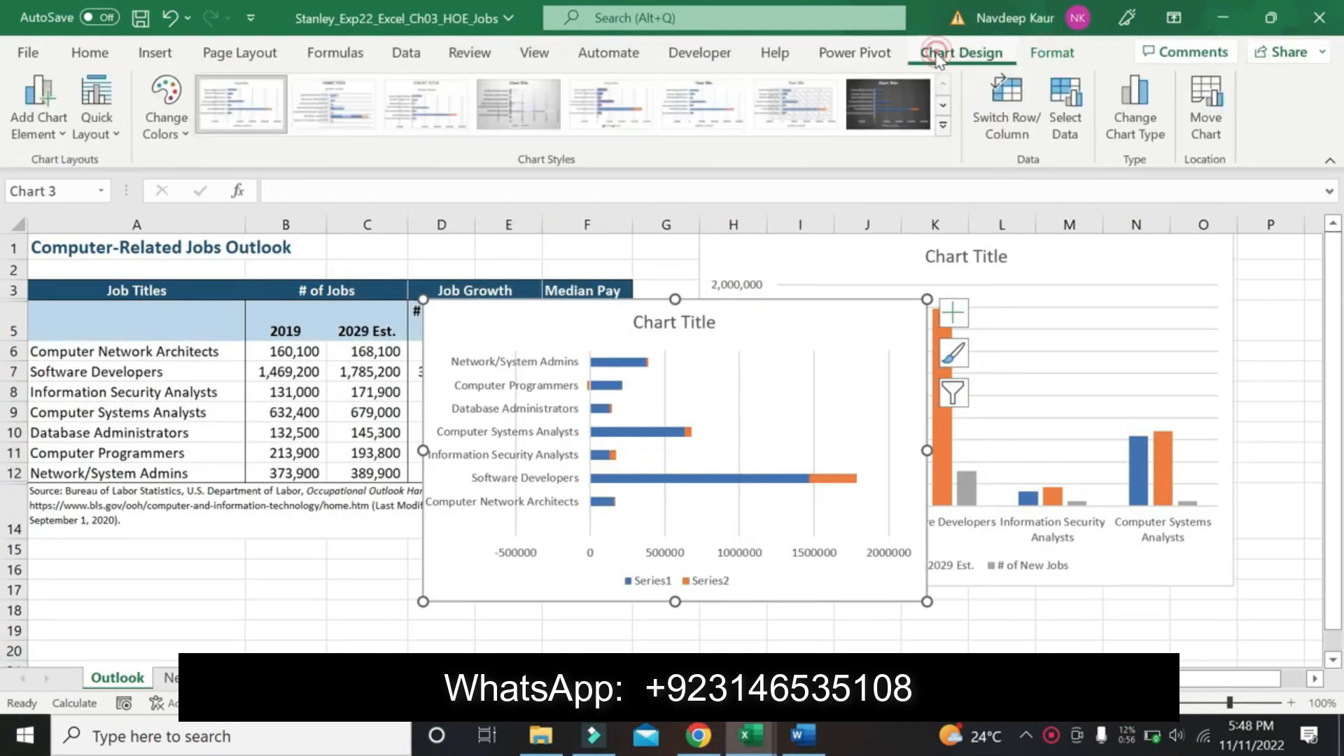
pyautogui.click(1210, 117)
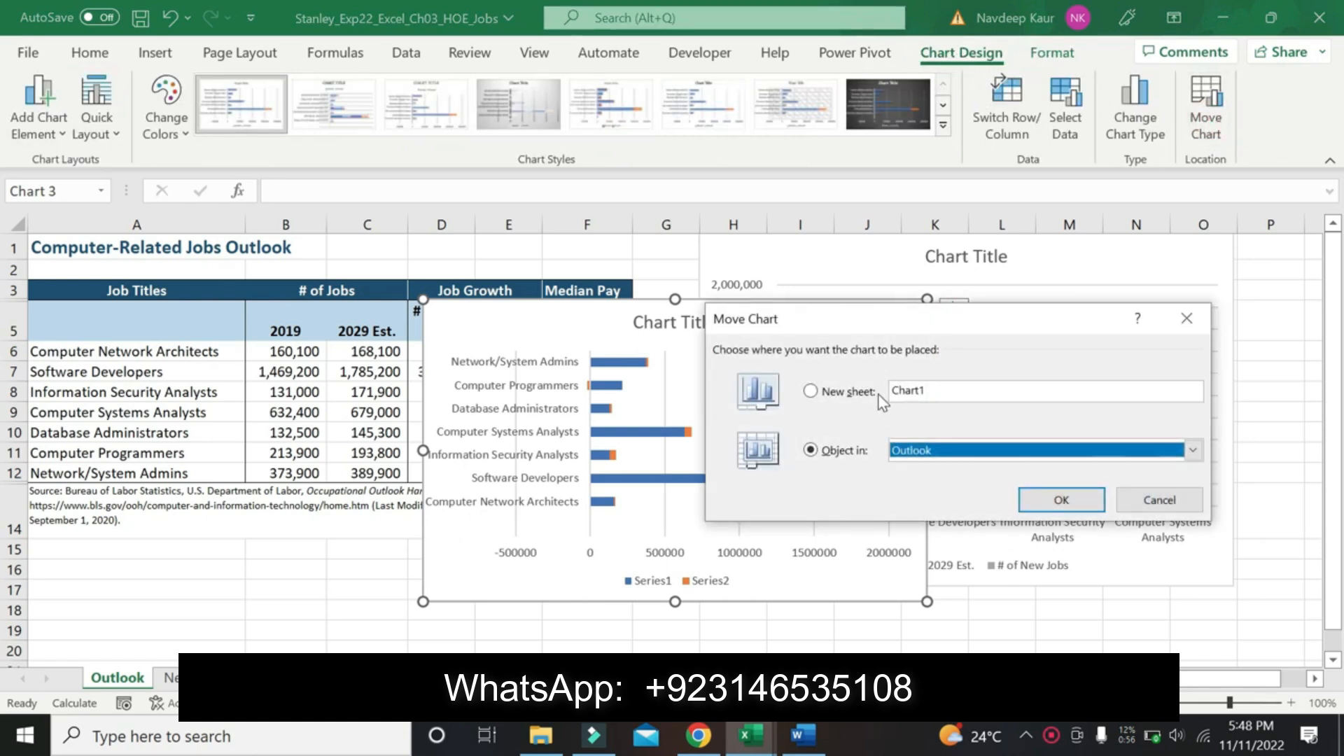
pyautogui.click(855, 391)
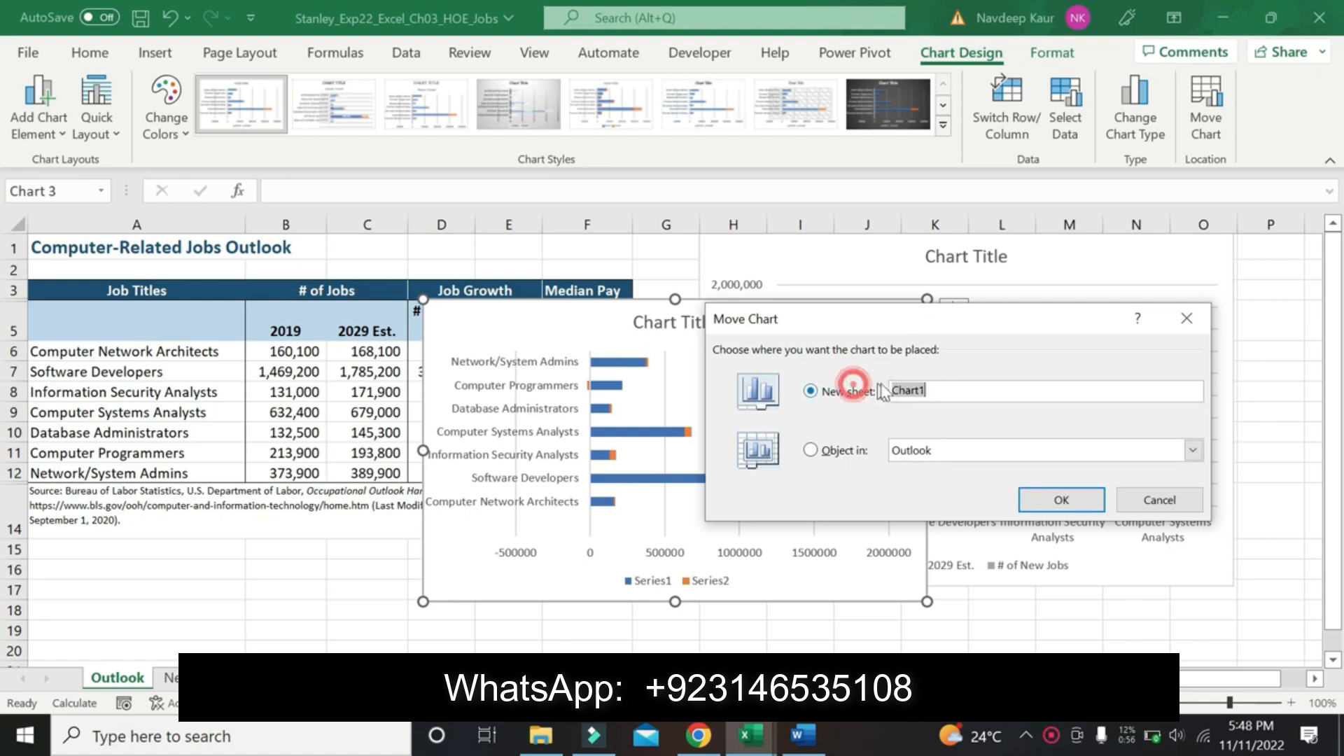
pyautogui.write('Bar C')
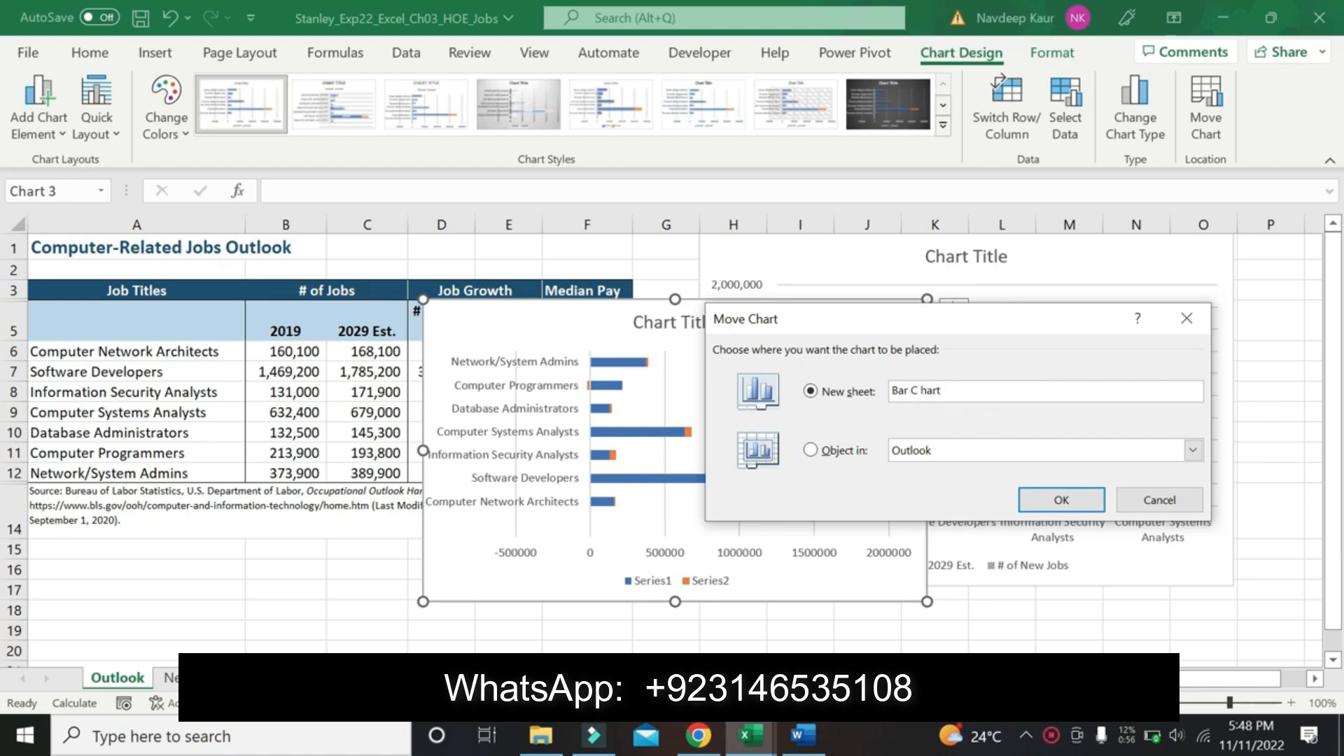
pyautogui.click(1061, 500)
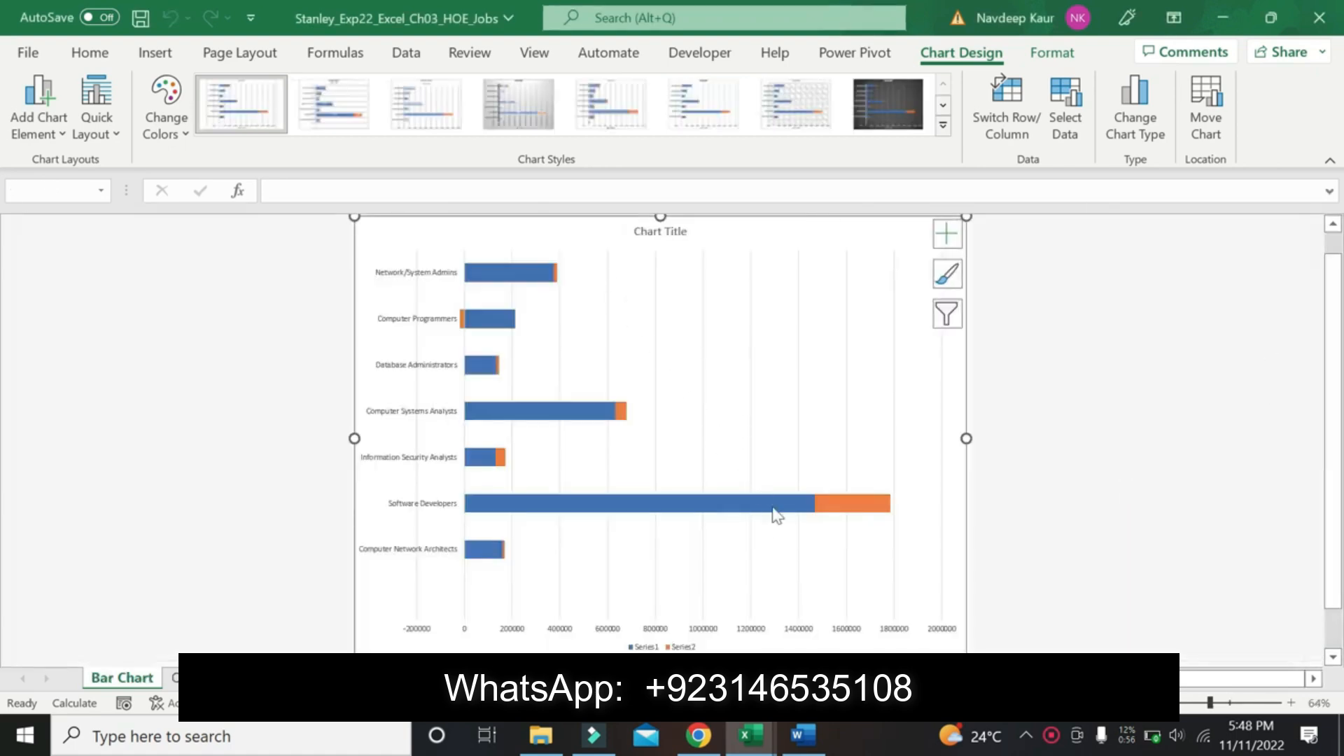
# In the Word document, remove the highlight from the step 3 chart instruction and highlight the step 4 pie chart instruction in yellow.
pyautogui.click(803, 735)
pyautogui.moveTo(494, 454); pyautogui.dragTo(301, 411)
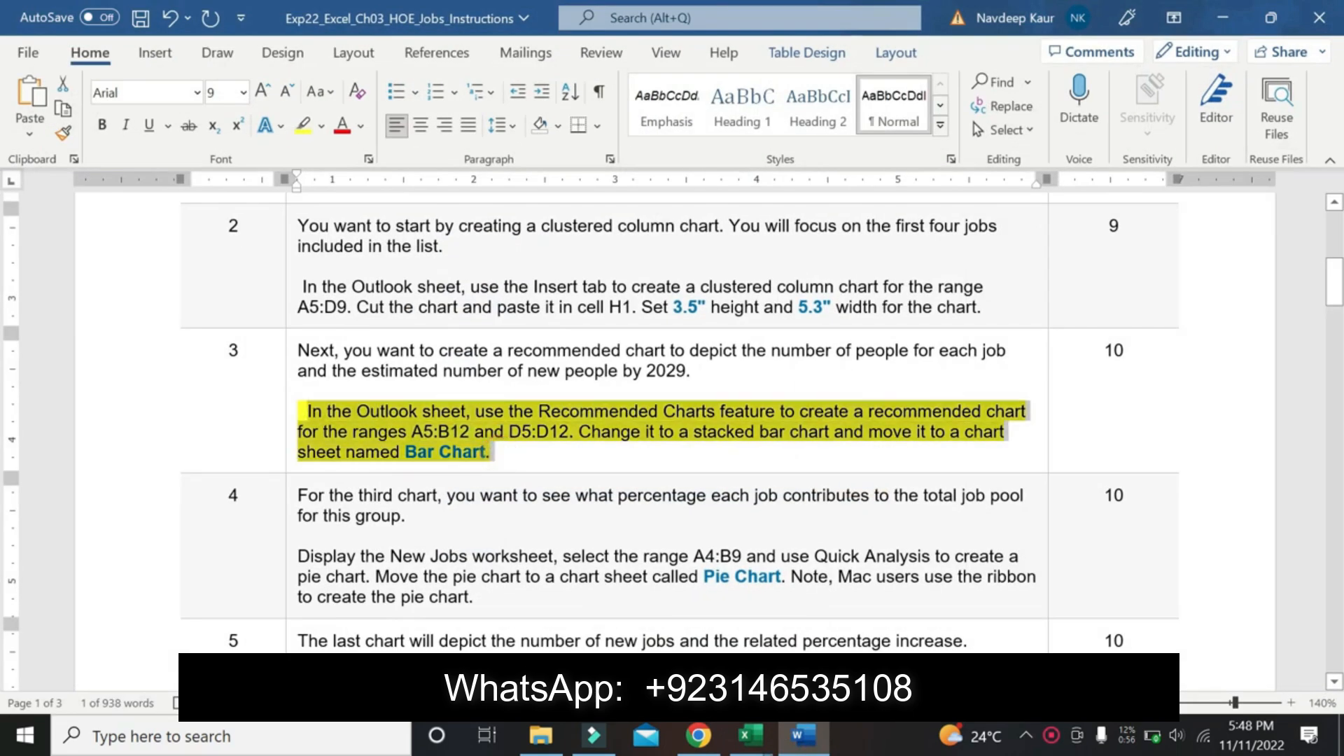
pyautogui.click(304, 124)
pyautogui.click(420, 484)
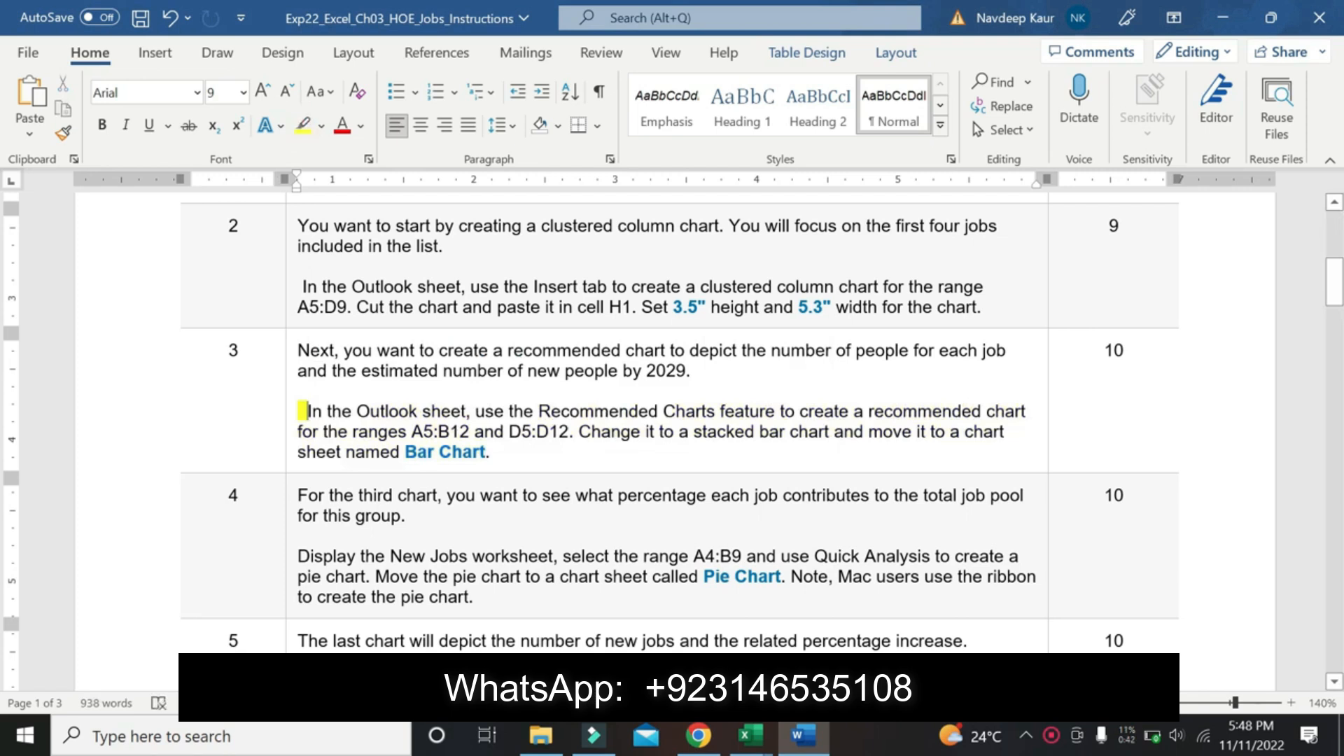
pyautogui.moveTo(475, 597); pyautogui.dragTo(298, 556)
pyautogui.click(303, 125)
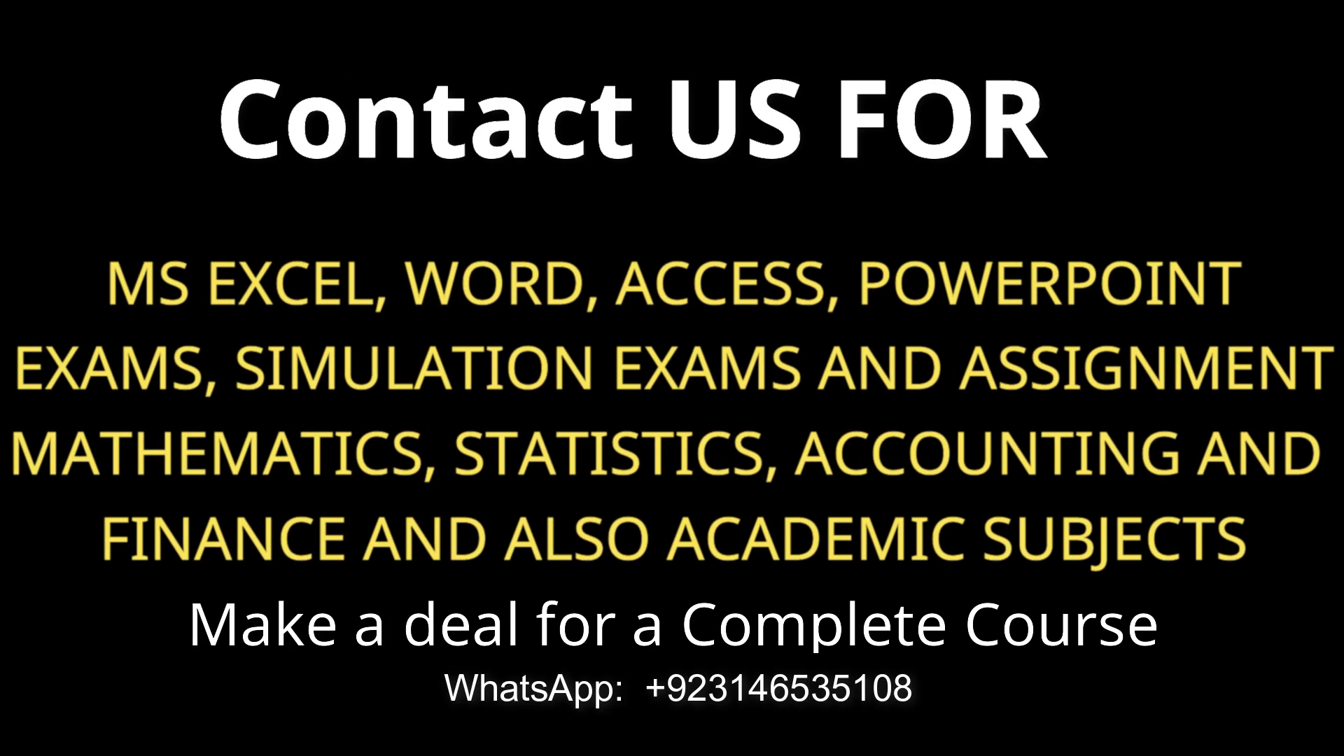
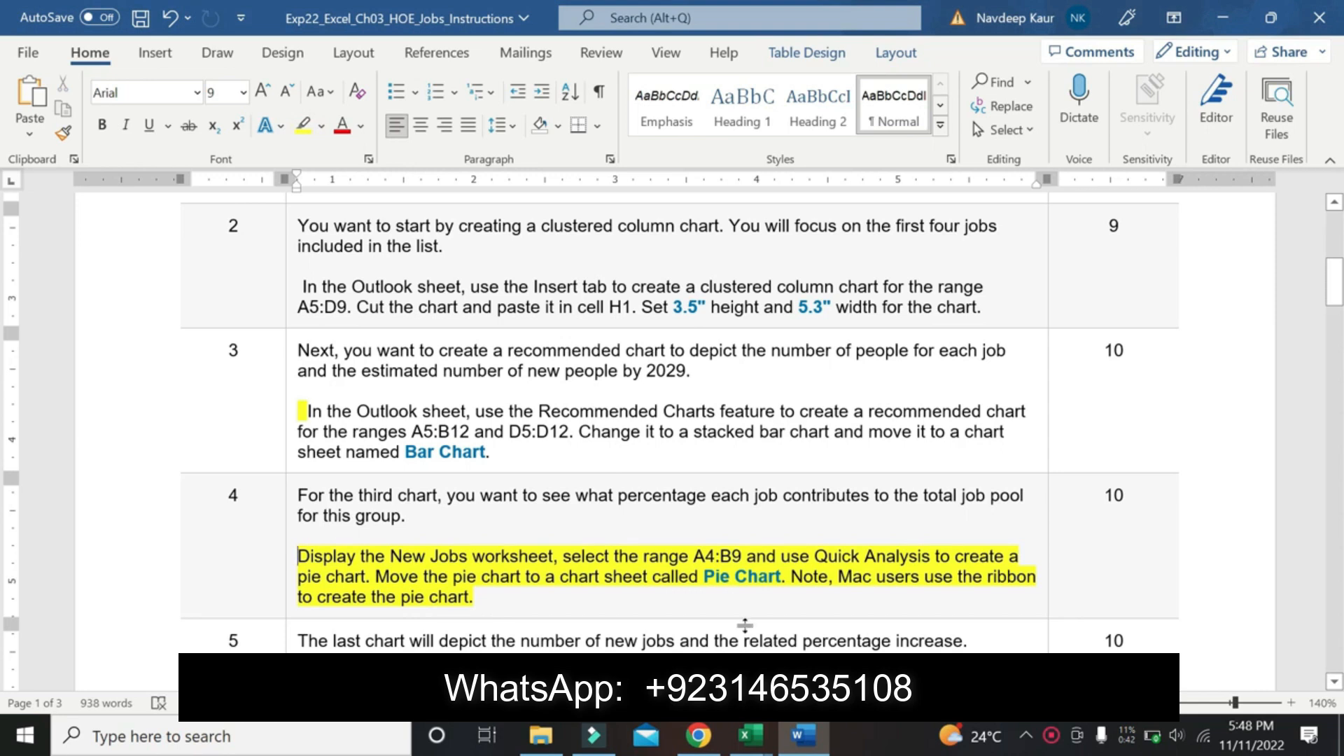
# Insert a 2-D pie chart on the New Jobs sheet for the range A4:B9, copied from step 4 in Word.
pyautogui.moveTo(694, 556); pyautogui.dragTo(745, 560)
pyautogui.hotkey('ctrl', 'c')
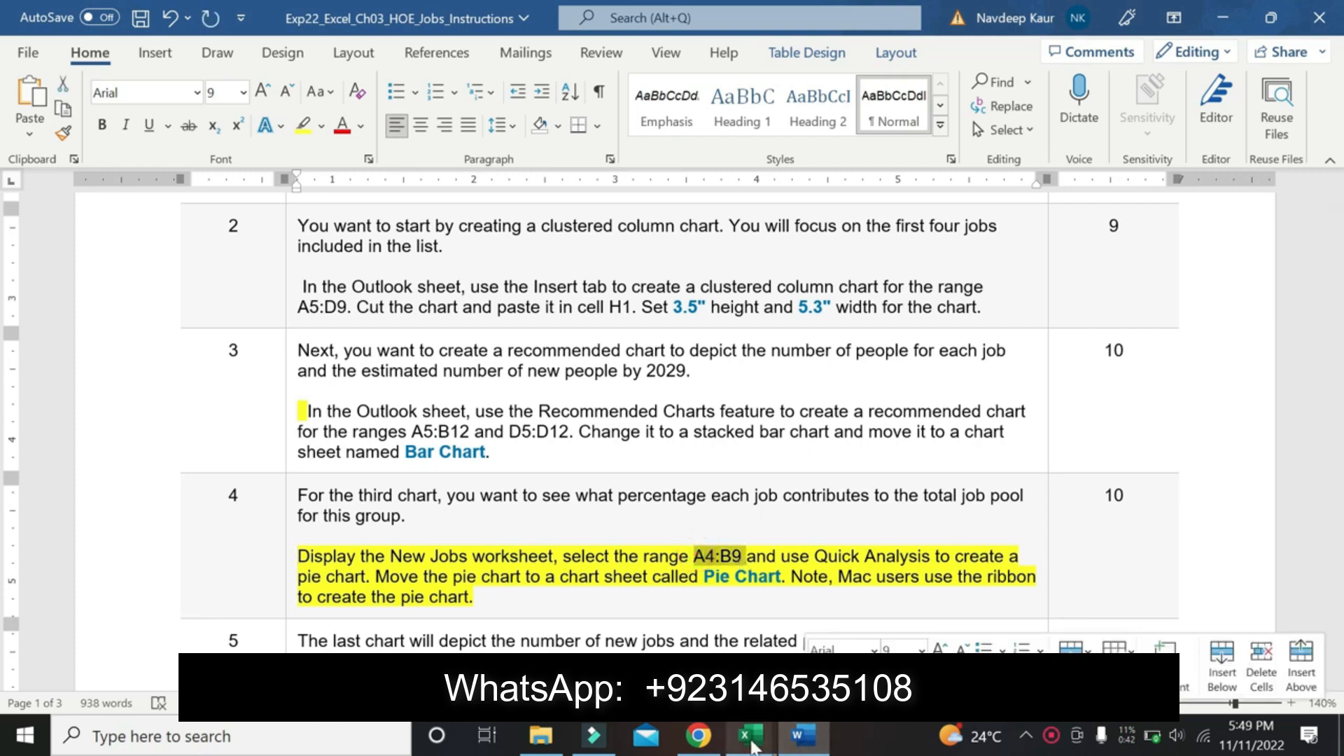
pyautogui.click(751, 744)
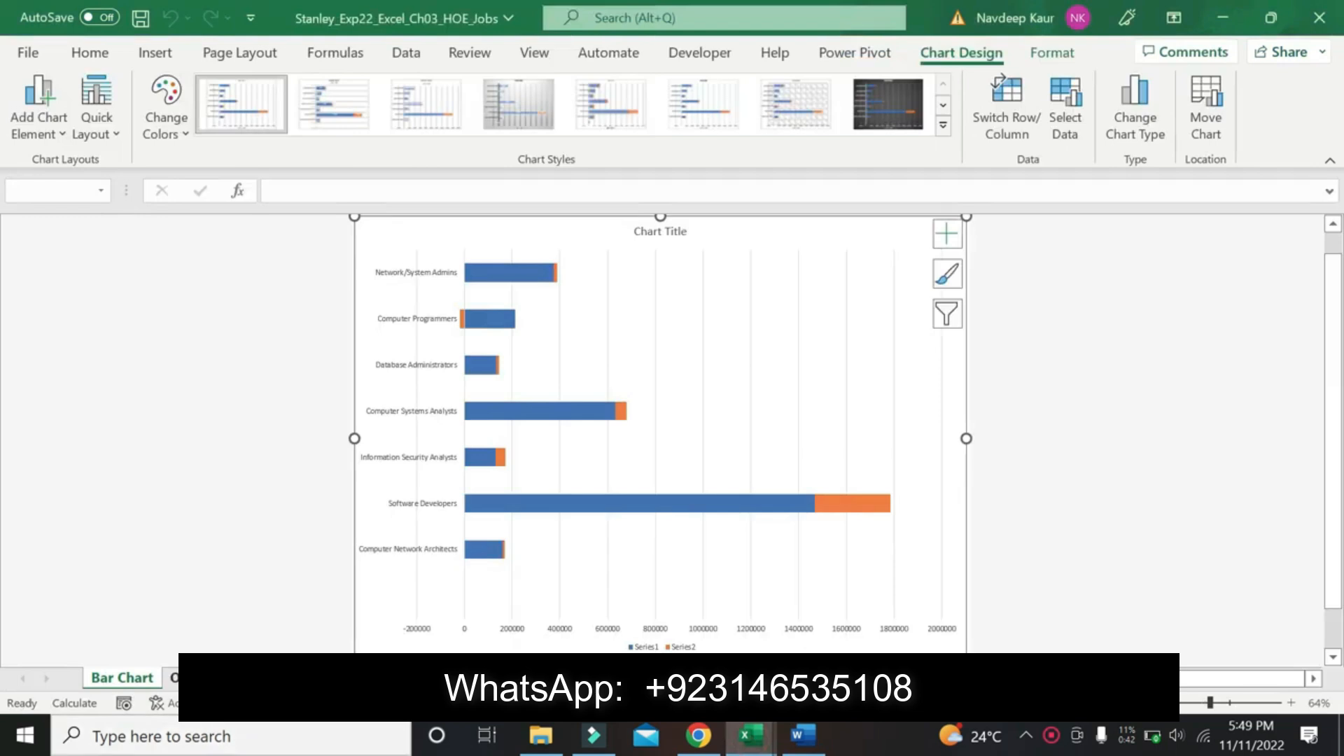
pyautogui.click(434, 678)
pyautogui.click(58, 186)
pyautogui.hotkey('ctrl', 'v')
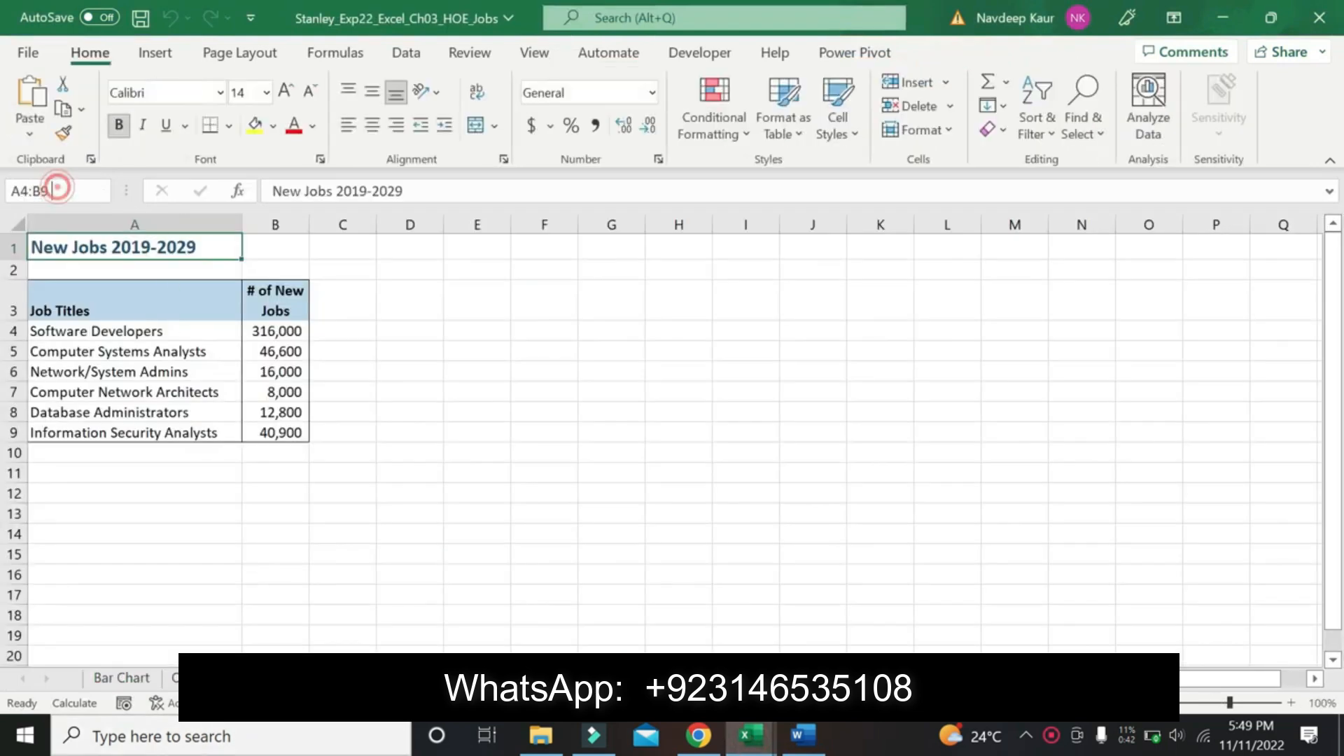
pyautogui.press('Return')
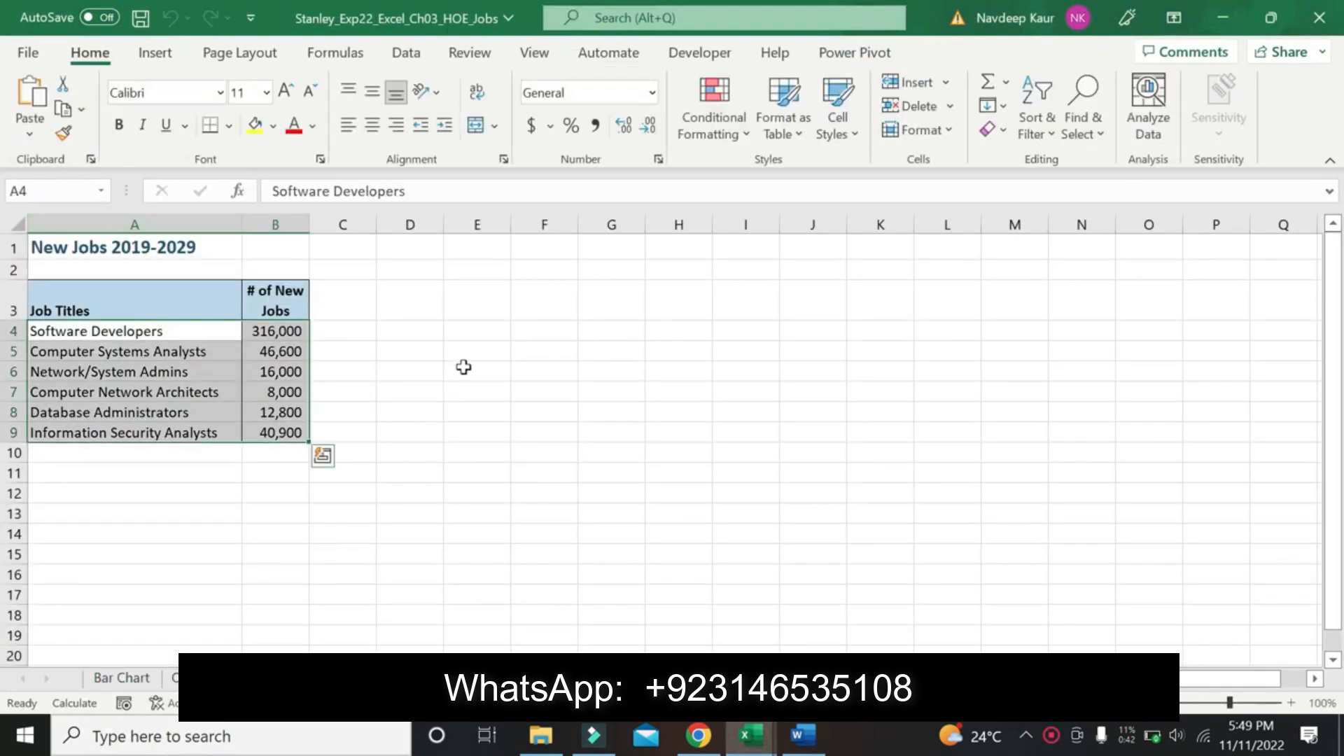
pyautogui.click(156, 53)
pyautogui.click(565, 133)
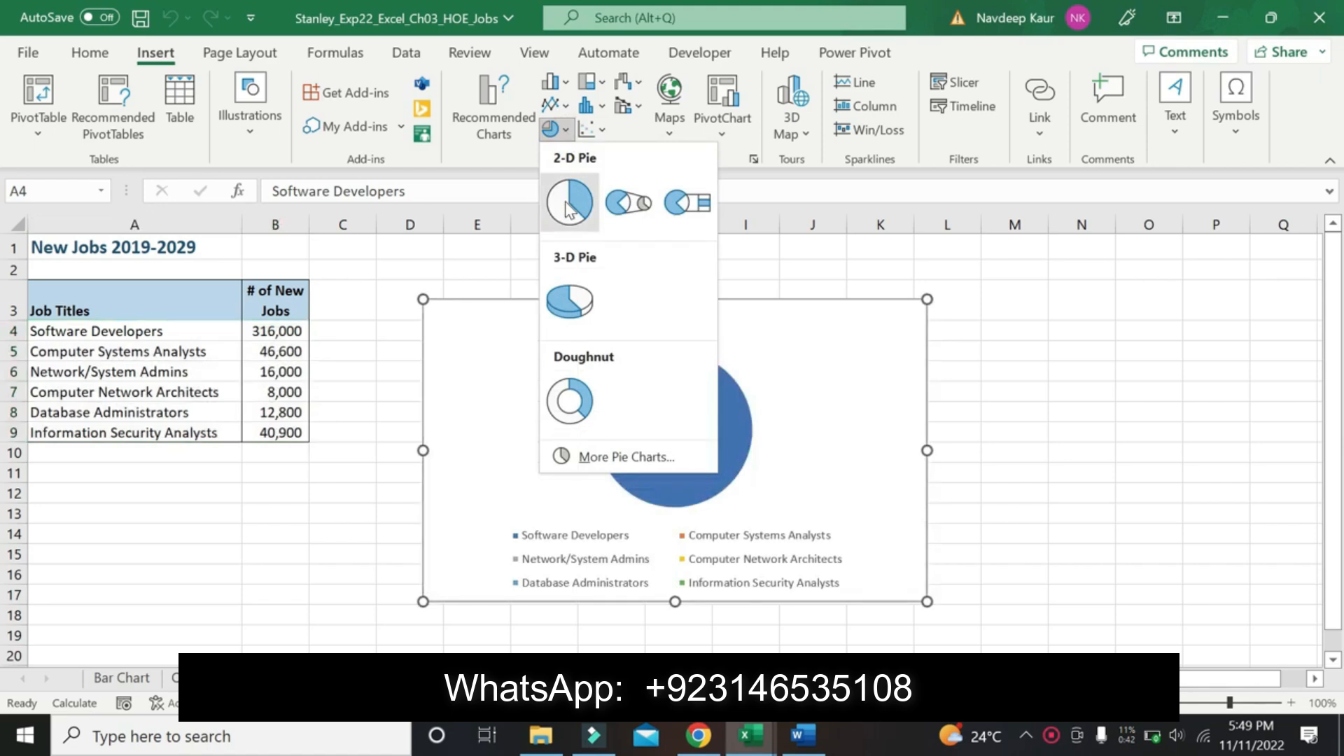
pyautogui.click(566, 205)
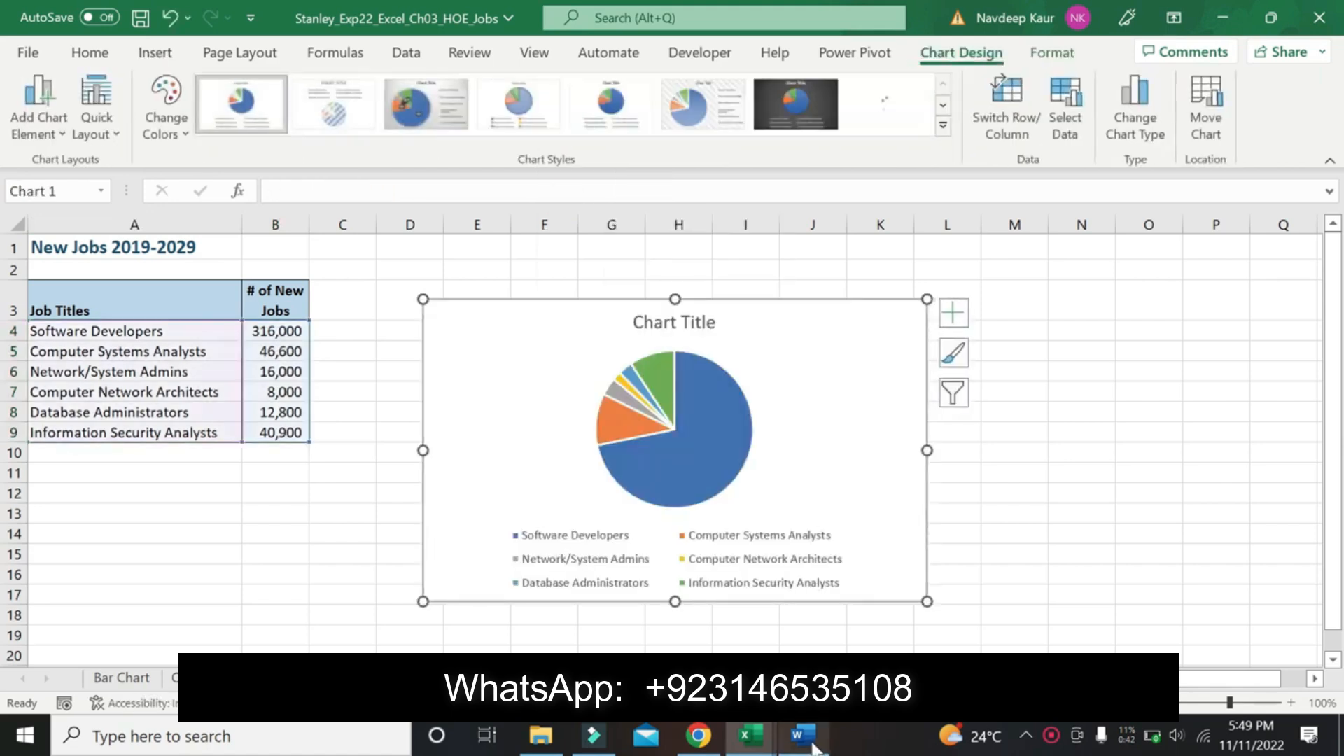
# Move the pie chart to a new chart sheet named Pie Chart, copying the name from step 4 in Word.
pyautogui.click(812, 745)
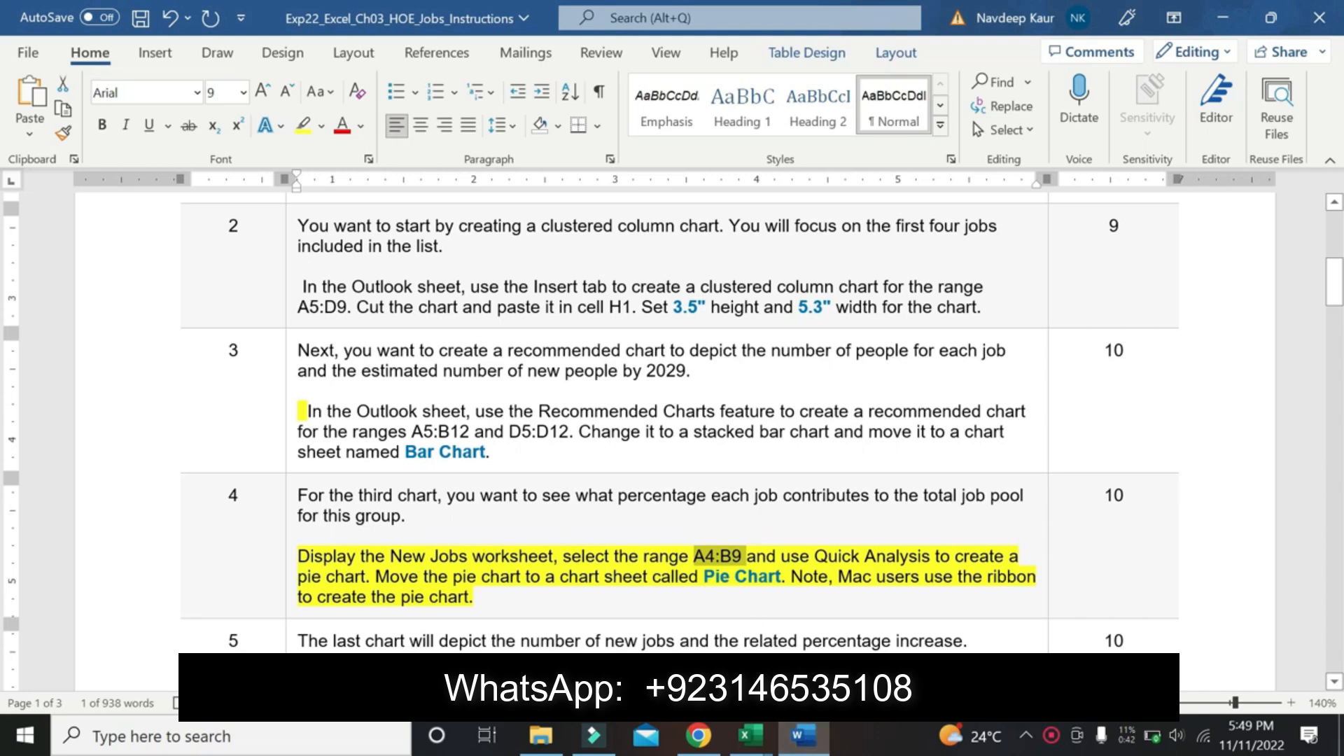
pyautogui.moveTo(703, 576); pyautogui.dragTo(781, 576)
pyautogui.hotkey('ctrl', 'c')
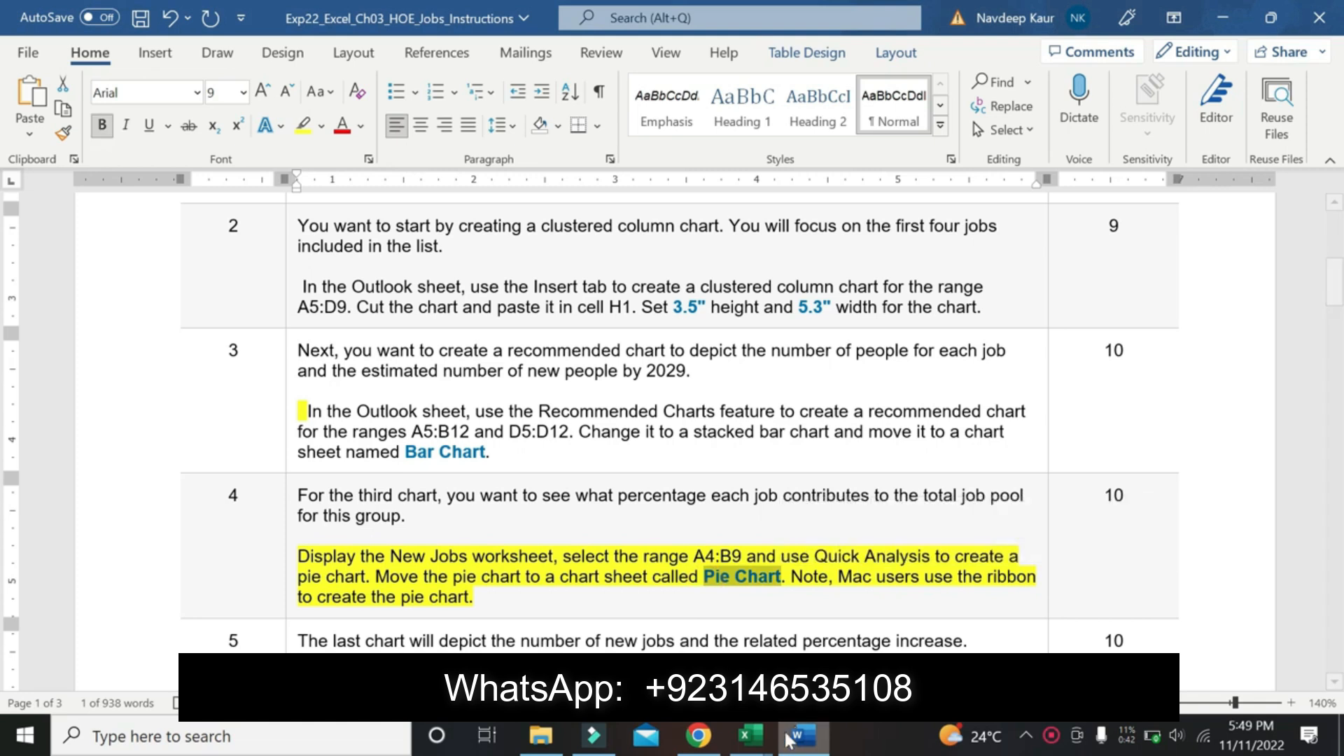
pyautogui.moveTo(749, 735)
pyautogui.click(828, 617)
pyautogui.click(1205, 105)
pyautogui.click(845, 386)
pyautogui.hotkey('ctrl', 'v')
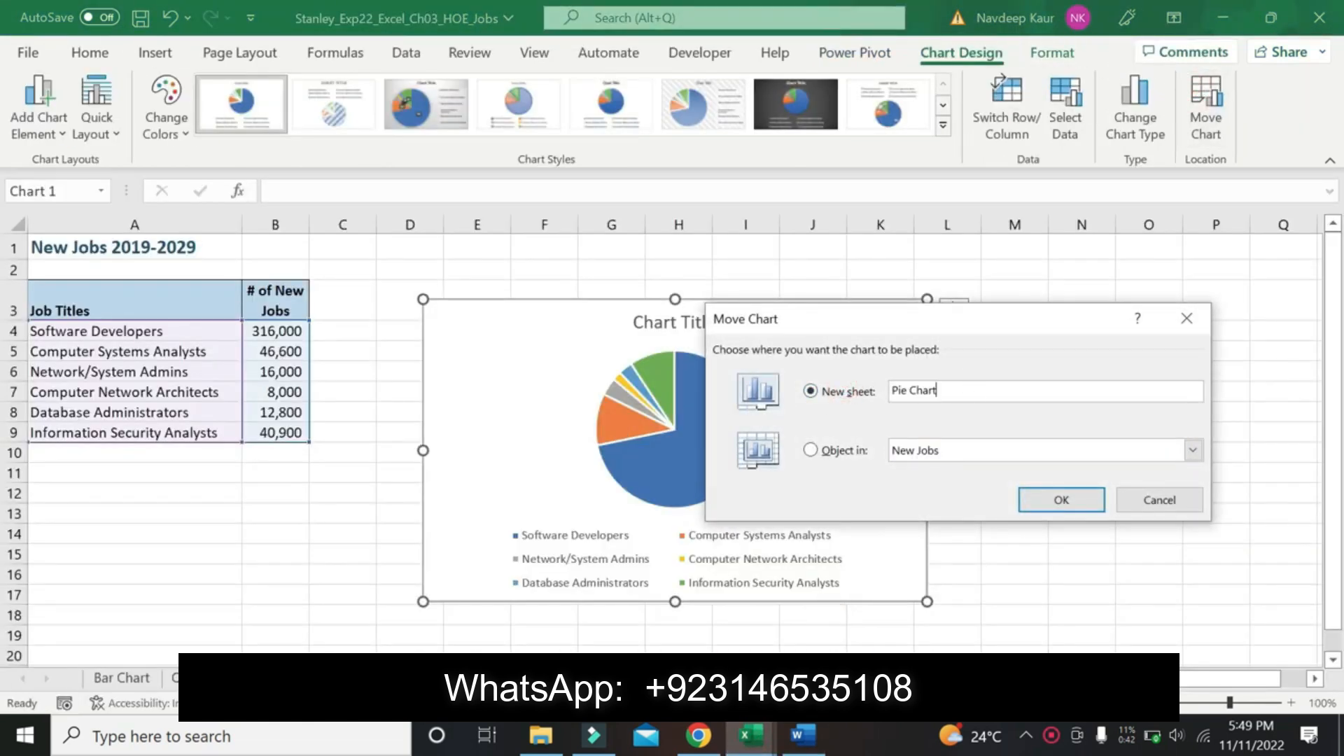
pyautogui.click(1056, 500)
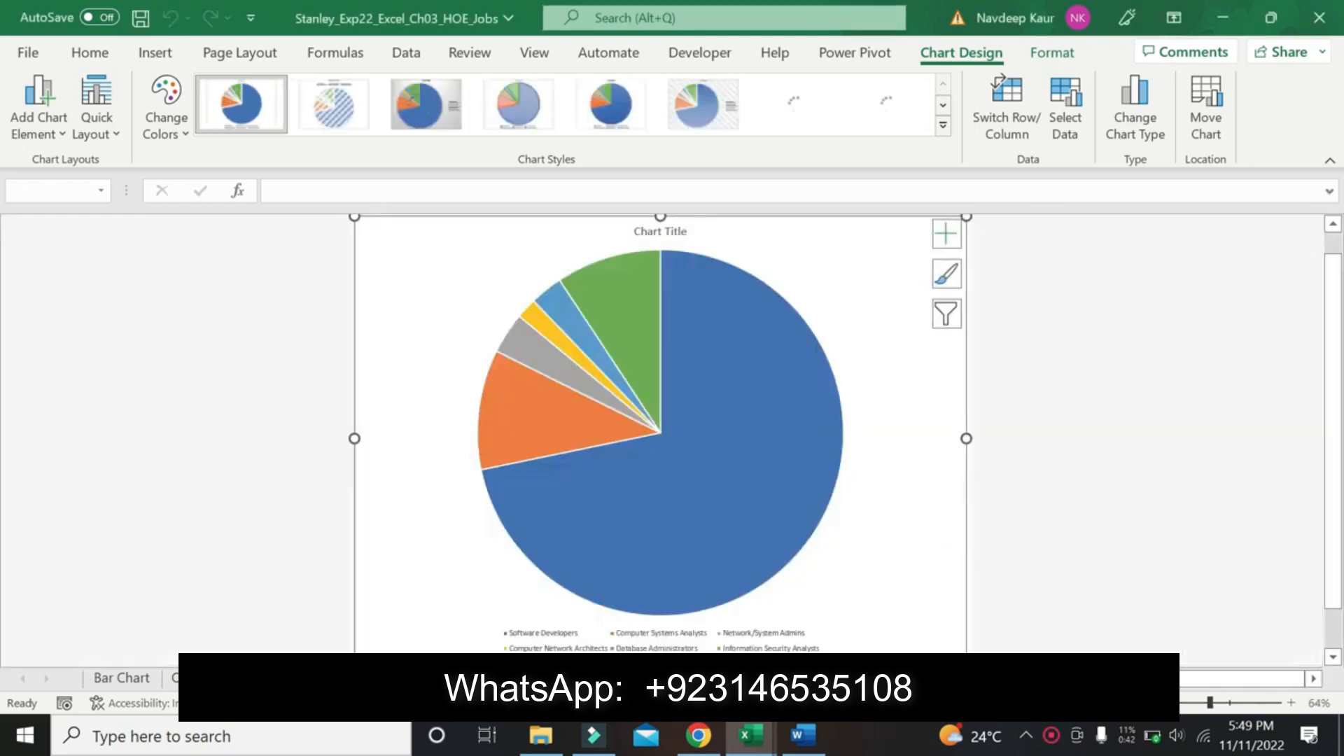
# In the Word document, remove the highlight from the step 4 pie chart instruction and highlight the step 5 combo chart instruction in yellow.
pyautogui.click(803, 736)
pyautogui.scroll(-1, 672, 420)
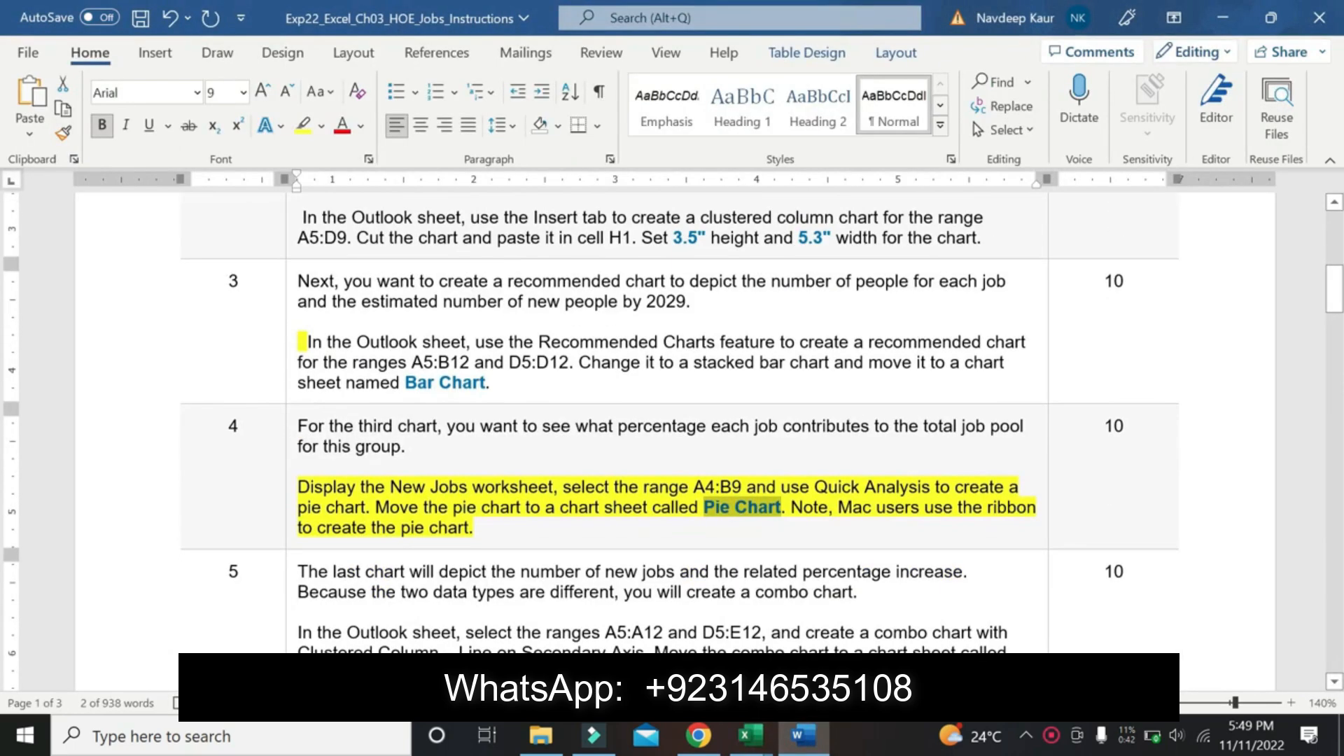
pyautogui.scroll(-1, 672, 420)
pyautogui.tripleClick(500, 459)
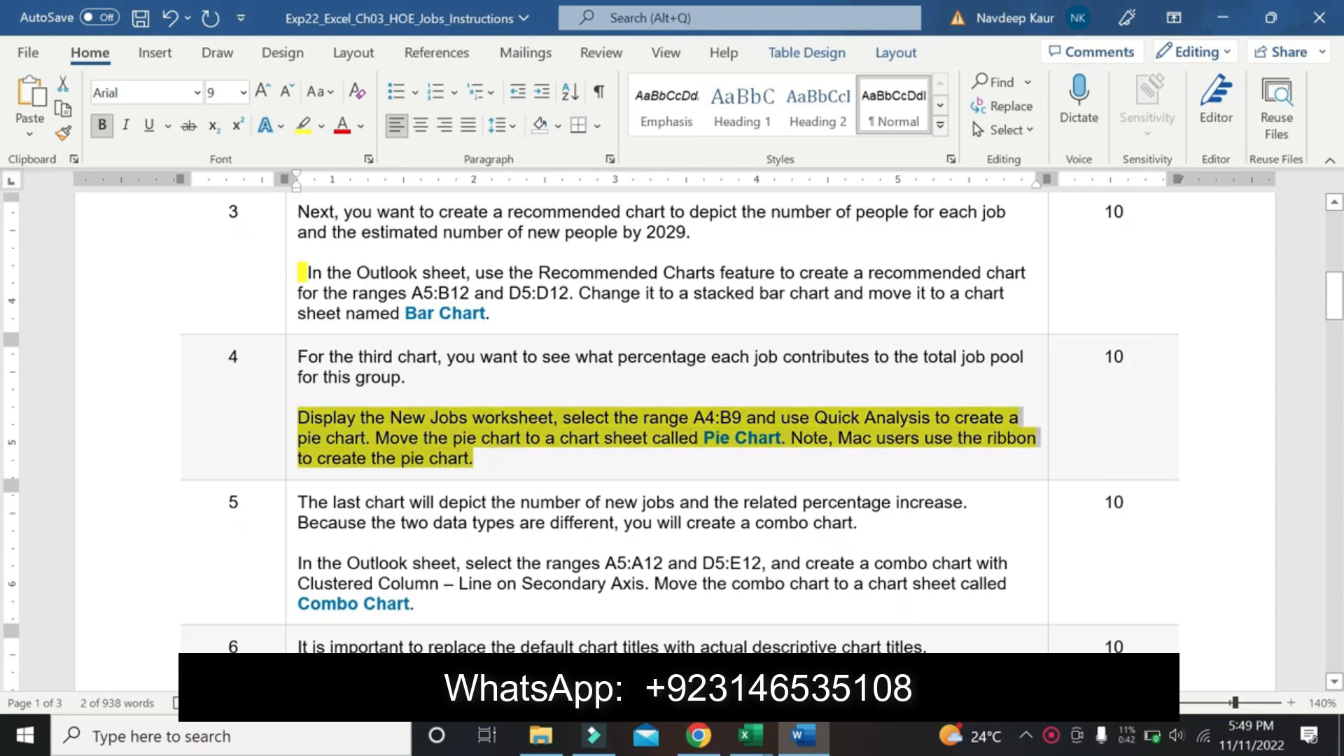
pyautogui.click(303, 126)
pyautogui.scroll(-2, 673, 420)
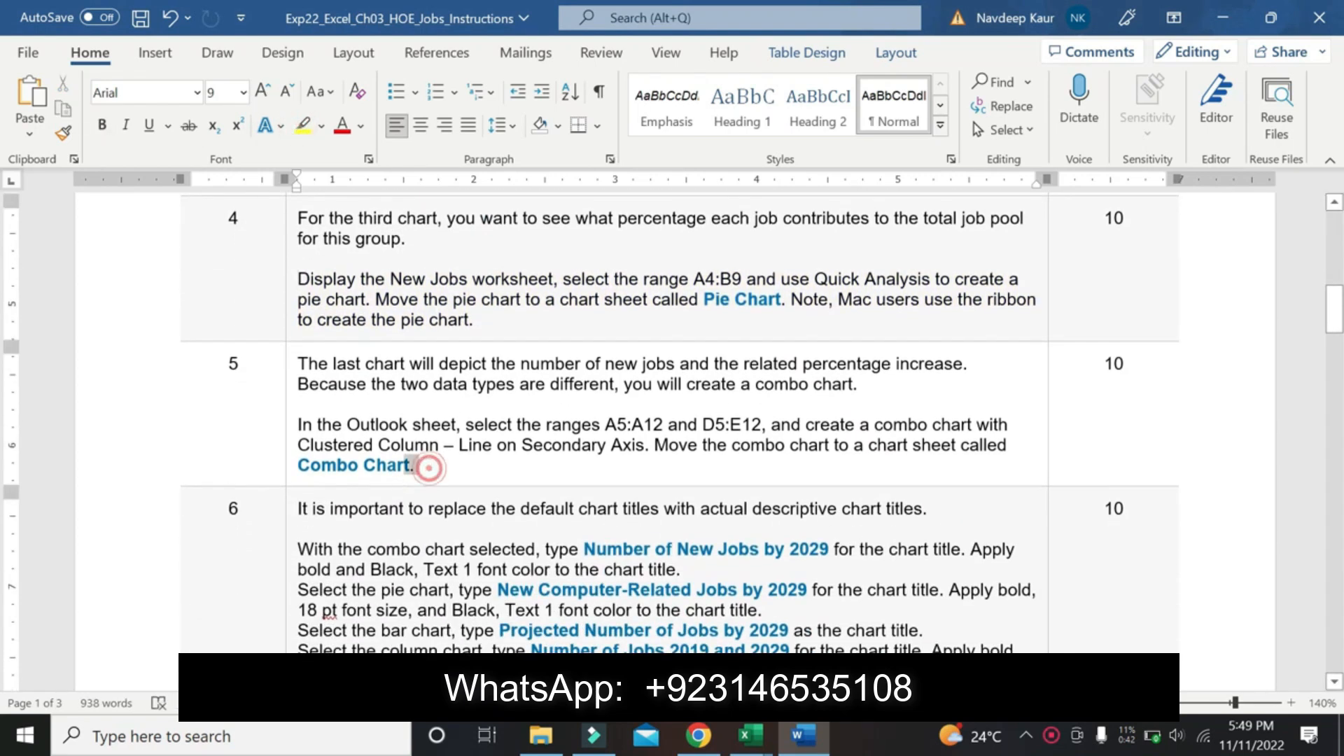
pyautogui.tripleClick(429, 465)
pyautogui.click(302, 124)
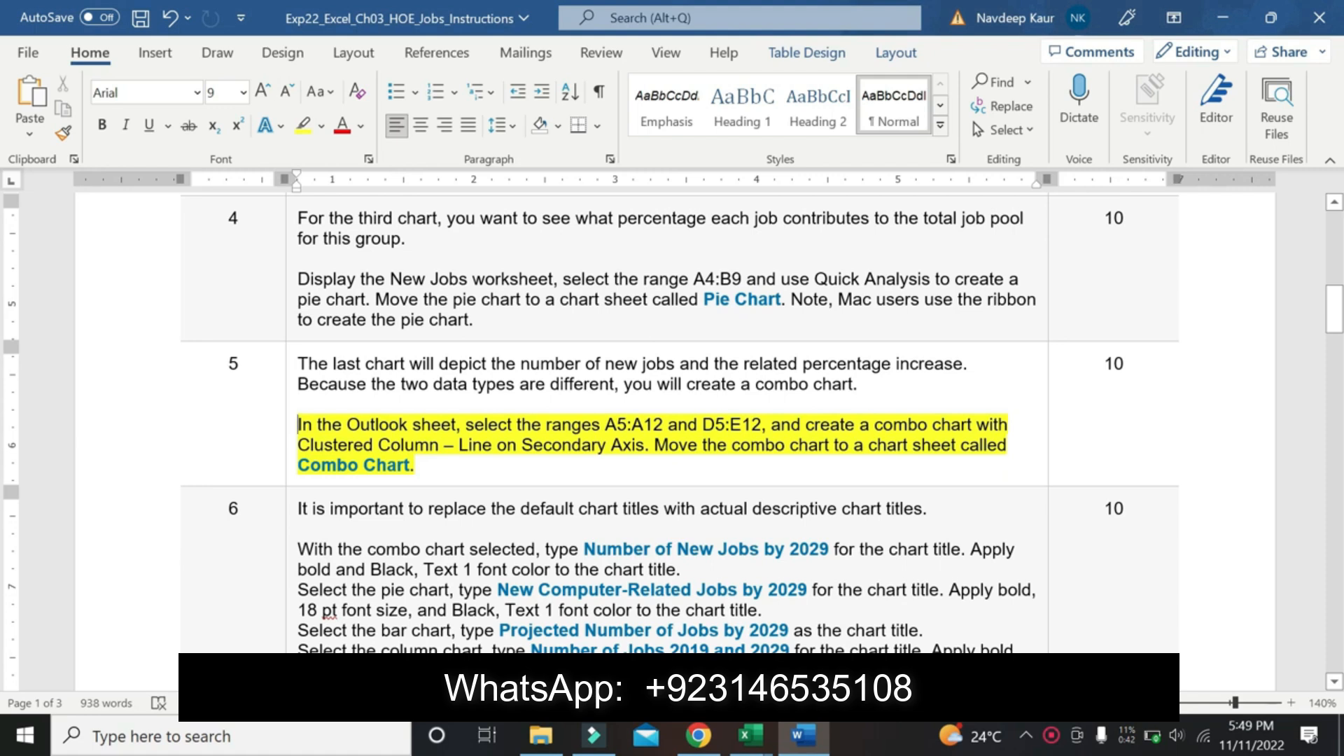
# On the Outlook sheet, select the range A5:A12 copied from step 5 in Word.
pyautogui.moveTo(605, 426); pyautogui.dragTo(667, 426)
pyautogui.hotkey('ctrl', 'c')
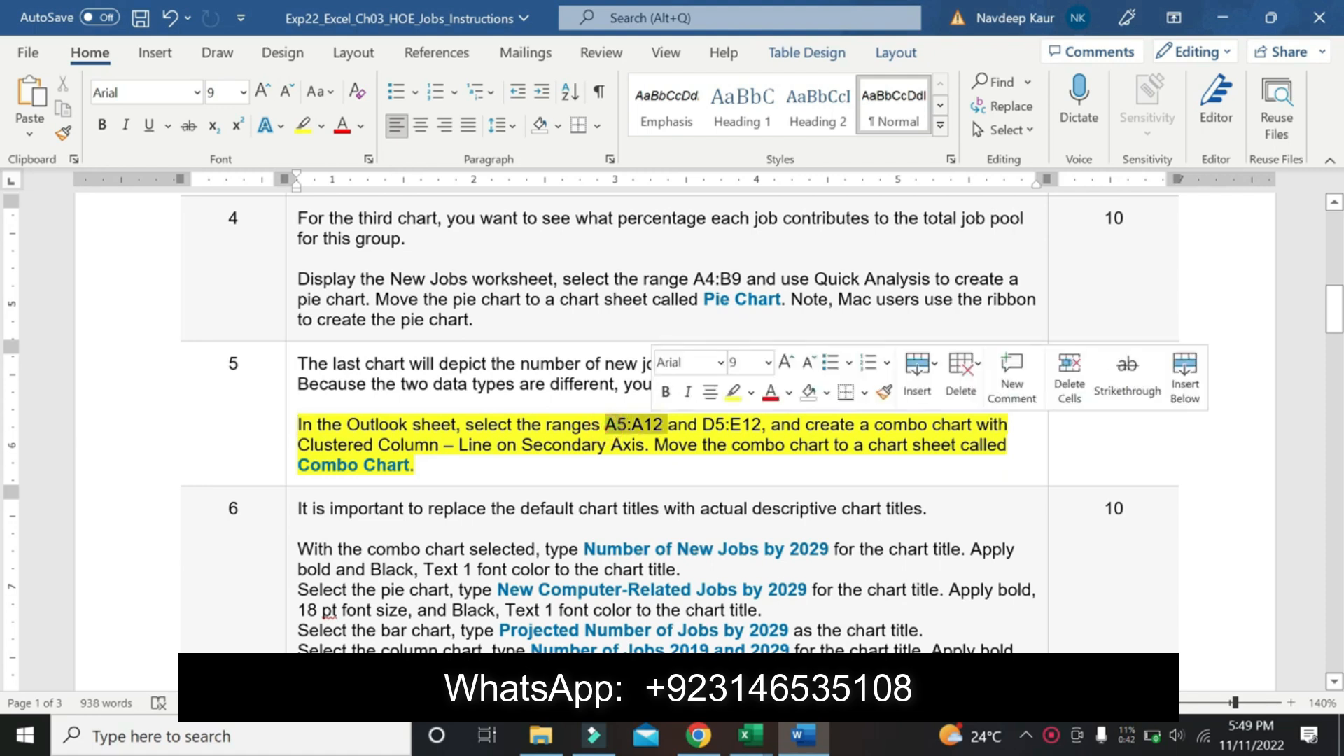
pyautogui.moveTo(747, 744)
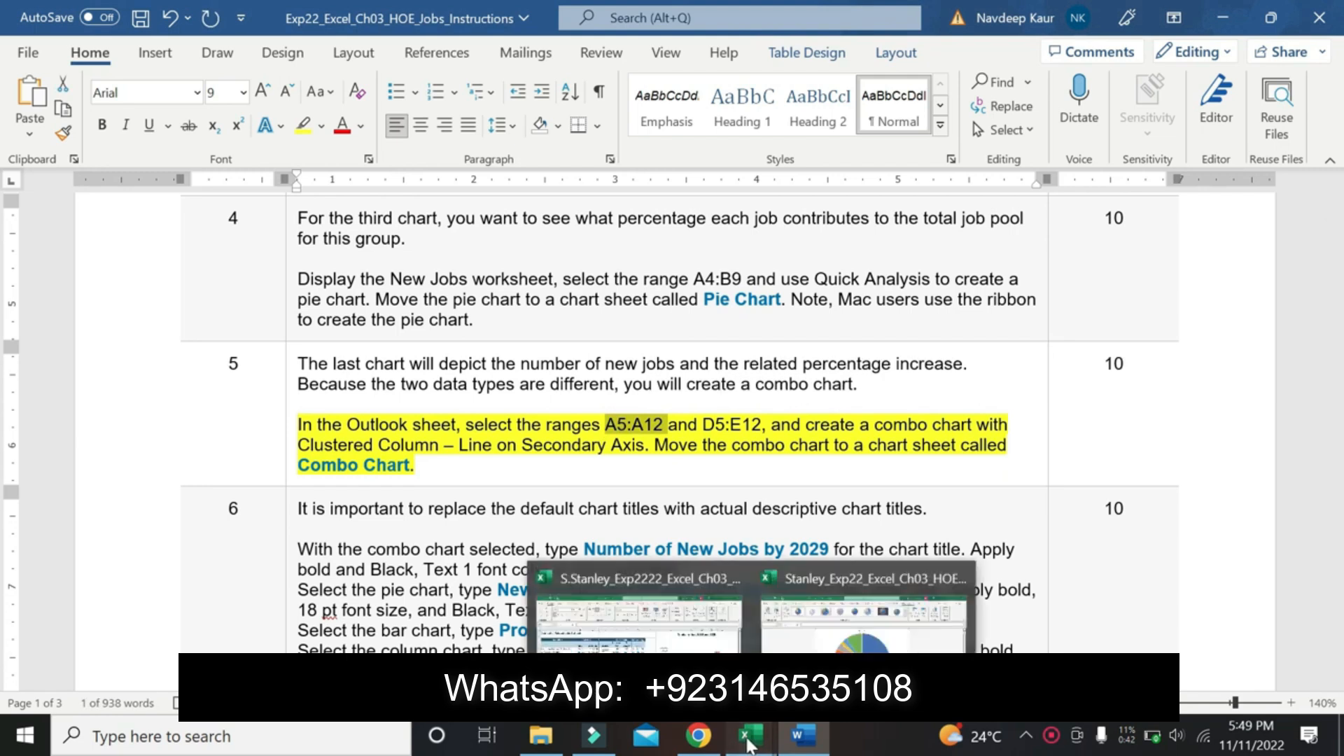
pyautogui.click(819, 630)
pyautogui.click(190, 677)
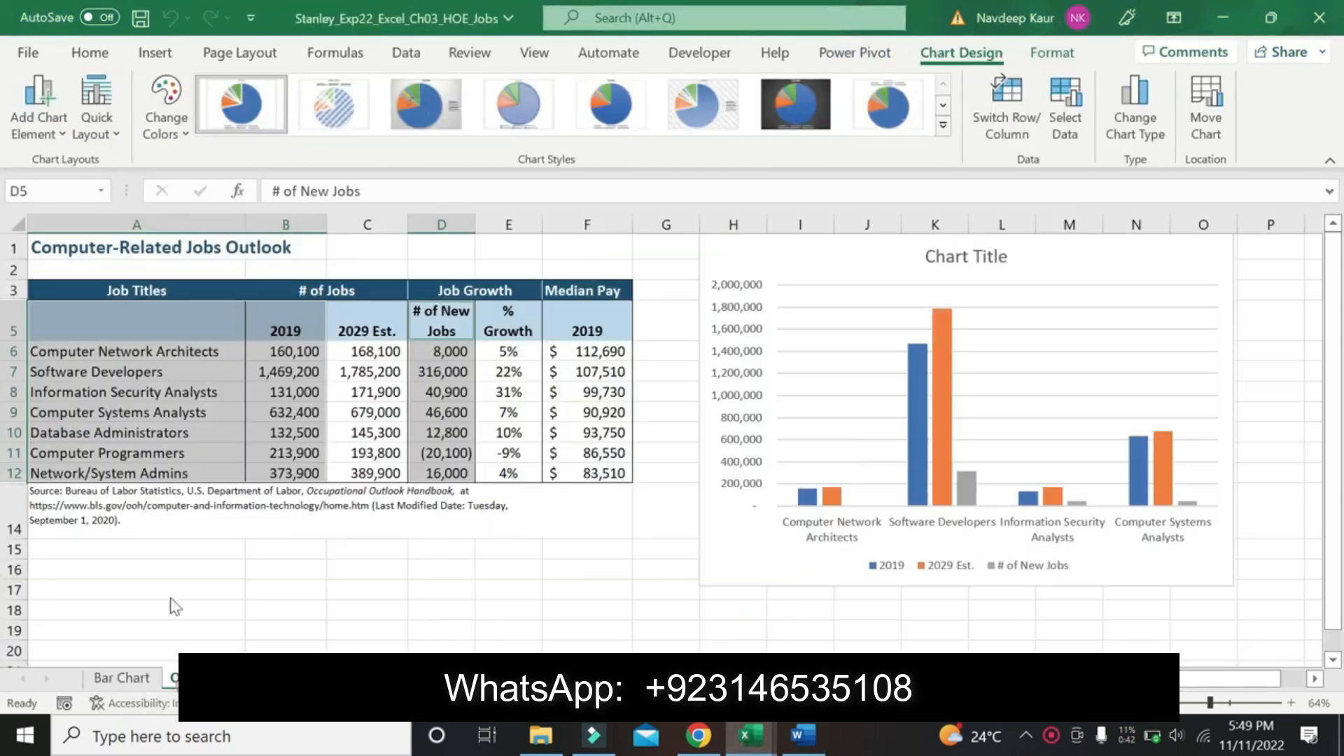
pyautogui.click(35, 191)
pyautogui.hotkey('ctrl', 'v')
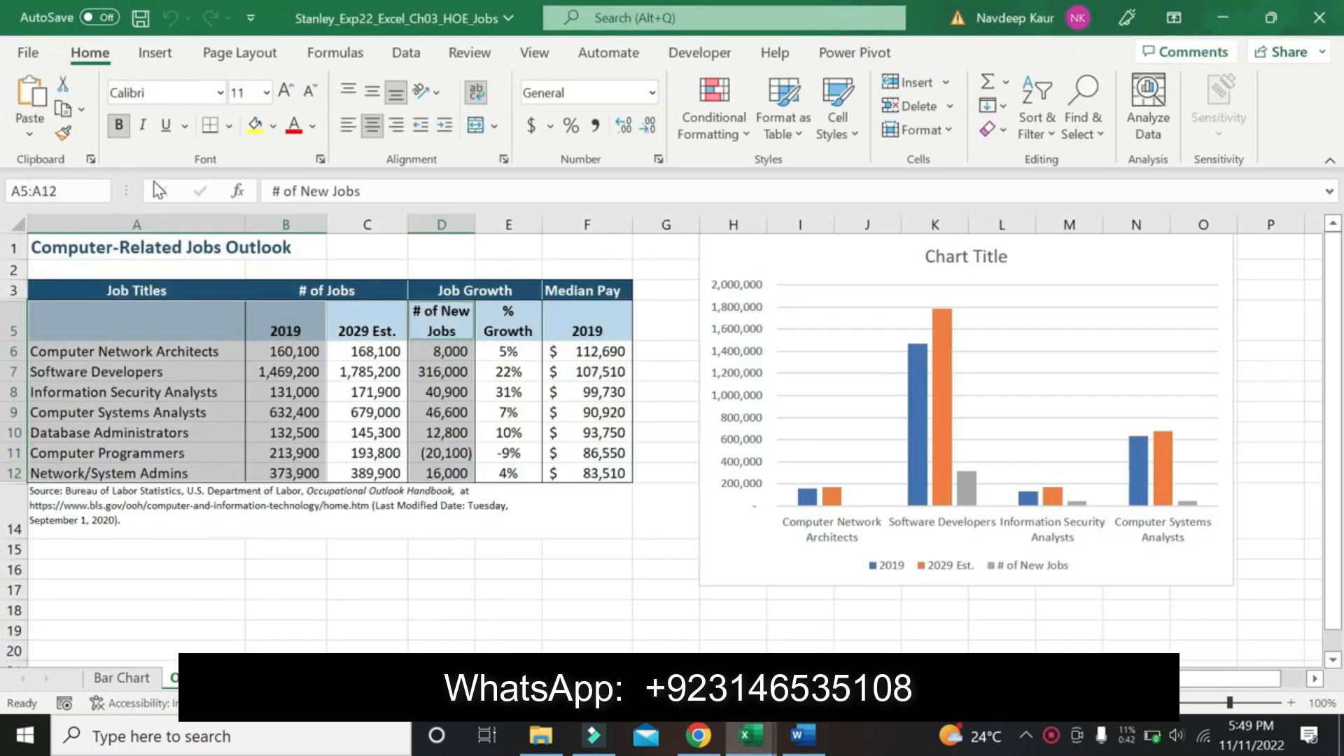
pyautogui.press('Return')
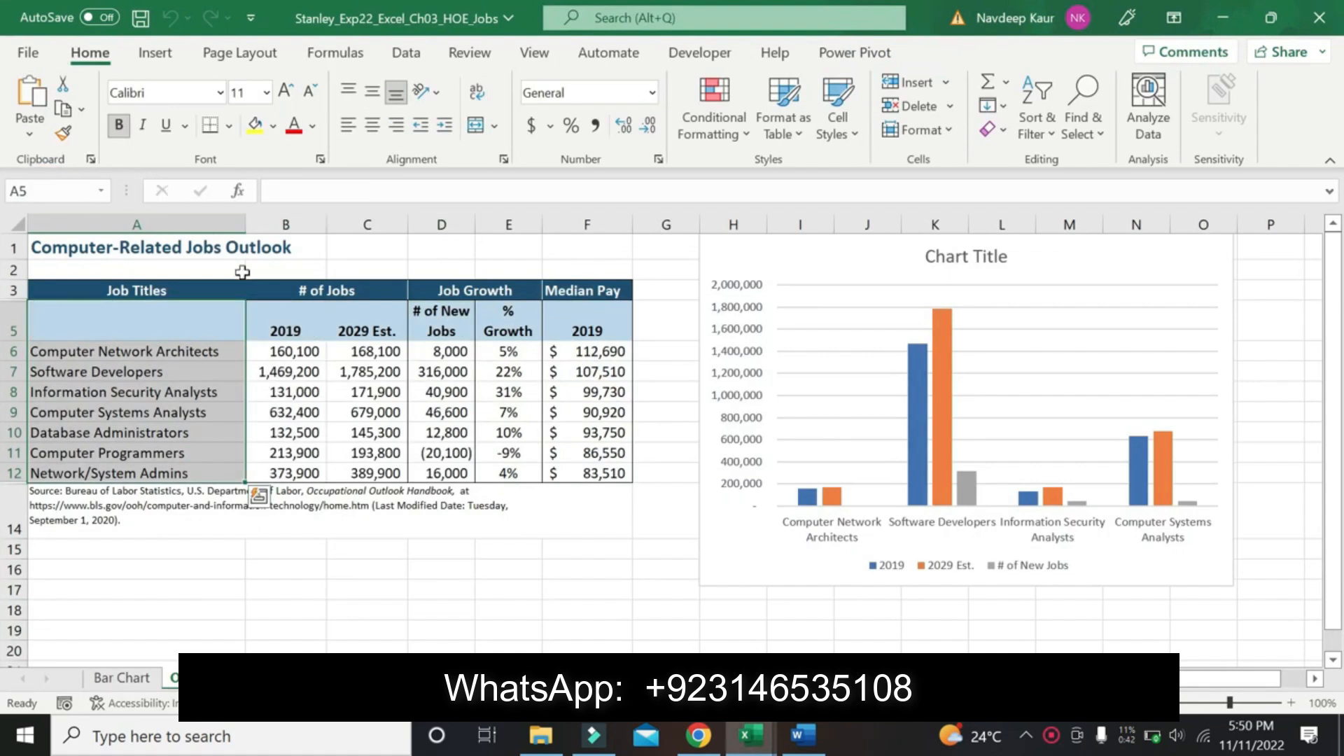
# Add D5:D12 to the selection and try to insert a Clustered Column – Line on Secondary Axis combo chart, rechecking step 5 in Word.
pyautogui.click(803, 736)
pyautogui.click(804, 740)
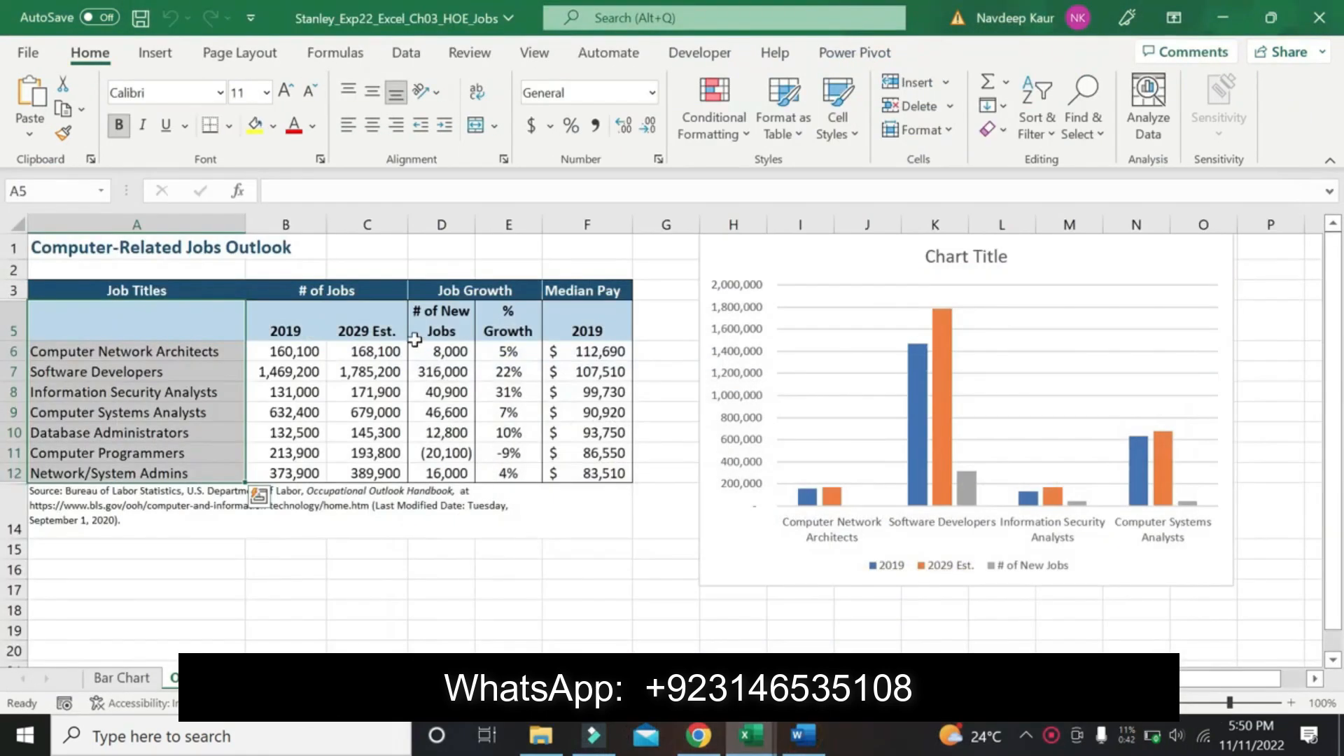
pyautogui.moveTo(435, 320); pyautogui.dragTo(444, 474)
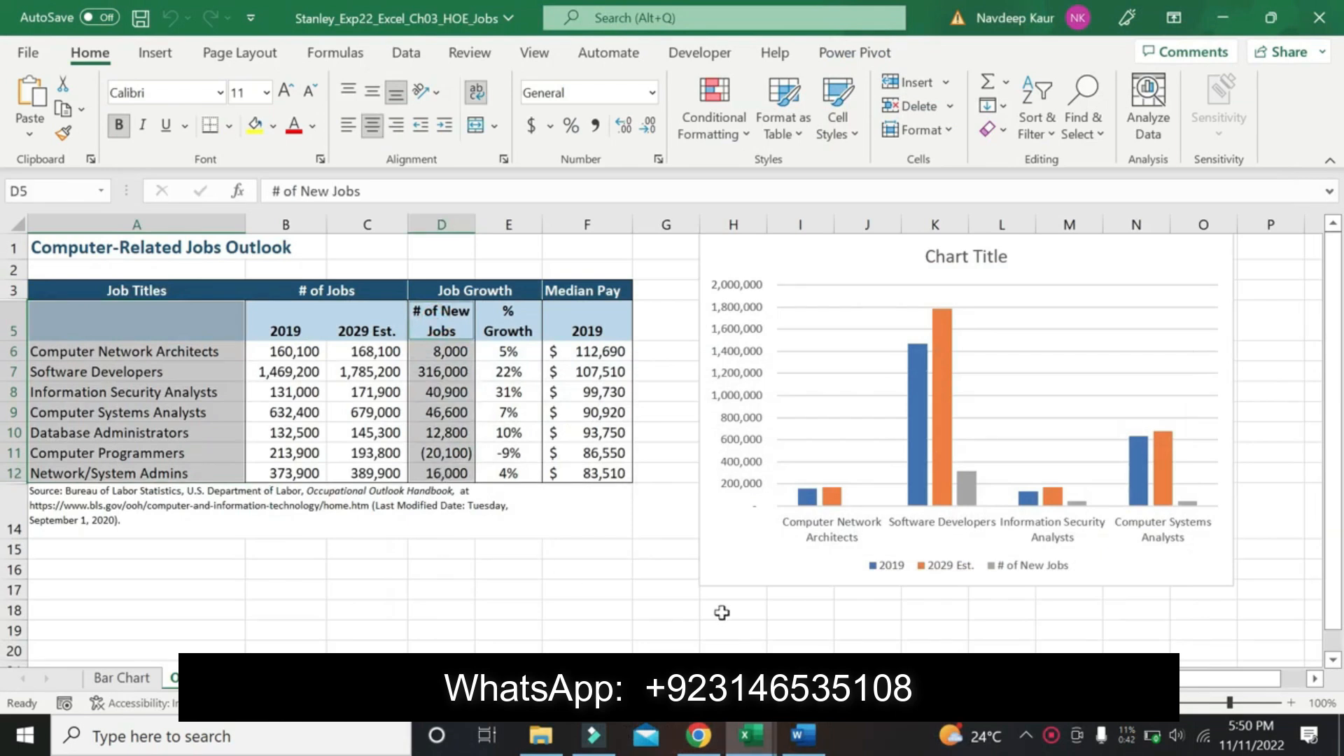
pyautogui.click(156, 55)
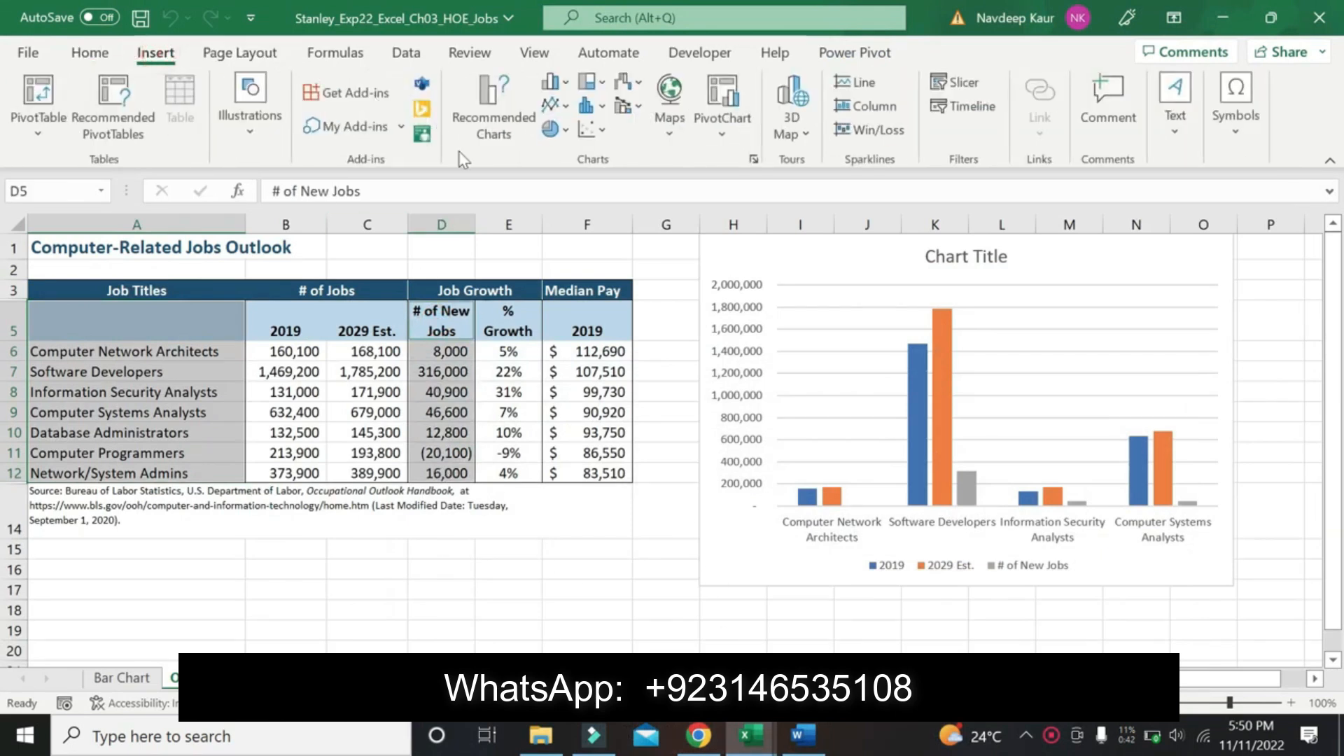
pyautogui.click(804, 738)
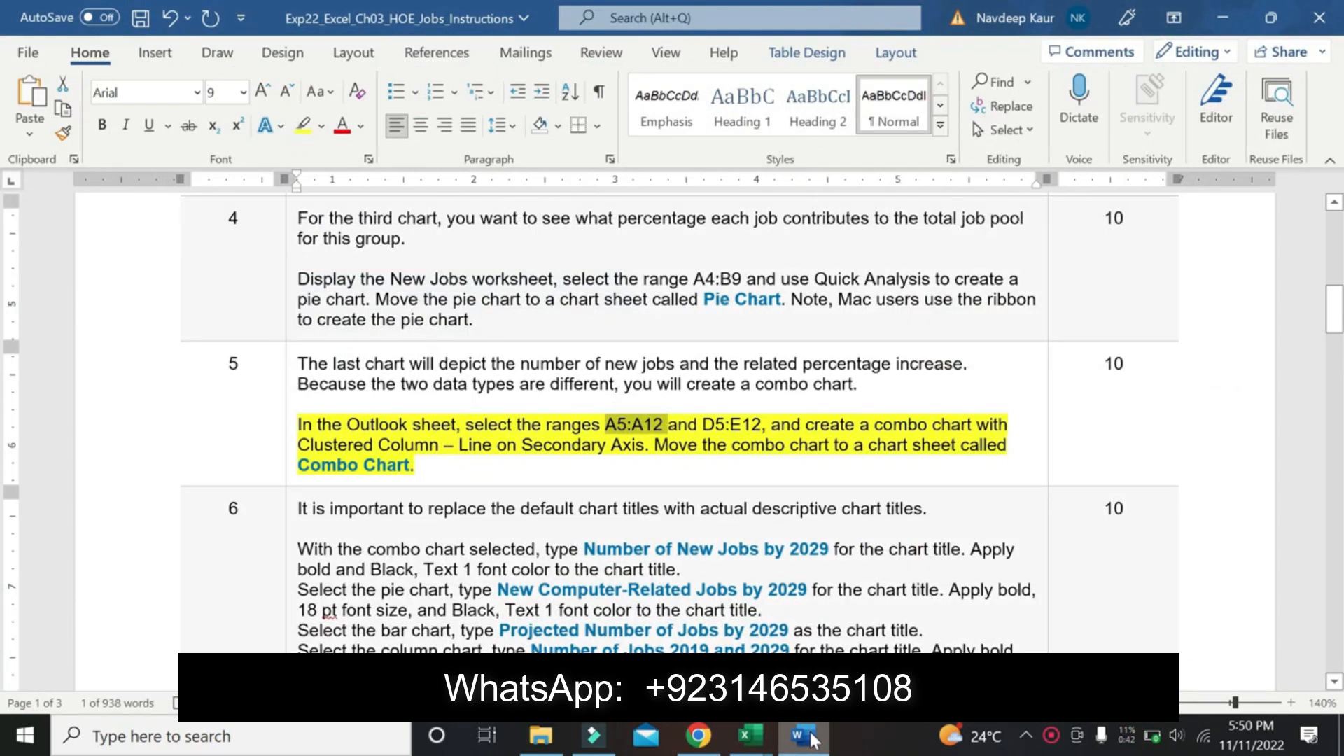
pyautogui.click(806, 737)
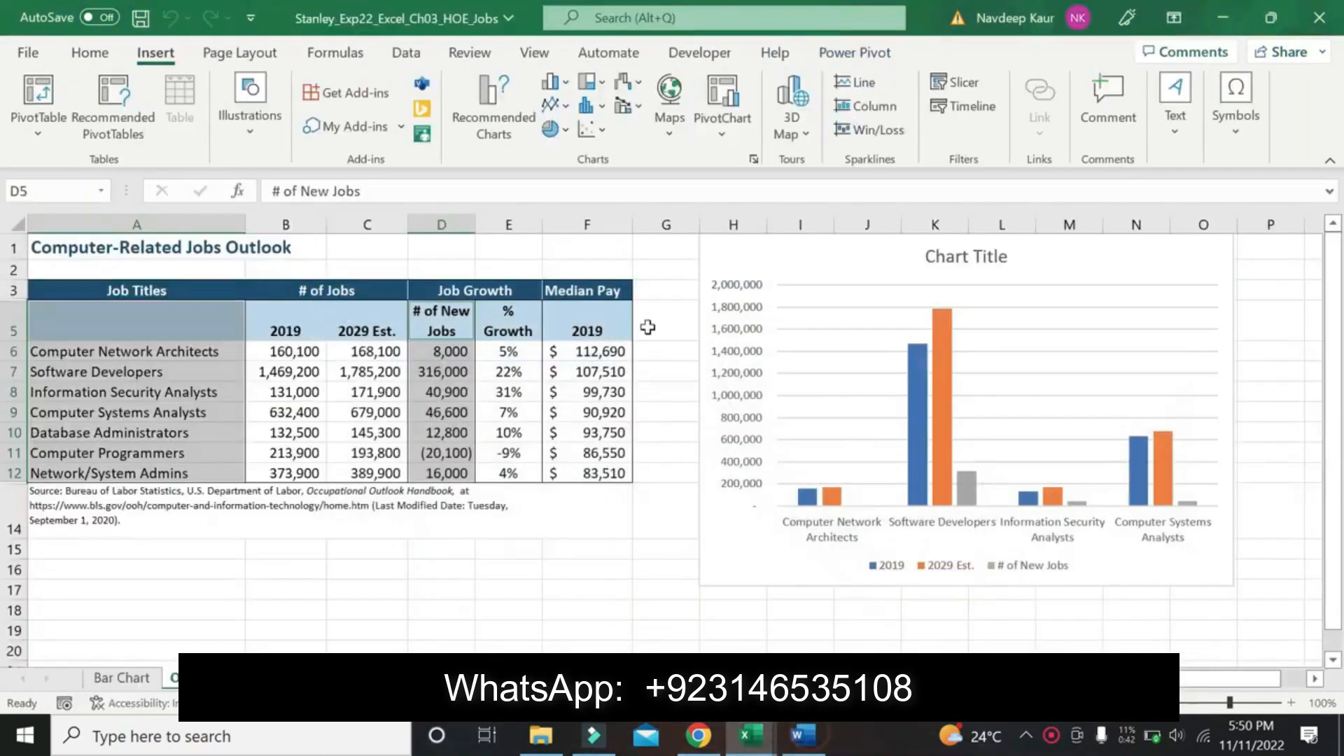
pyautogui.click(605, 130)
pyautogui.click(605, 130)
pyautogui.click(600, 108)
pyautogui.click(601, 109)
pyautogui.click(635, 108)
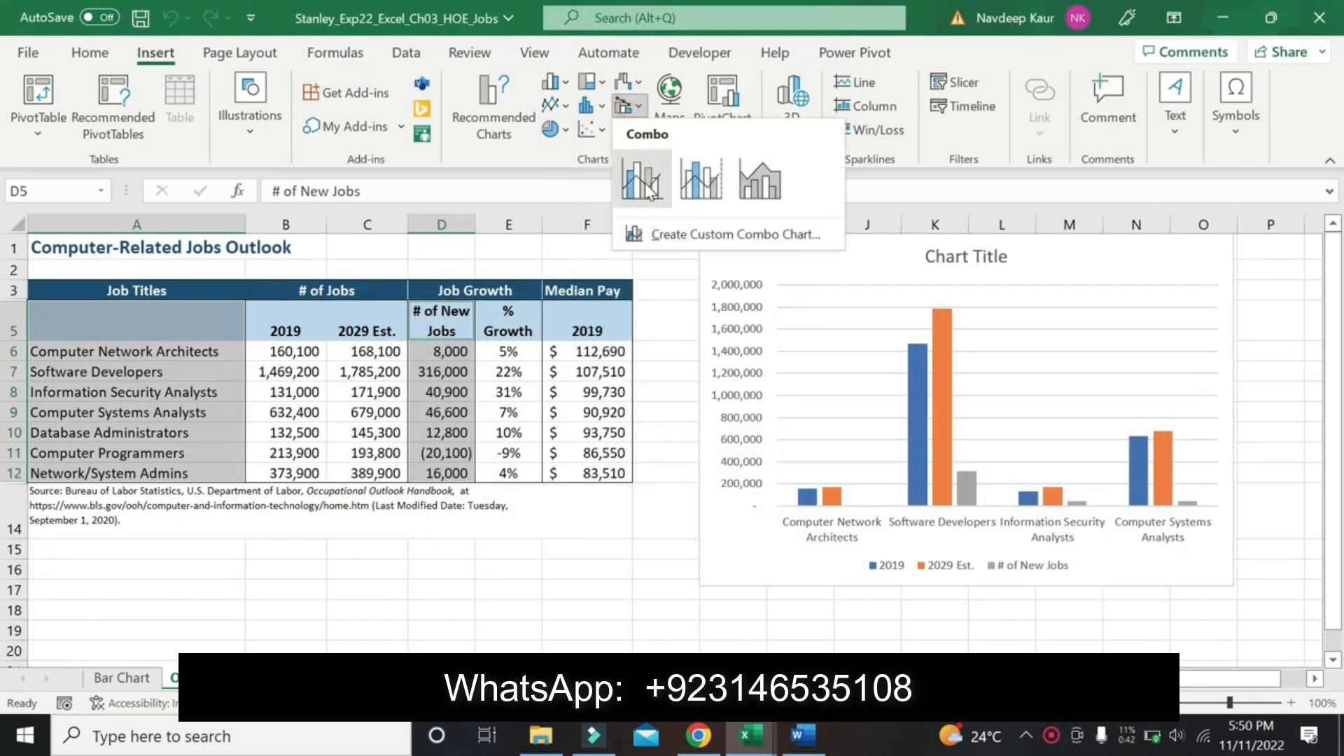
pyautogui.click(690, 192)
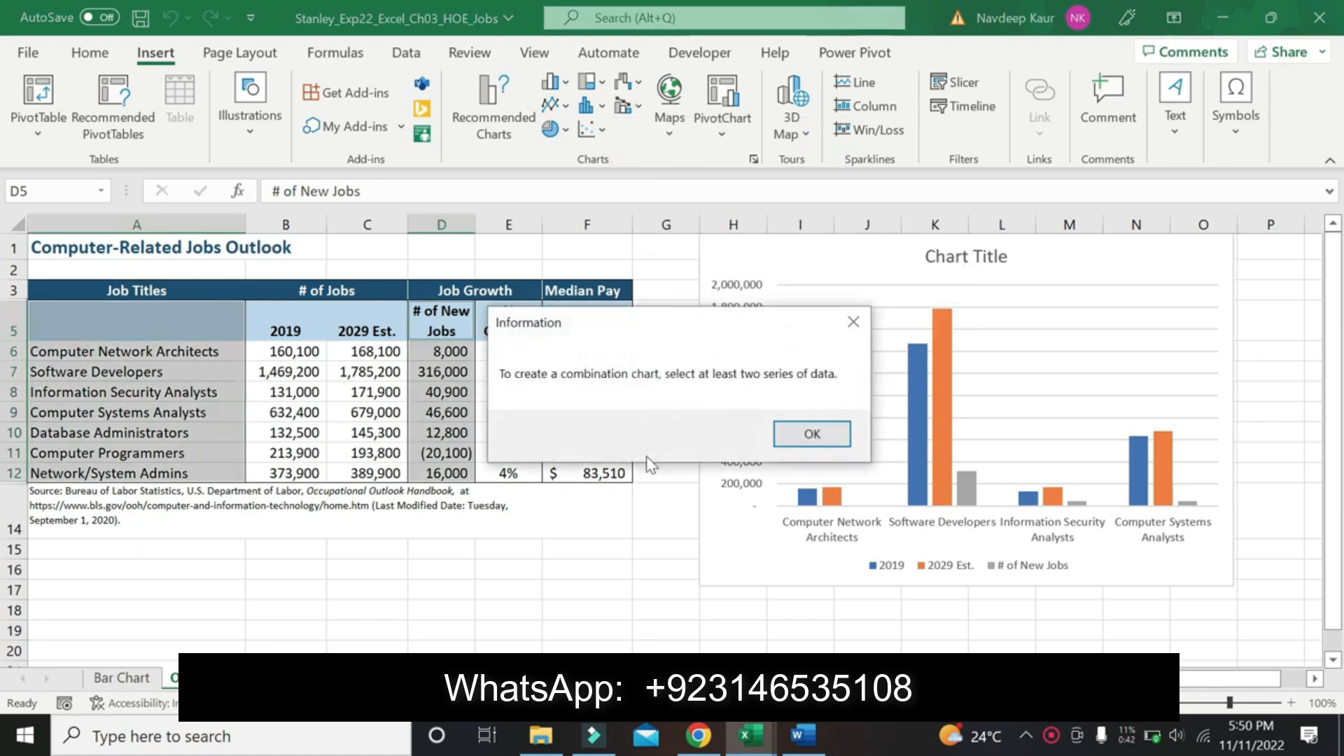
pyautogui.click(788, 430)
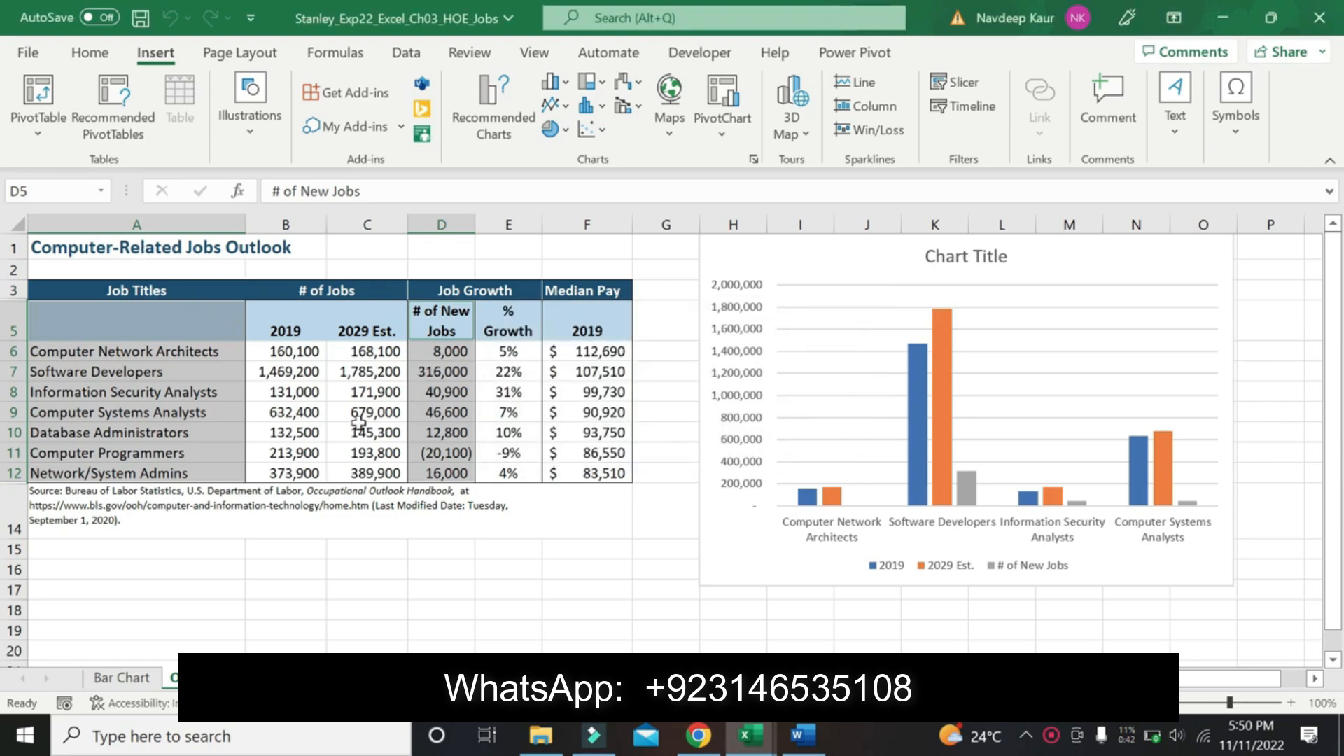
pyautogui.click(474, 614)
pyautogui.rightClick(476, 613)
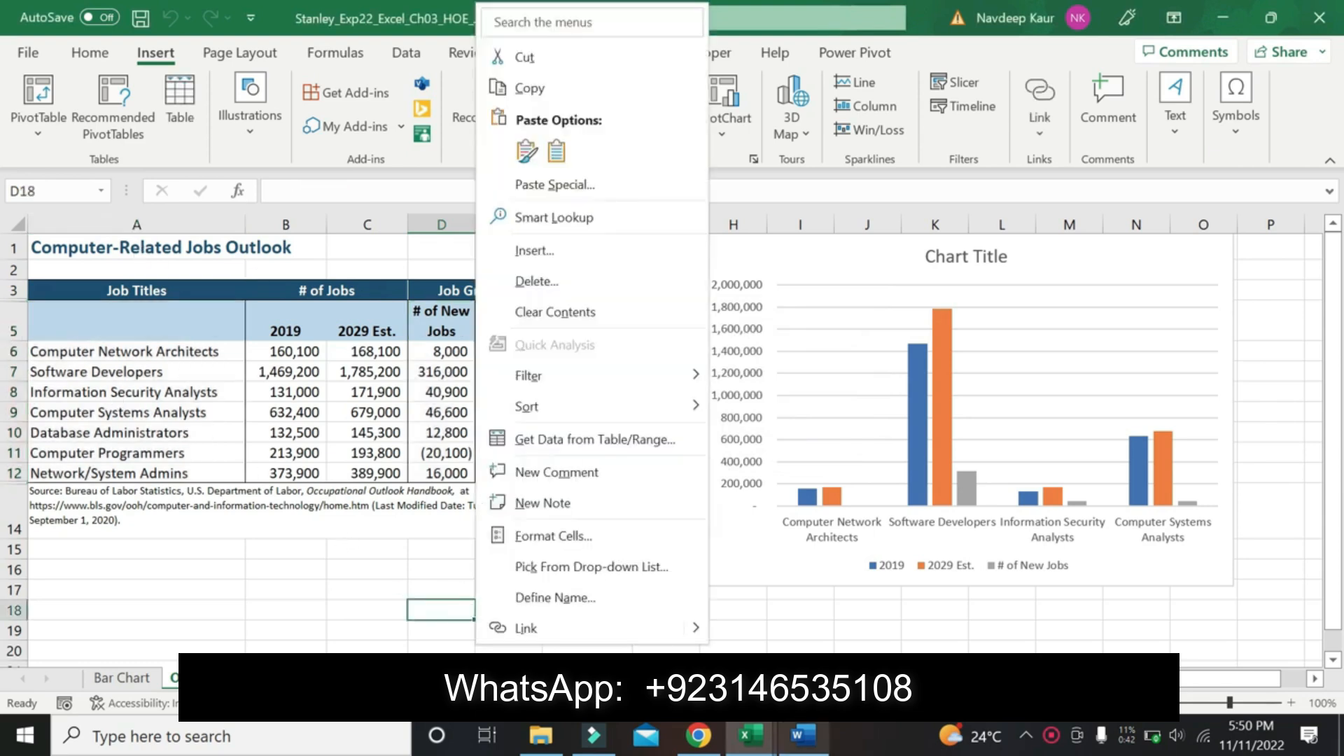
# Select A5:A12, copied again from step 5 in Word, together with D5:E12 on the Outlook sheet.
pyautogui.click(803, 736)
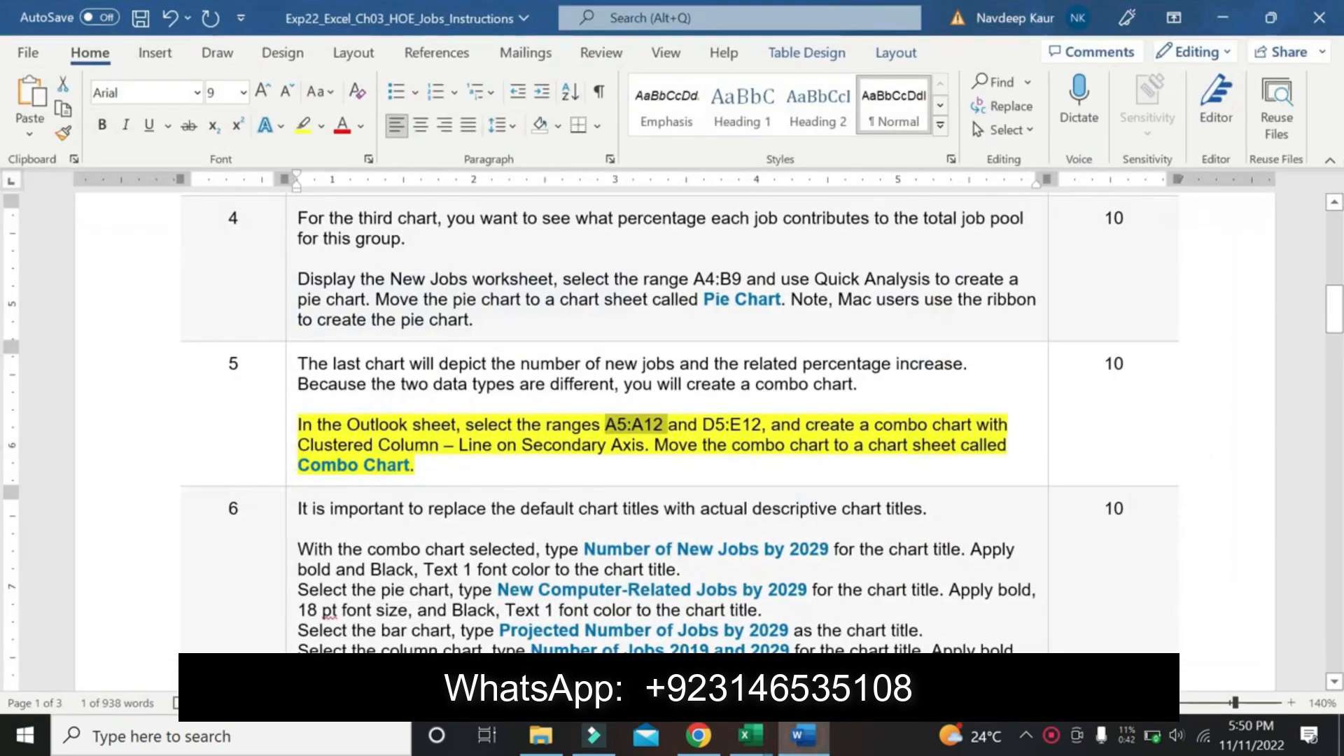
pyautogui.click(608, 423)
pyautogui.doubleClick(608, 423)
pyautogui.hotkey('ctrl', 'c')
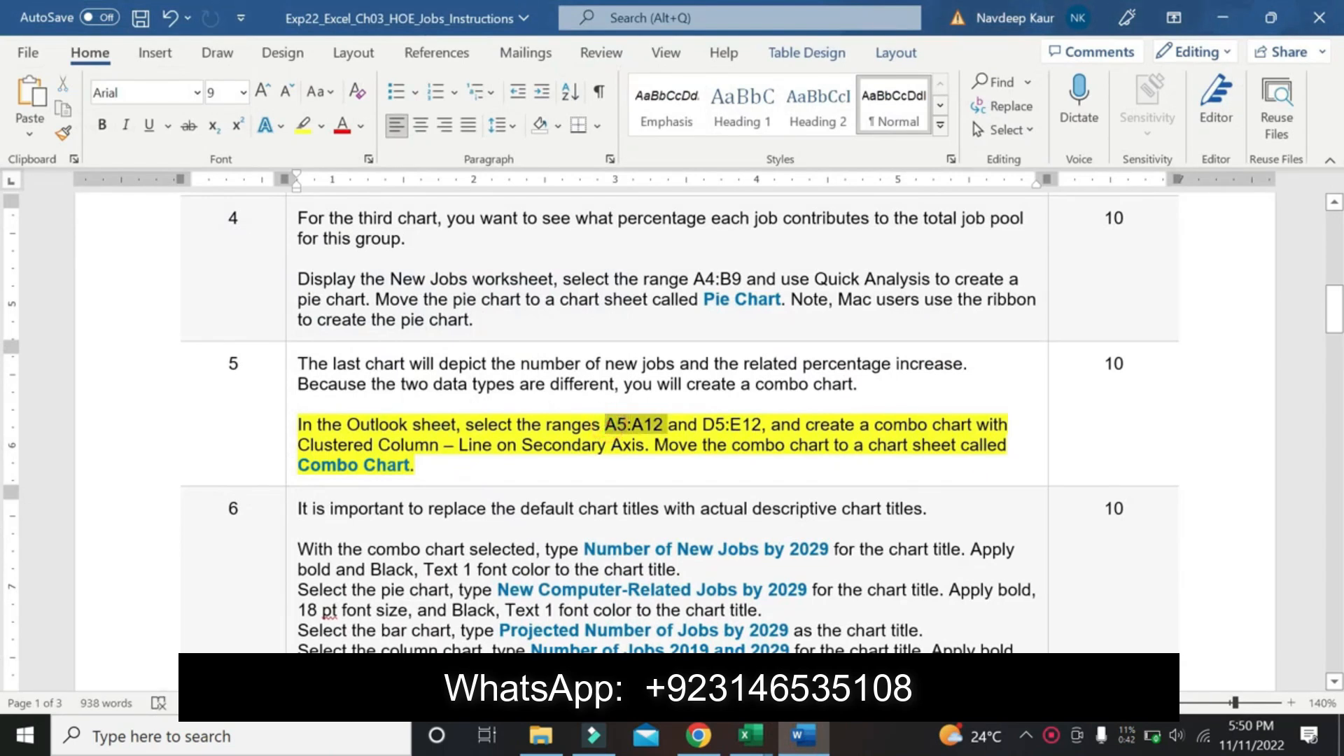
pyautogui.click(751, 737)
pyautogui.click(831, 641)
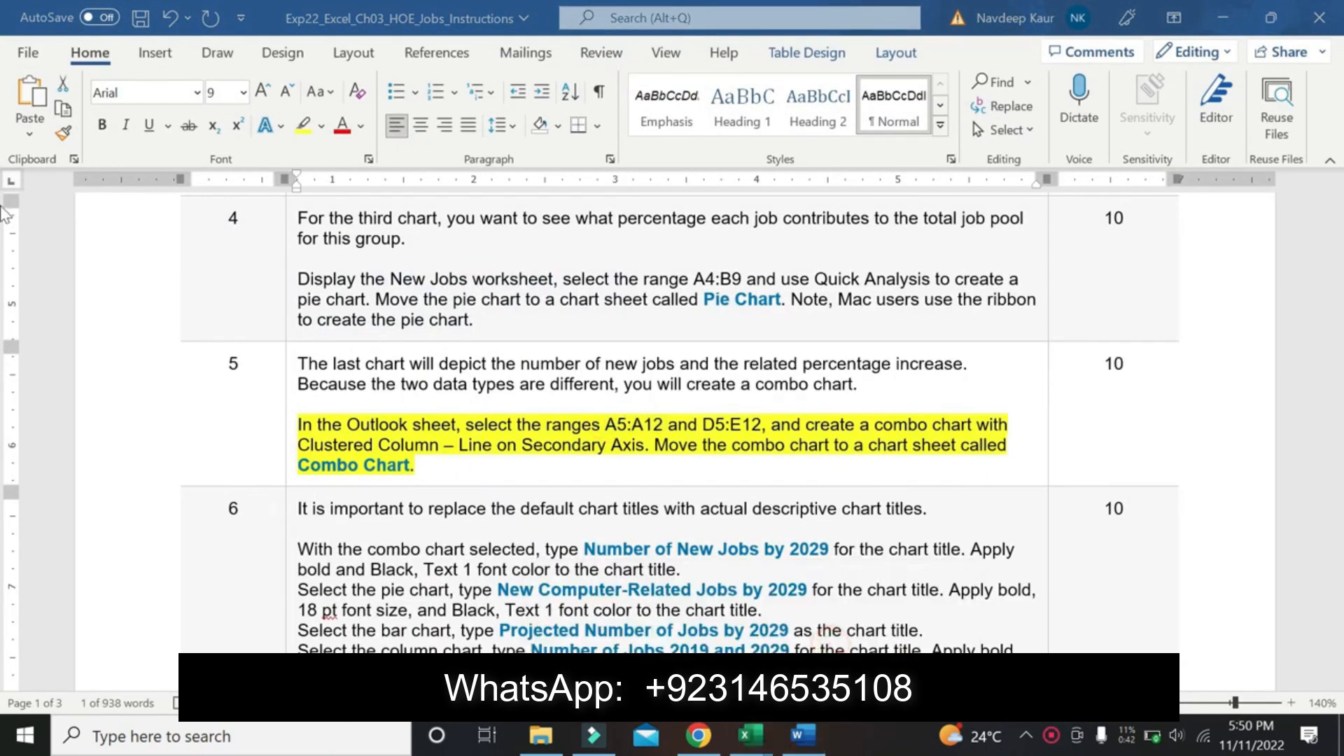
pyautogui.moveTo(754, 748)
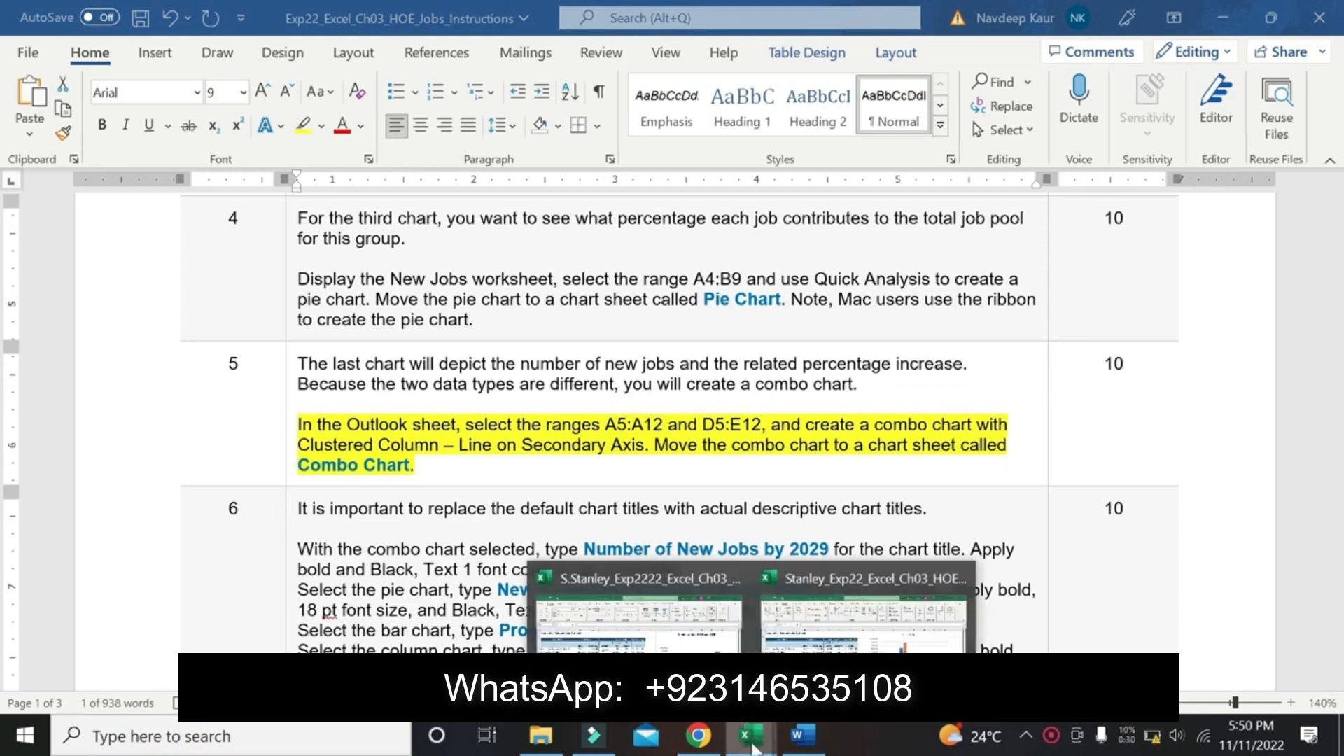
pyautogui.click(863, 617)
pyautogui.click(69, 190)
pyautogui.hotkey('ctrl', 'v')
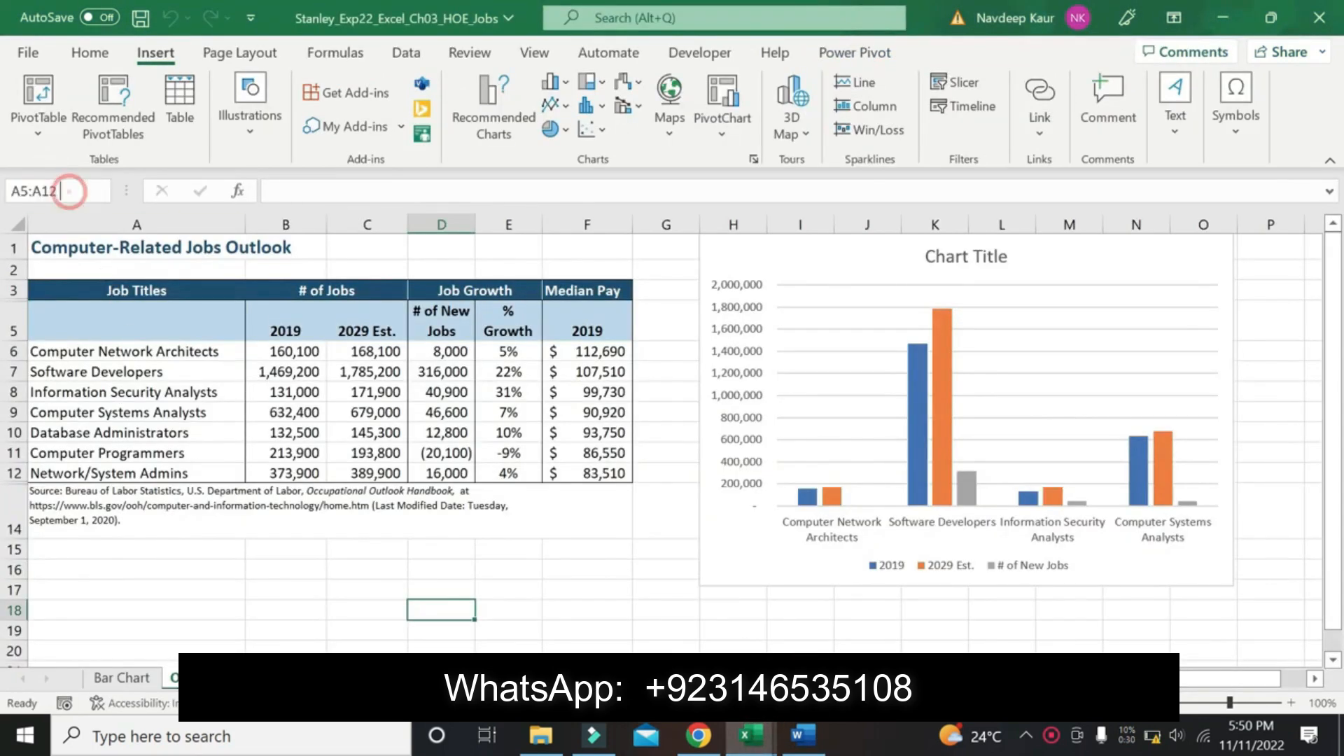
pyautogui.press('Return')
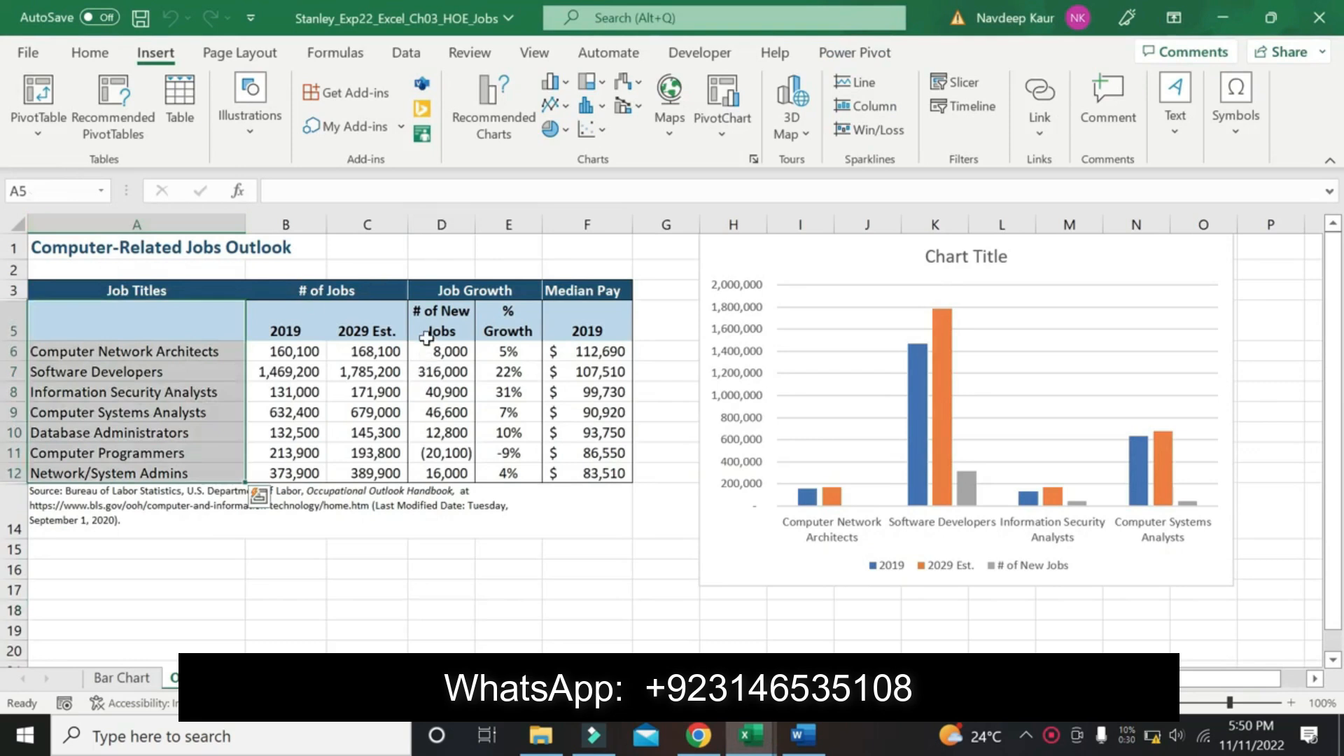
pyautogui.moveTo(436, 324); pyautogui.dragTo(516, 474)
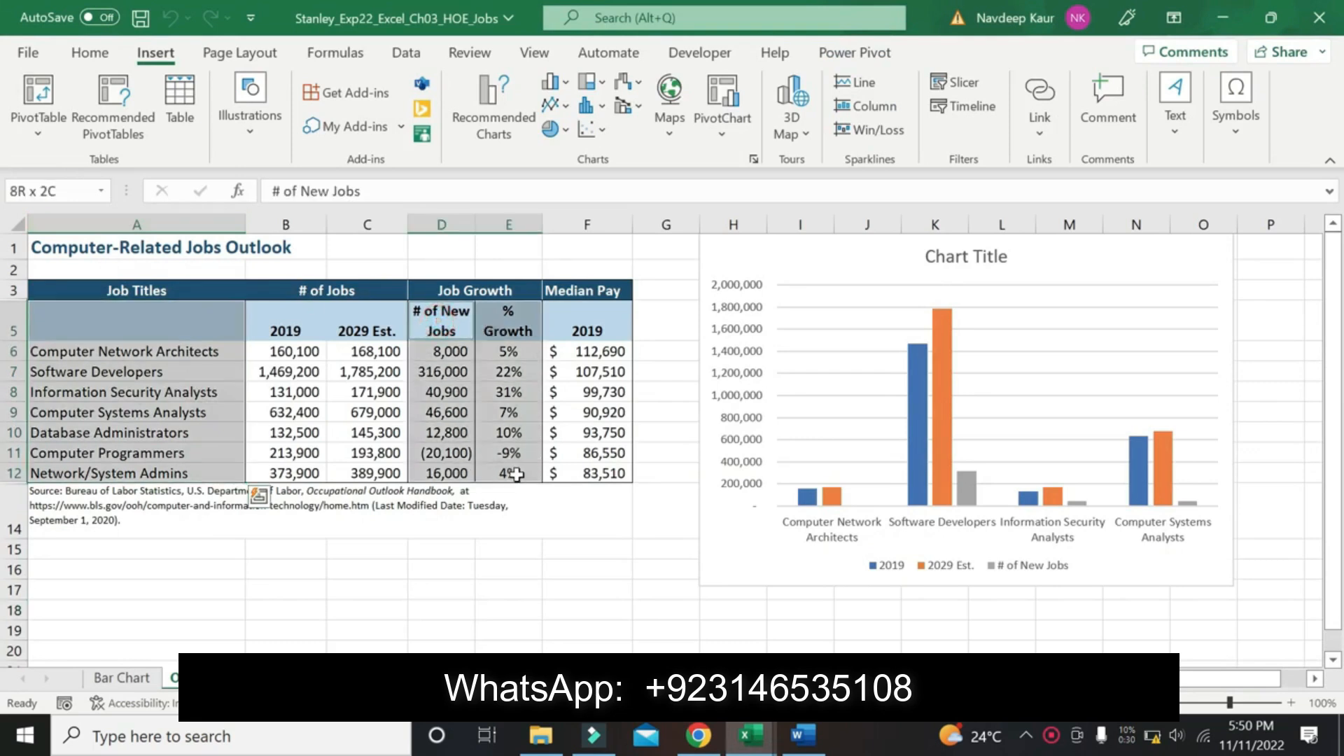
# Insert a Clustered Column – Line on Secondary Axis combo chart for the selected ranges.
pyautogui.click(594, 106)
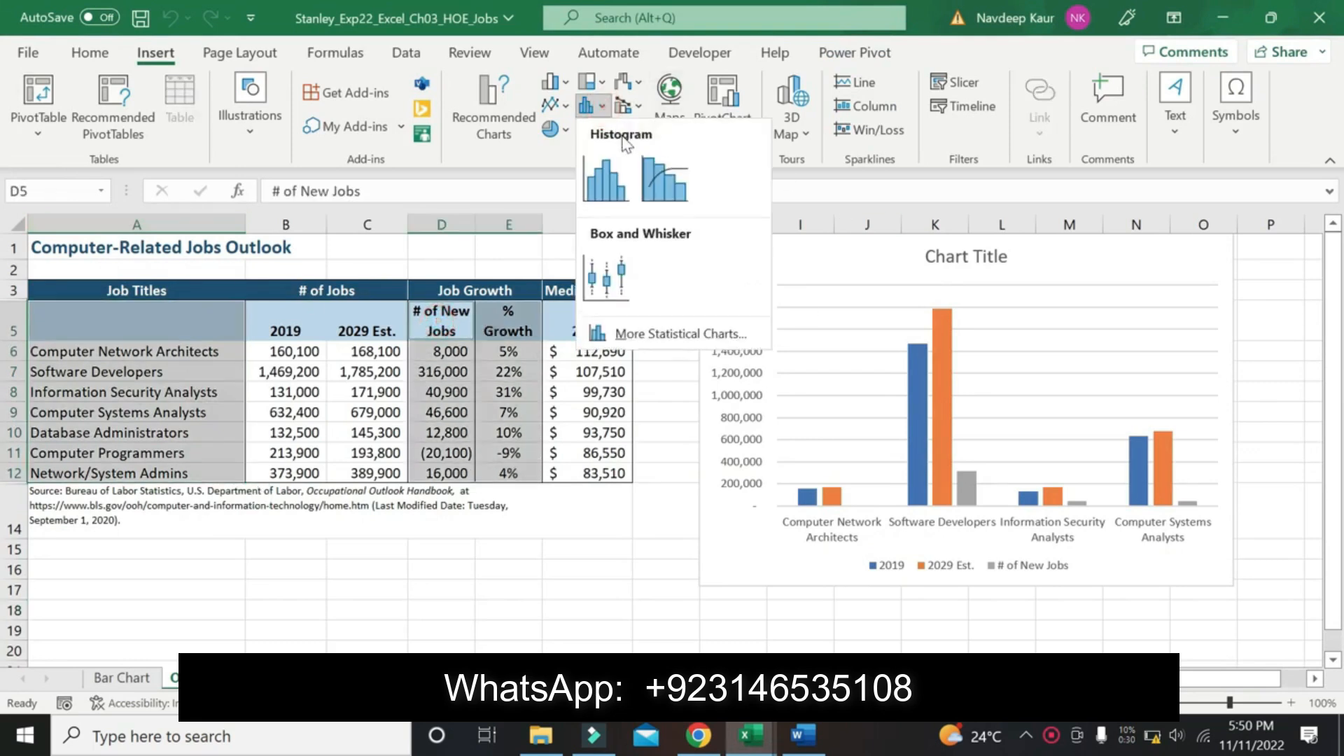
pyautogui.click(626, 107)
pyautogui.click(625, 107)
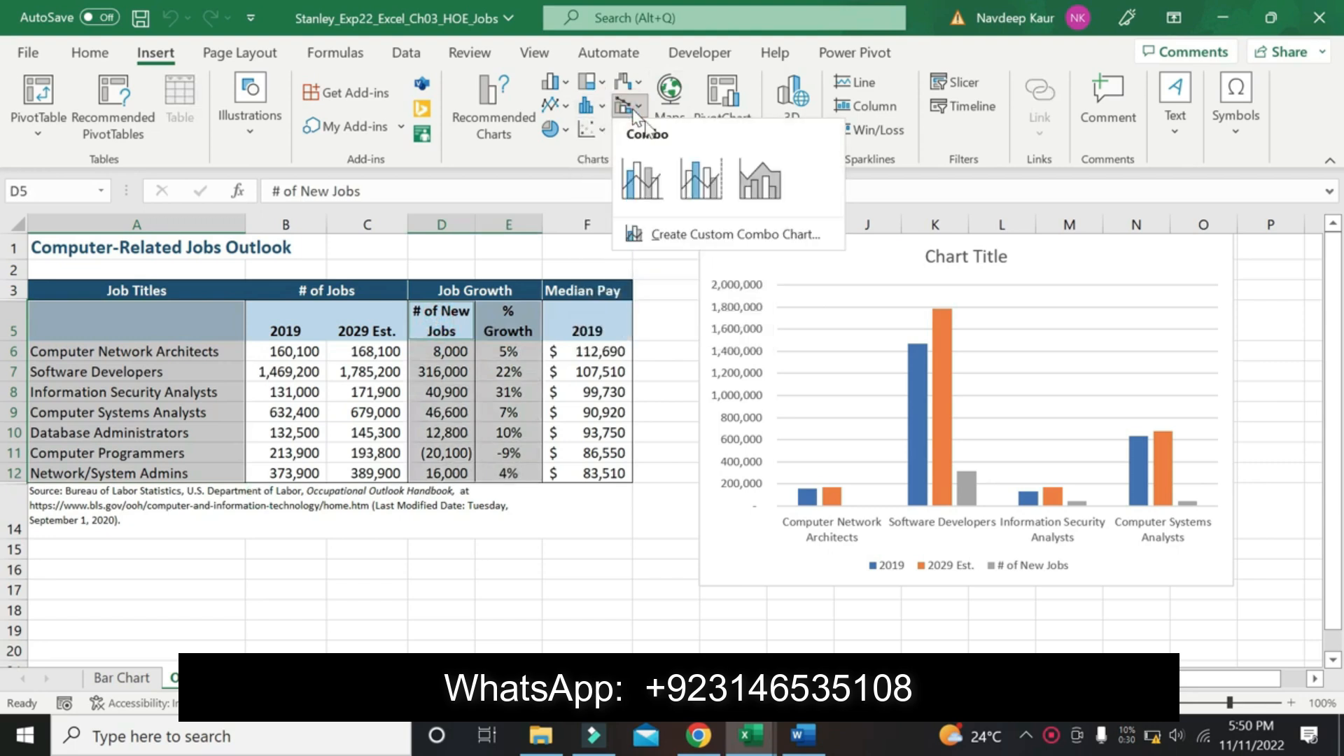
pyautogui.click(700, 182)
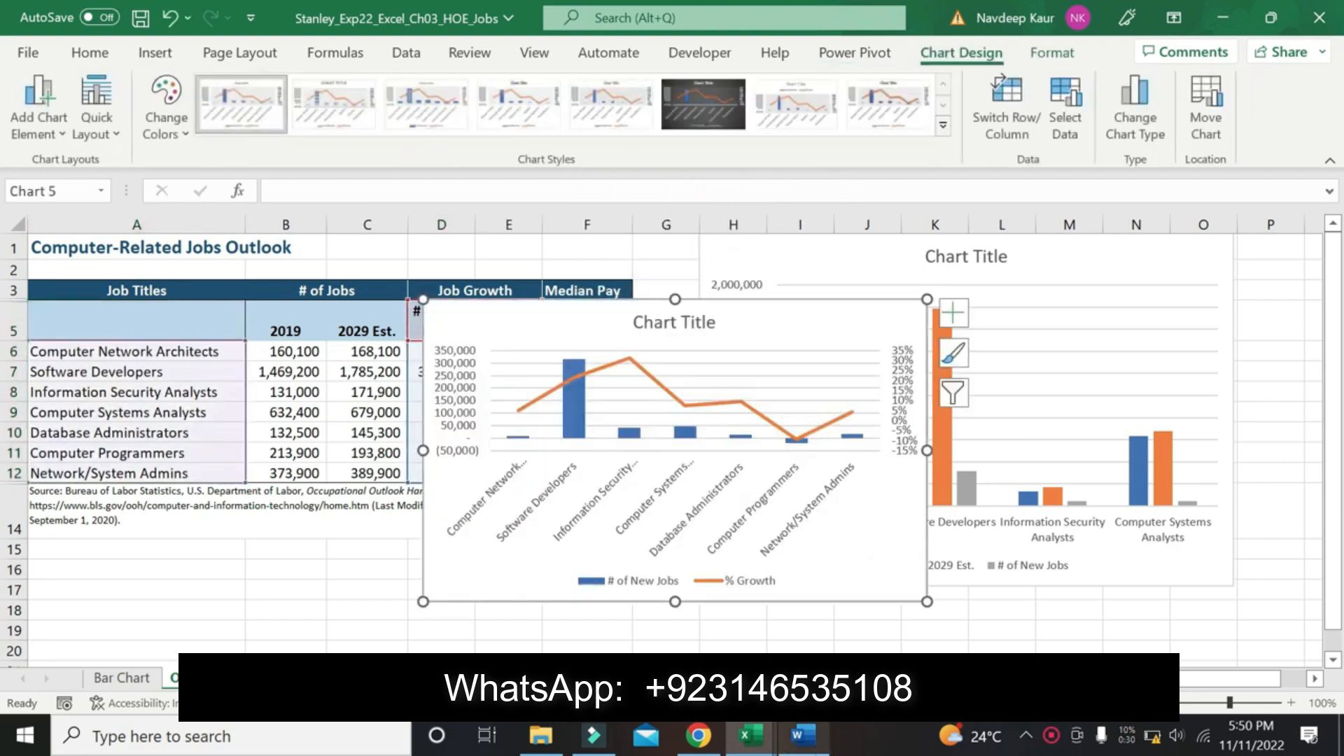
# Move the combo chart to a new chart sheet named Combo Chart, using the name copied from step 5 in Word.
pyautogui.click(799, 740)
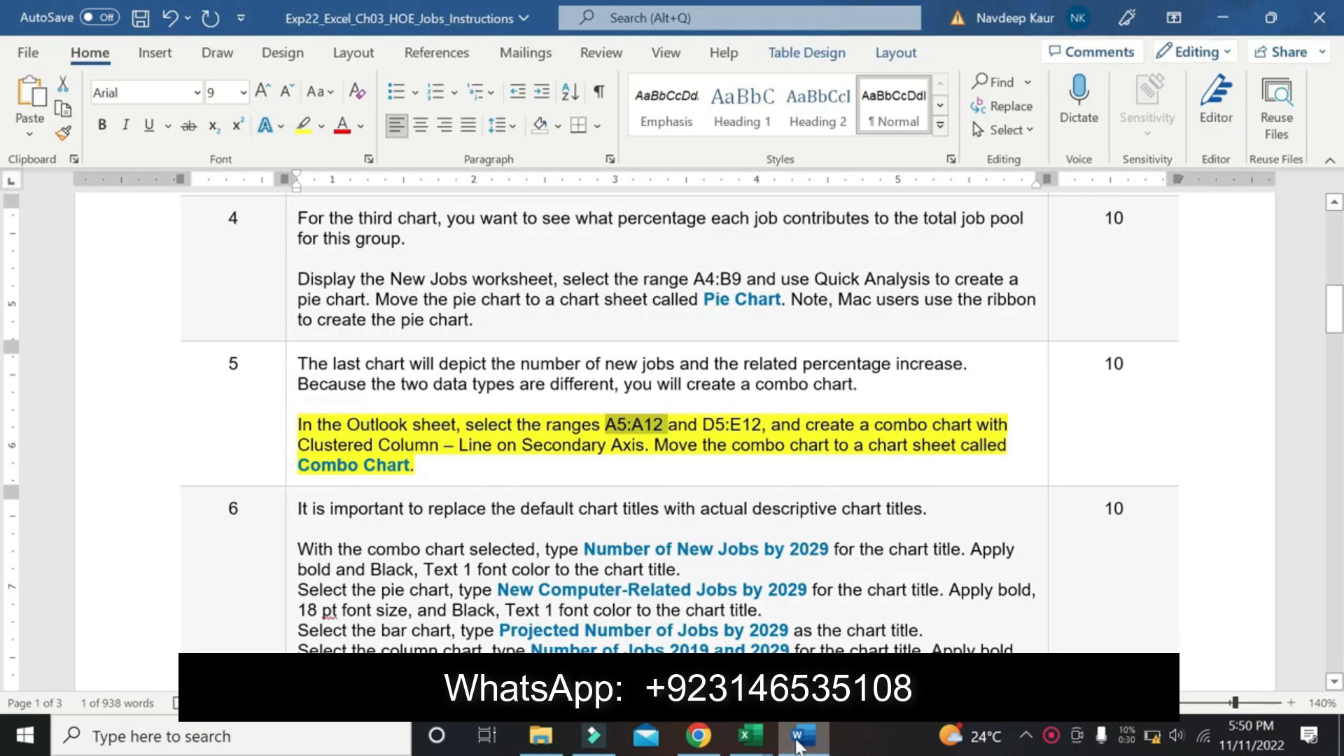
pyautogui.moveTo(298, 465); pyautogui.dragTo(410, 464)
pyautogui.click(765, 739)
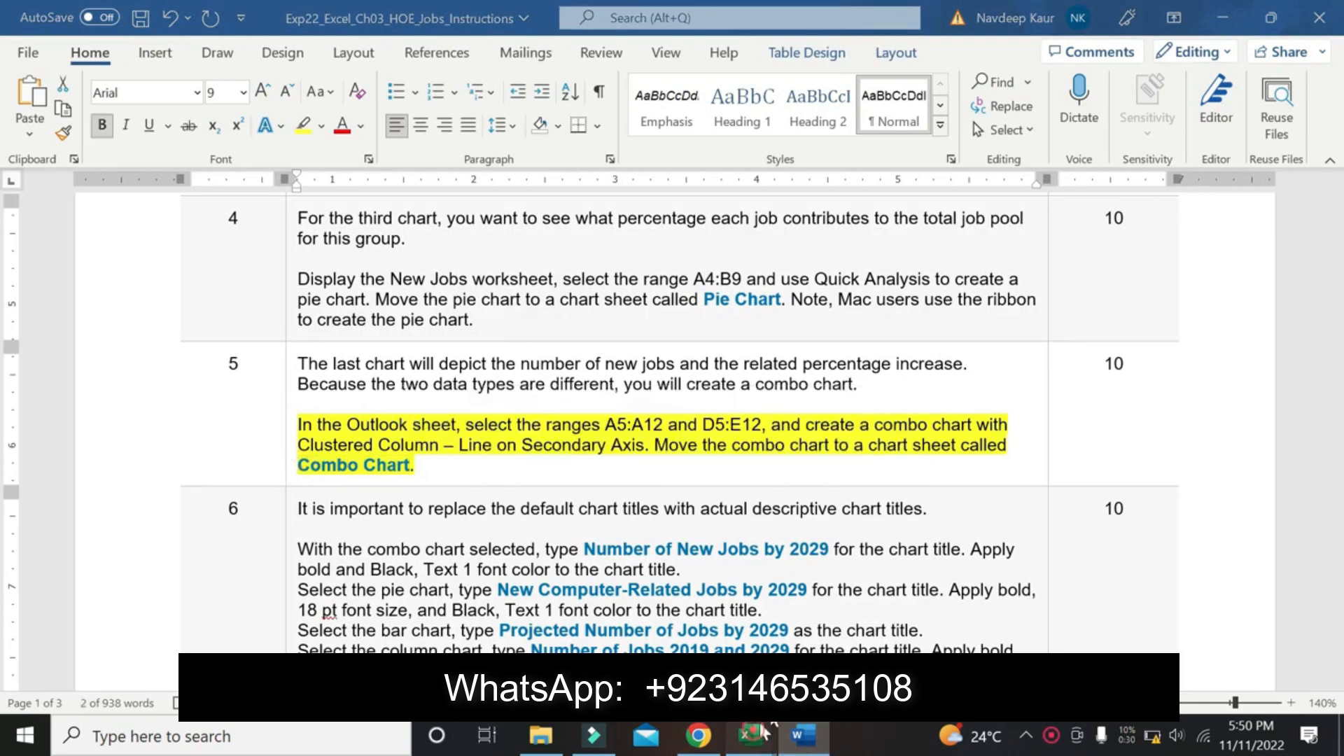
pyautogui.click(849, 638)
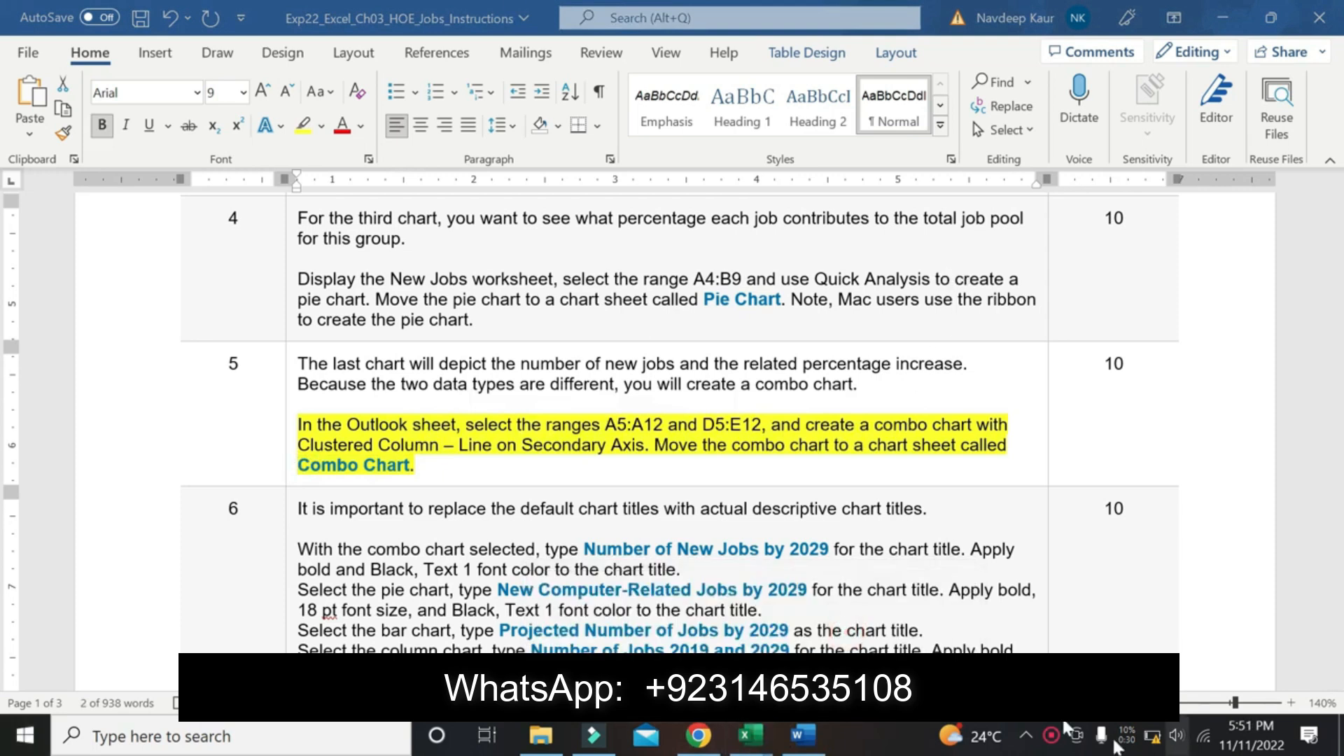
pyautogui.click(761, 735)
pyautogui.click(774, 634)
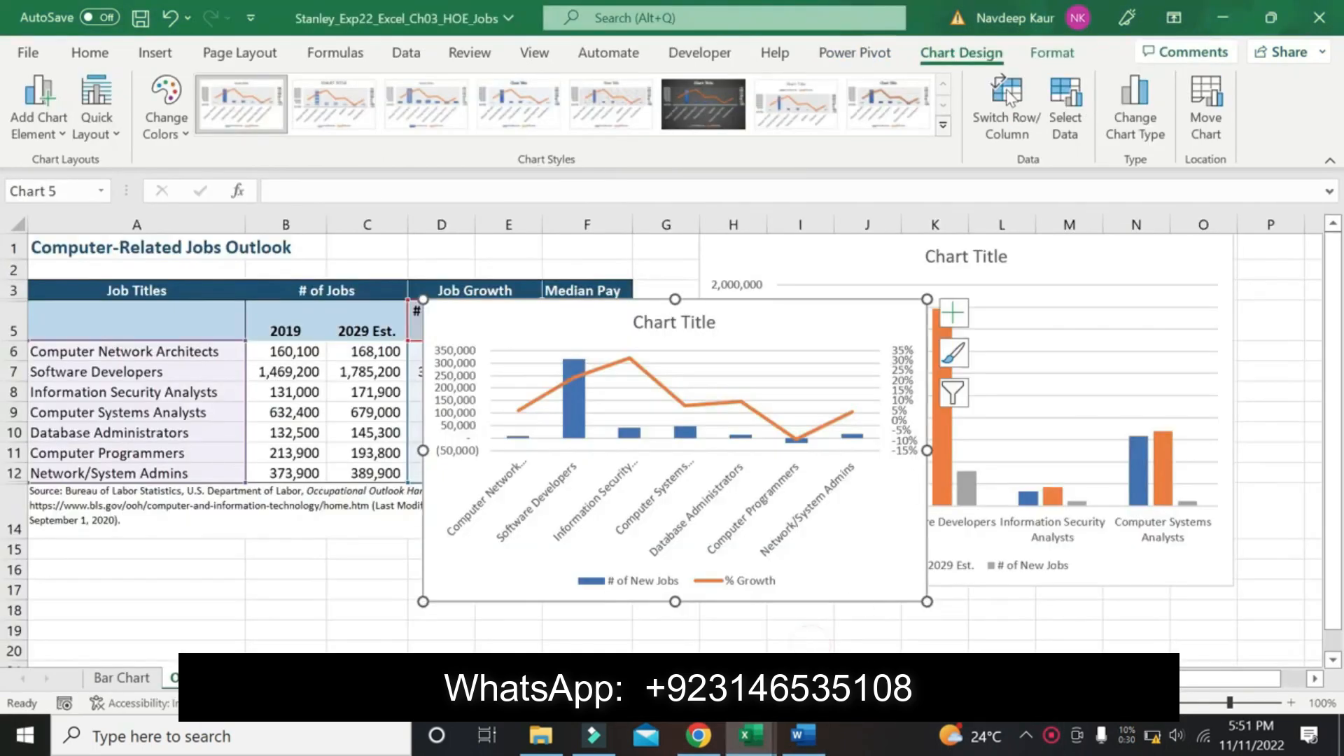
pyautogui.click(1205, 101)
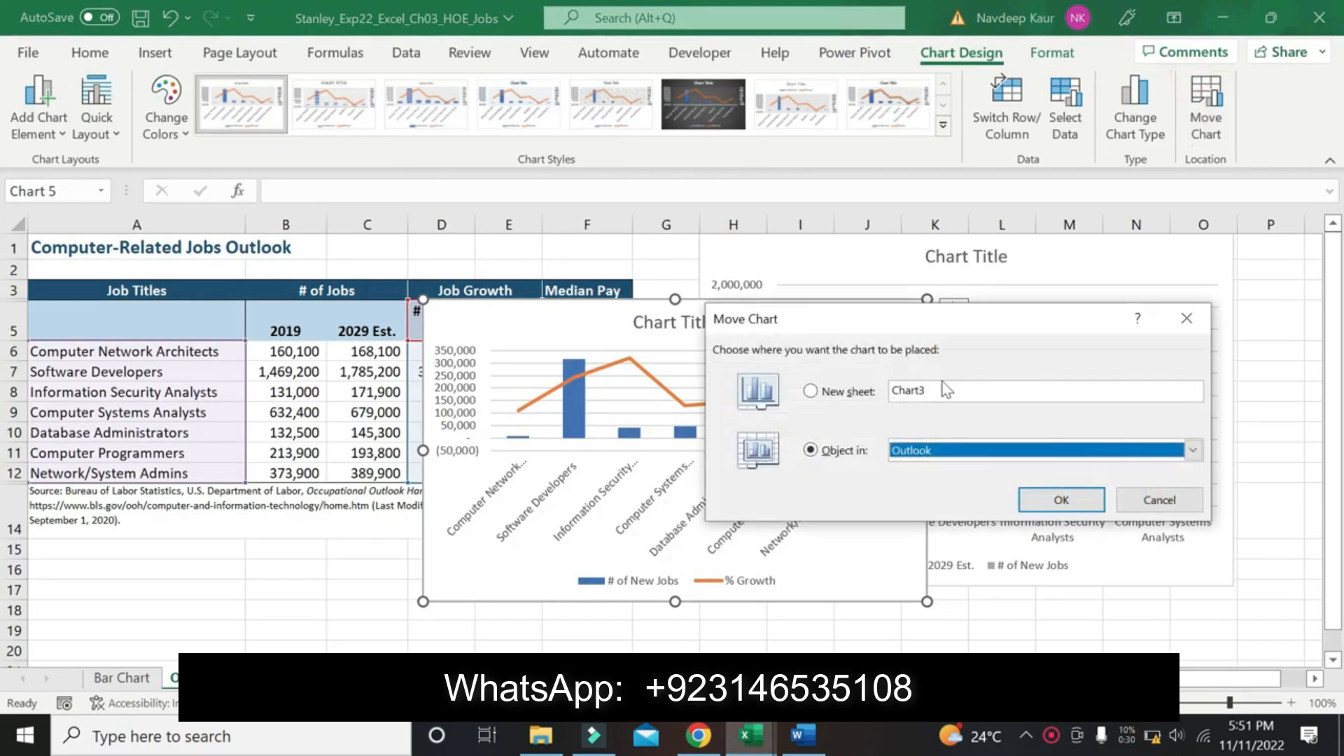
pyautogui.click(847, 391)
pyautogui.write('Combo Chart')
pyautogui.click(1047, 500)
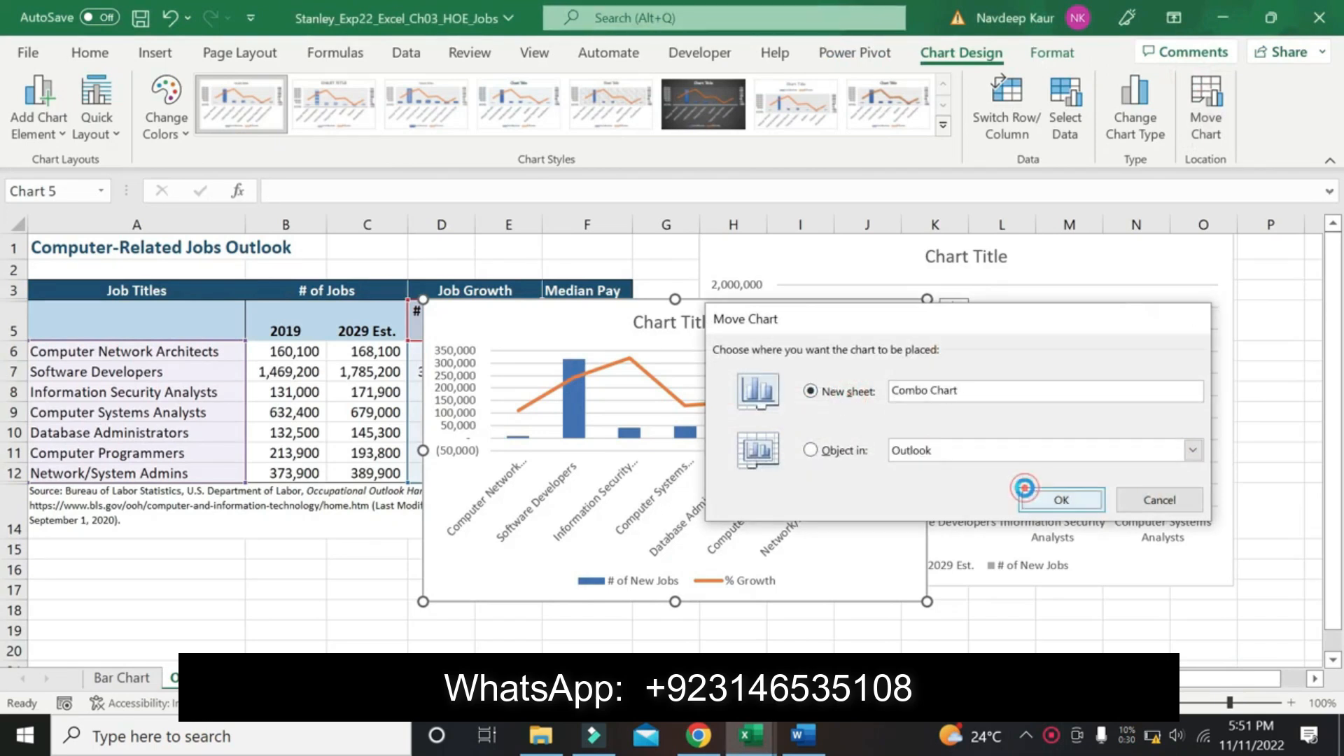
# In the Word instructions, remove the yellow highlight from the step 5 paragraph about the combo chart.
pyautogui.click(799, 732)
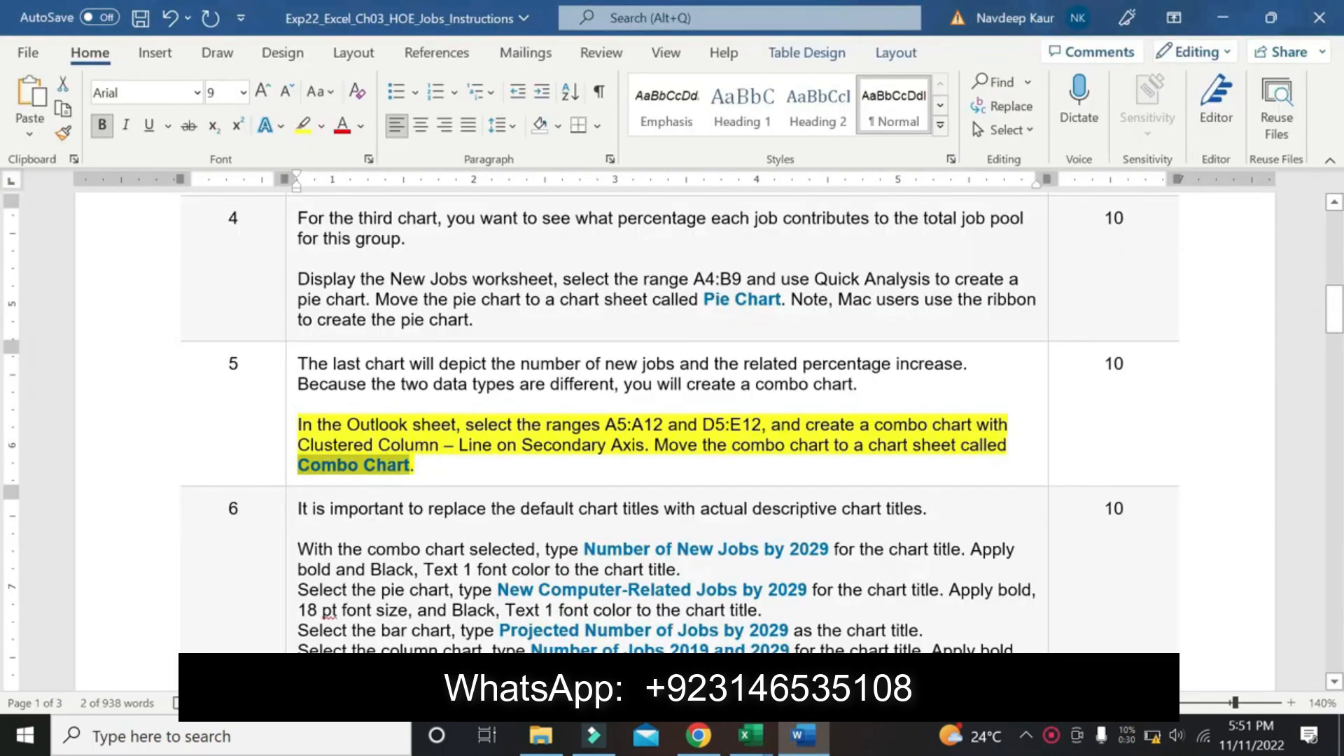
pyautogui.moveTo(428, 471); pyautogui.dragTo(296, 425)
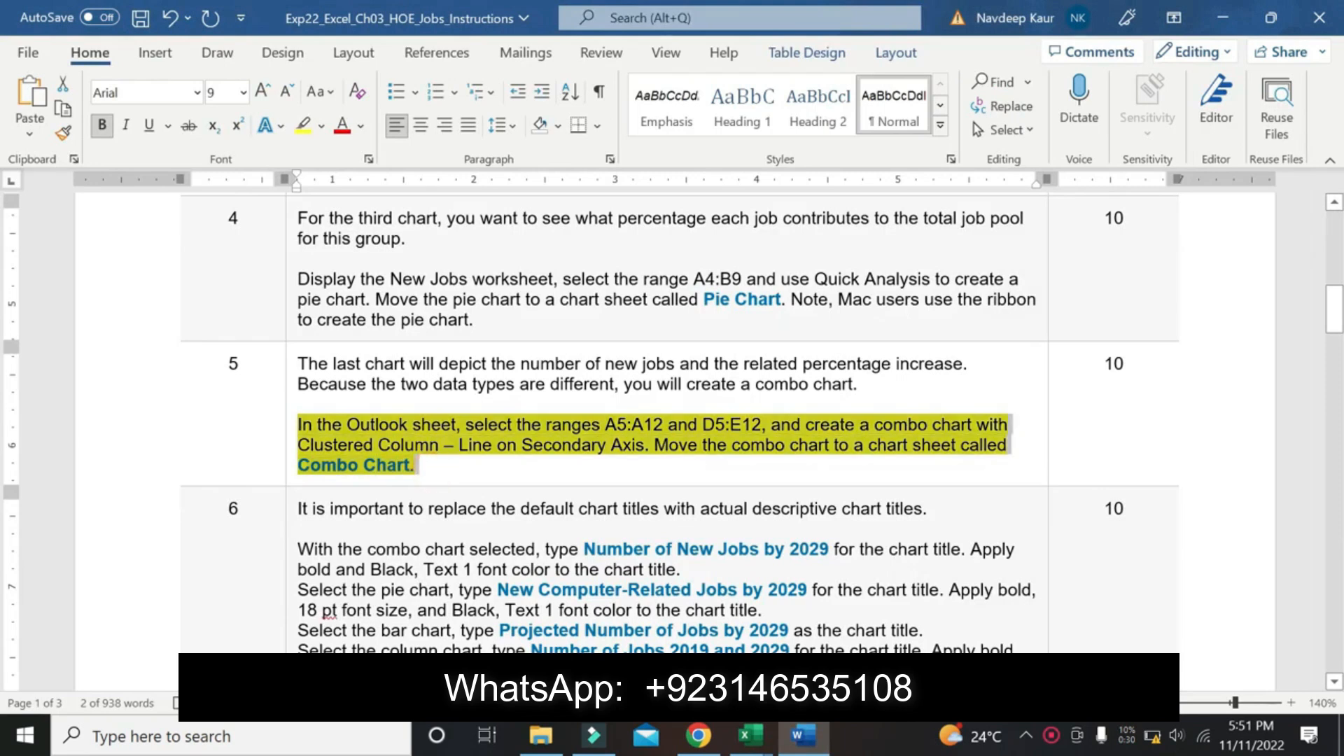
pyautogui.click(303, 126)
# Copy Number of New Jobs by 2029 from step 6 in Word and paste it text-only as the combo chart's title.
pyautogui.scroll(-3, 672, 420)
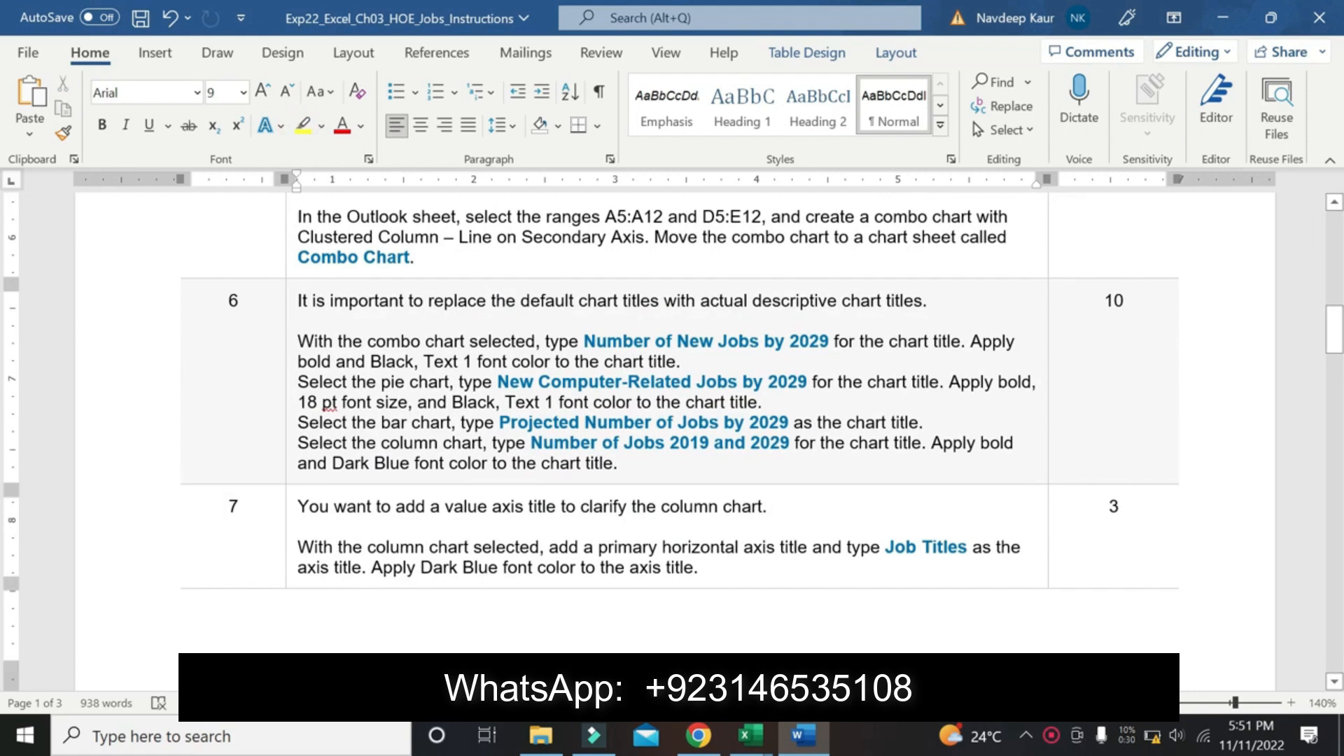
pyautogui.moveTo(828, 342); pyautogui.dragTo(584, 342)
pyautogui.hotkey('ctrl', 'c')
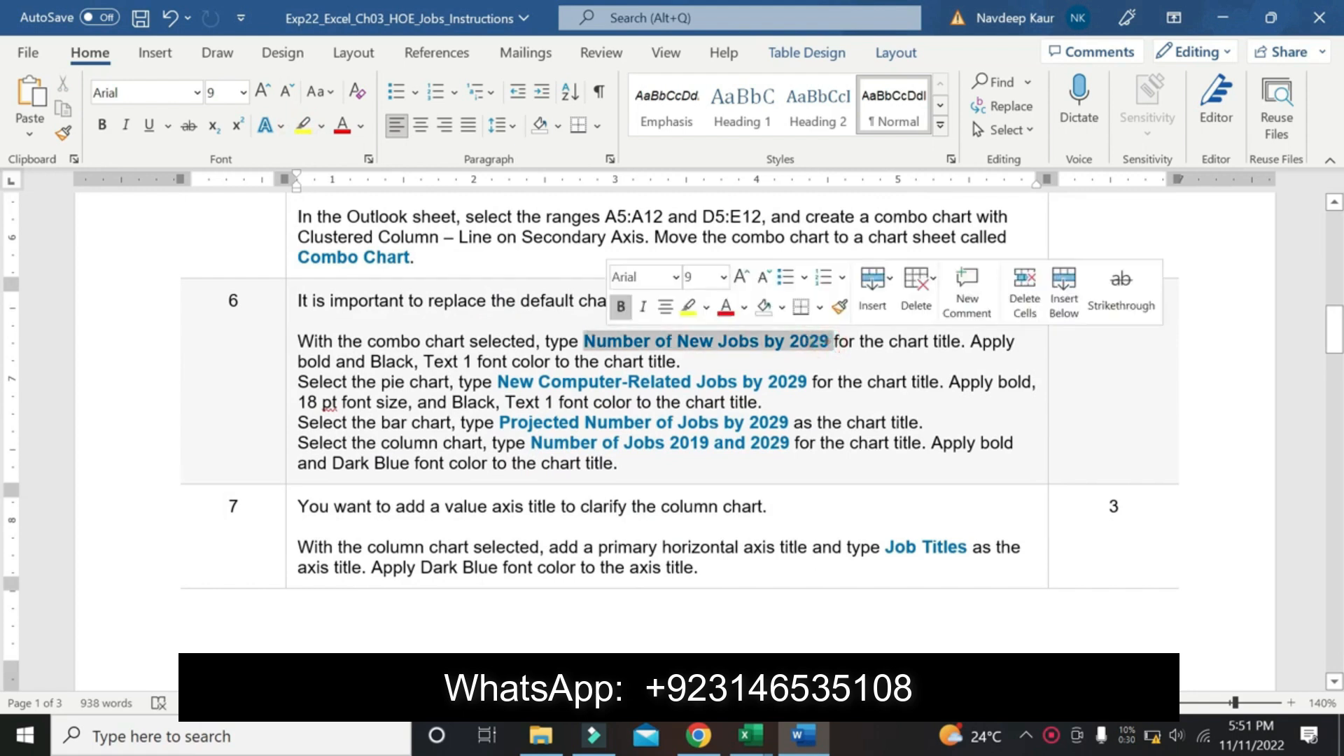
pyautogui.click(756, 735)
pyautogui.click(644, 630)
pyautogui.click(661, 231)
pyautogui.click(677, 231)
pyautogui.hotkey('ctrl', 'a')
pyautogui.hotkey('ctrl', 'v')
pyautogui.click(799, 255)
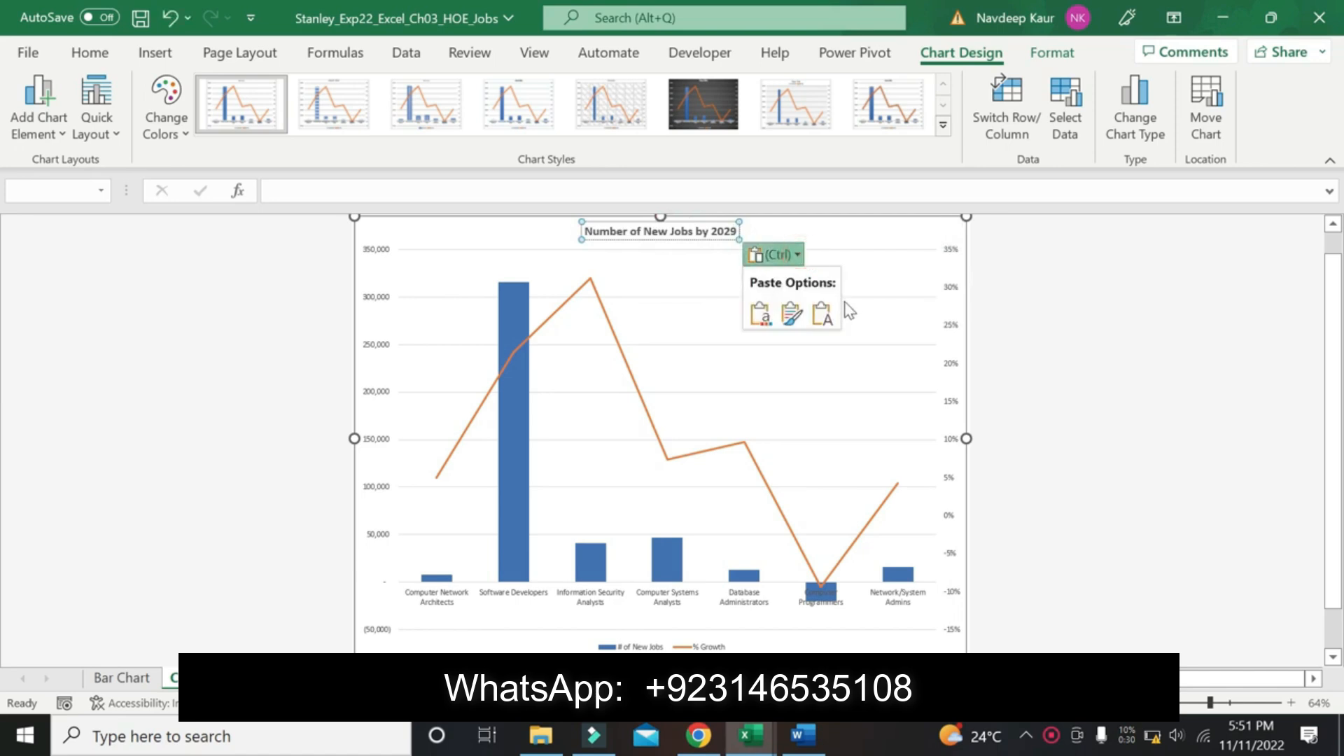
pyautogui.click(823, 313)
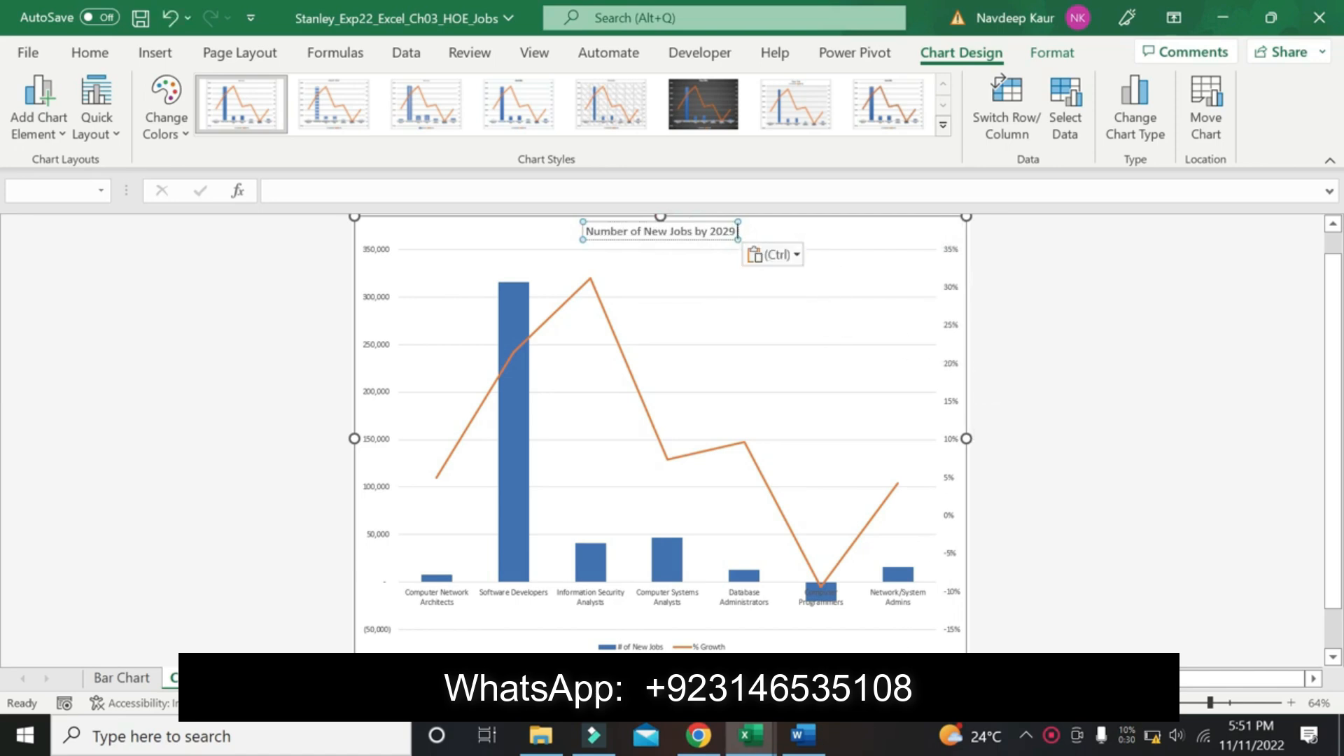
# Recheck step 6 in Word, and apply bold and Black, Text 1 font color to the combo chart's title.
pyautogui.click(812, 745)
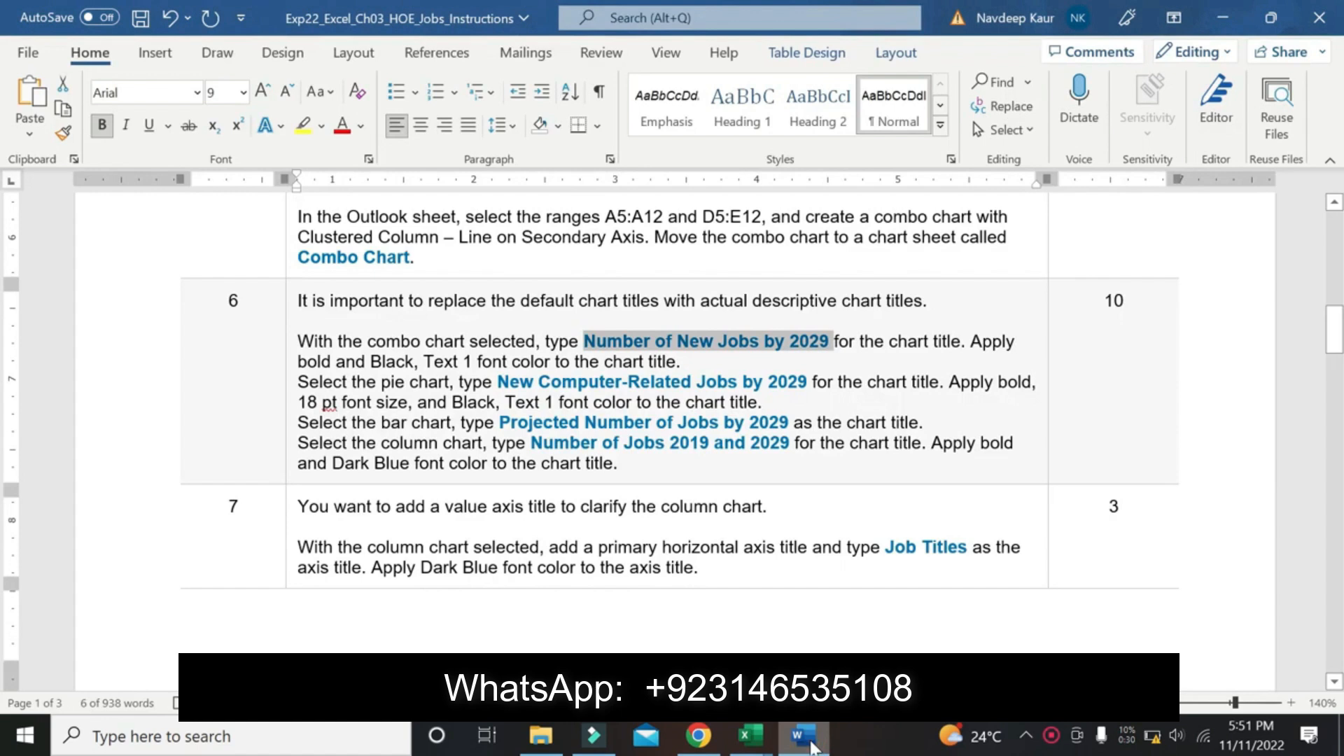
pyautogui.hotkey('alt', 'Tab')
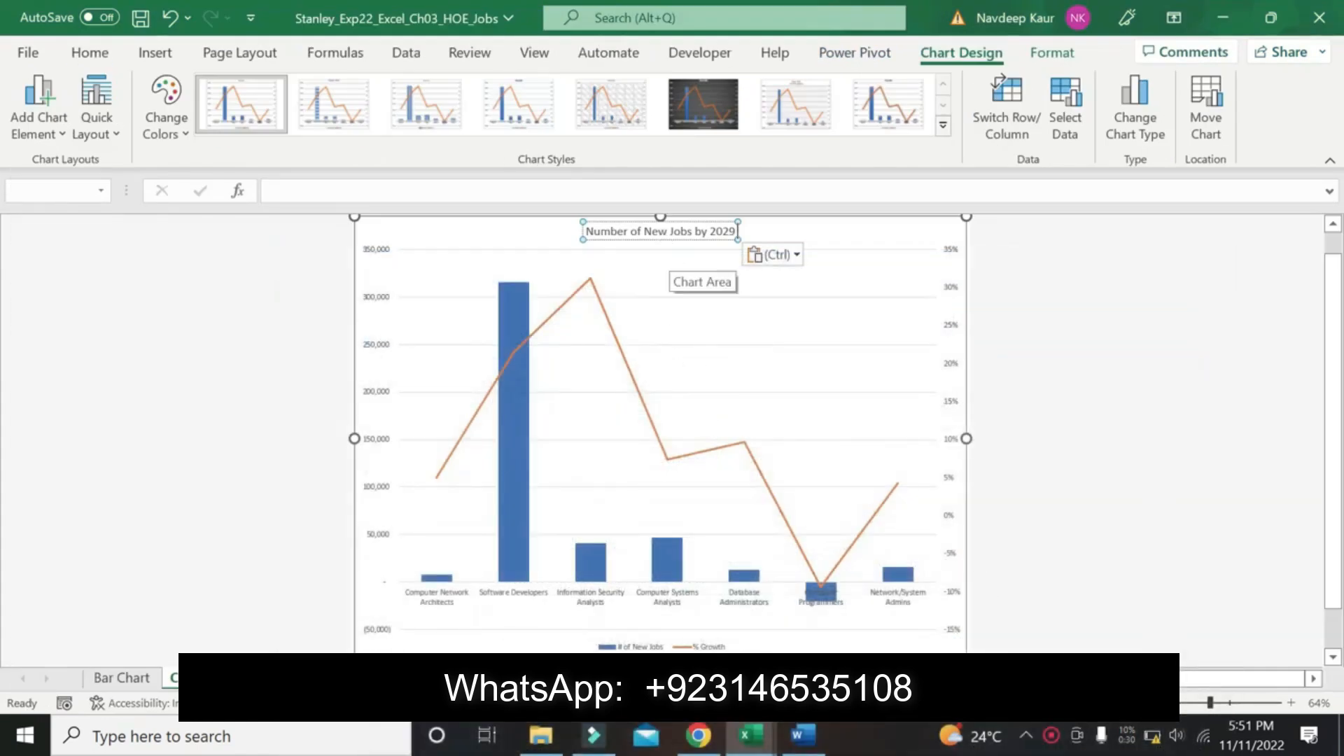
pyautogui.tripleClick(668, 232)
pyautogui.click(84, 53)
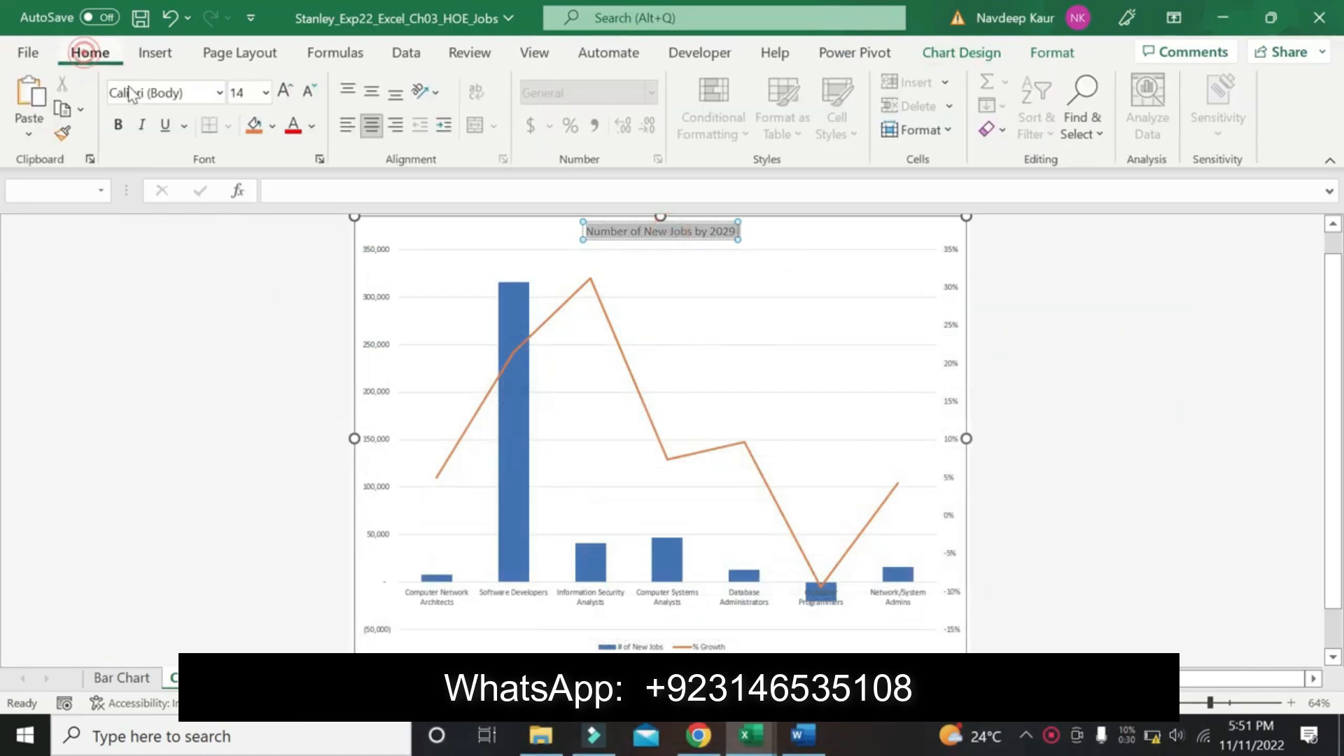
pyautogui.click(118, 125)
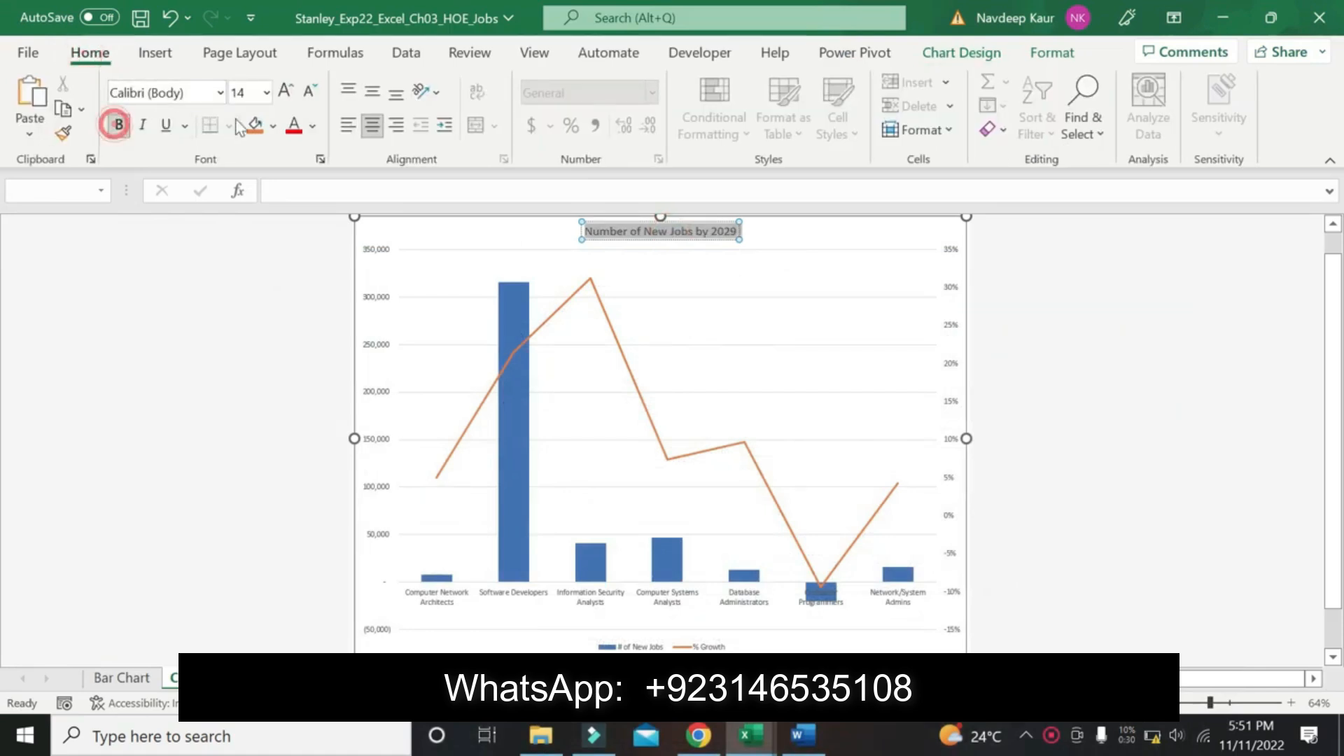
pyautogui.click(313, 128)
pyautogui.click(311, 211)
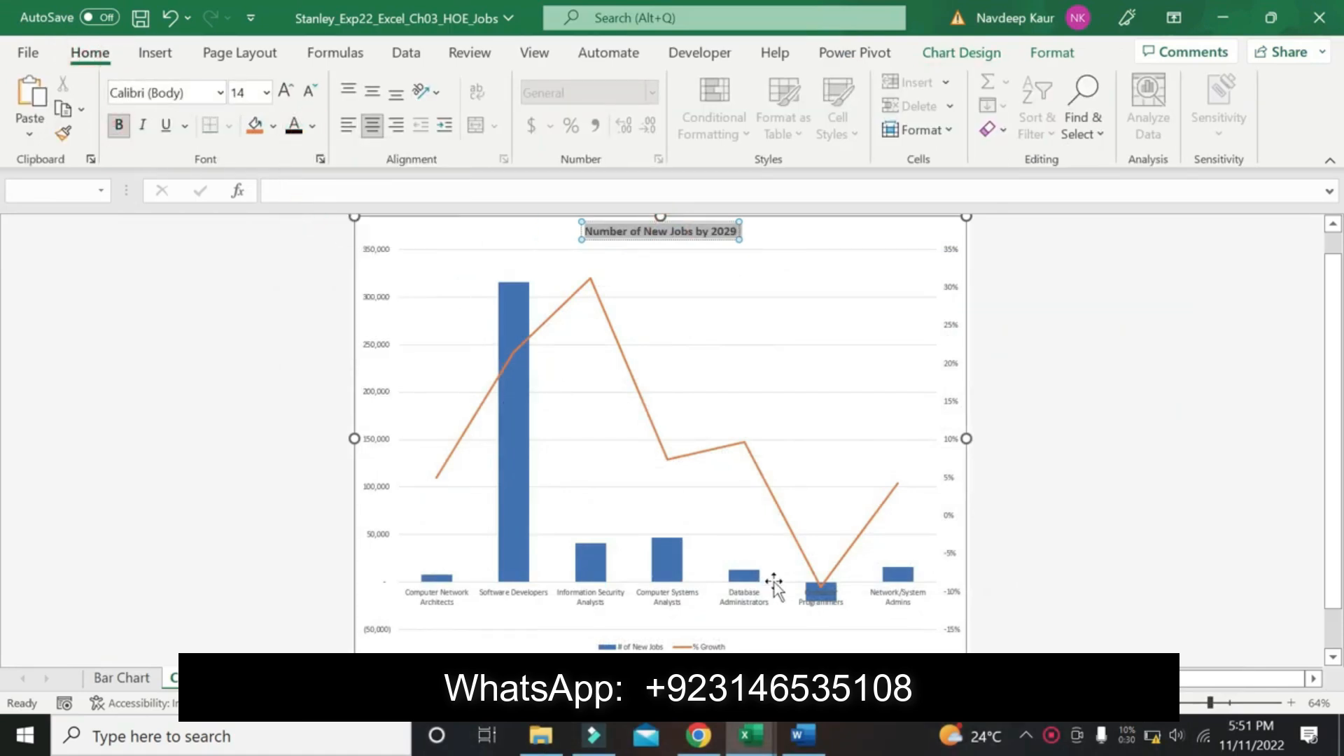
# Copy New Computer-Related Jobs by 2029 from step 6 in Word and paste it text-only as the pie chart's title.
pyautogui.click(799, 748)
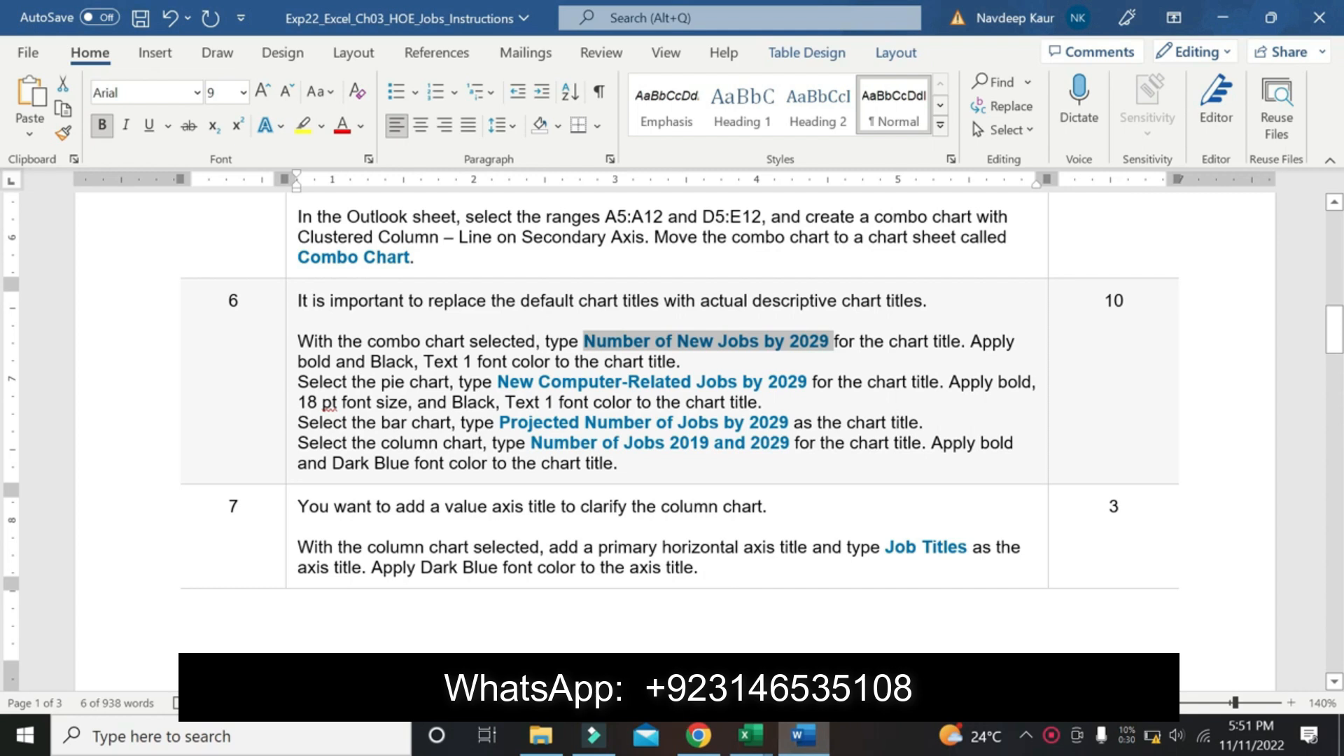
pyautogui.moveTo(498, 382); pyautogui.dragTo(811, 382)
pyautogui.hotkey('ctrl', 'c')
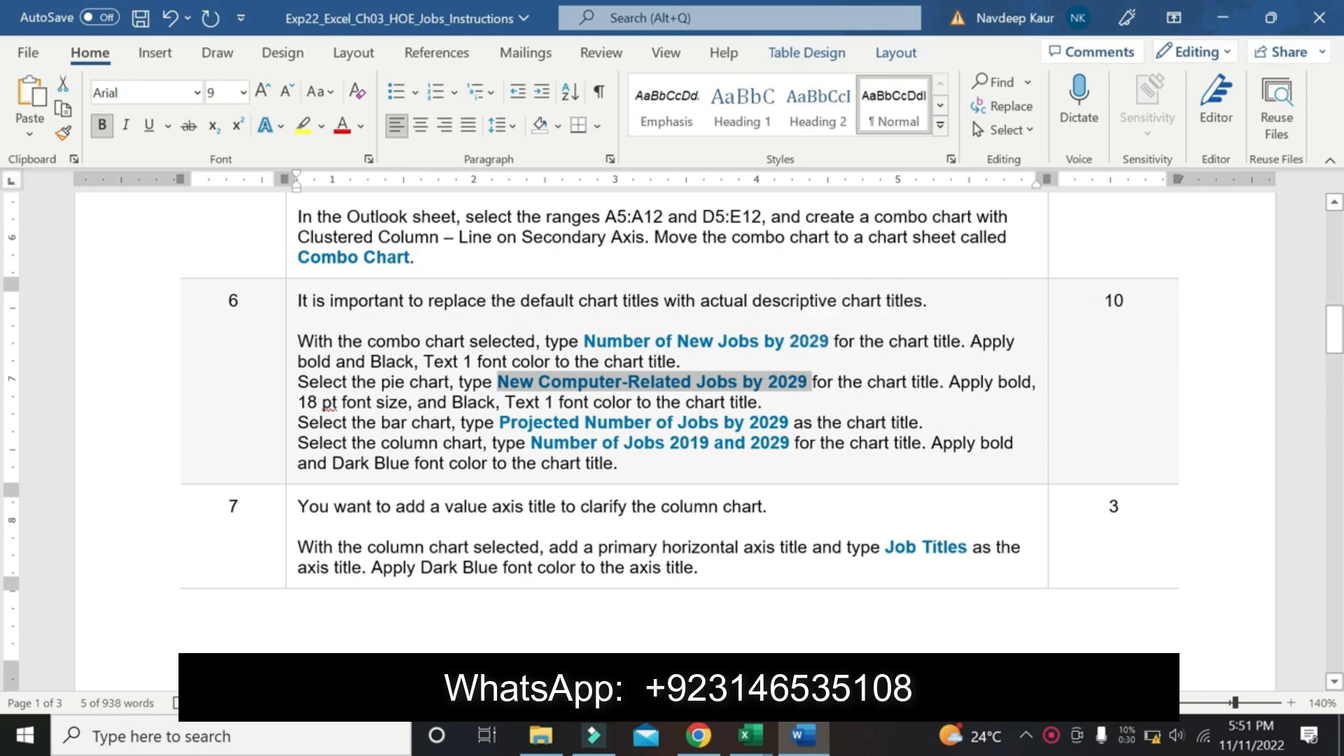
pyautogui.hotkey('alt', 'Tab')
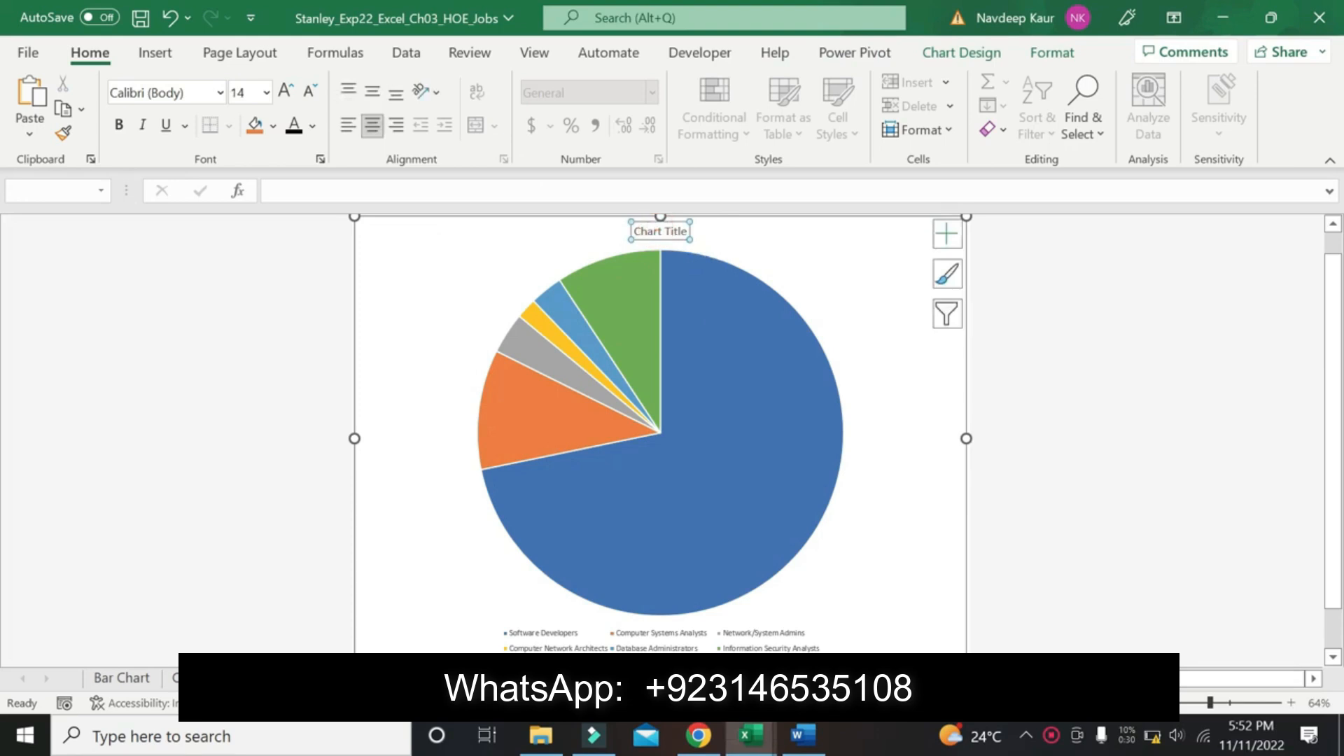
pyautogui.tripleClick(670, 232)
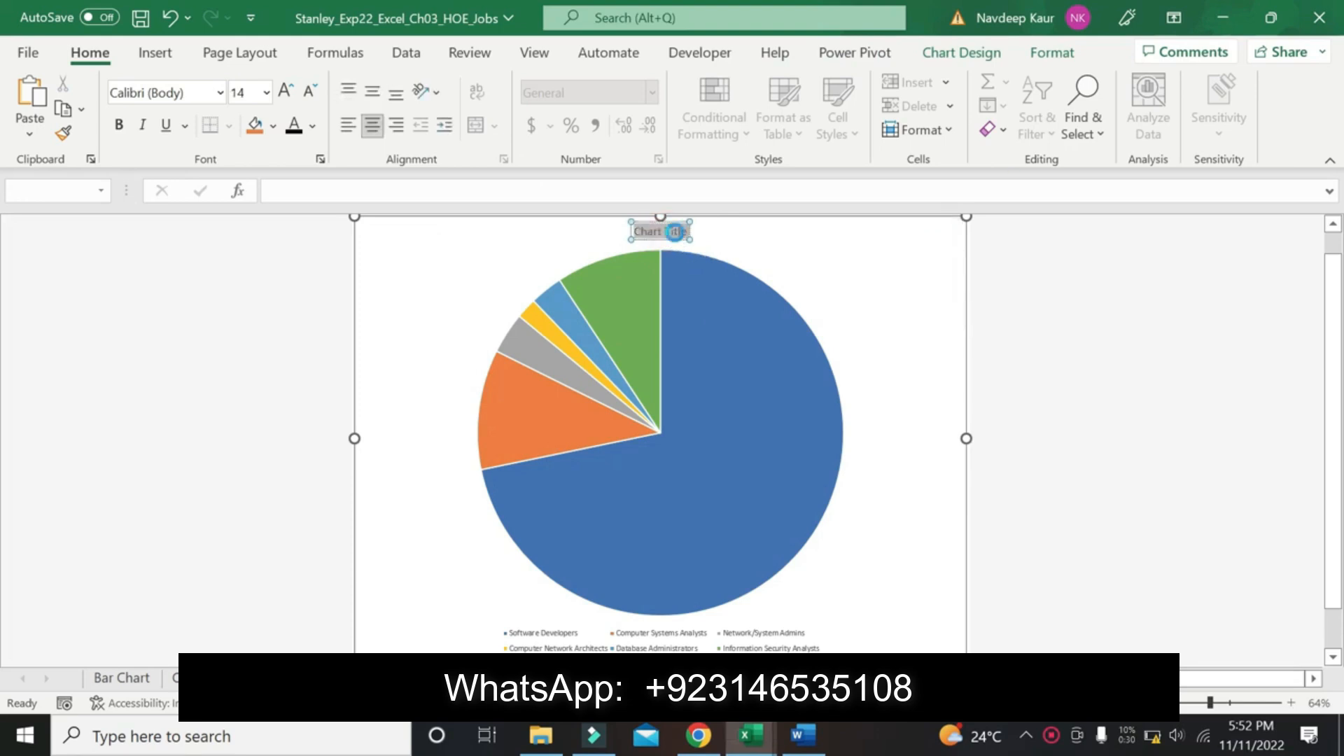
pyautogui.hotkey('ctrl', 'v')
pyautogui.click(814, 255)
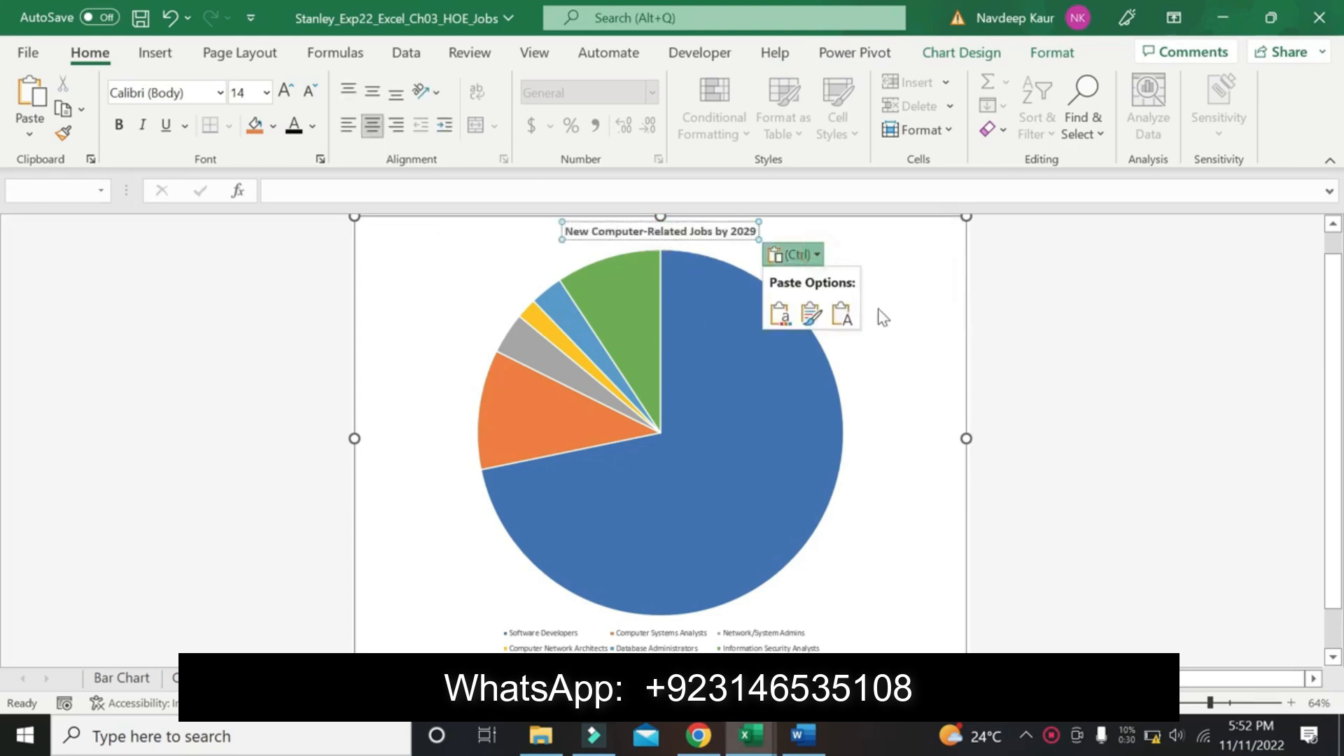
pyautogui.click(842, 314)
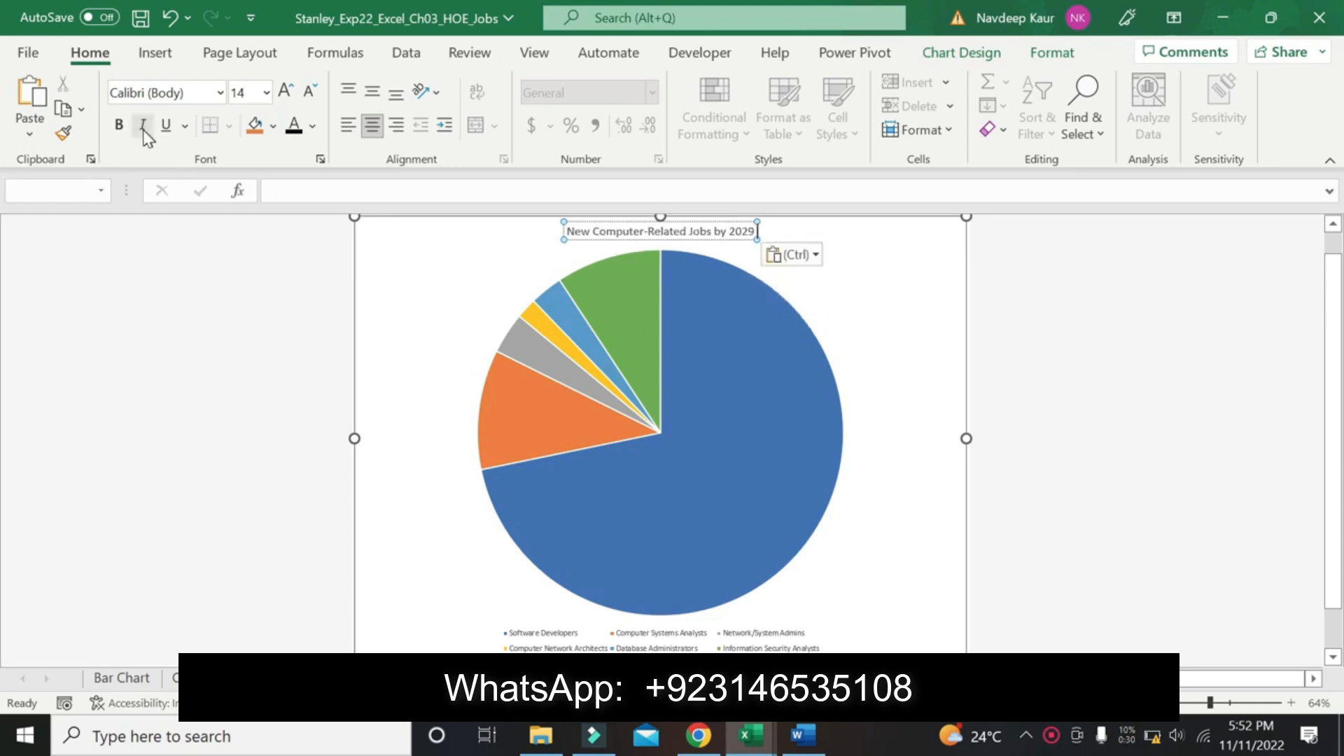
# Apply bold and Black, Text 1 font color to the pie chart's title.
pyautogui.tripleClick(597, 231)
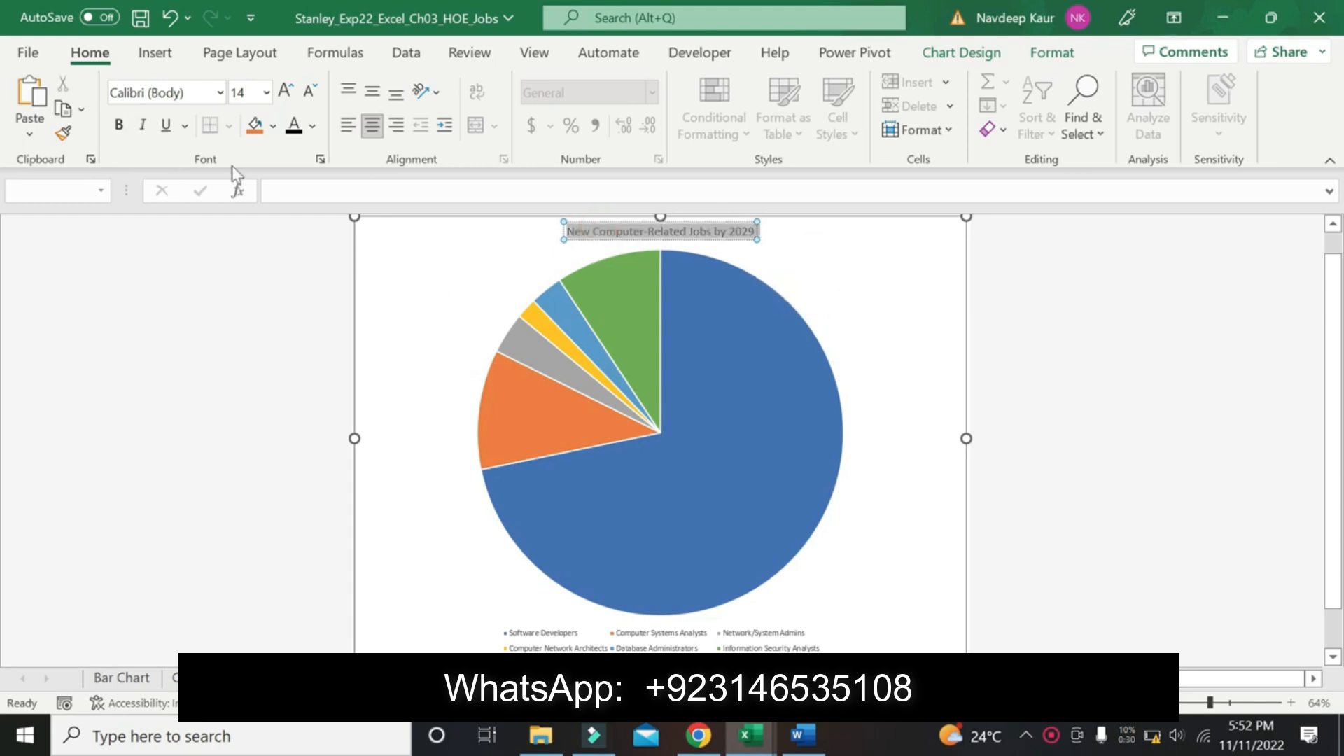
pyautogui.click(119, 125)
pyautogui.click(315, 124)
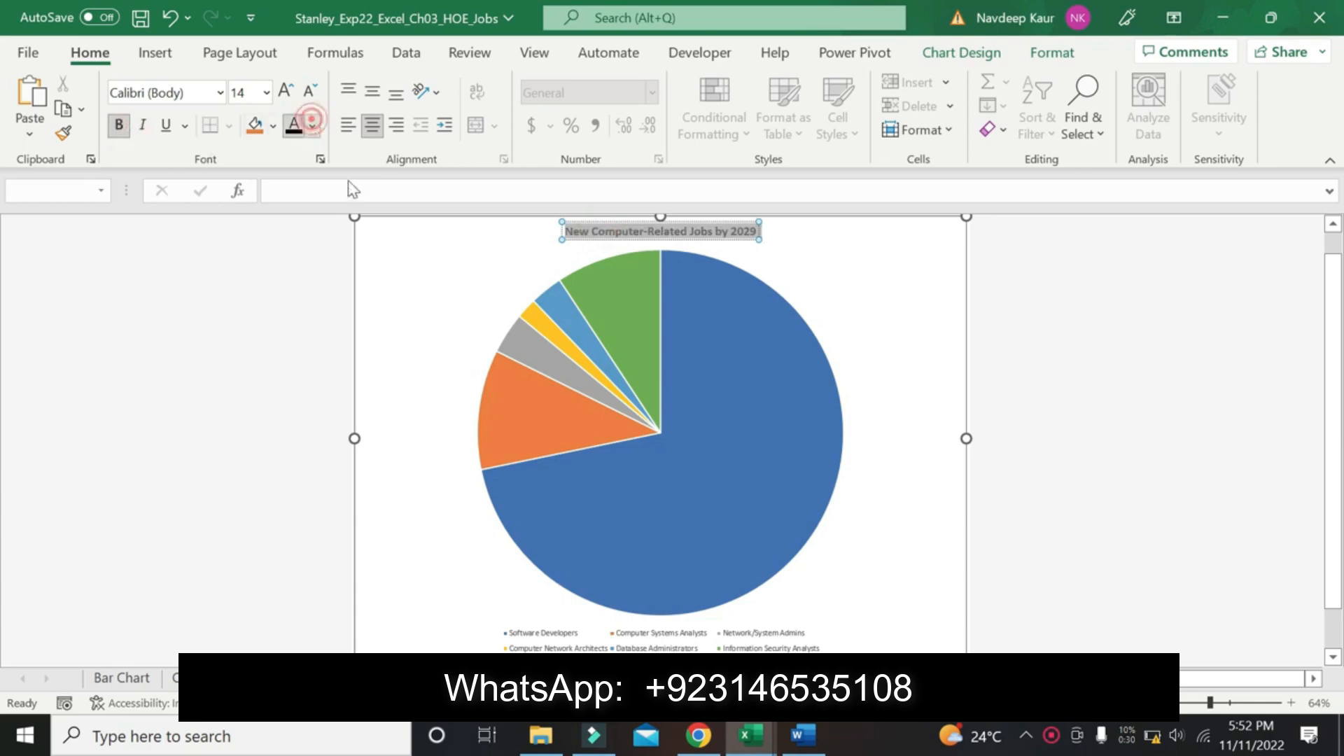
pyautogui.click(310, 210)
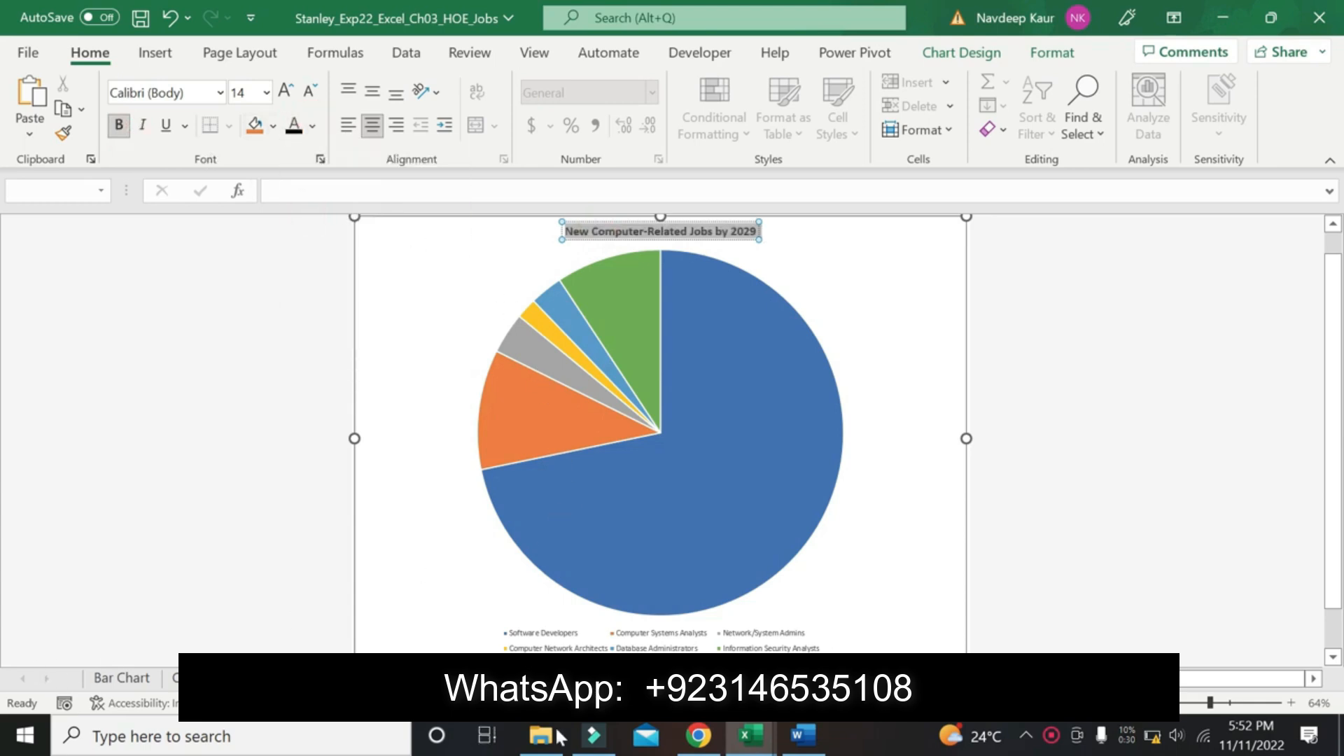
# Copy Projected Number of Jobs by 2029 from step 6 in Word and return to the Excel workbook with the pie chart.
pyautogui.click(803, 737)
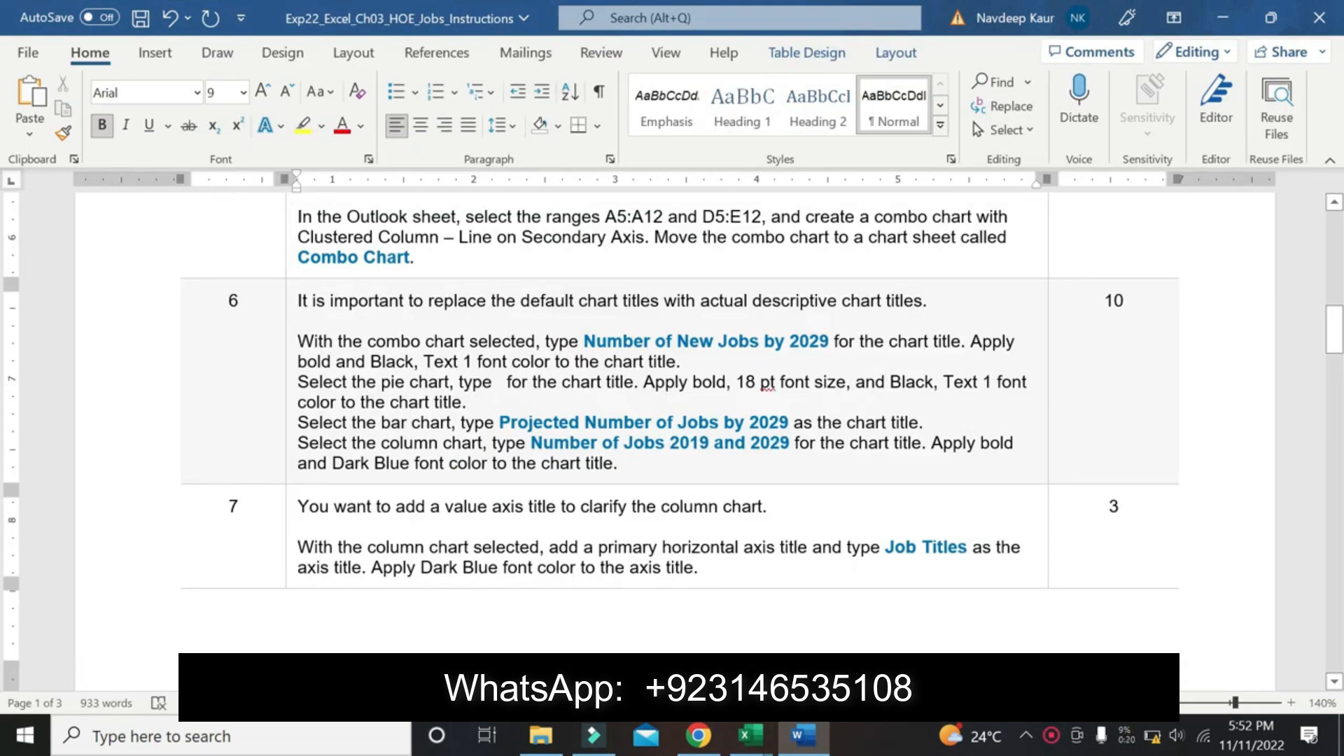
pyautogui.moveTo(499, 422); pyautogui.dragTo(788, 422)
pyautogui.hotkey('ctrl', 'c')
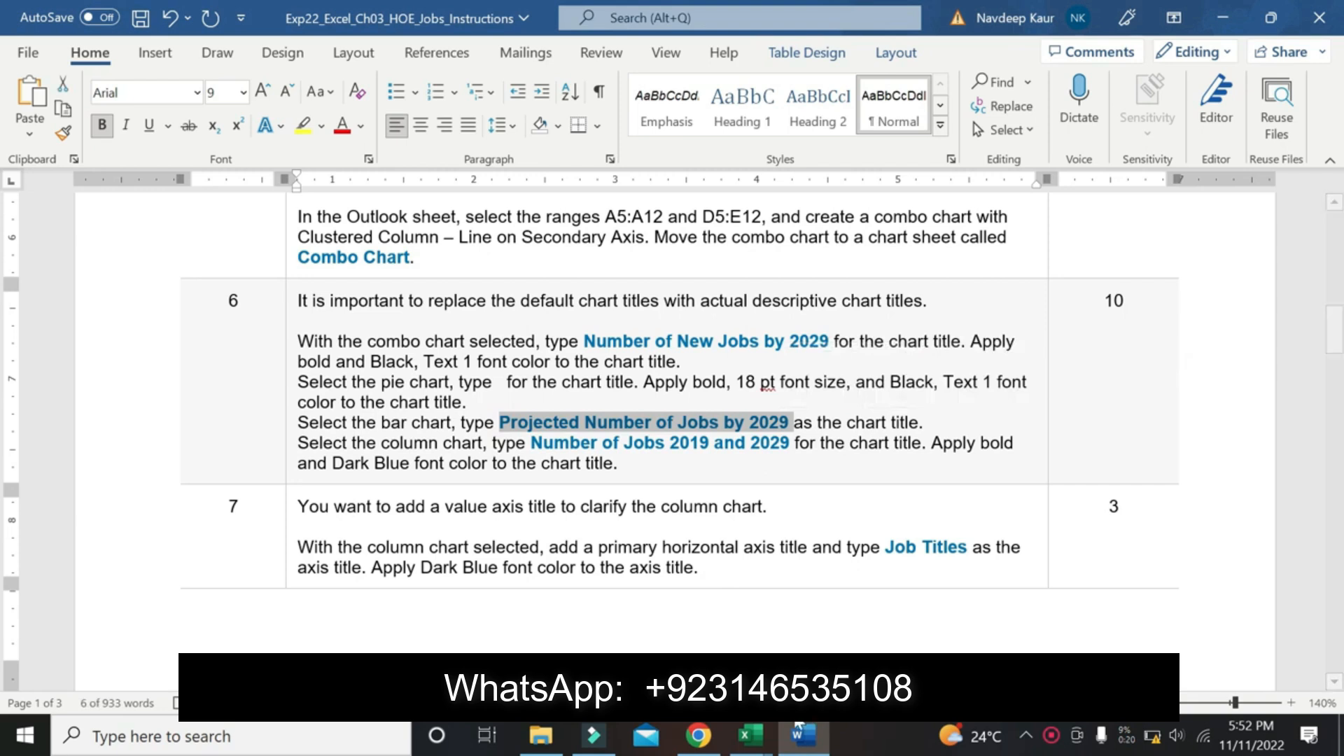
pyautogui.click(751, 735)
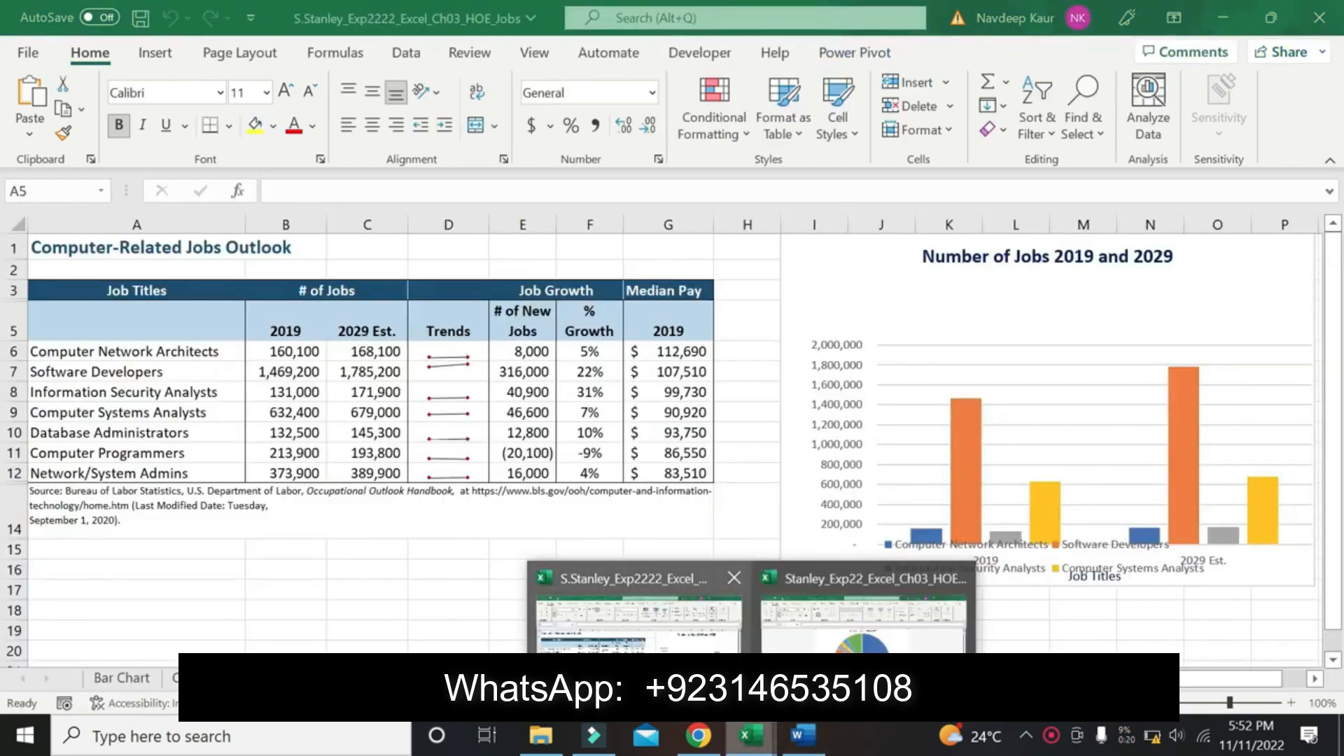
pyautogui.click(780, 649)
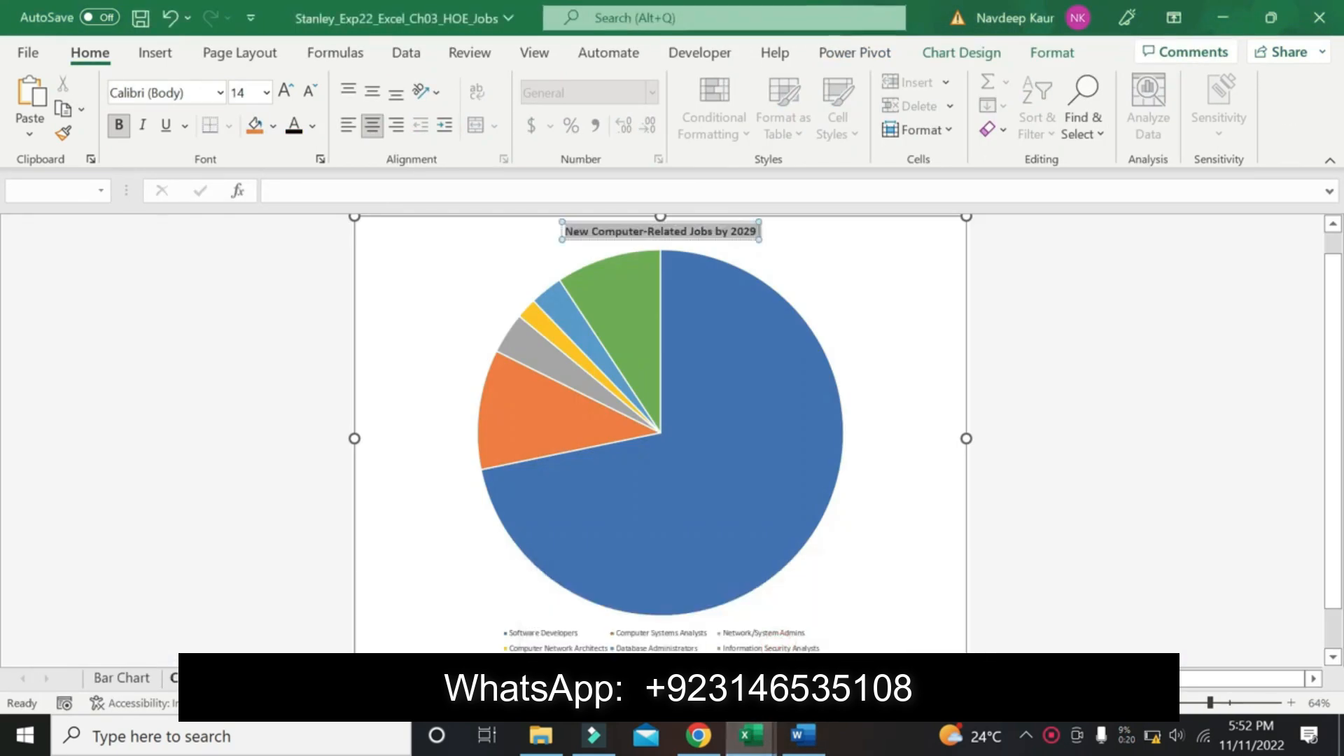
# On the Bar Chart sheet, replace the chart title with the copied Projected Number of Jobs by 2029 and return to the Word instructions.
pyautogui.click(122, 678)
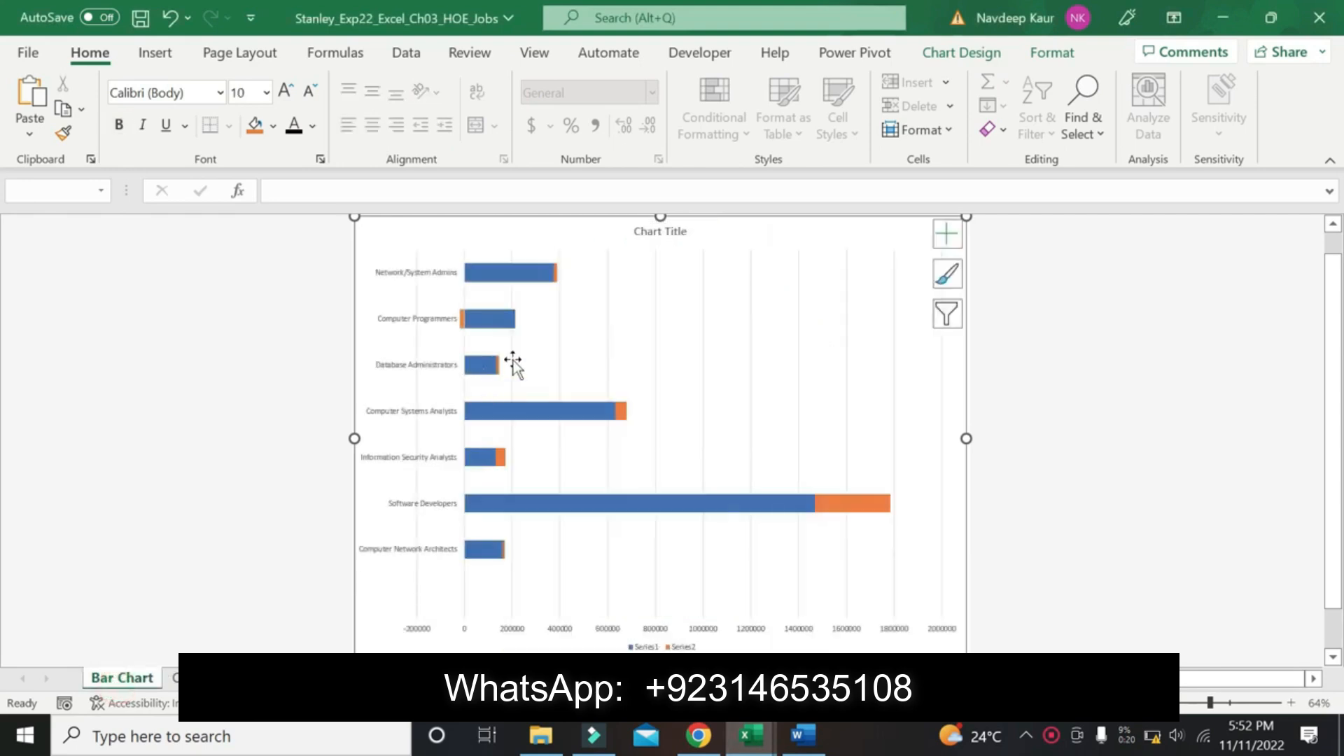
pyautogui.click(661, 231)
pyautogui.doubleClick(661, 231)
pyautogui.click(662, 229)
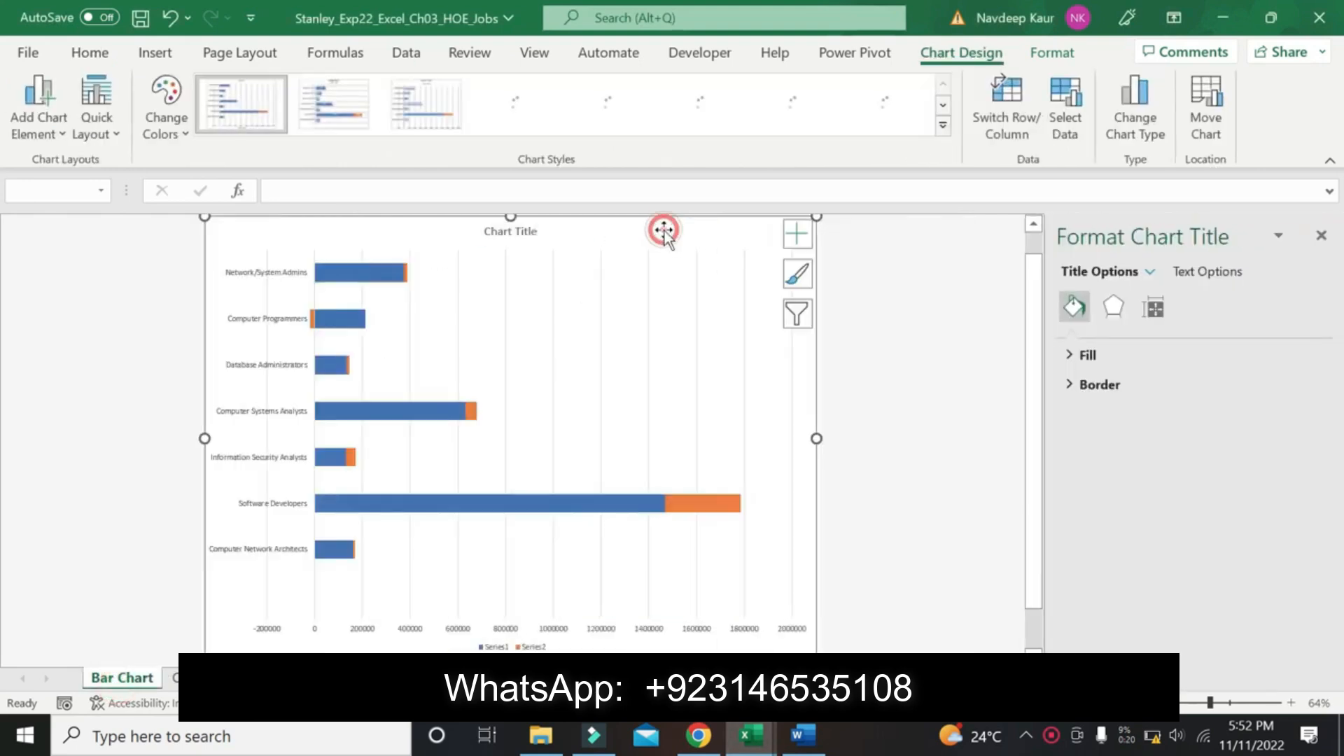
pyautogui.click(1321, 236)
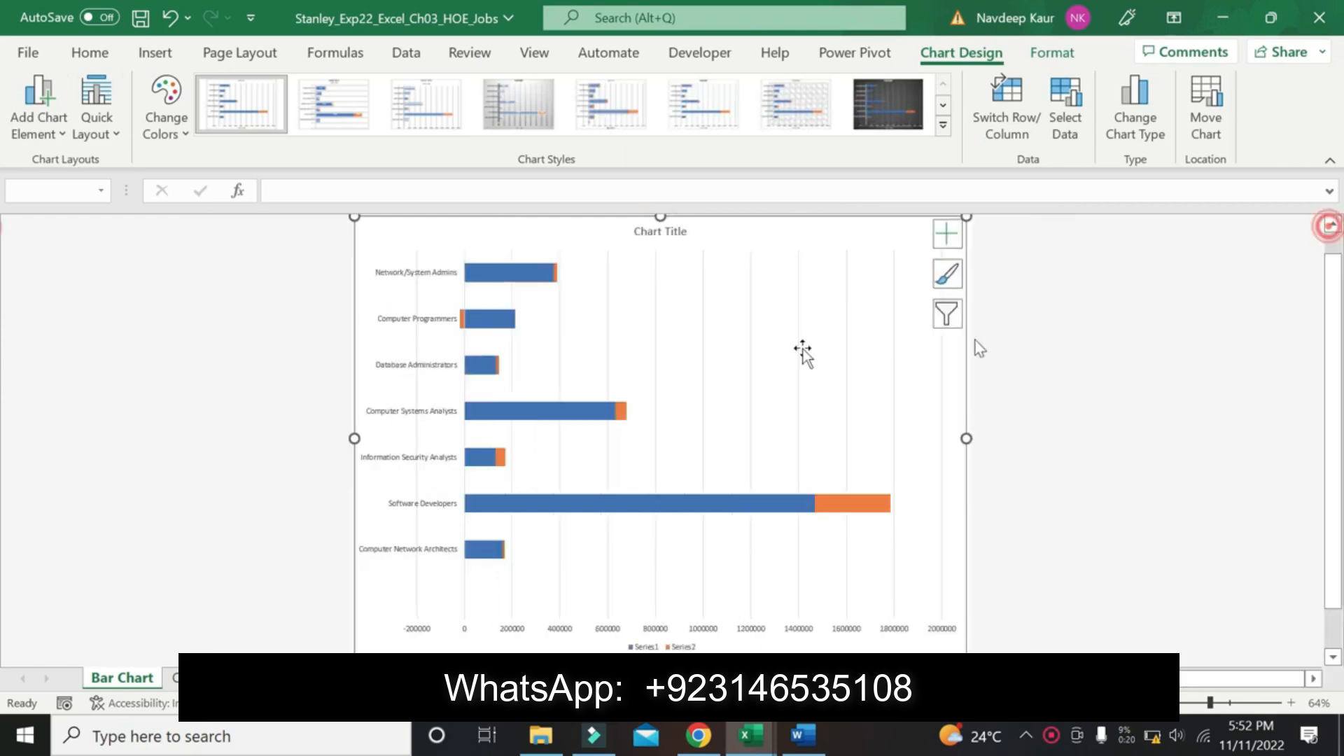
pyautogui.click(670, 238)
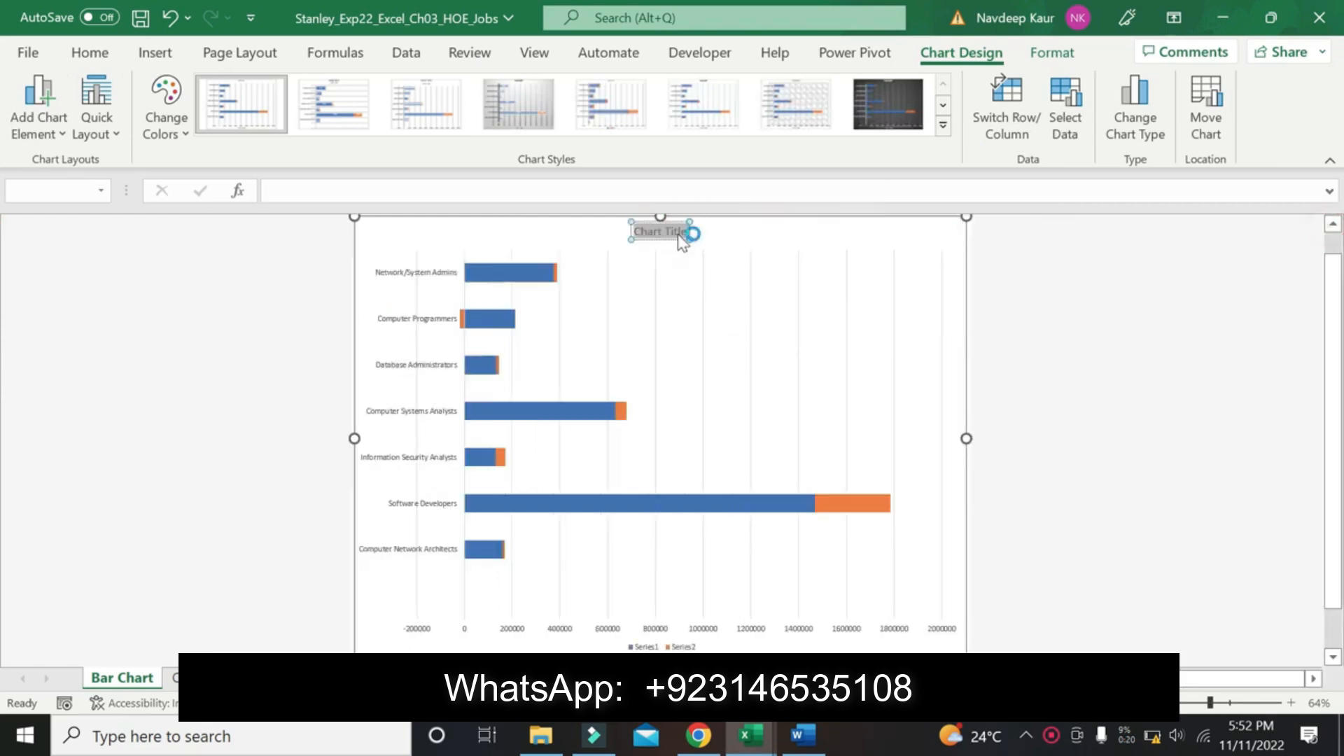
pyautogui.hotkey('ctrl', 'v')
pyautogui.click(803, 735)
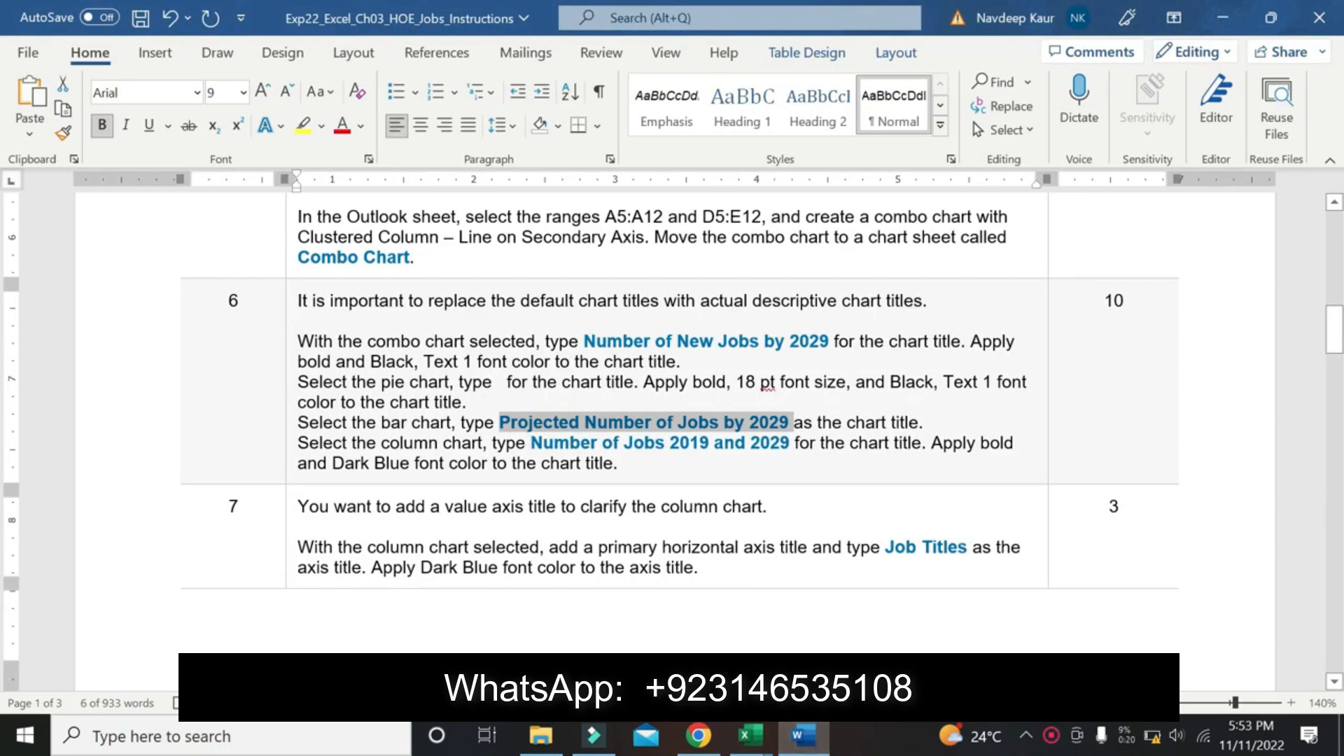
# Copy Number of Jobs 2019 and 2029 from step 6 in Word and open the Outlook sheet of the Stanley_Exp22_Excel_Ch03_HOE_Jobs workbook.
pyautogui.moveTo(530, 443); pyautogui.dragTo(793, 443)
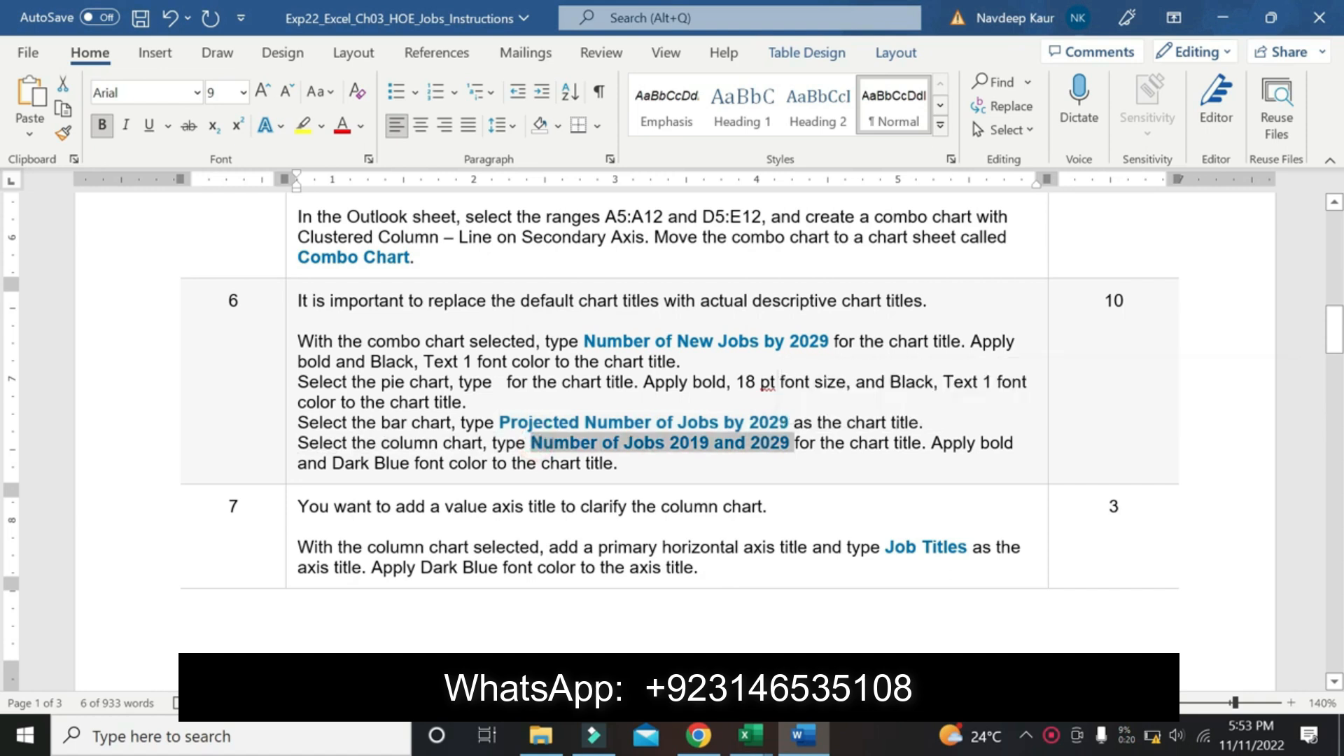
pyautogui.moveTo(770, 732)
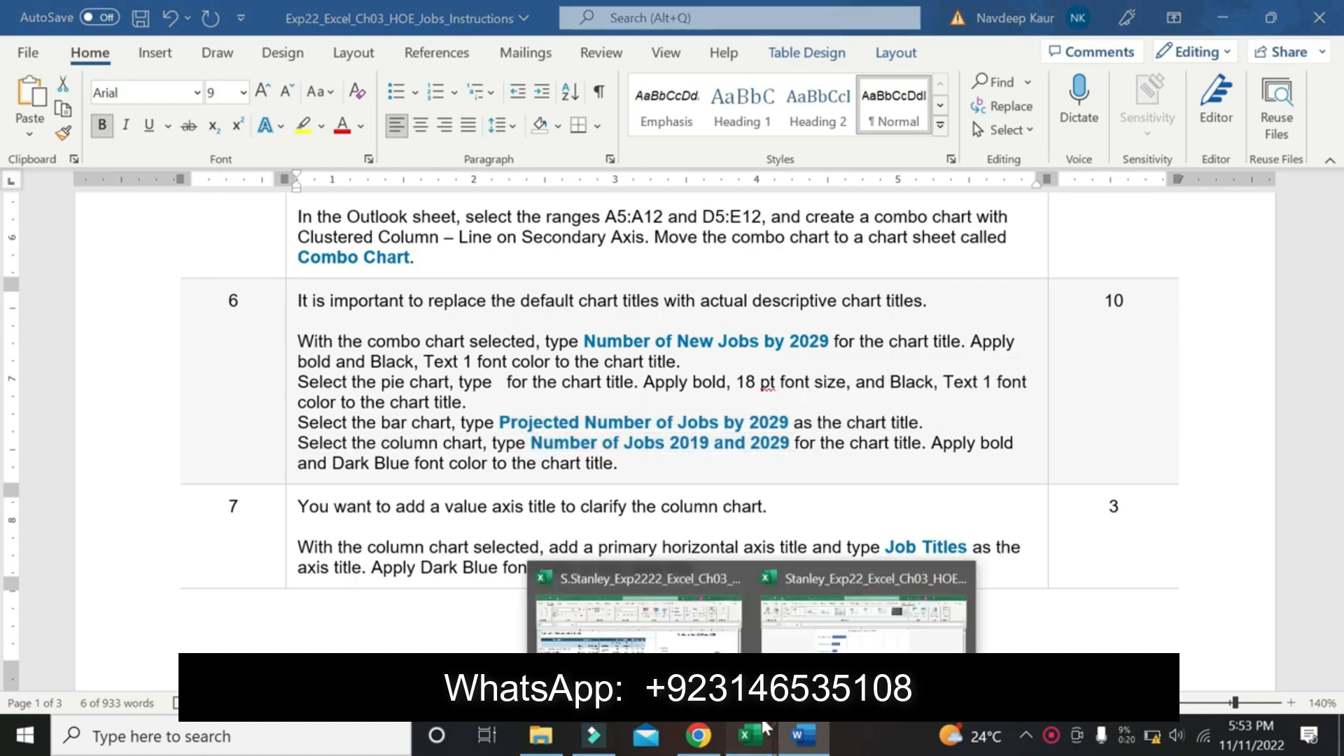
pyautogui.click(648, 634)
pyautogui.click(752, 735)
pyautogui.click(841, 633)
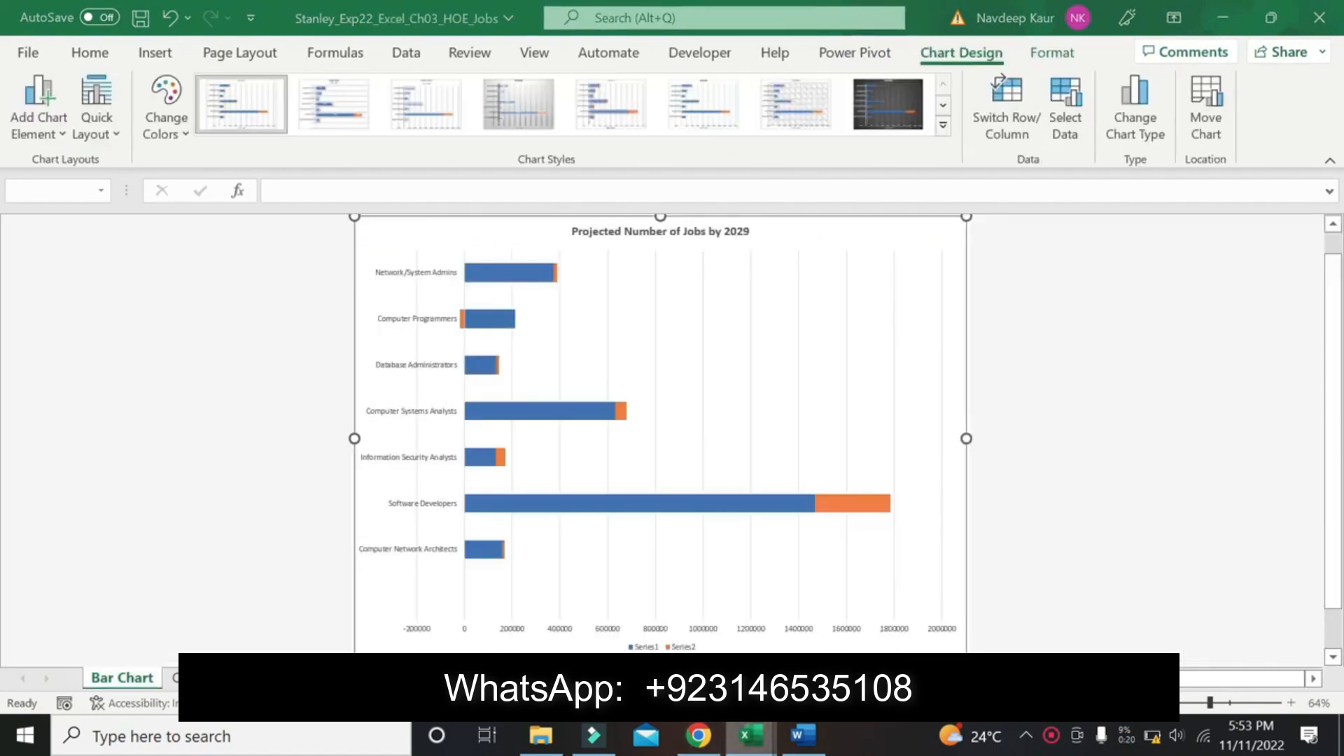
pyautogui.click(175, 677)
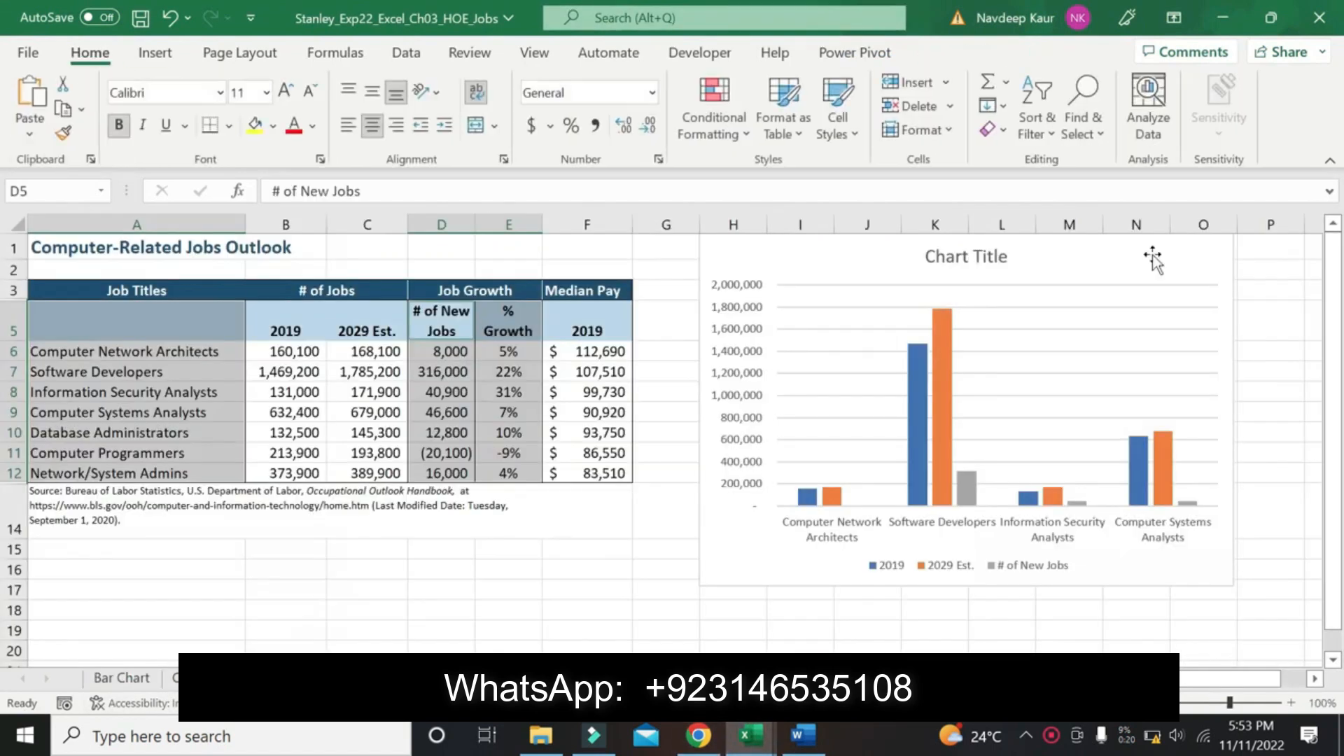
# Replace the column chart's title with the copied text Number of Jobs 2019 and 2029.
pyautogui.click(980, 254)
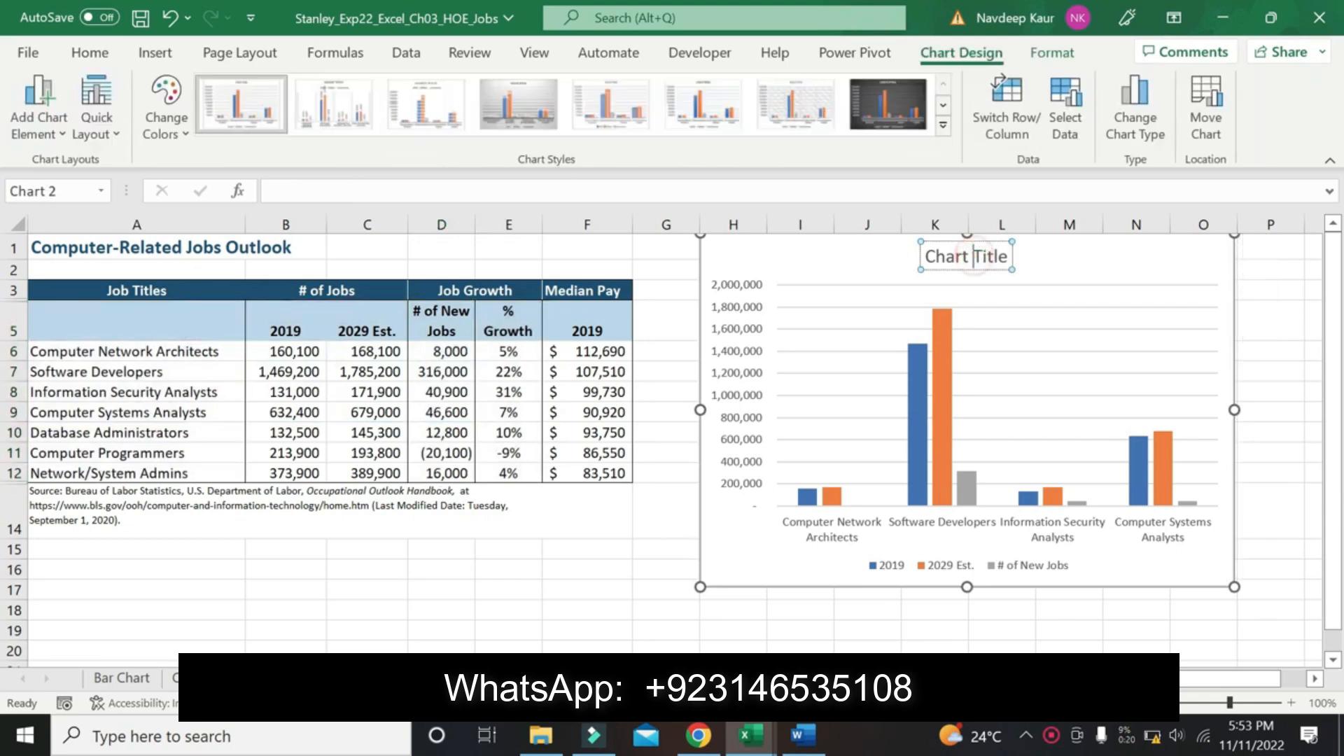
pyautogui.click(973, 257)
pyautogui.write('Number of Jobs 2019 and 2029')
pyautogui.hotkey('ctrl', 'a')
pyautogui.write('Number of Jobs 2019 and 2029')
pyautogui.click(1152, 287)
pyautogui.click(1183, 339)
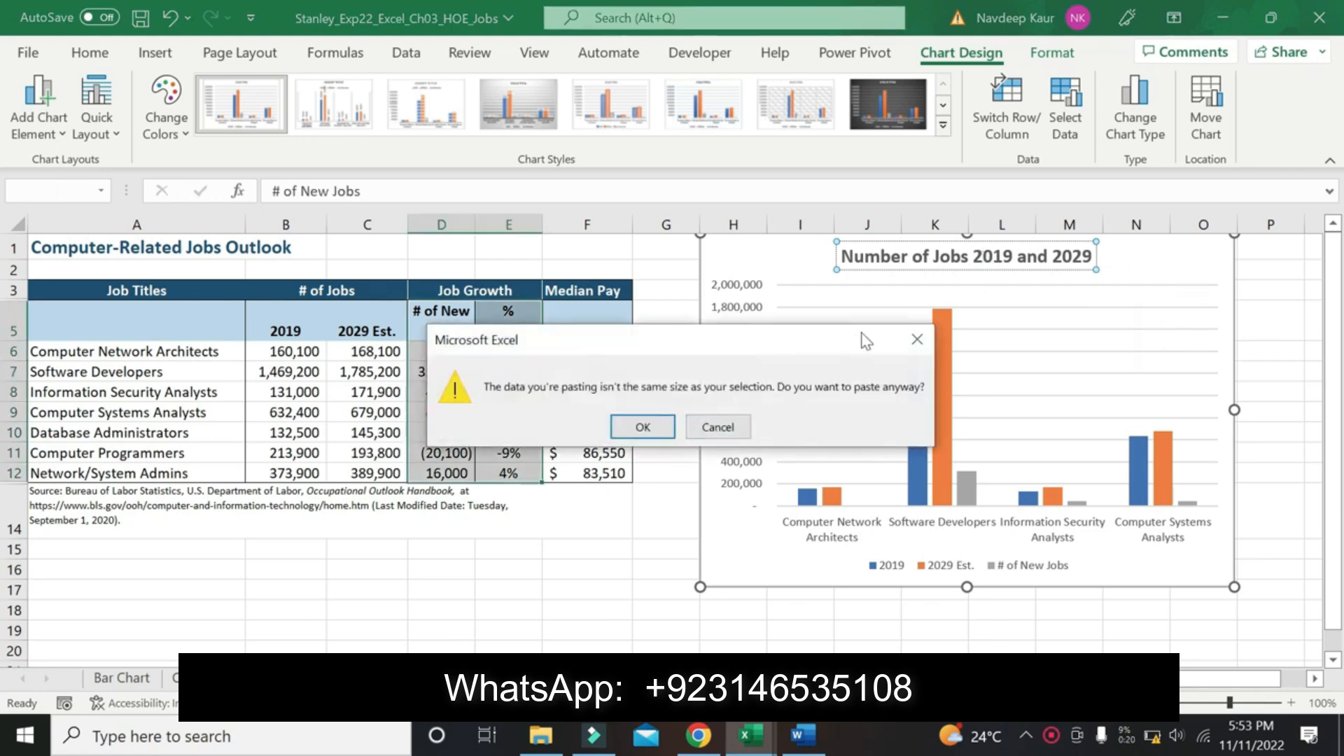
pyautogui.click(643, 427)
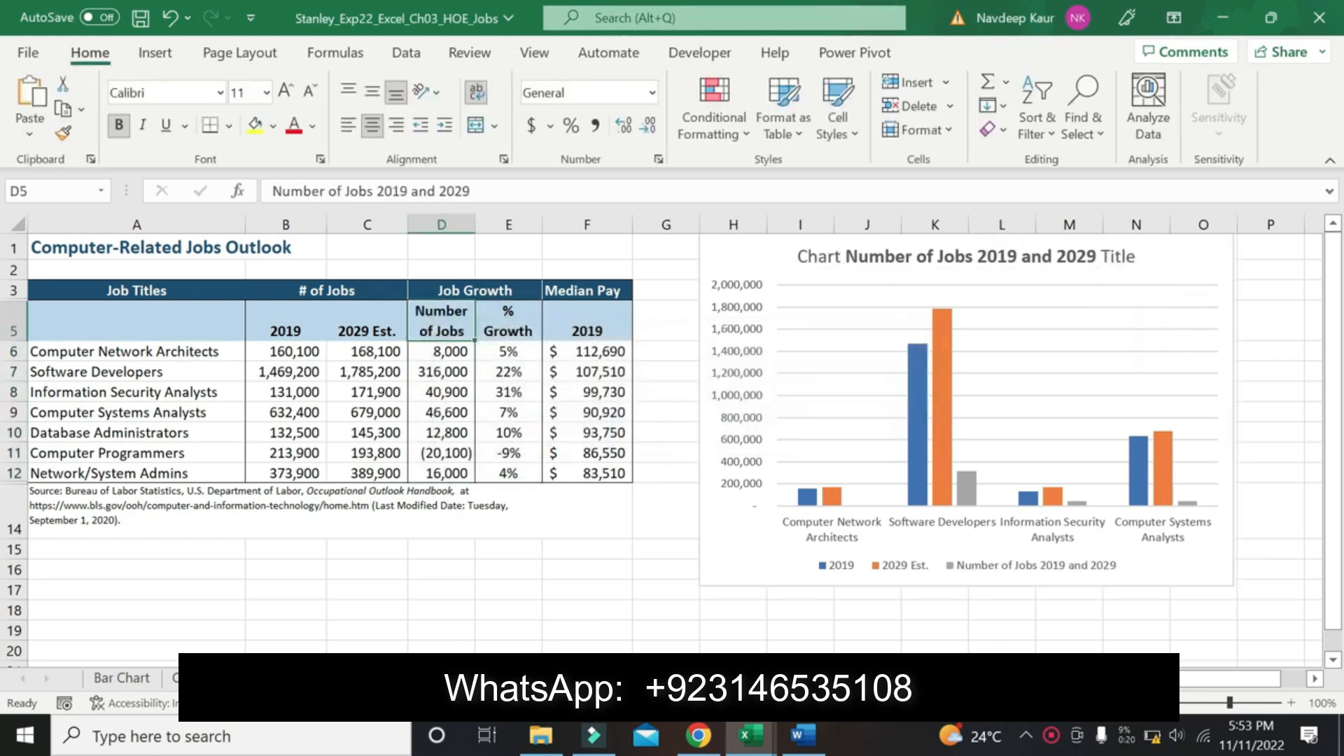
pyautogui.click(963, 256)
pyautogui.write('Number of Jobs 2019 and 2029')
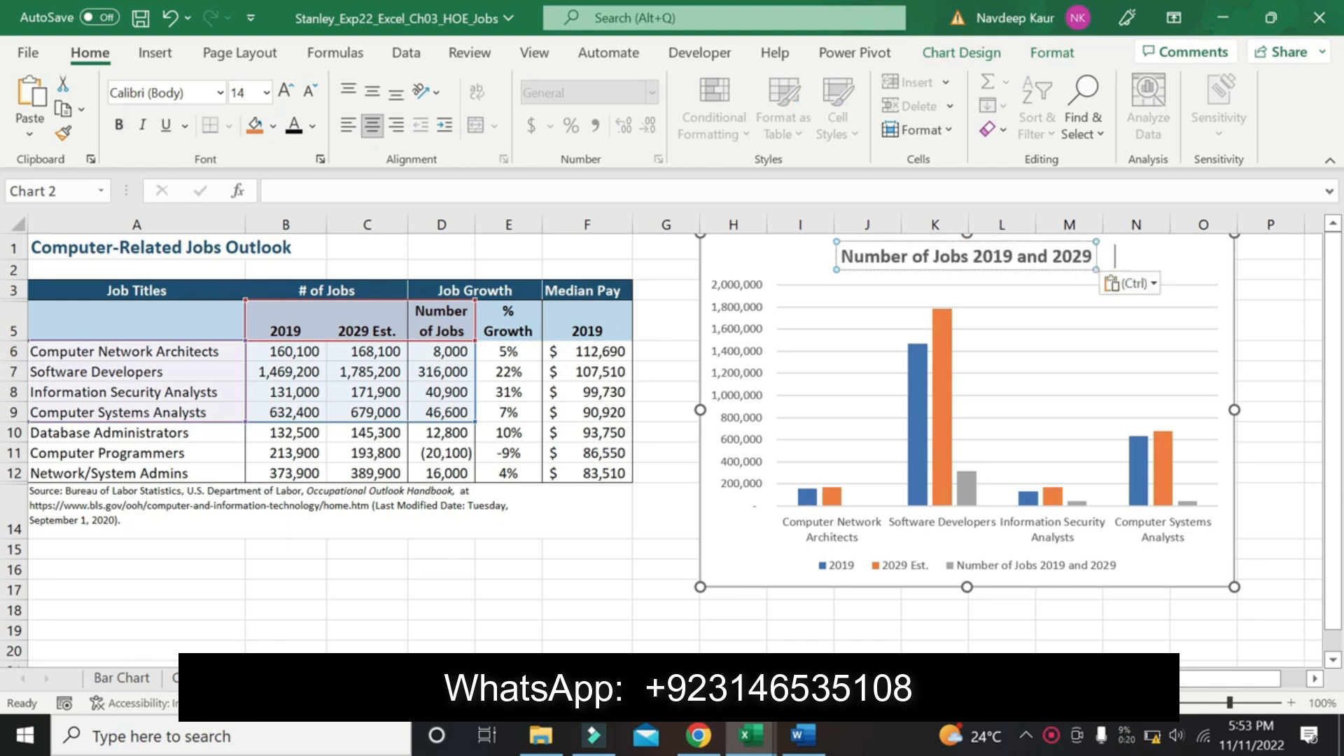
pyautogui.hotkey('ctrl', 'a')
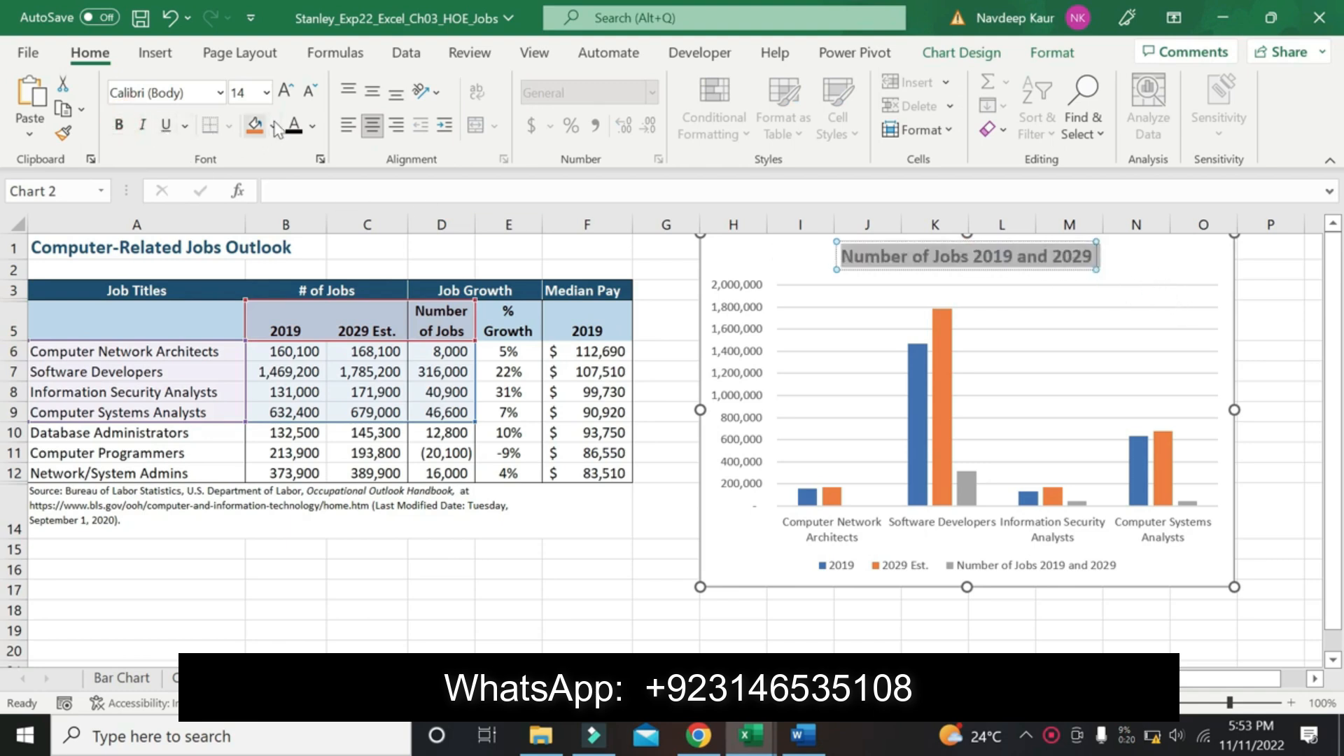
# Check the title formatting in the Word instructions and apply a standard blue font color to the column chart's title.
pyautogui.click(313, 126)
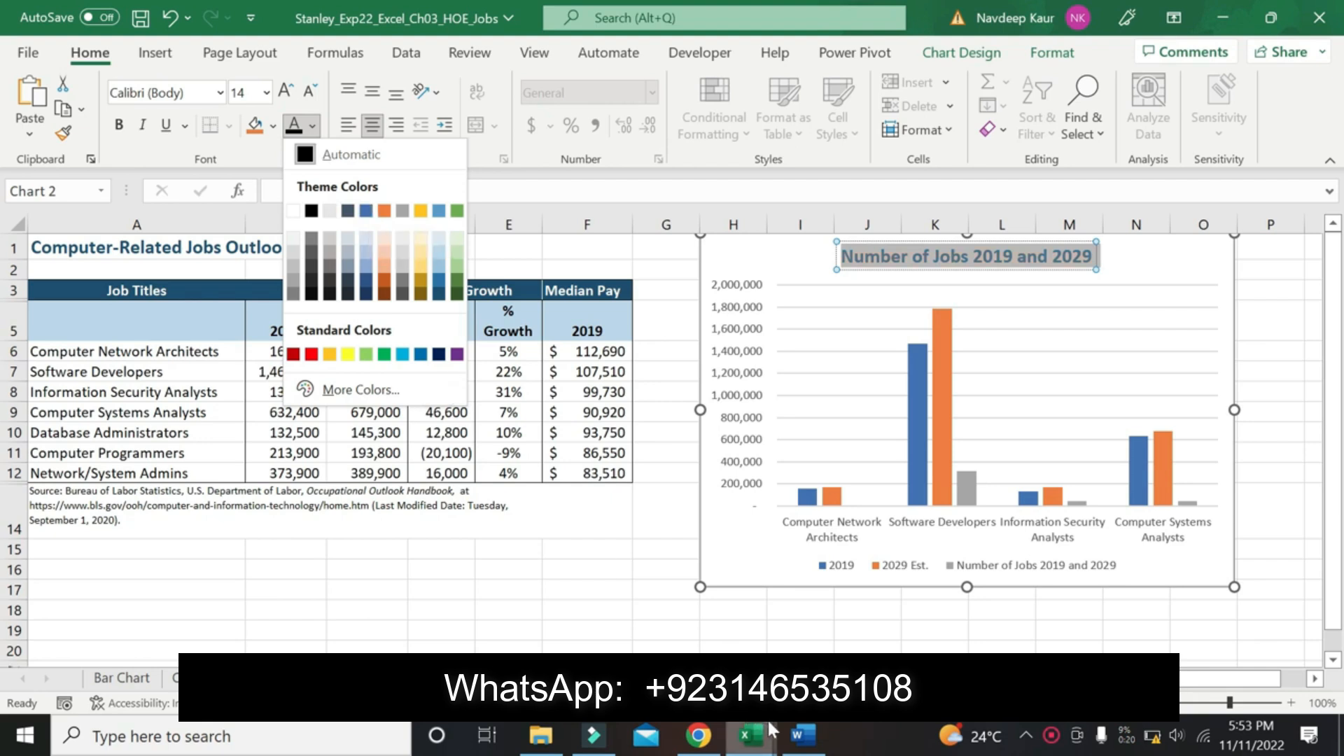
pyautogui.click(798, 744)
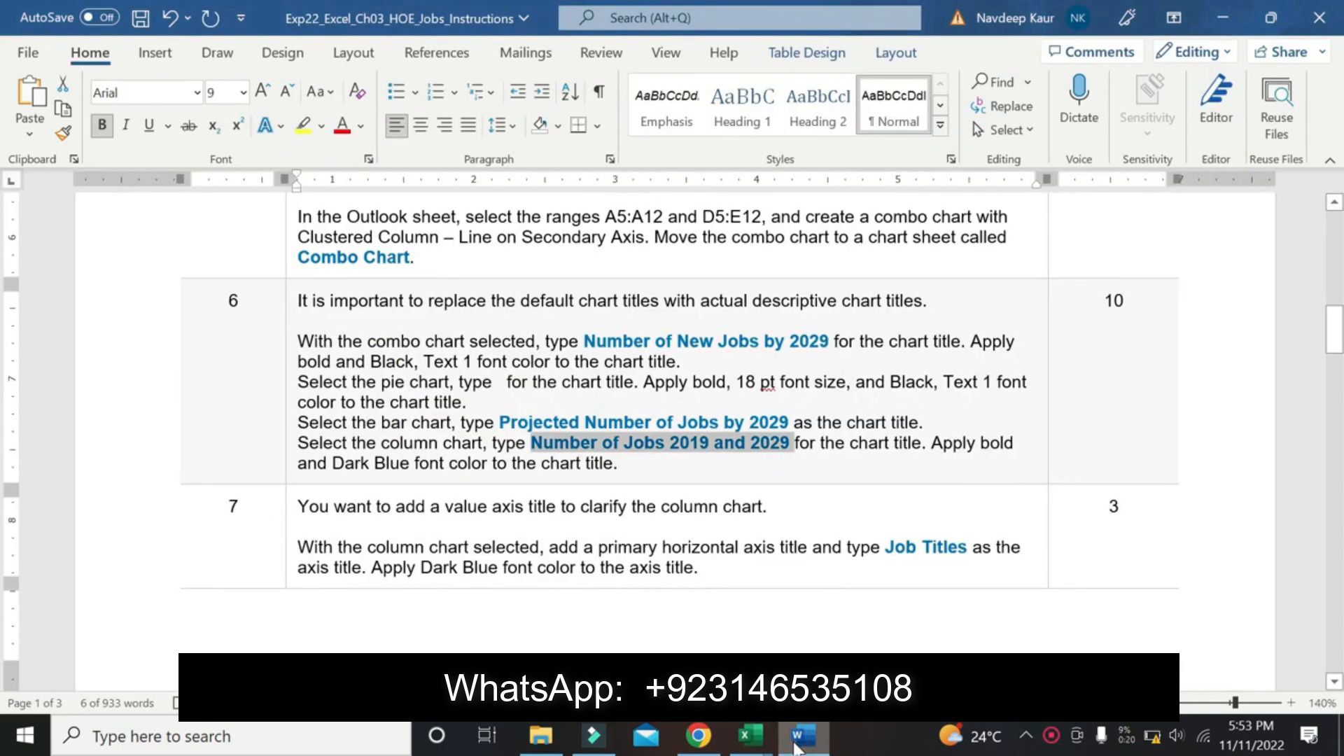
pyautogui.click(750, 735)
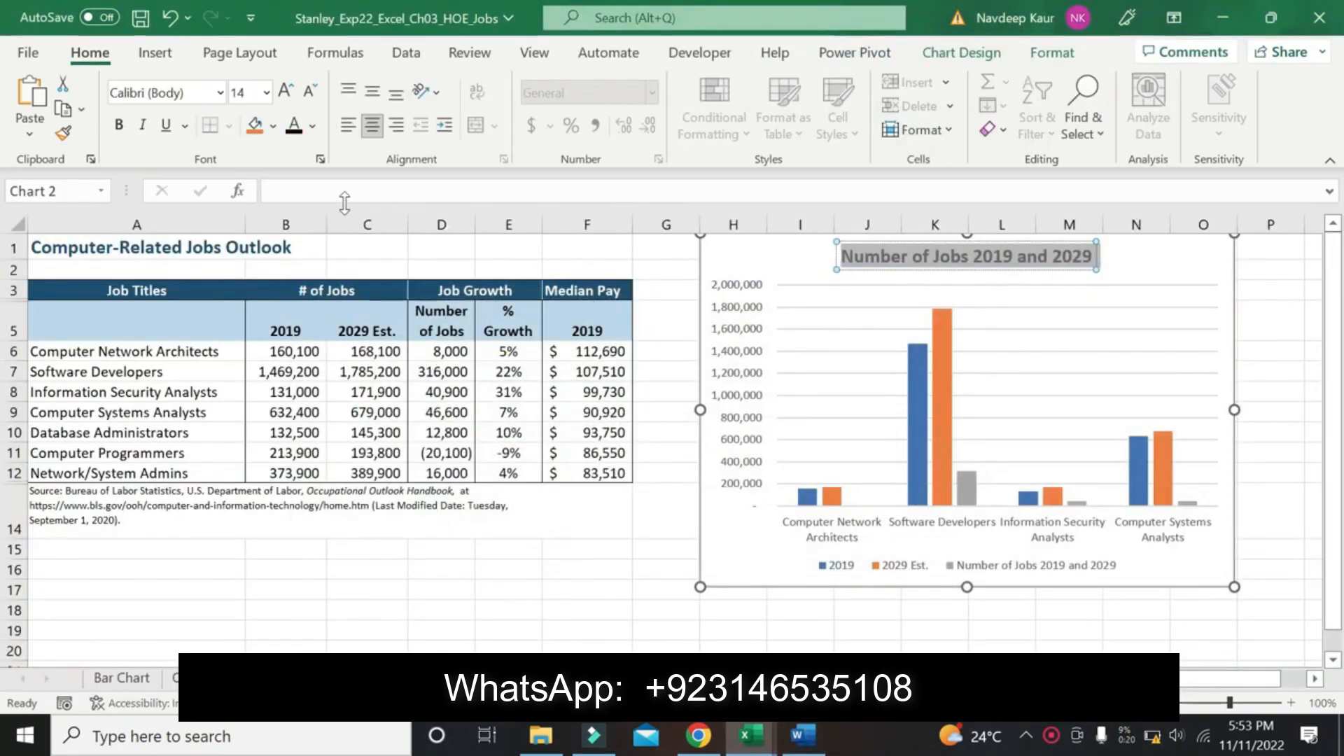
pyautogui.click(312, 133)
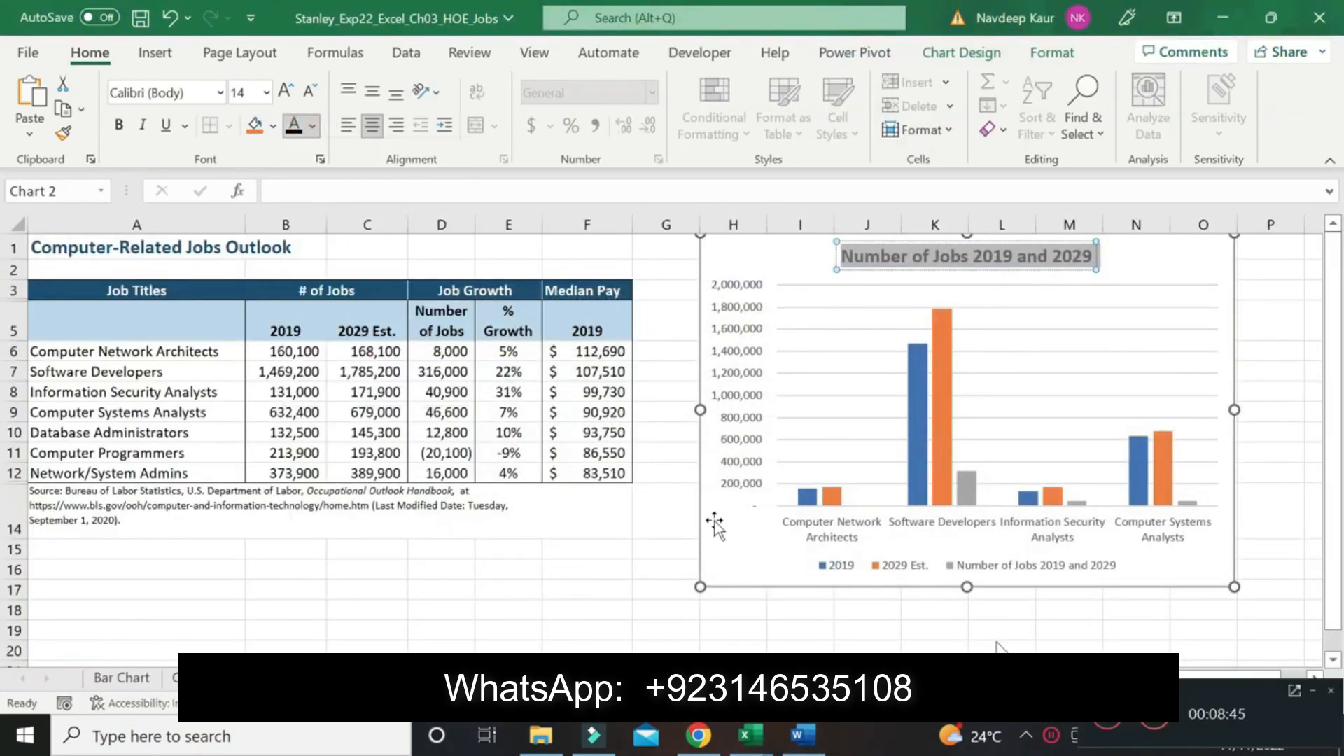
pyautogui.click(312, 126)
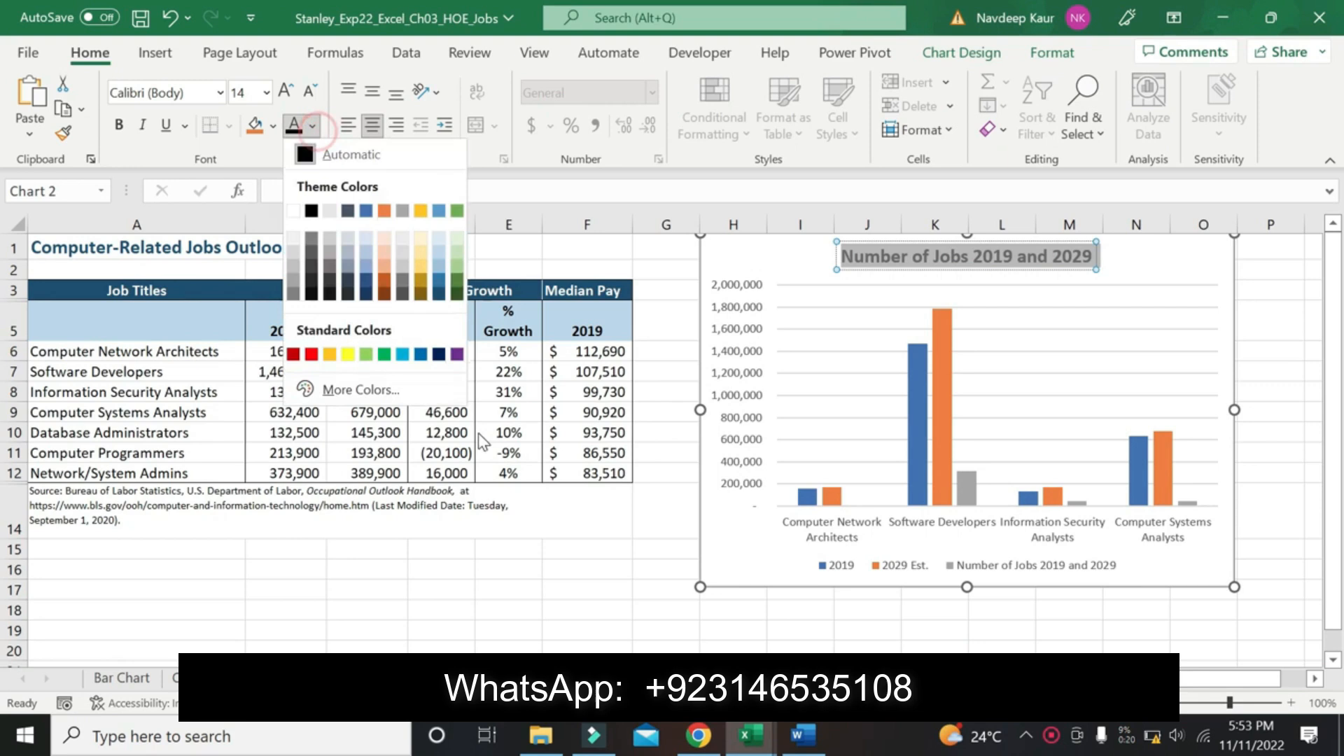
pyautogui.click(412, 355)
pyautogui.click(871, 317)
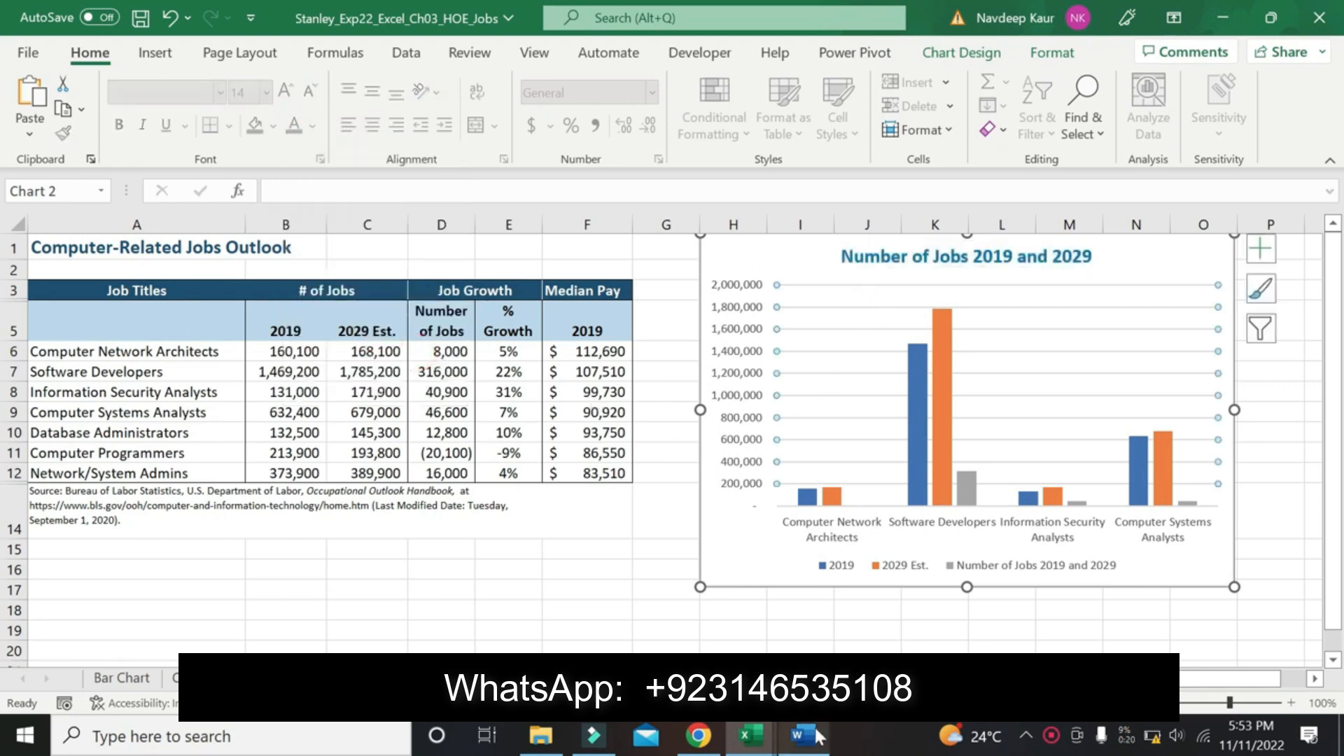
# Switch to the Word instructions and review the assignment steps, including step 7 on the column chart's axis title.
pyautogui.click(803, 735)
pyautogui.scroll(-20, 545, 441)
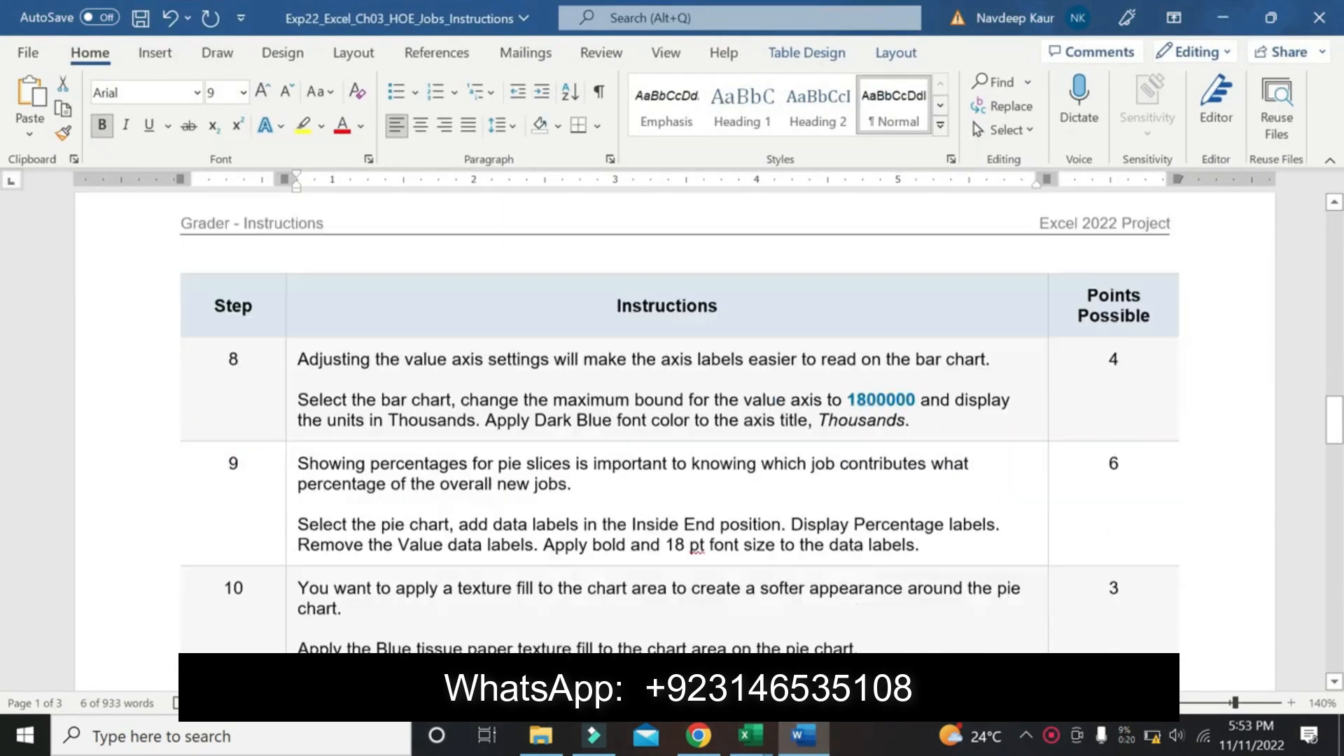
pyautogui.scroll(20, 550, 429)
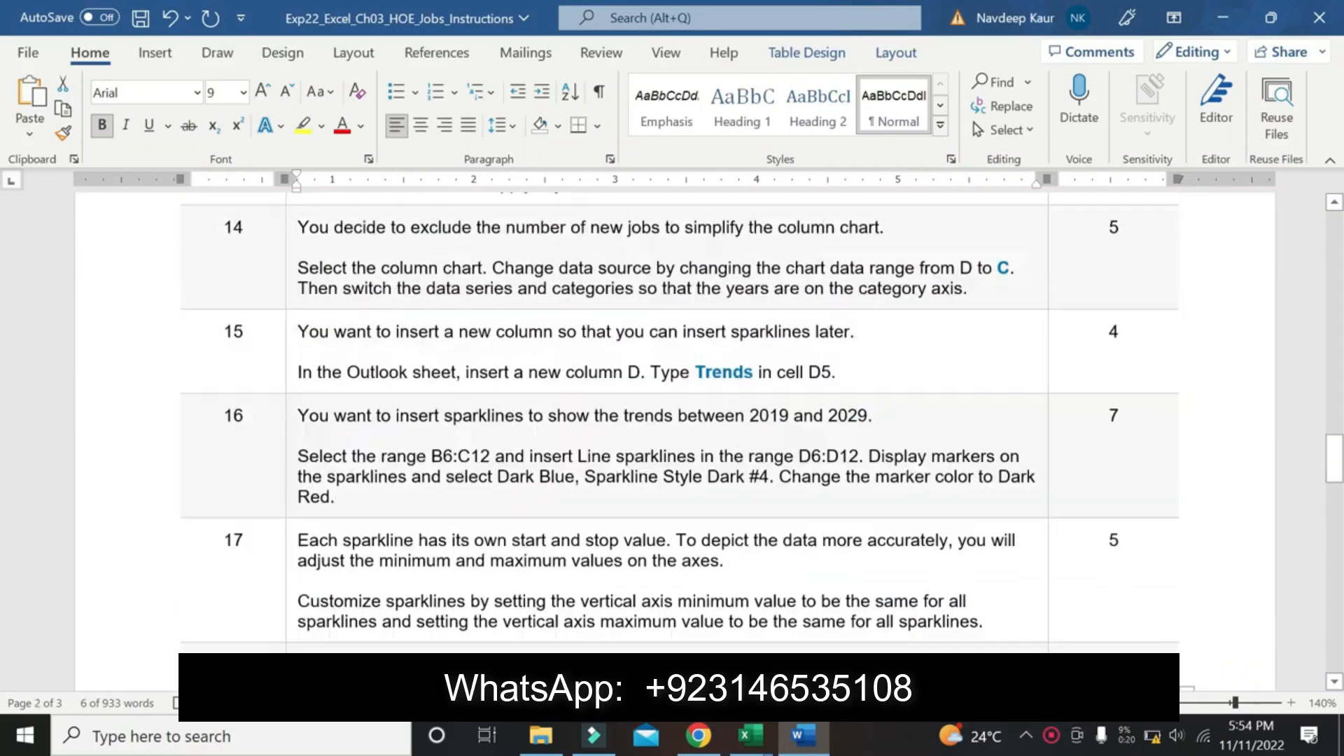
pyautogui.scroll(2, 673, 322)
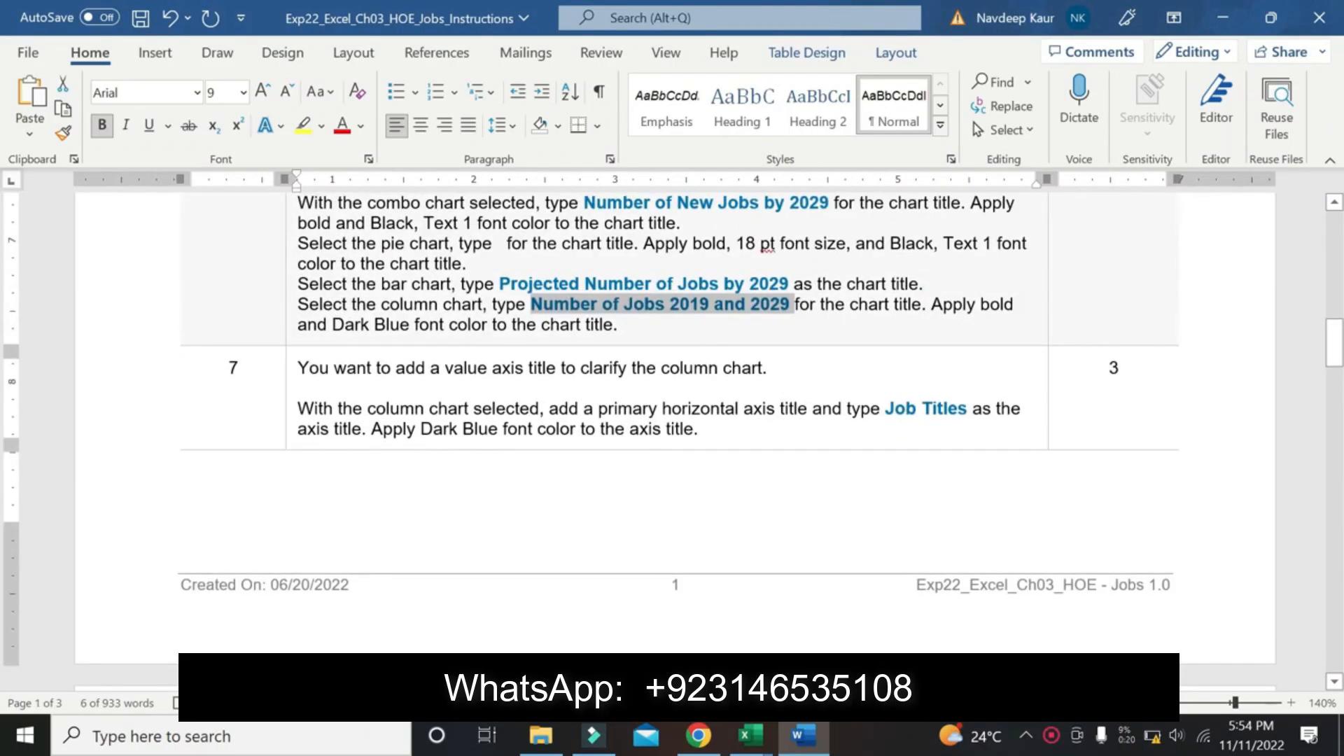
pyautogui.scroll(18, 552, 401)
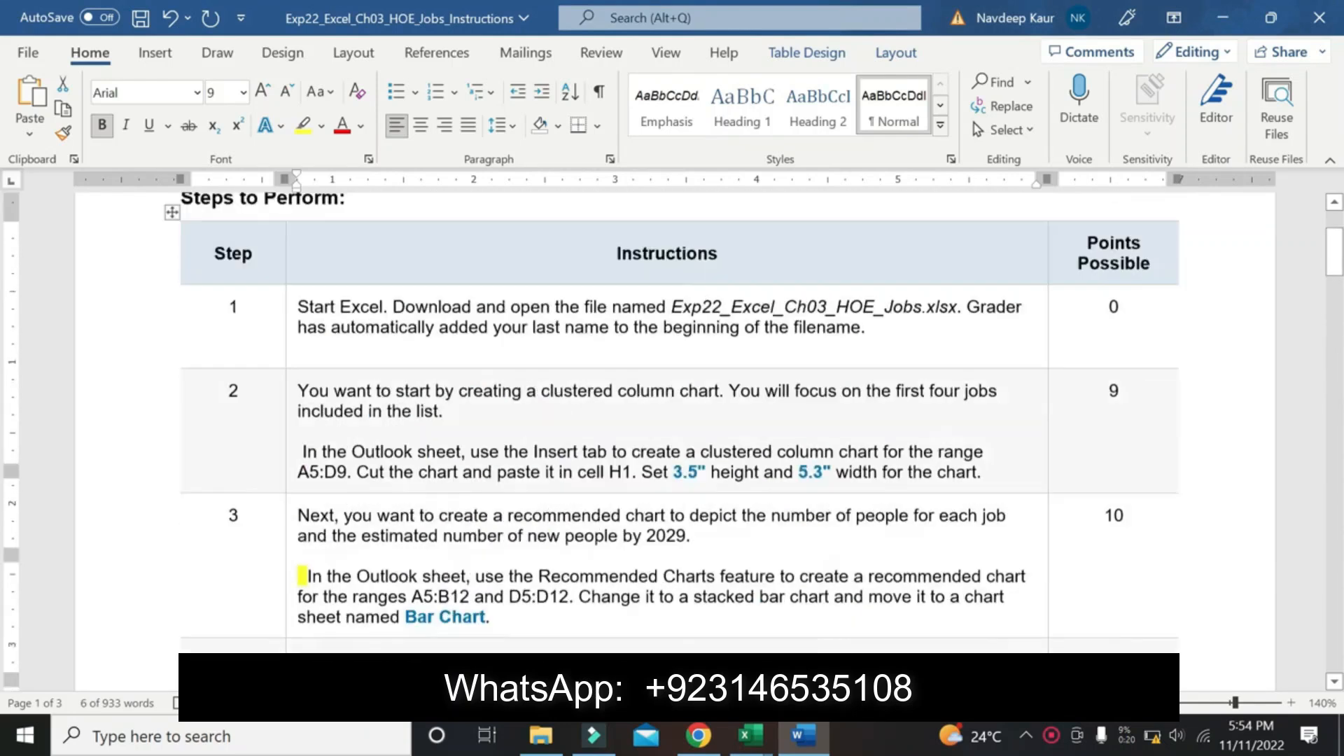